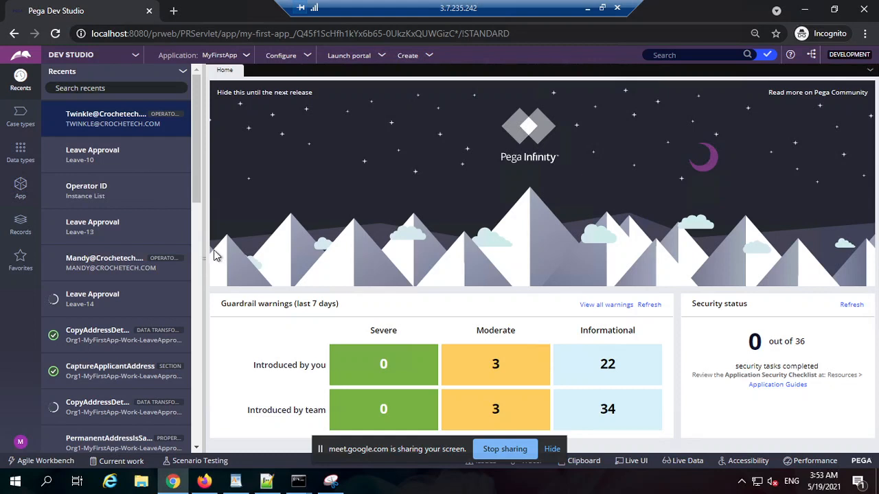
drag(409, 11, 424, 11)
drag(298, 8, 406, 8)
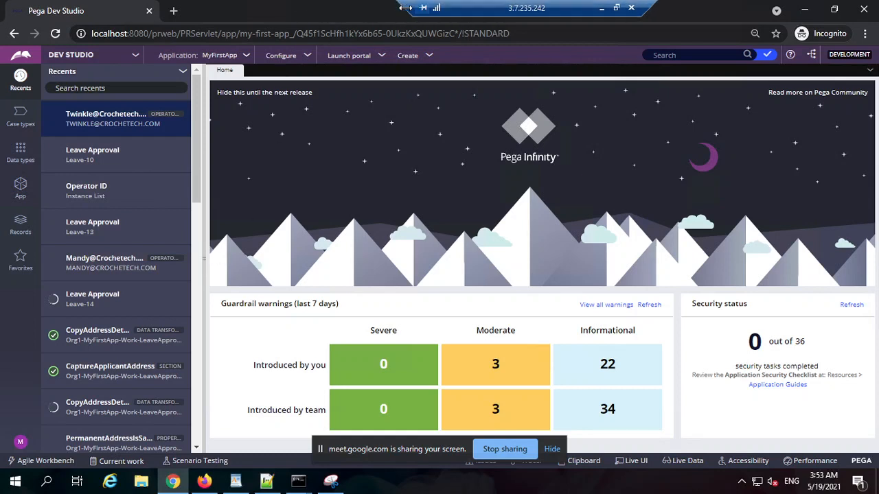
click(173, 10)
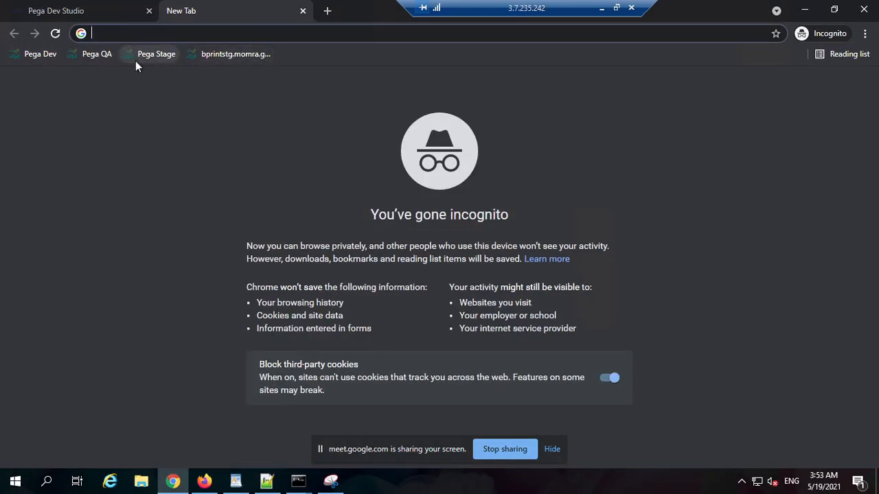
middle_click(231, 12)
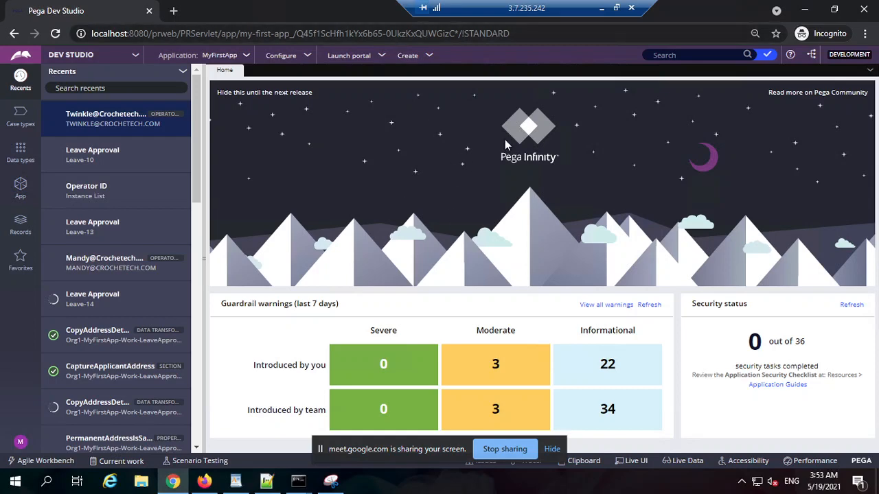
Switch to Notepad++ and create a new document headed "Data Page", followed by a blank line.
click(268, 482)
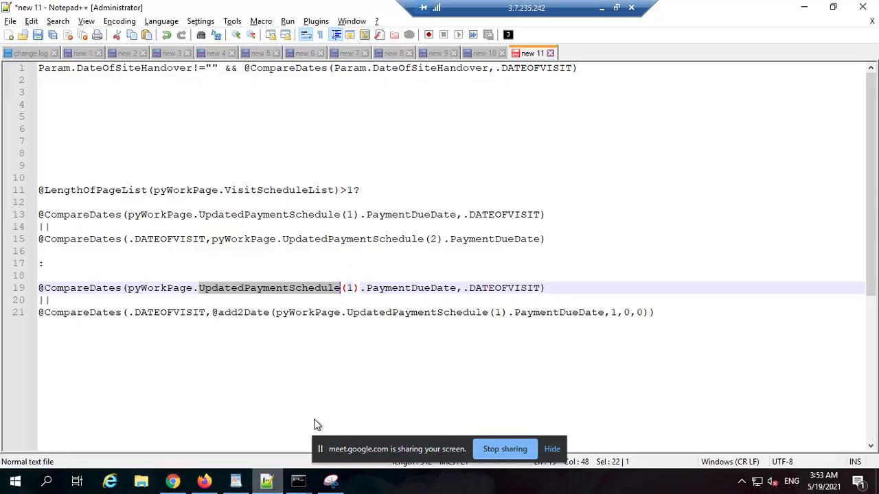
double_click(582, 54)
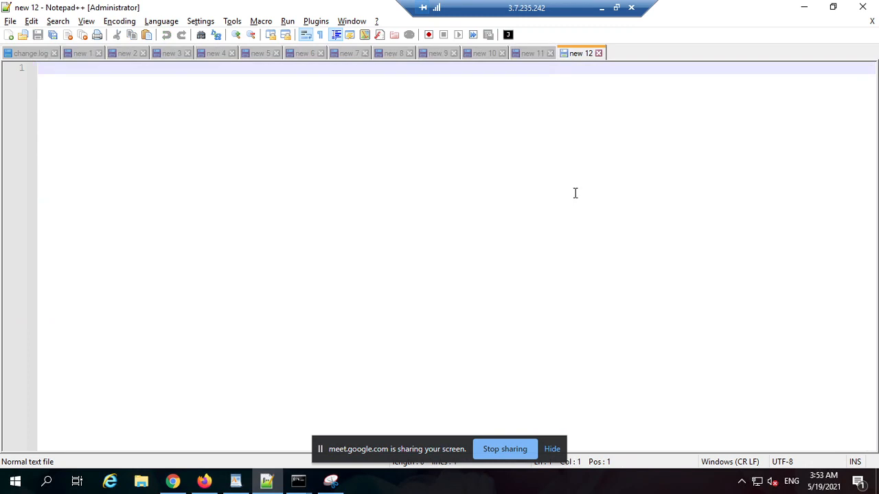
text(Dta)
key(BackSpace)
key(BackSpace)
text(at)
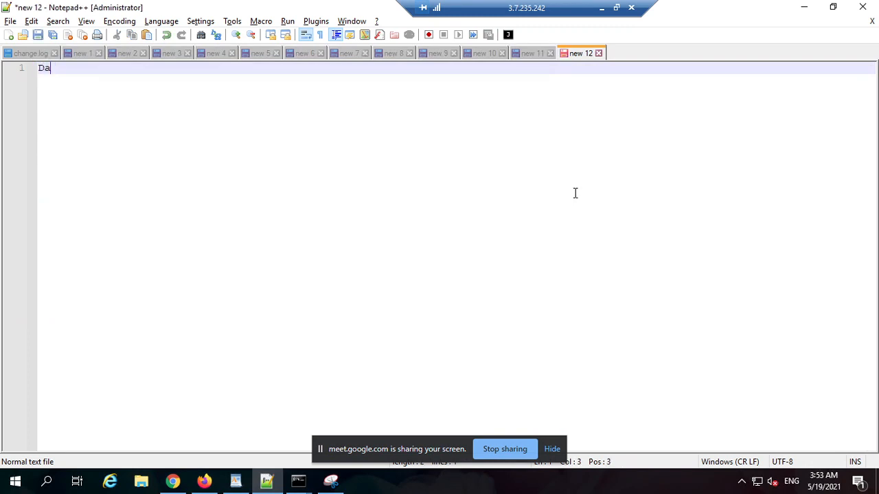
key(BackSpace)
text(a Page)
key(Return)
key(Return)
Add the line "what is need or why we have data page rule in Pega" below the heading, followed by blank lines.
text(wait)
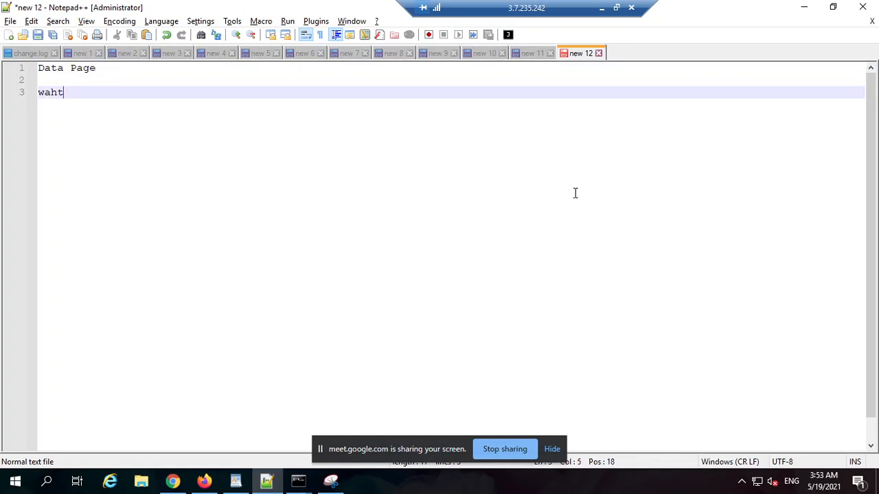
key(BackSpace)
key(BackSpace)
key(BackSpace)
text(hat is need or wh)
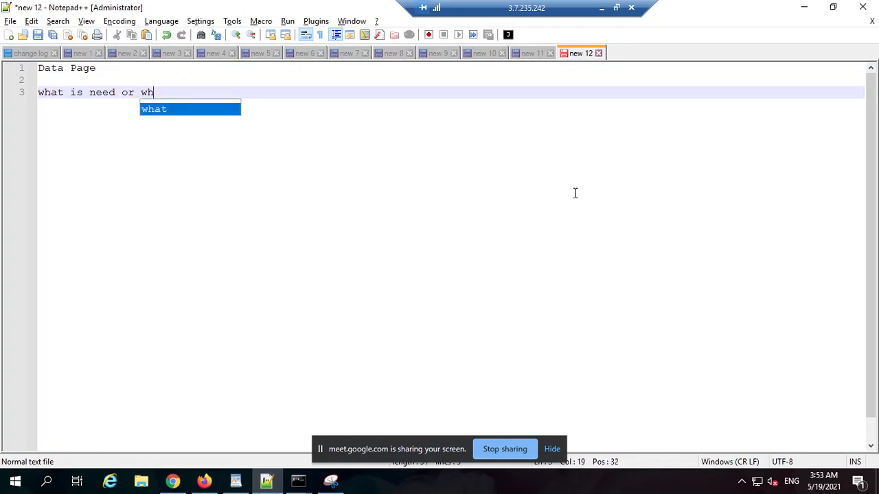
text(y we have )
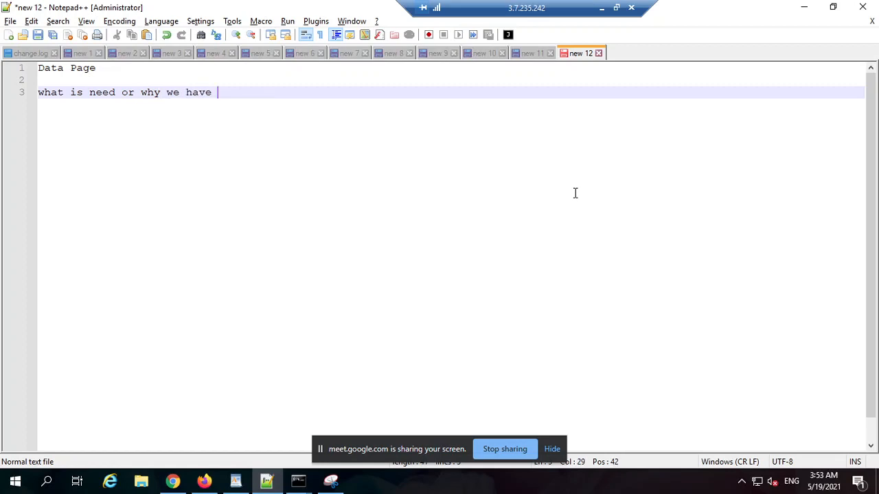
text(data page rule )
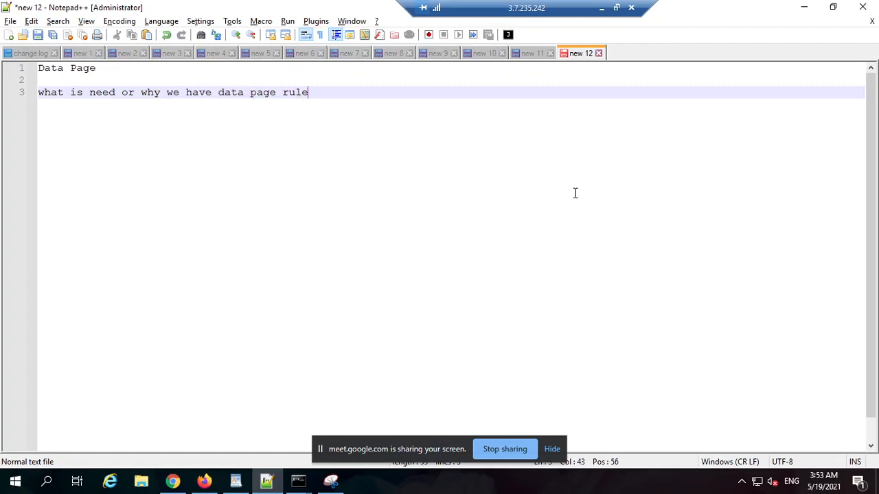
text(in Pega)
key(Return)
key(Return)
key(Return)
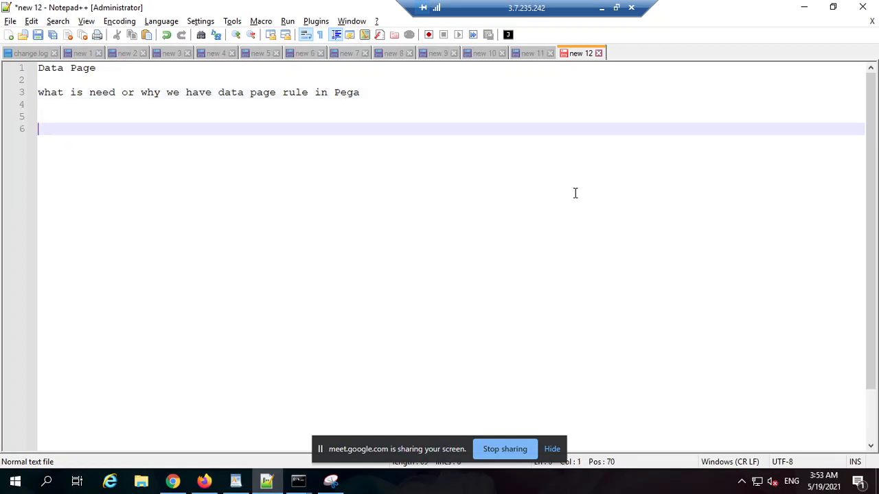
Add the note "Database -> table (customer)" on line 6, followed by a blank line.
text(Database -> )
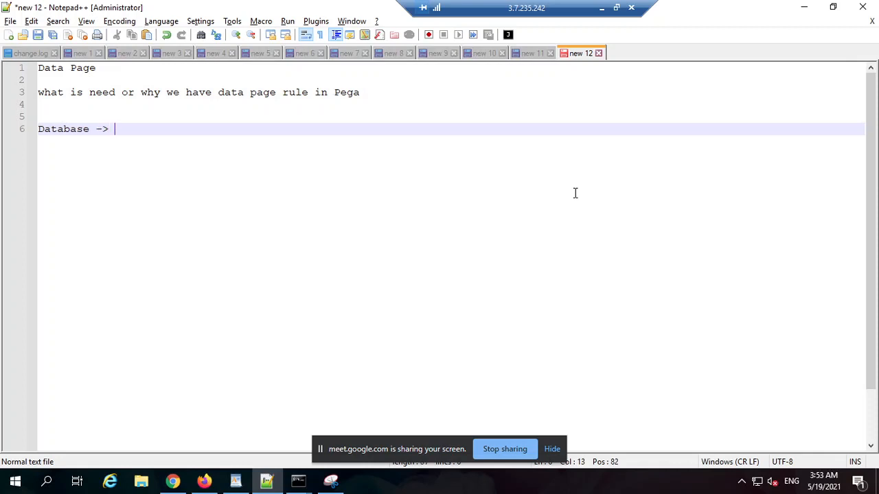
text(table (c))
key(Left)
text(cust)
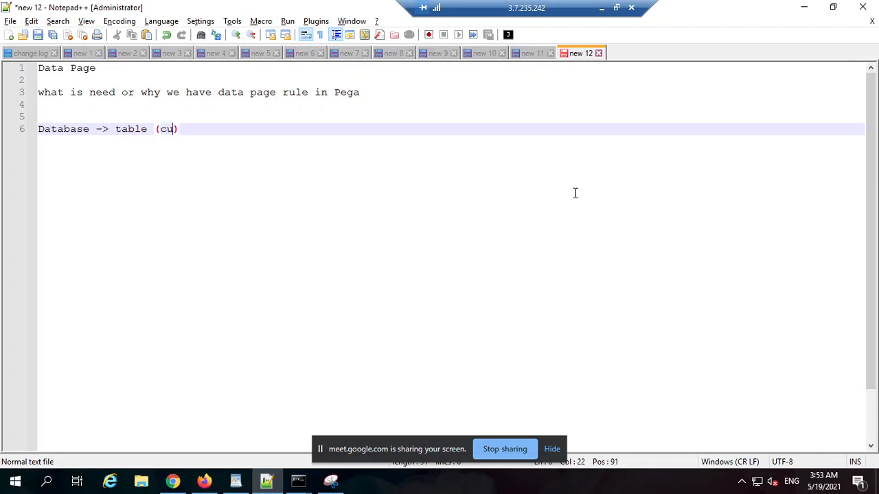
text(omer)
key(End)
key(Return)
key(Return)
Add the note "SQL - report definition" on line 8 and leave two blank lines after it.
text(S)
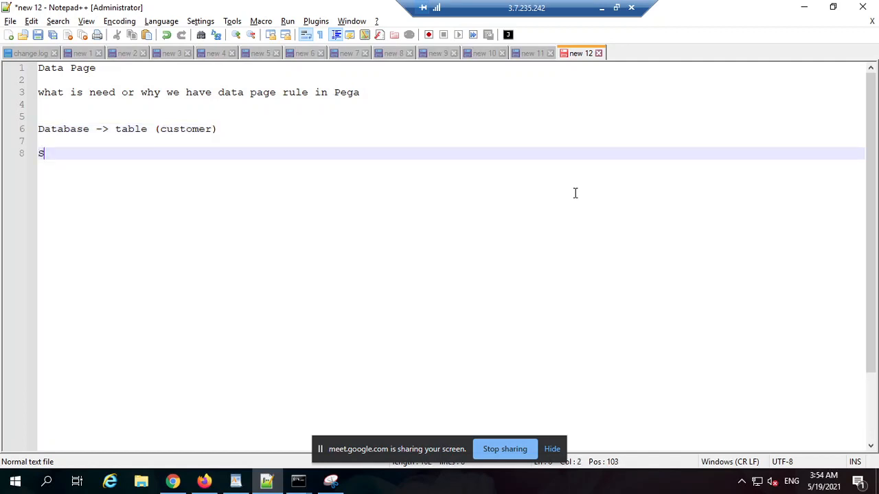
text(QL - report definition)
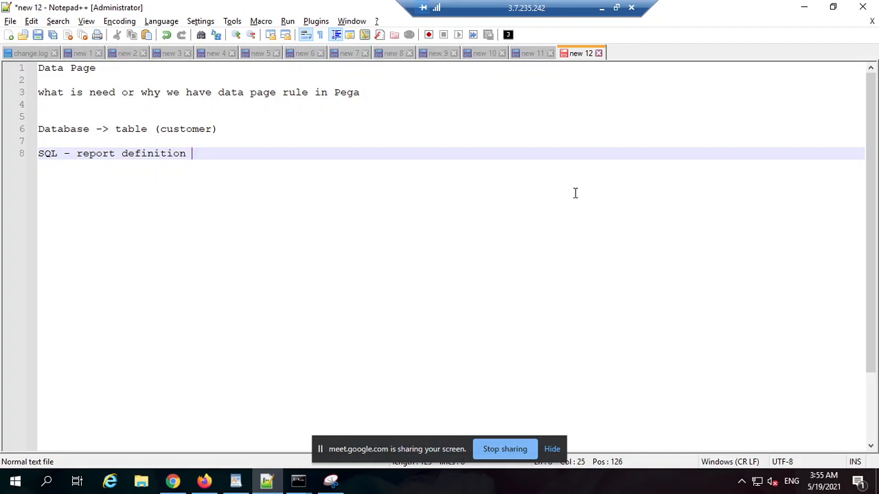
key(Return)
key(Return)
key(Return)
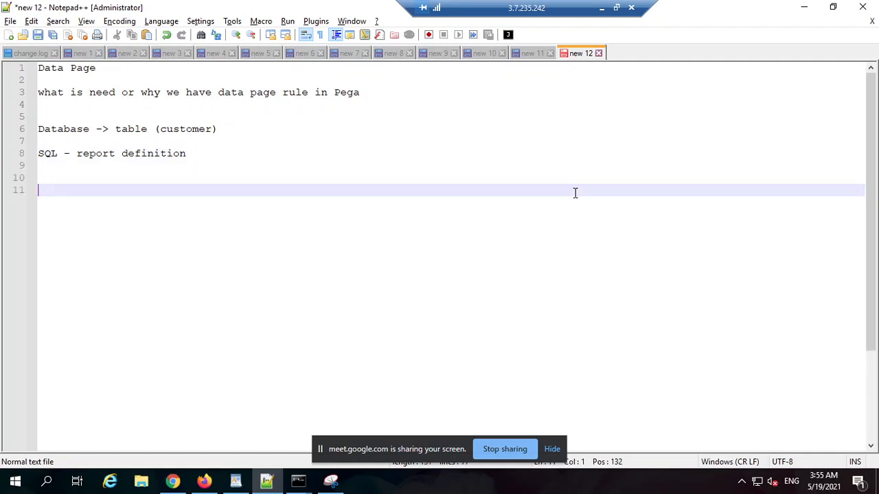
Add the example "employee salary -> D_employeeSalary" on line 11.
text(employee sal)
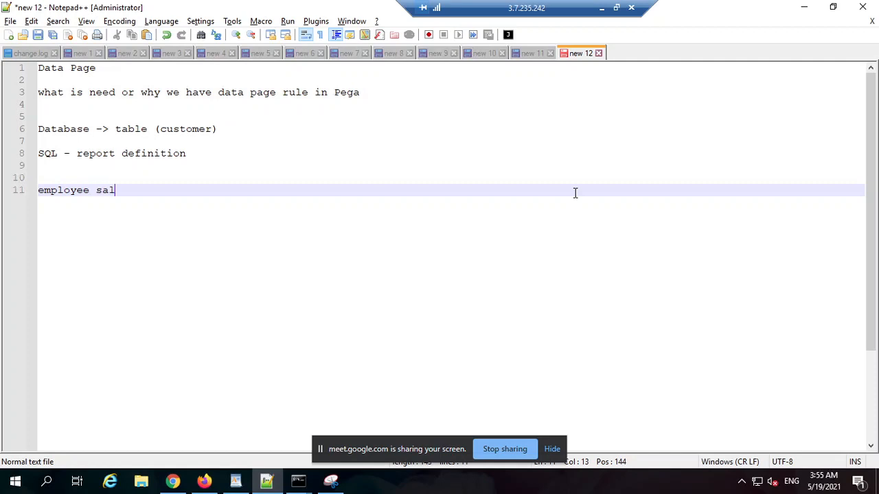
text(ary -> D)
text( employee)
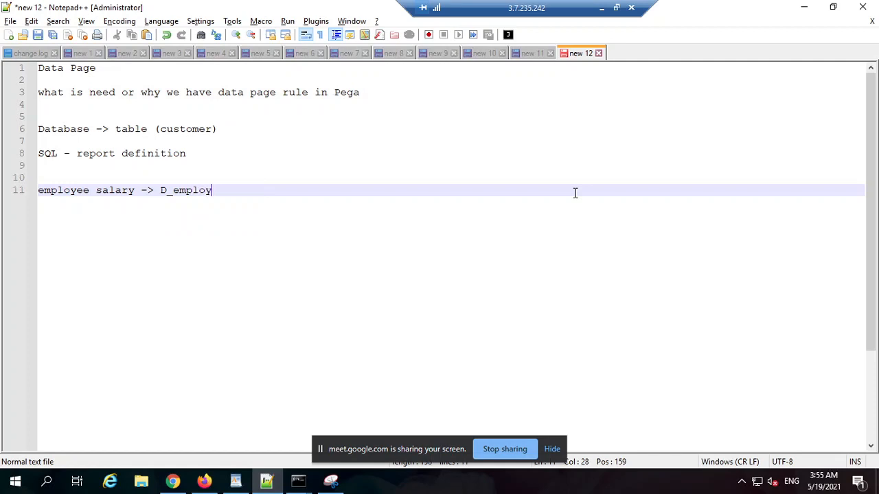
text(Salary)
key(shift+Left)
key(shift+Left)
key(shift+Left)
key(shift+Left)
key(shift+Left)
key(shift+Left)
key(shift+Left)
key(shift+Left)
key(shift+Left)
key(shift+Left)
key(shift+Left)
key(shift+Left)
key(shift+Left)
key(shift+Left)
key(shift+Left)
key(shift+Left)
key(shift+Left)
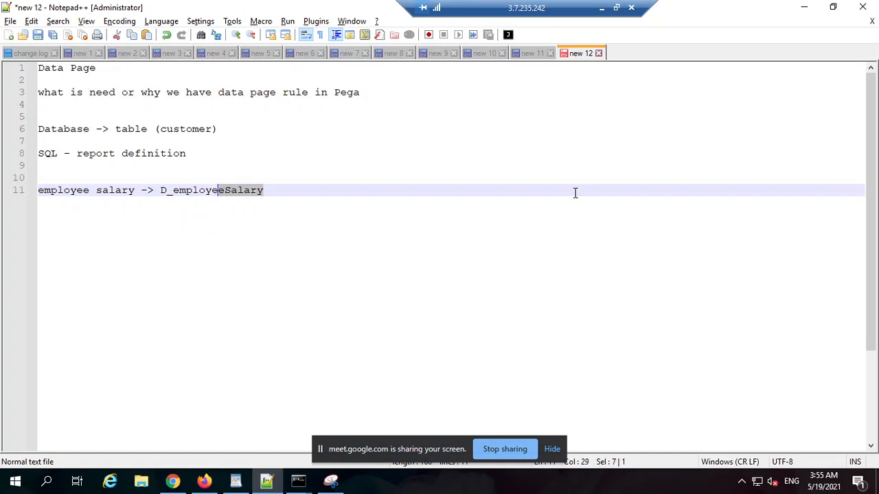
key(shift+Right)
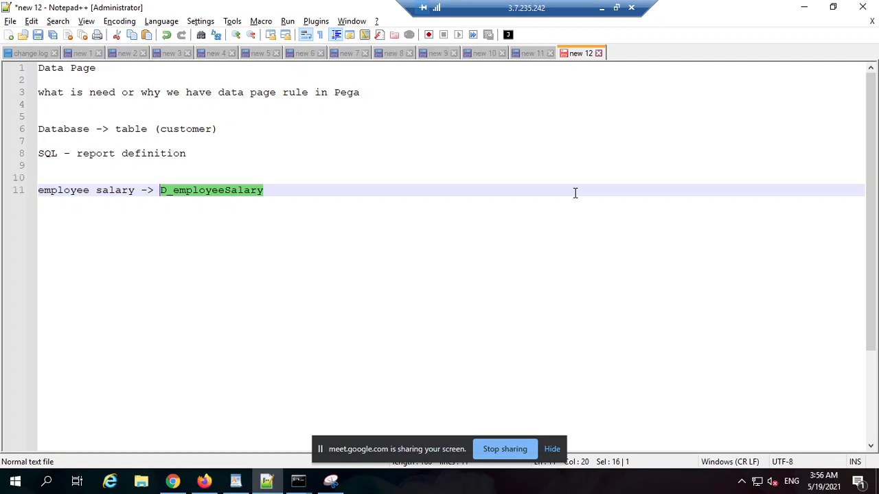
click(272, 191)
double_click(201, 191)
click(186, 193)
double_click(186, 193)
key(Right)
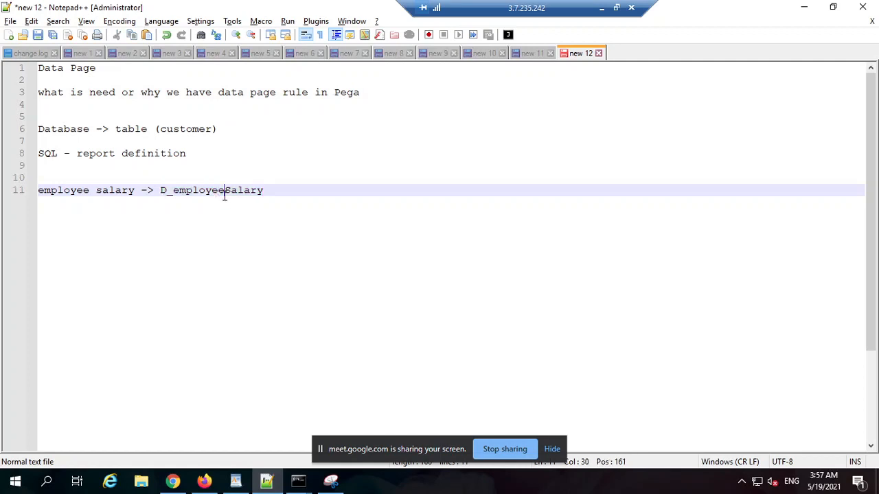
double_click(226, 192)
click(277, 192)
drag(406, 9, 492, 9)
drag(563, 16, 485, 26)
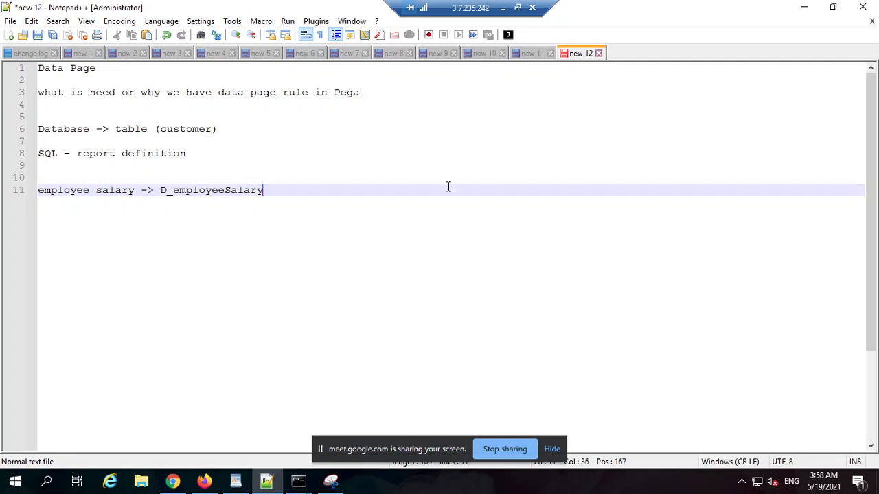
Add the line "practical scenarion" on line 13, separated by a blank line above and two below.
key(Return)
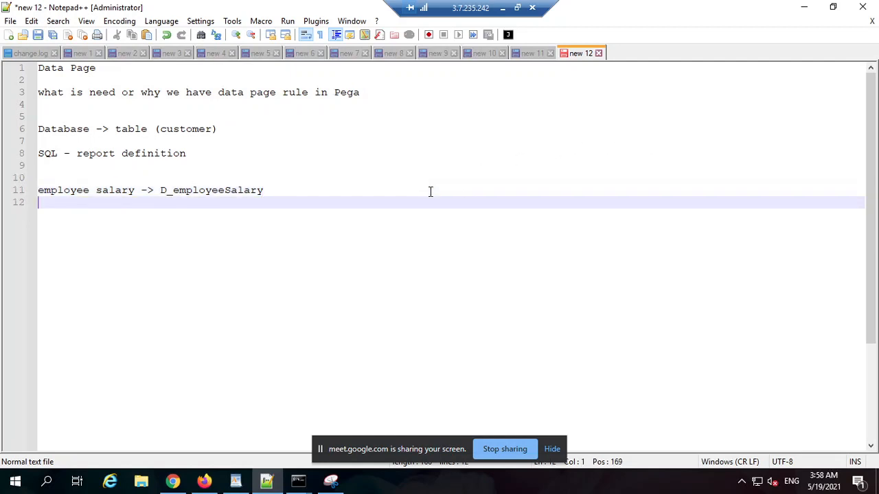
key(Return)
text(pract)
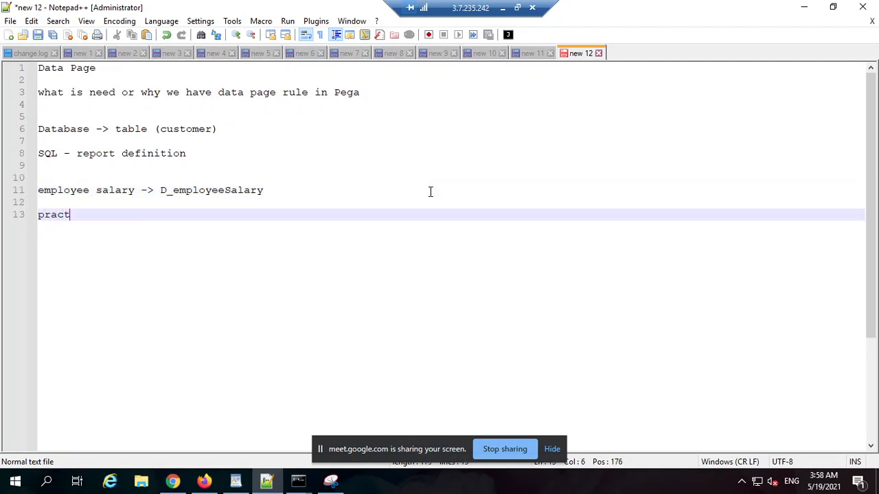
text(ical scenarion)
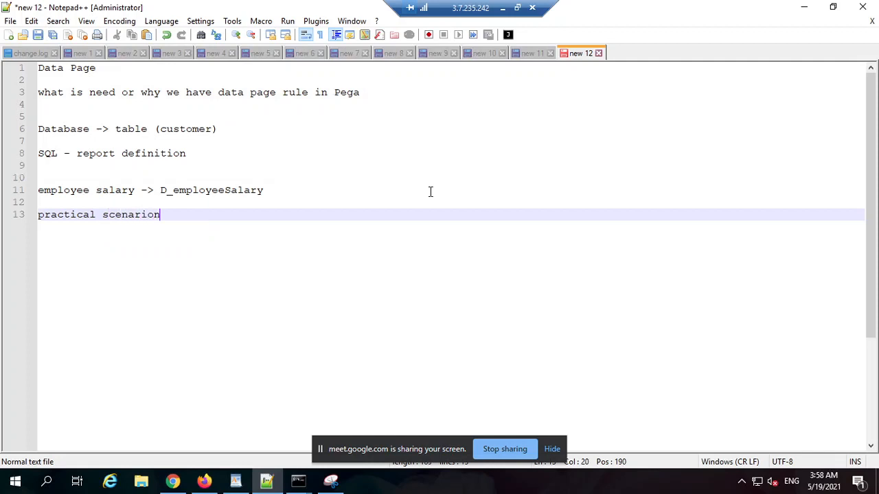
key(Return)
key(Return)
key(Return)
Write "suppose -> leave application -> address country" on line 16 as the start of the scenario.
text(sup)
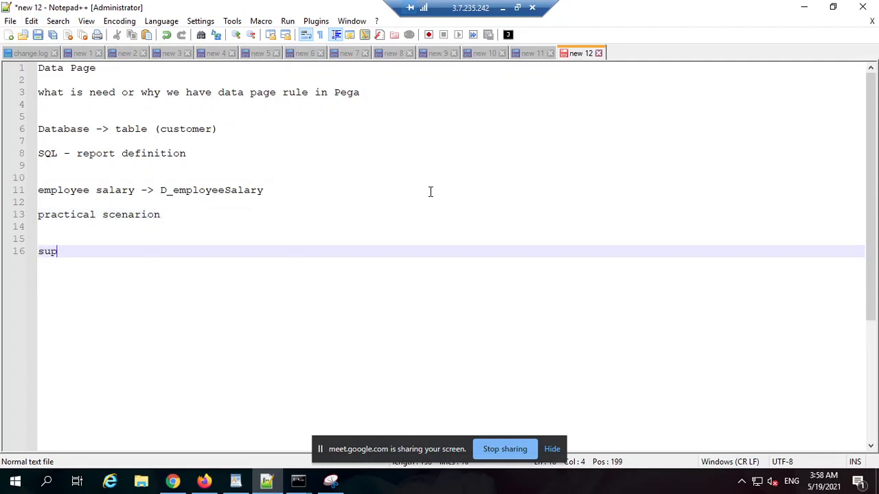
text(pose -> leave application)
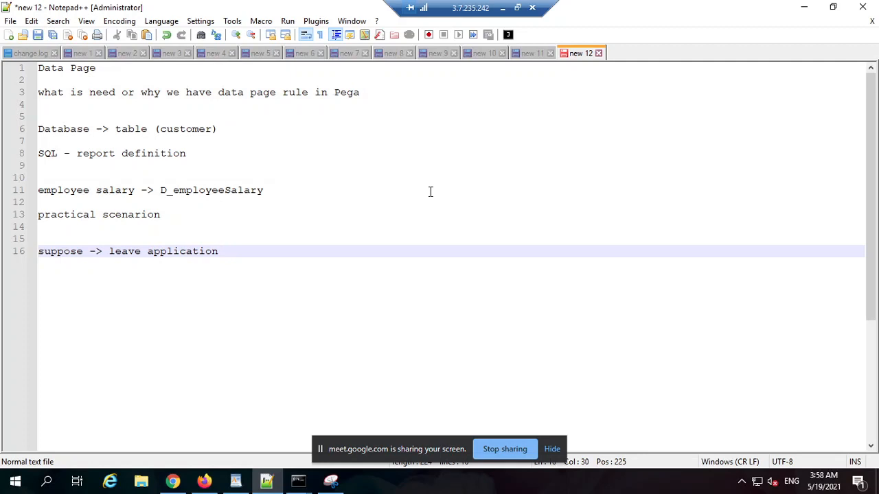
text( -> address countr)
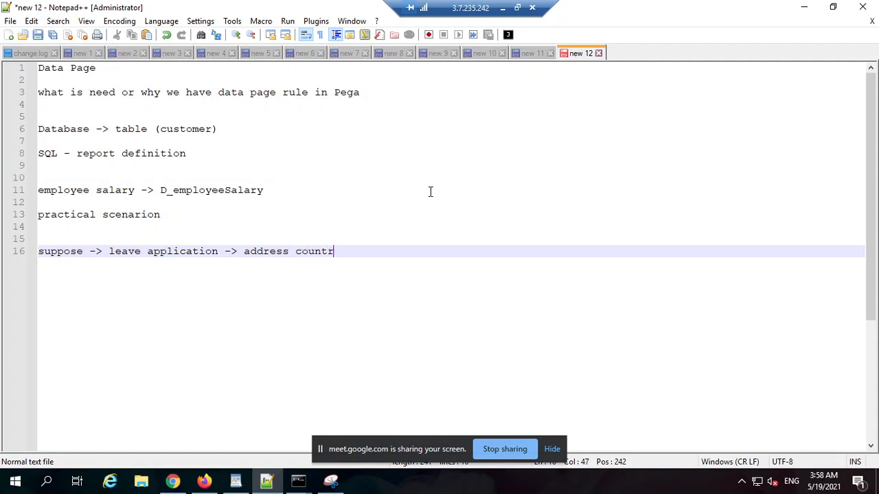
text(y)
text(-)
text(> )
text(india)
Extend the scenario line with "-> drop down list for countries" and leave a blank line below it.
key(BackSpace)
key(BackSpace)
key(BackSpace)
key(BackSpace)
key(BackSpace)
text(drop down)
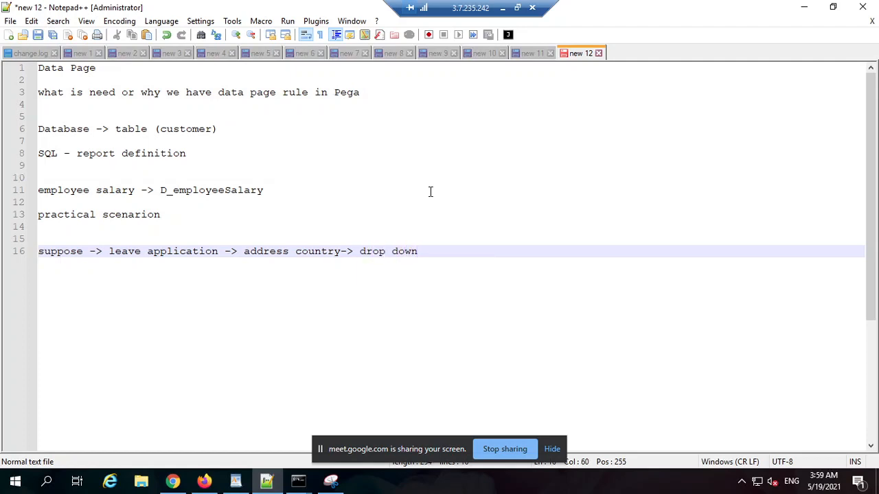
text( list for coud)
key(BackSpace)
text(ntries)
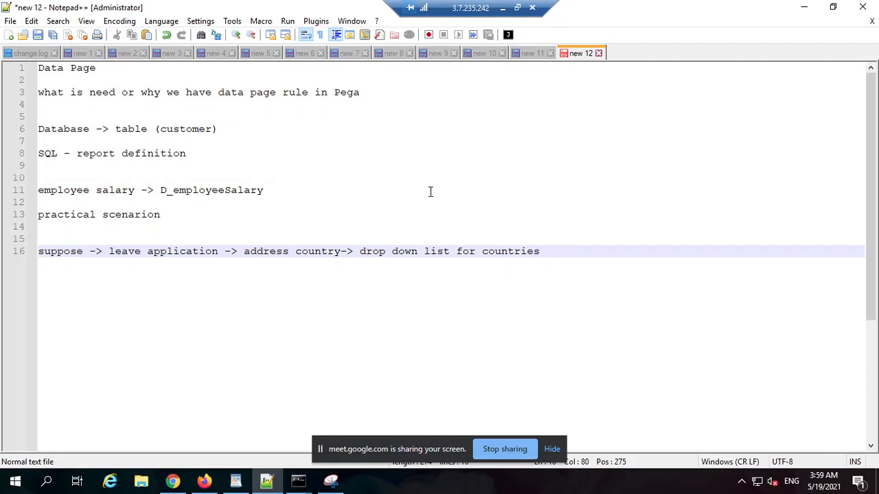
key(Return)
key(Return)
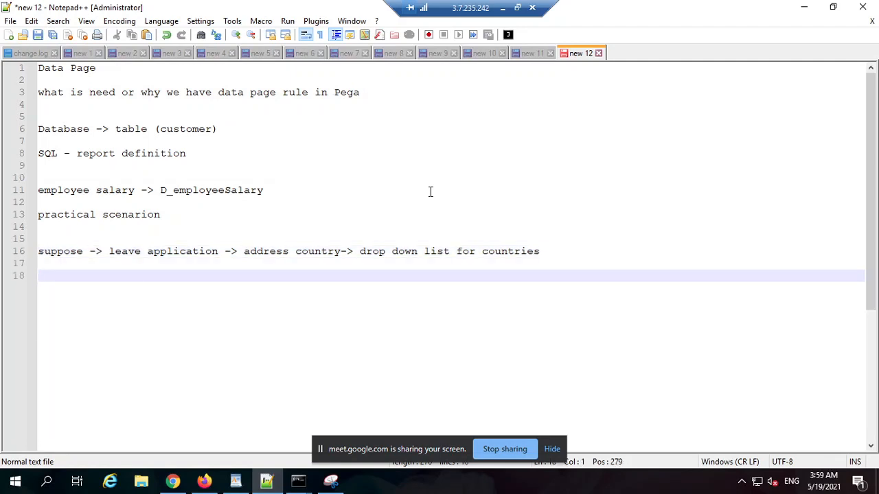
Add "data model" on line 18 and an indented "properties" entry two lines below it.
text(data model)
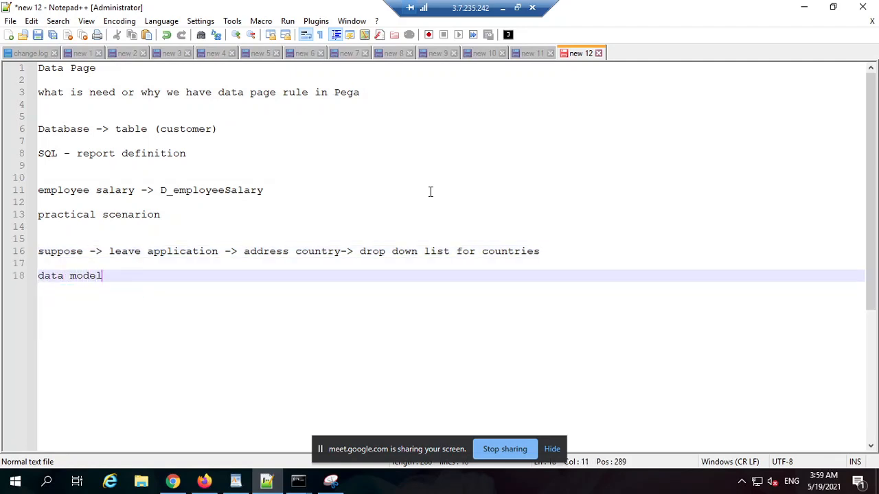
key(Return)
key(Return)
key(Tab)
text(properties)
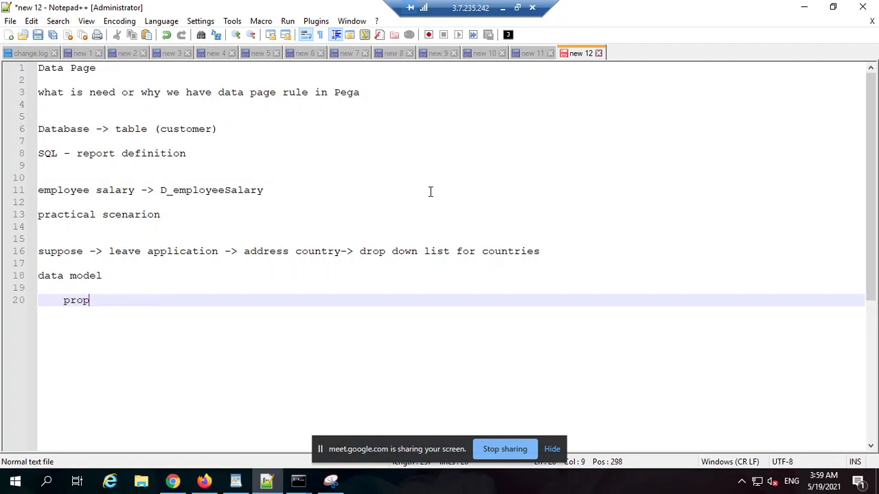
List "country id" and "country name" on separate, further indented lines under "properties".
key(Return)
key(Tab)
key(Tab)
key(Tab)
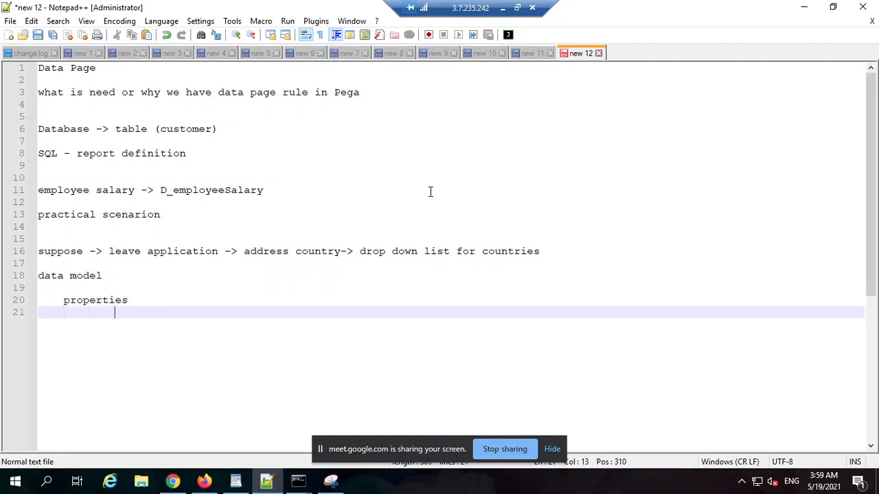
text(country id)
key(Return)
text(country name)
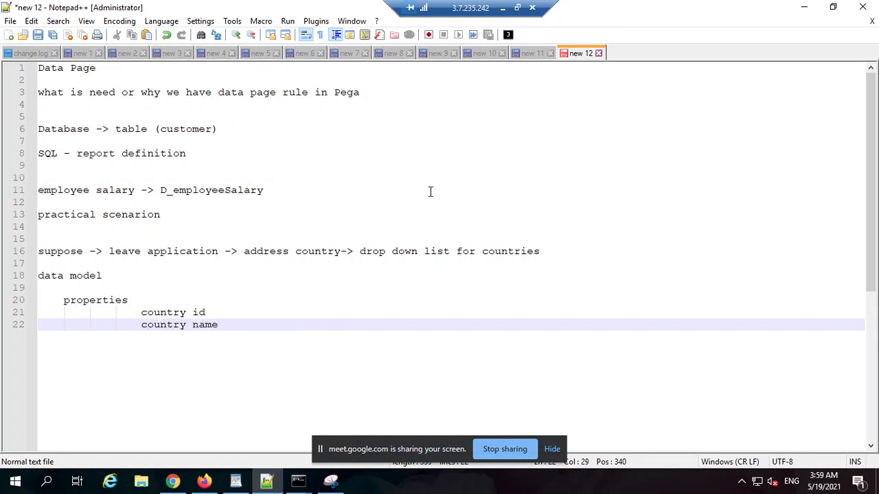
Write "create a backend database table" on line 24, indented to the same level as "properties".
key(Return)
key(Return)
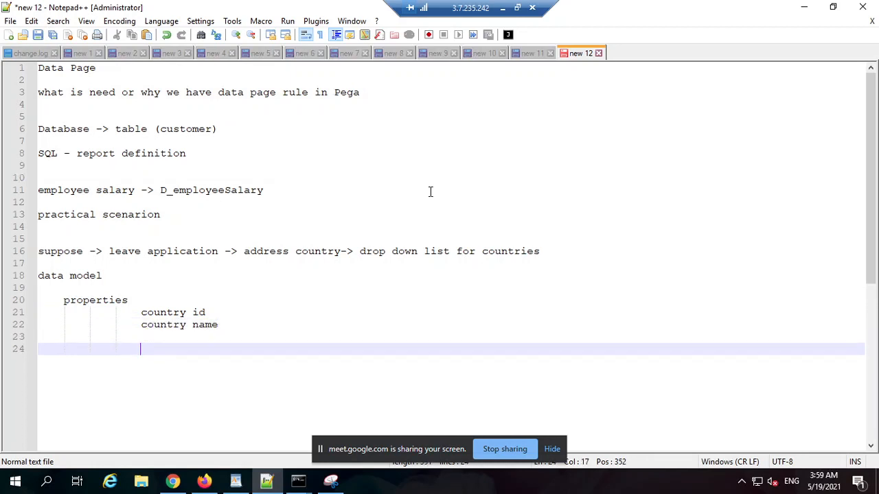
key(BackSpace)
key(BackSpace)
key(BackSpace)
text(create a backend data)
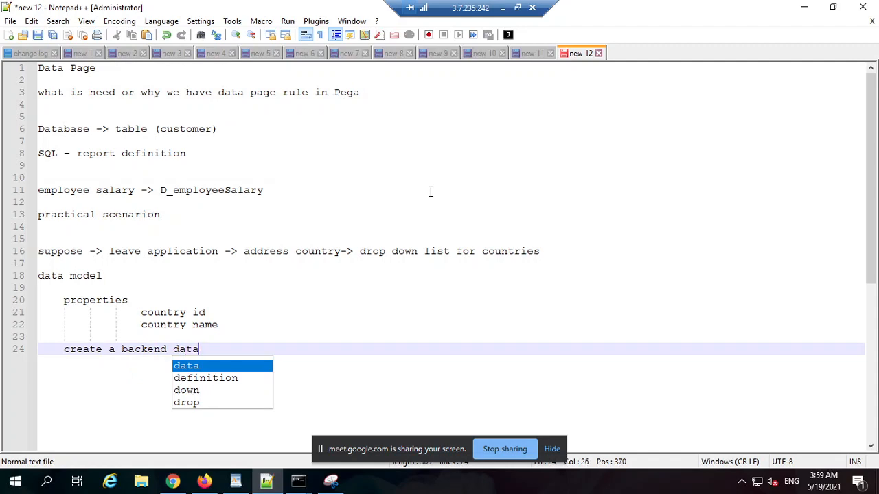
text(base tab)
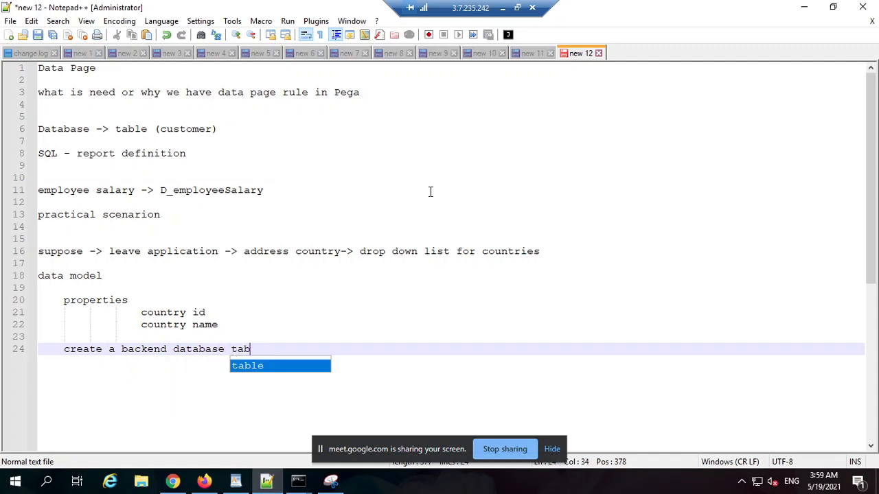
text(le)
Add the further indented line "rules created in the backend to support the configuration" below the database table entry.
key(Return)
key(Return)
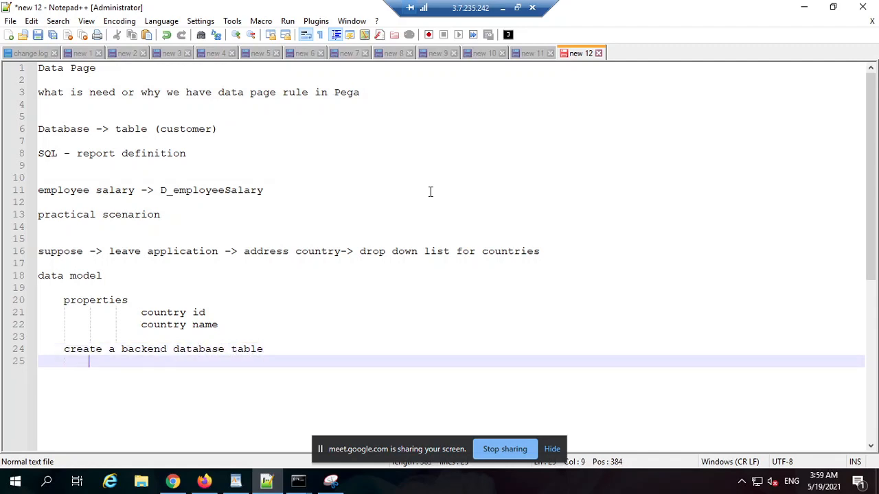
text(ruelsles cre)
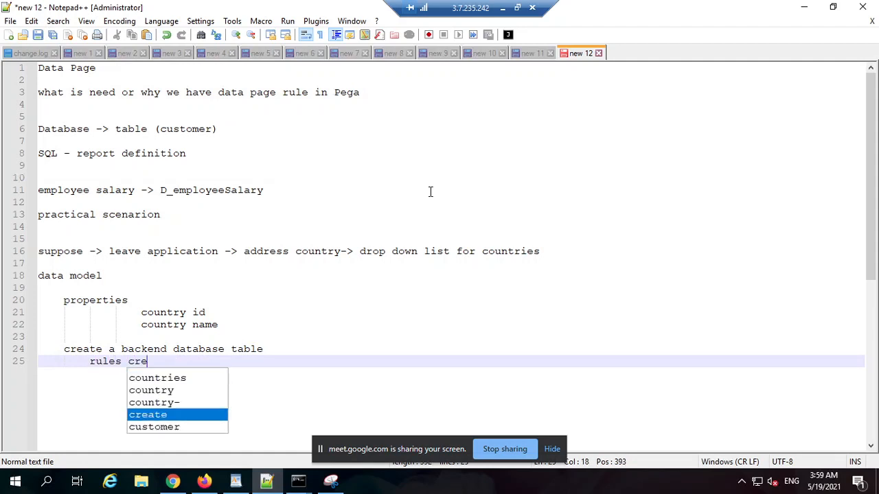
text(ated in the backe)
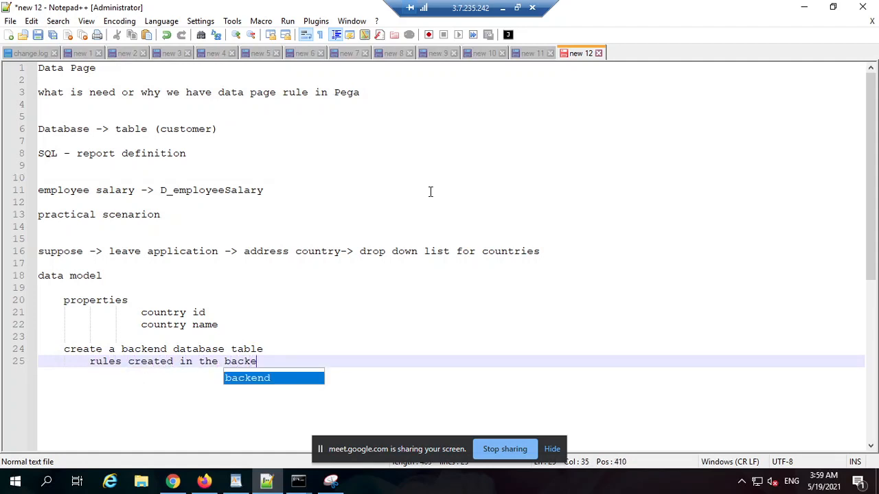
text(nd to suppo)
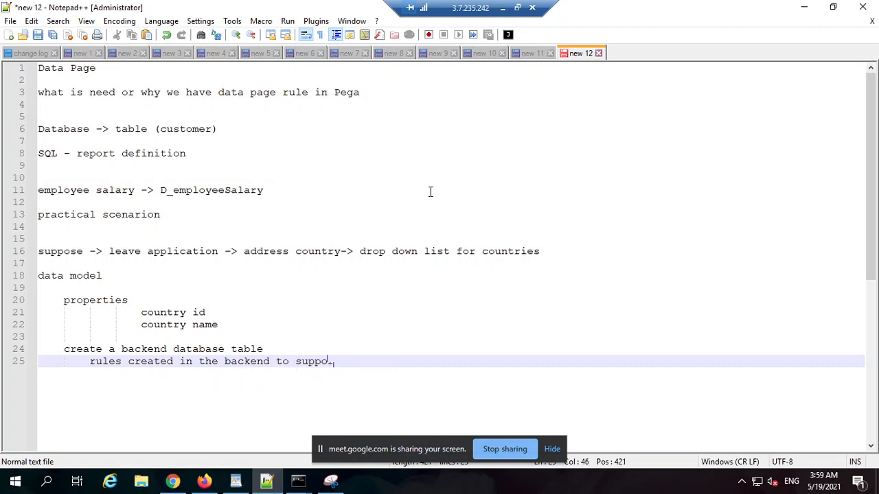
text(rt the confi)
Write "insert records to the table" on line 27, leaving a blank line above it.
key(Return)
key(Return)
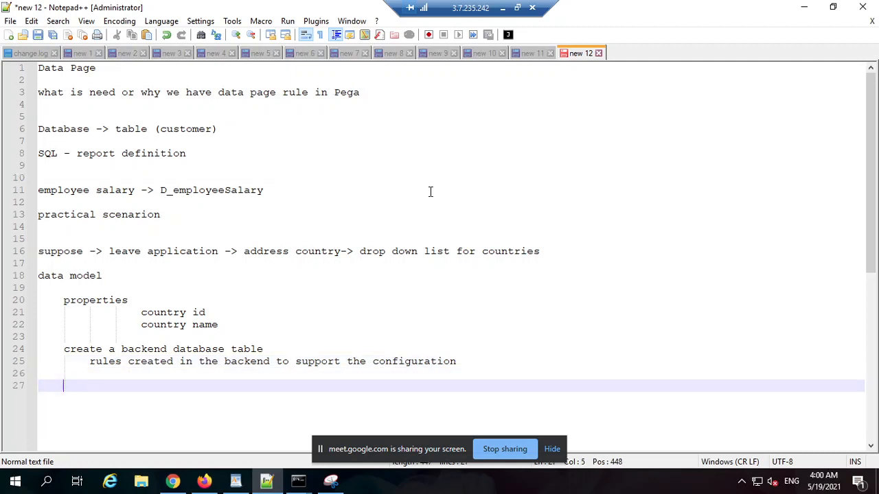
text(insert )
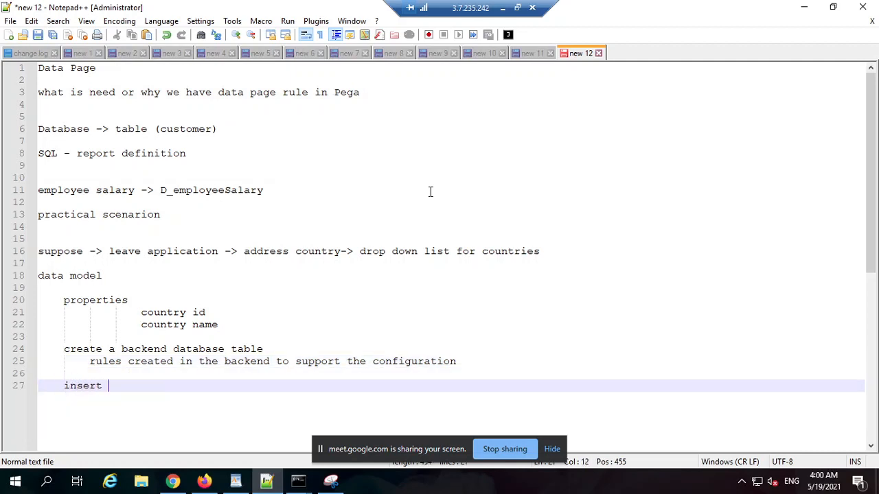
text(records to the tale)
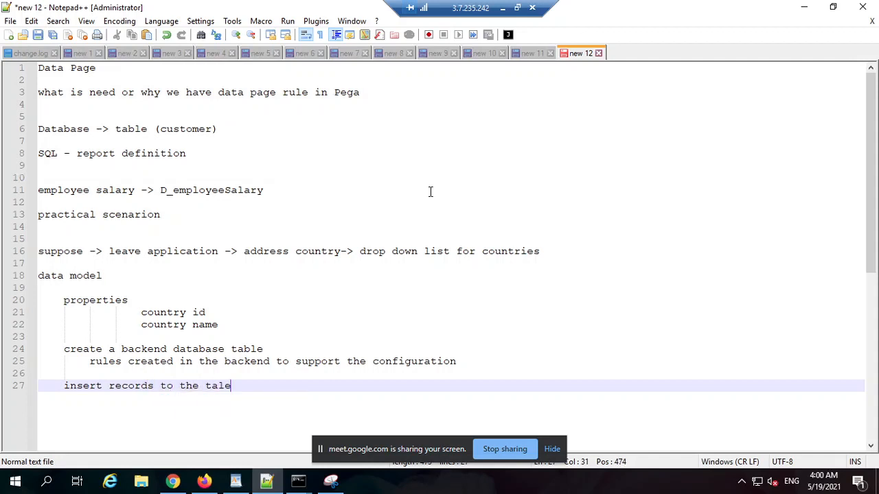
text(ble)
Write "use the Data Page on the ui to show the country list" on line 29, leaving a blank line above it.
key(Return)
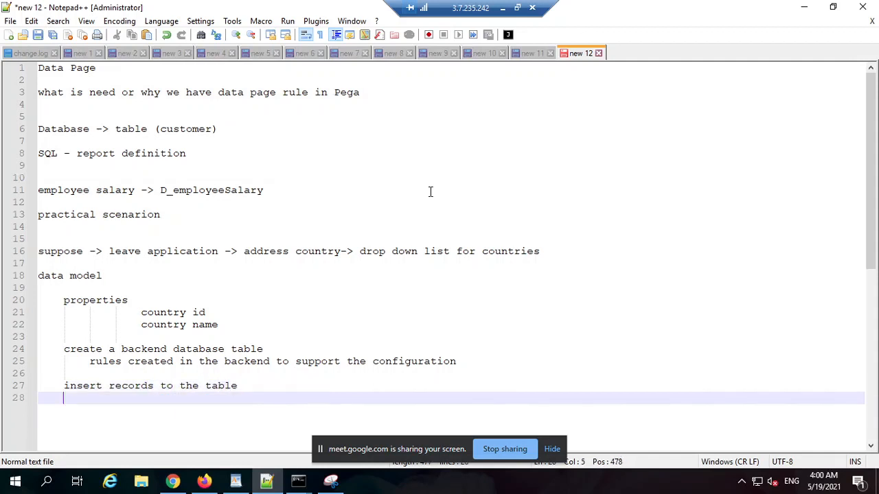
key(Return)
text(use the )
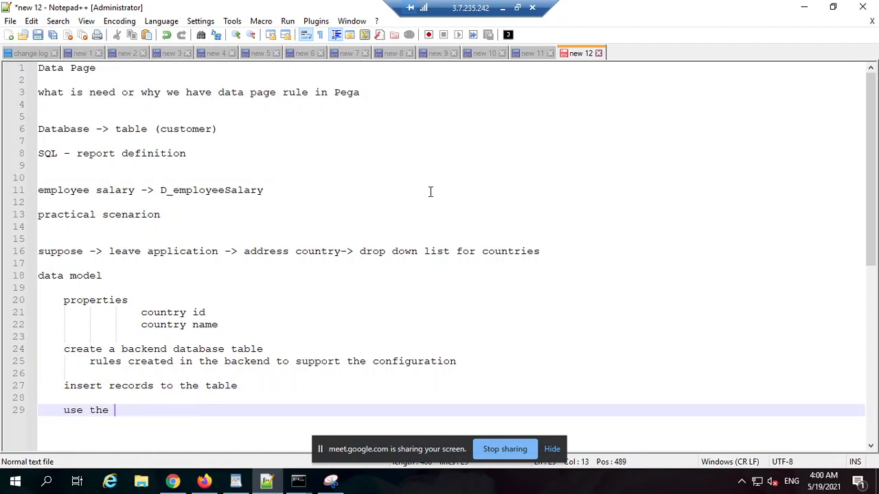
text(DAta)
key(BackSpace)
key(BackSpace)
key(BackSpace)
text(ata)
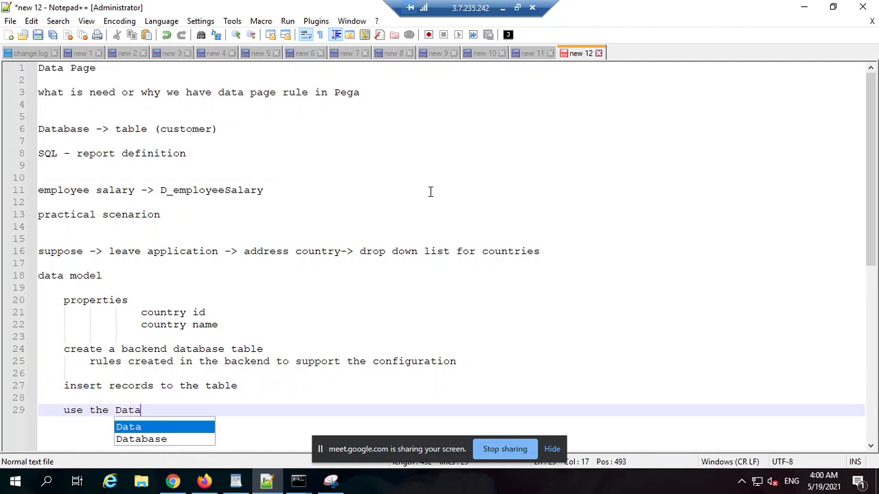
text( p)
key(BackSpace)
text(Page on)
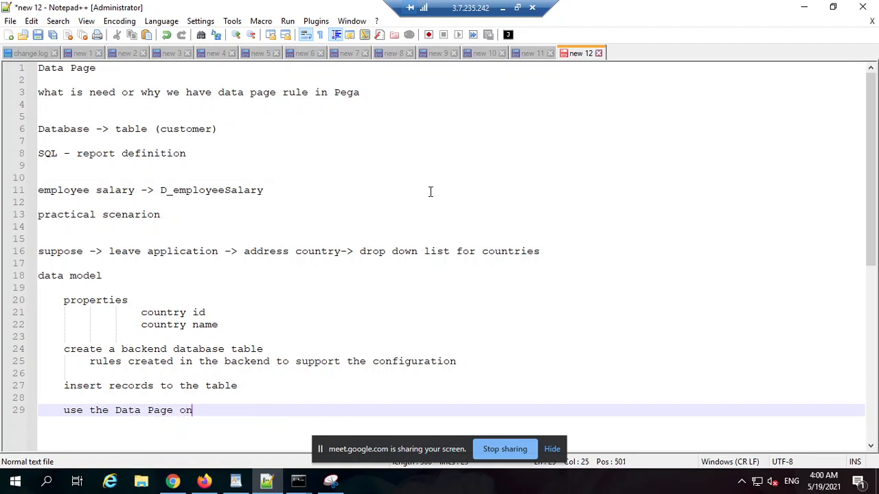
text( the ui to)
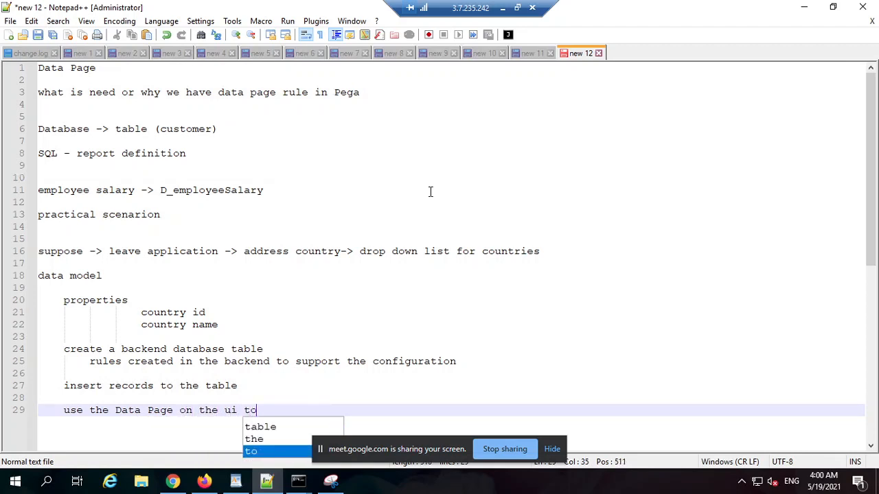
text( show th )
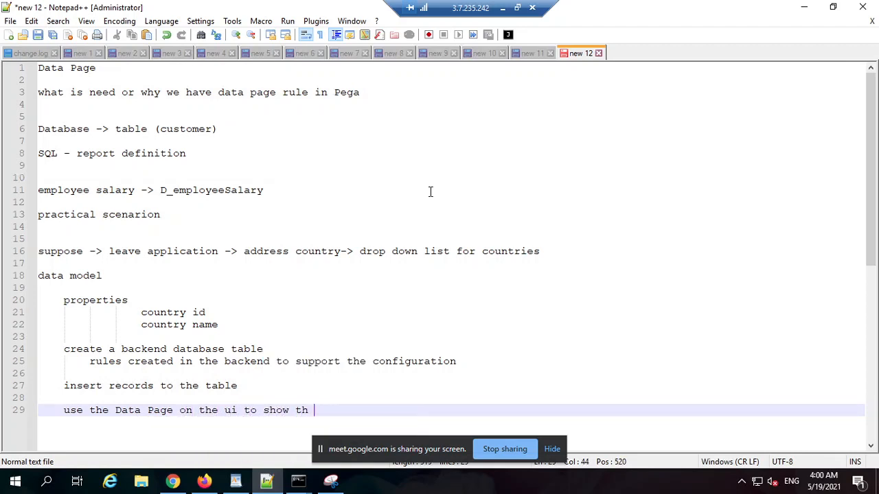
text( country list)
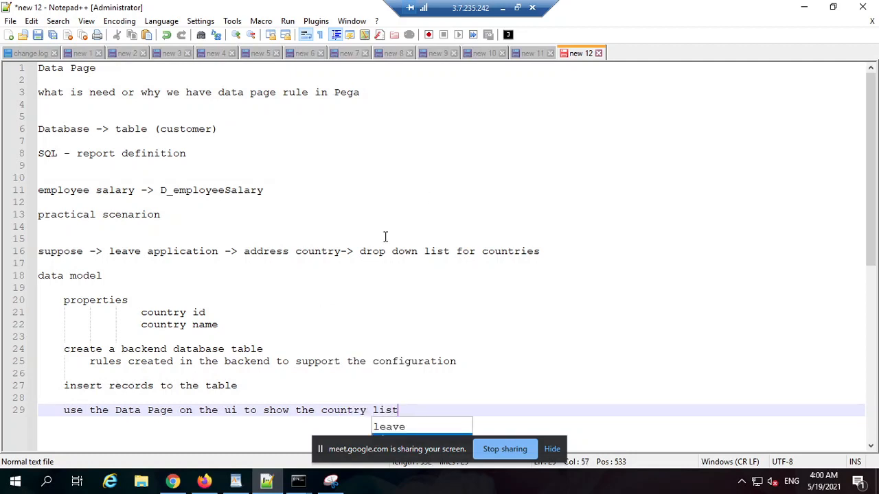
Highlight "data model" in the notes, then switch to Pega Dev Studio and show the application's data types.
drag(119, 276, 36, 277)
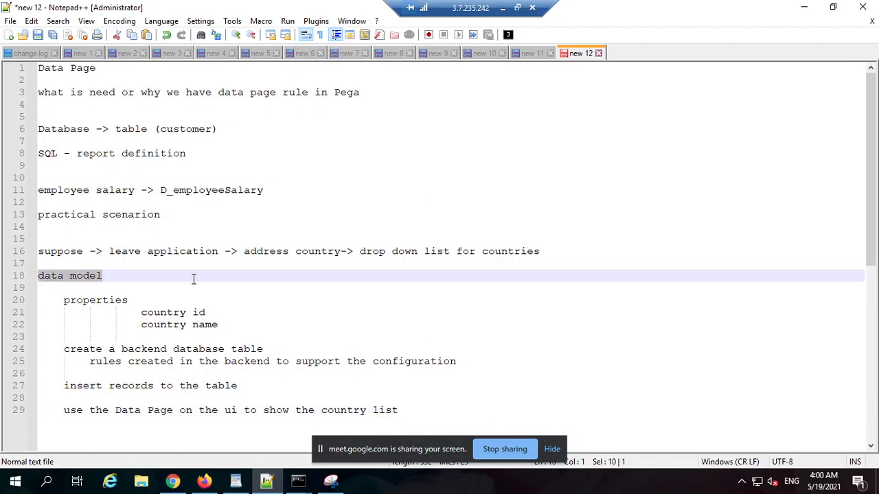
click(803, 8)
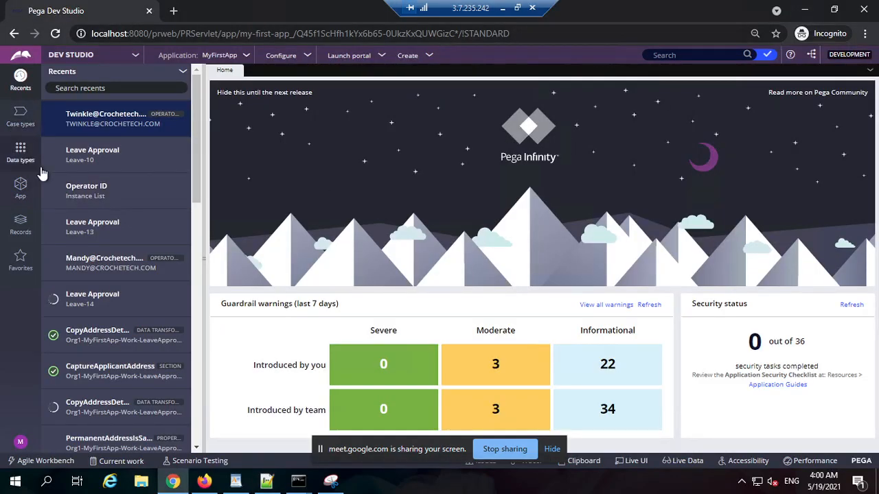
click(24, 146)
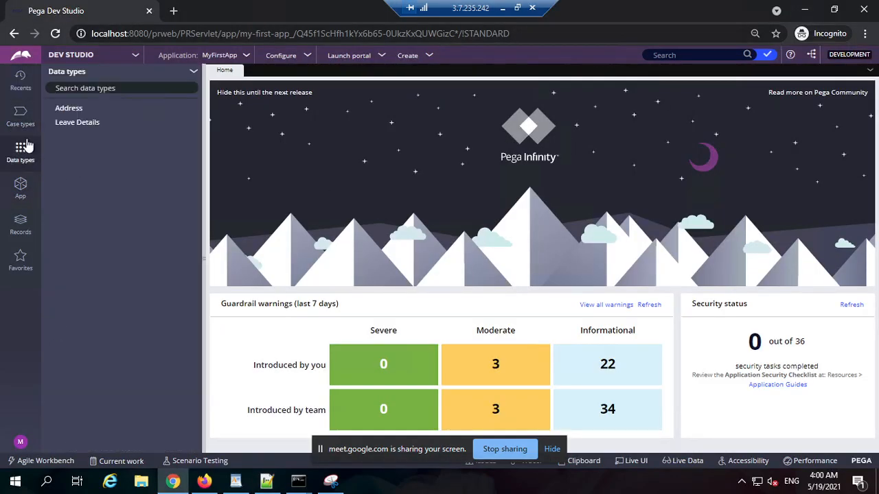
Enlarge the Dev Studio page to 90% browser zoom.
click(865, 33)
click(825, 139)
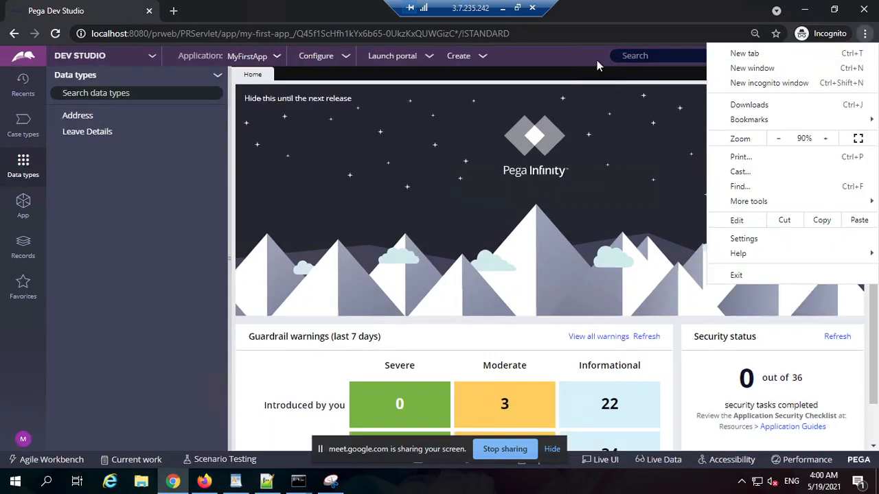
click(597, 60)
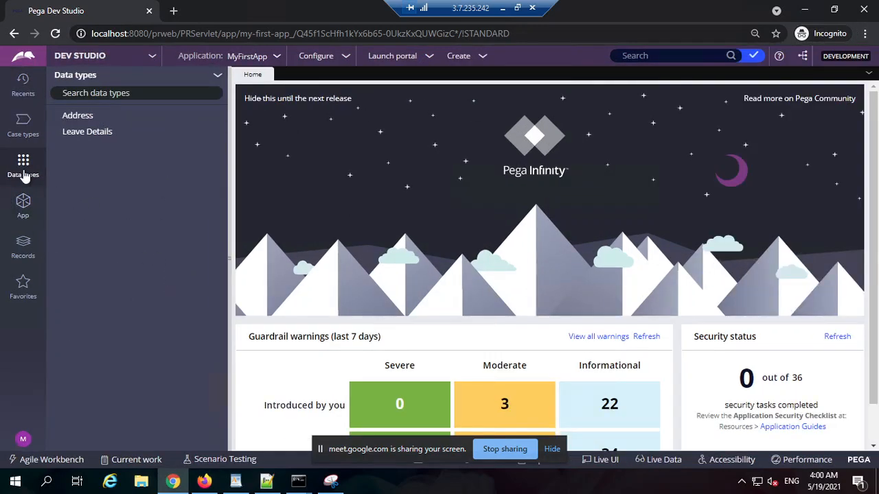
Start adding a new data type with "Country" as both its label and description.
click(218, 79)
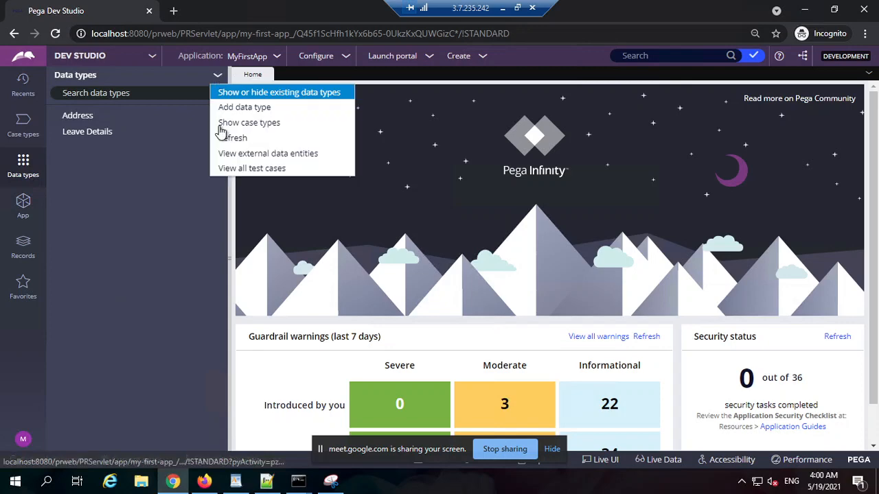
click(265, 109)
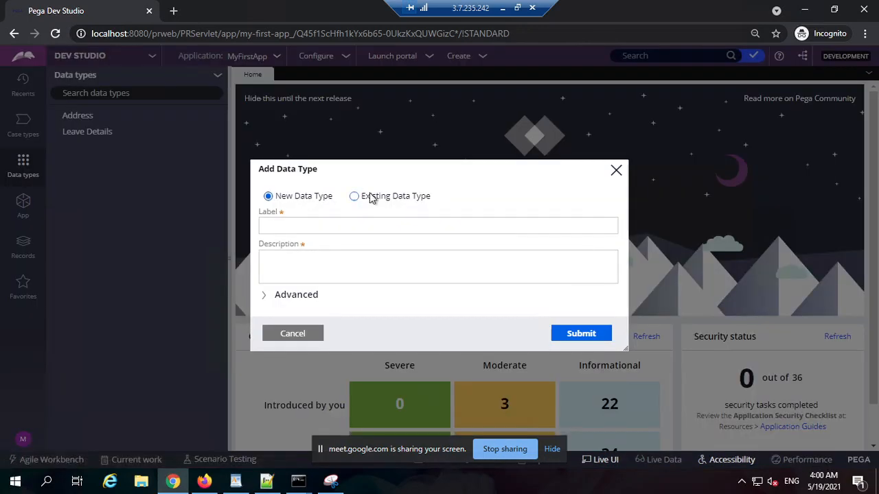
click(349, 230)
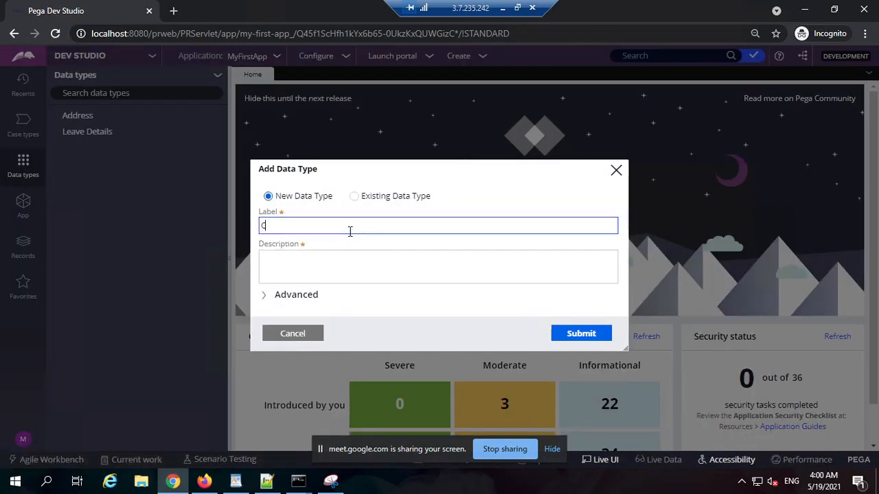
text(Country)
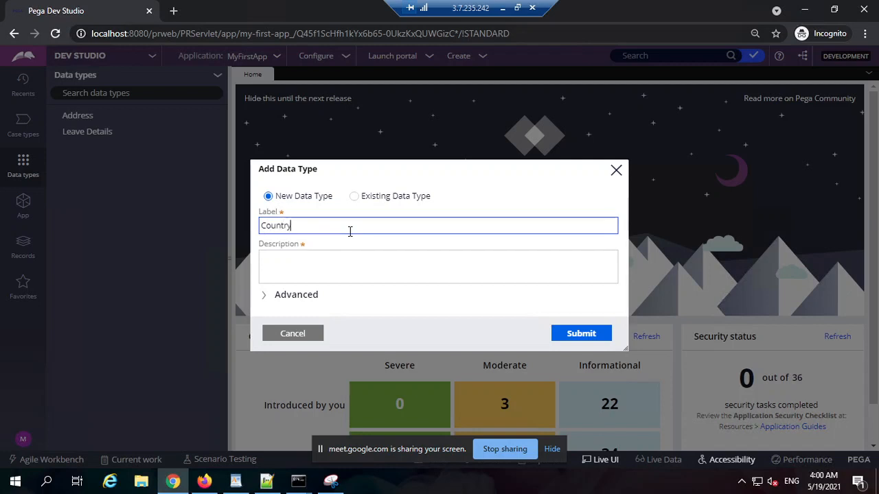
key(Tab)
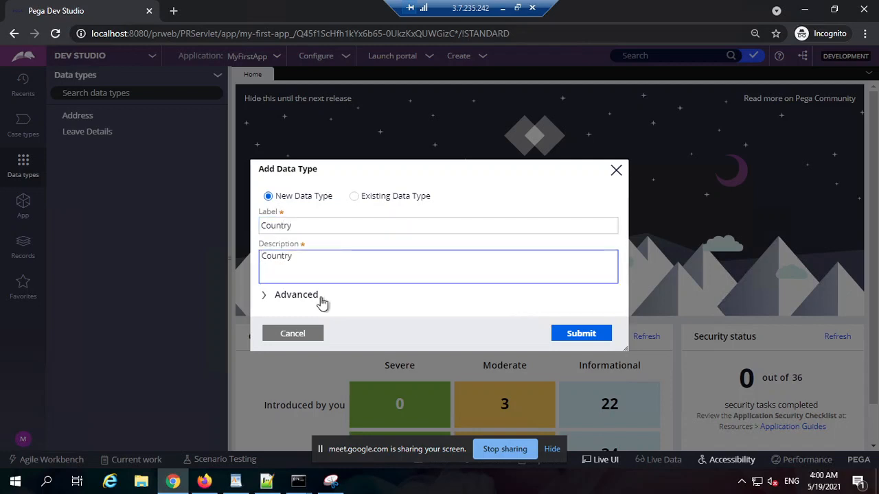
Expand the advanced settings of the Country data type and set its parent class to Org1-Data.
click(318, 298)
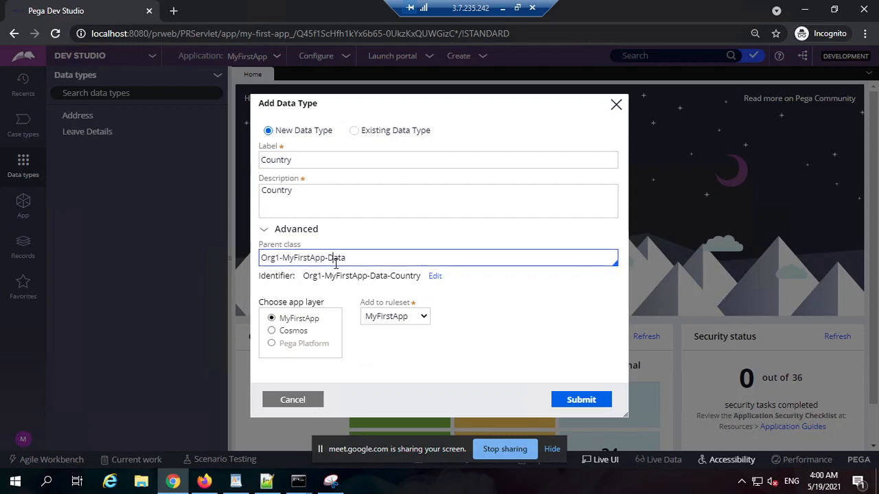
triple_click(334, 262)
double_click(270, 264)
double_click(312, 264)
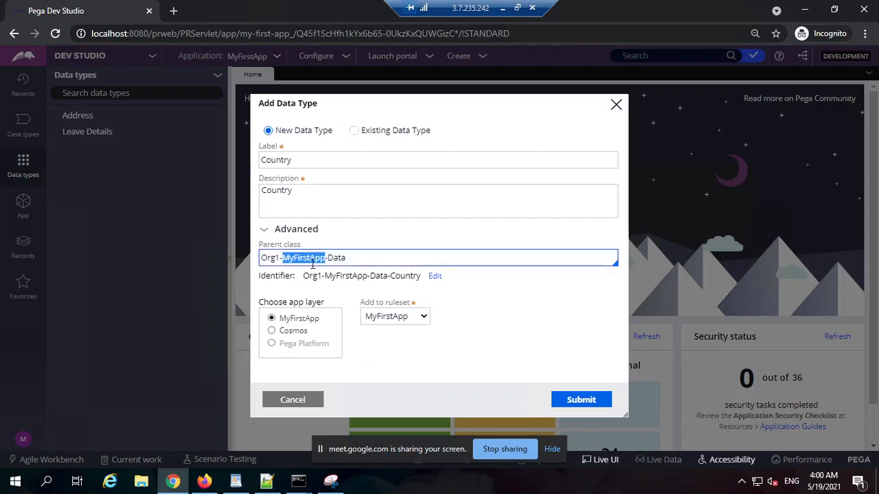
double_click(338, 260)
double_click(408, 276)
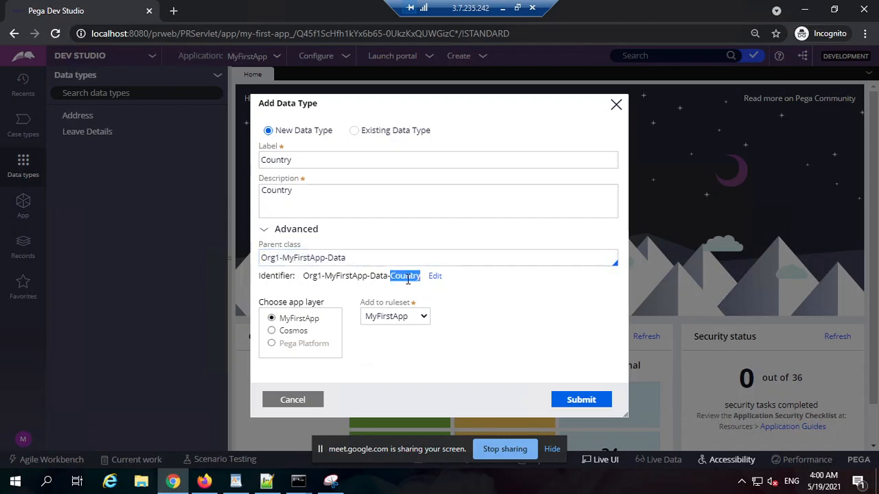
click(385, 261)
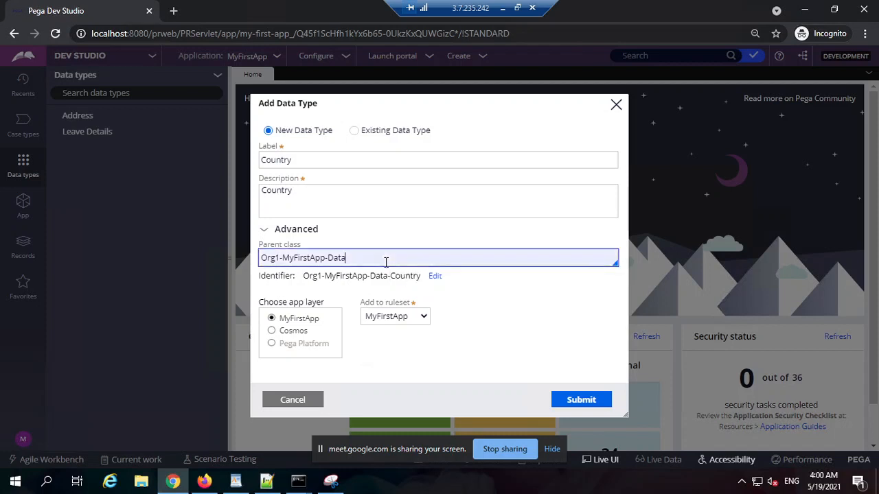
double_click(307, 259)
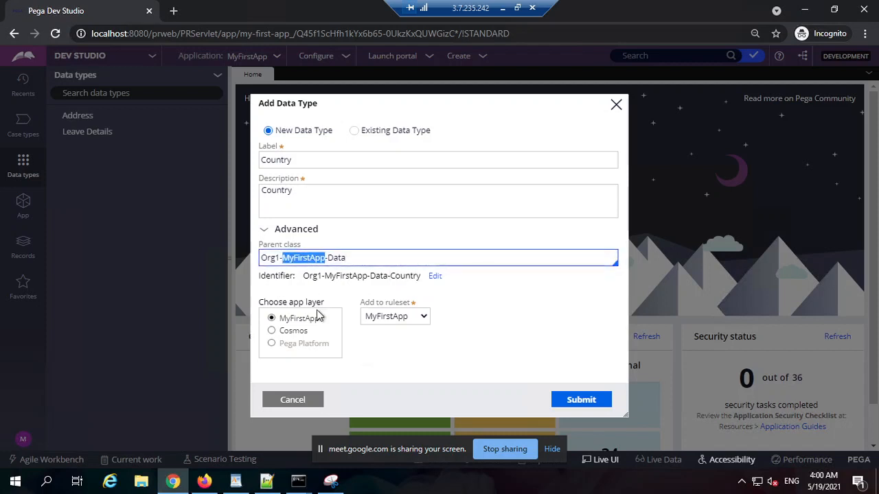
key(BackSpace)
key(BackSpace)
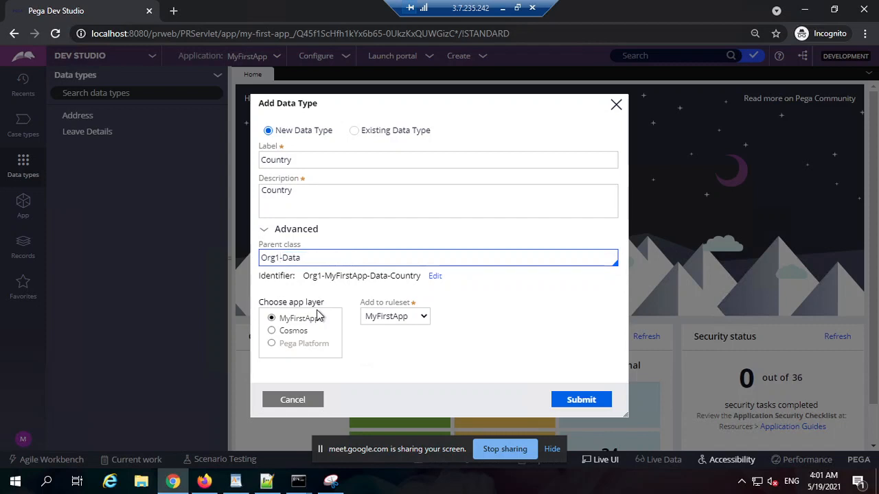
double_click(264, 258)
double_click(293, 258)
triple_click(292, 258)
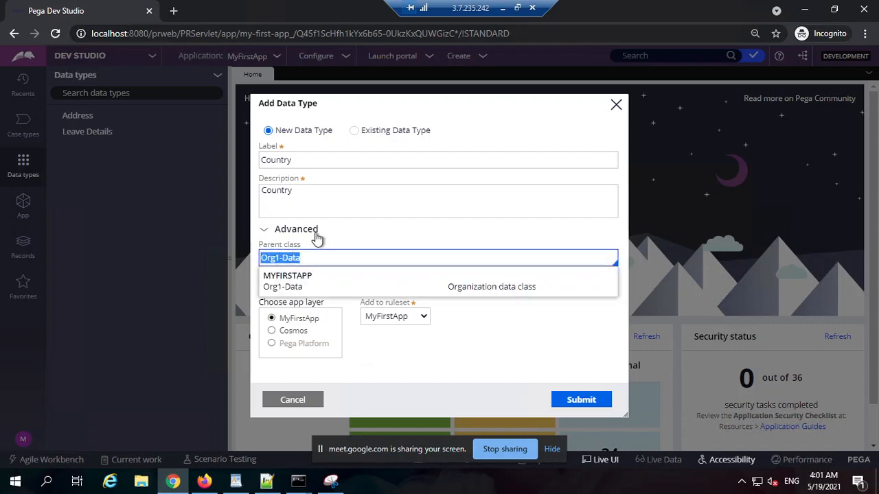
triple_click(270, 261)
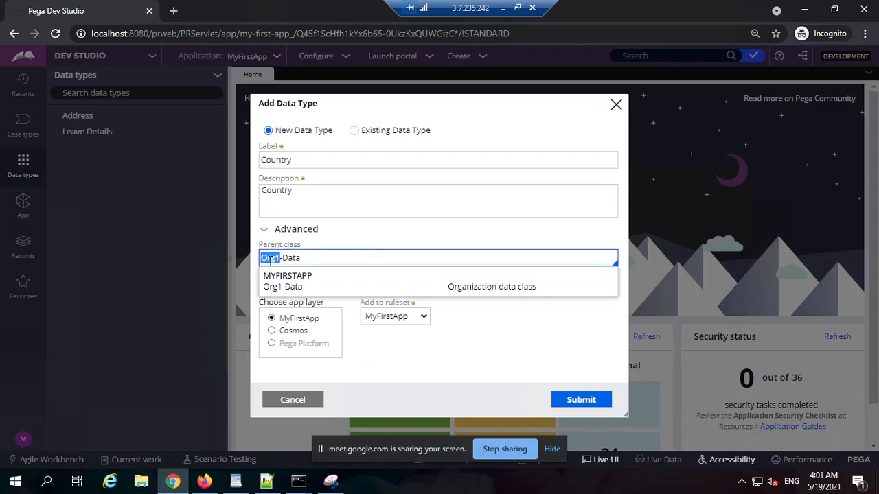
Restore the Country data type's parent class to Org1-MyFirstApp-Data and submit the new data type.
double_click(304, 257)
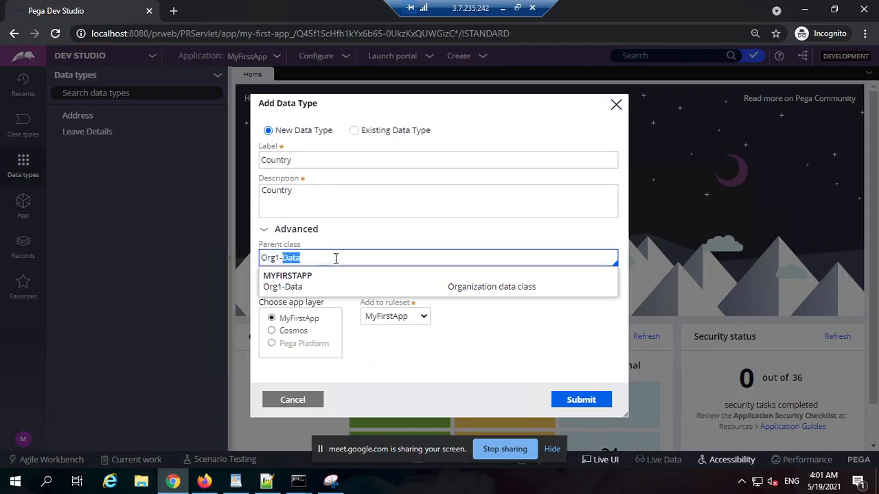
triple_click(335, 258)
key(ctrl+z)
key(ctrl+z)
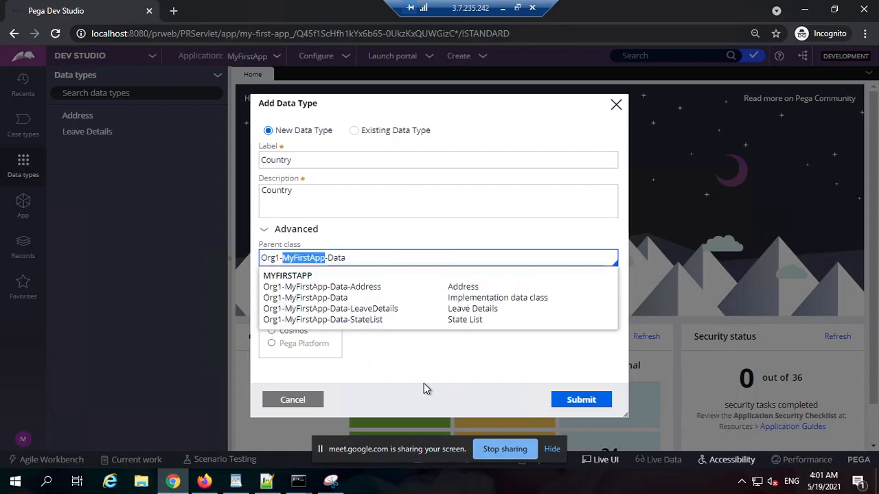
click(424, 383)
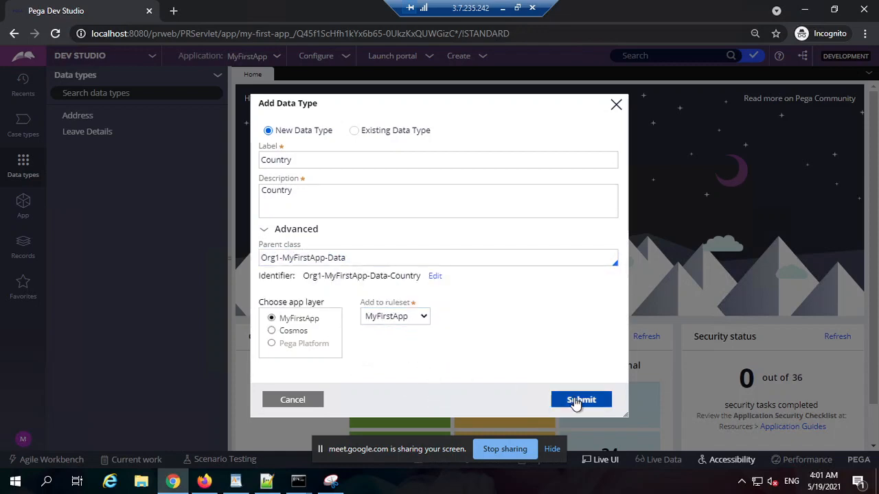
click(576, 402)
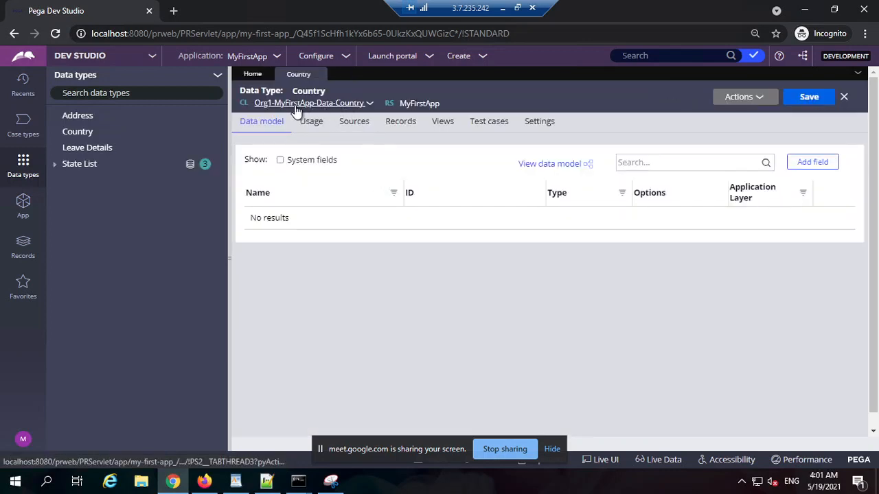
Add an Integer field named Country ID and a single-line text field named Country Name to the Country data type.
click(811, 163)
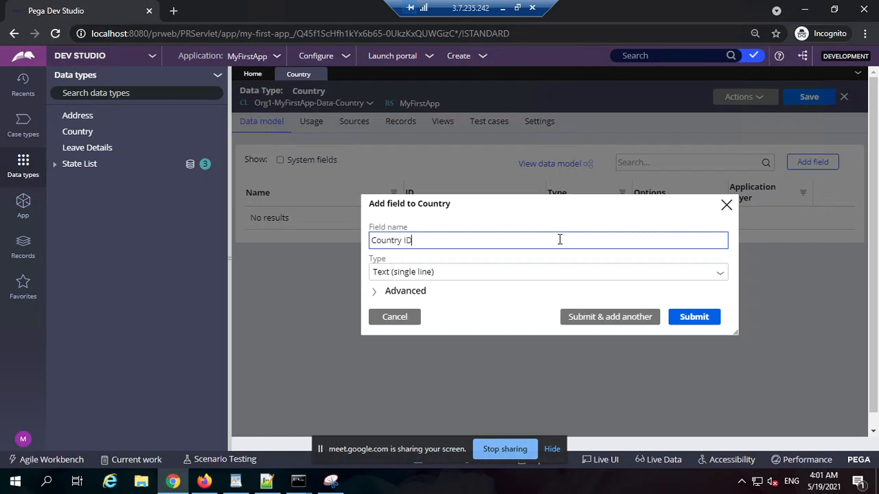
key(Tab)
click(548, 276)
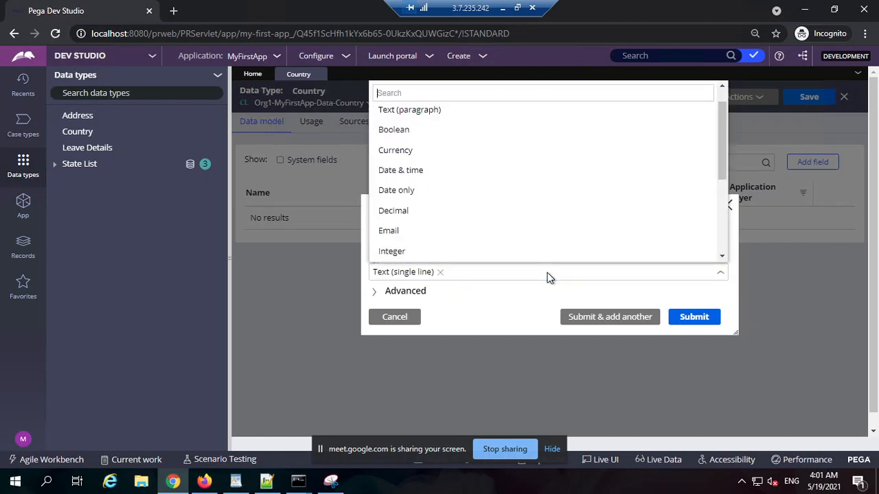
text(in)
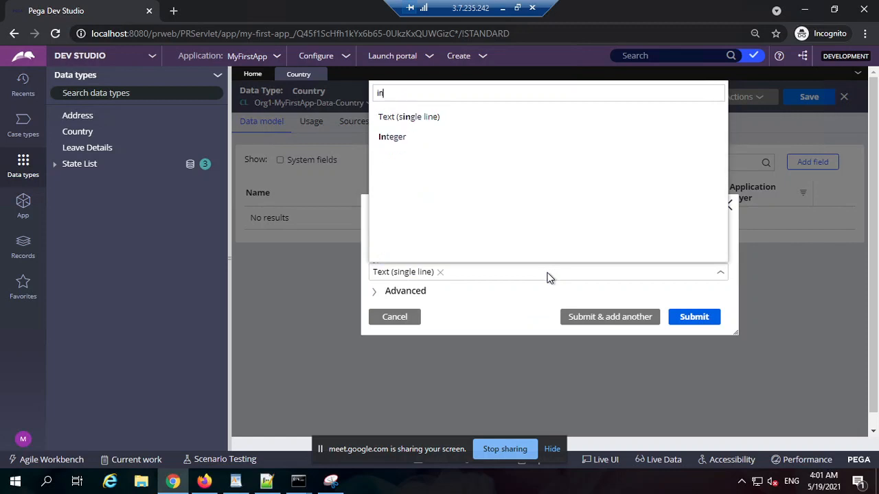
click(455, 139)
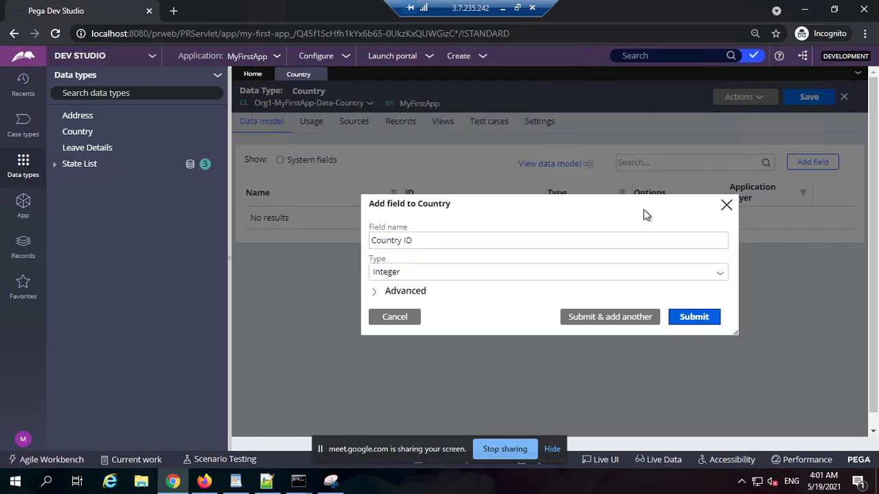
click(698, 320)
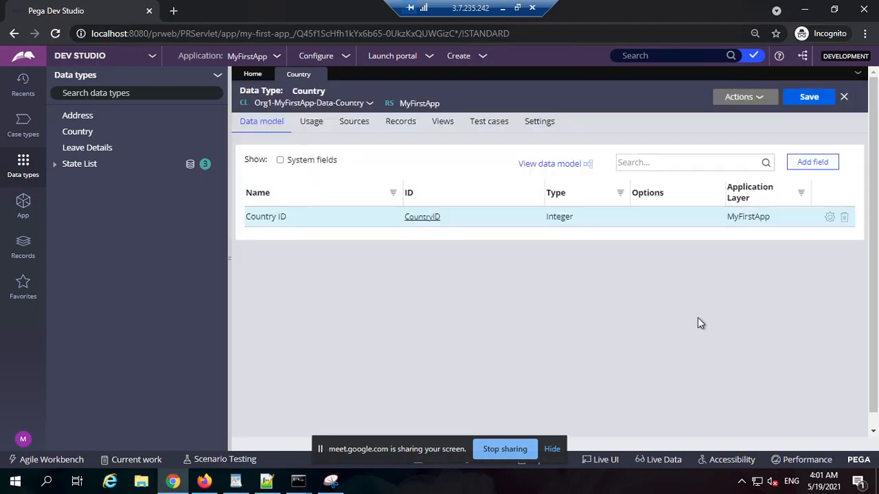
click(818, 164)
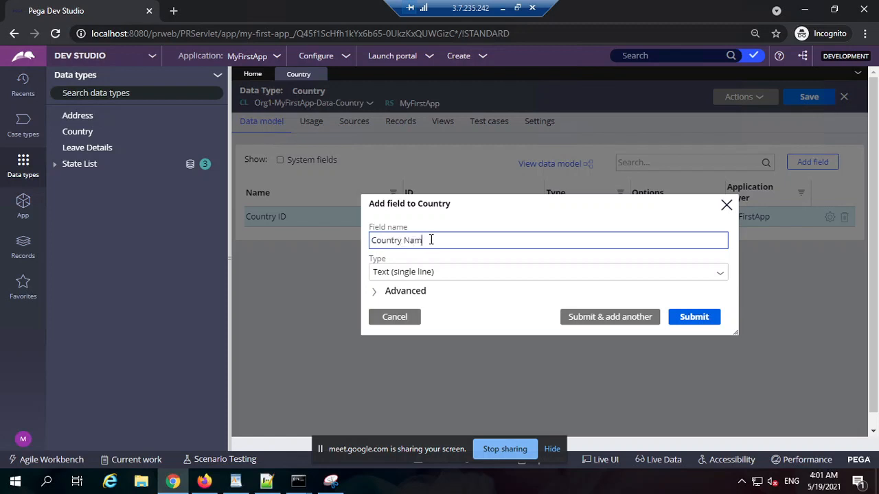
click(695, 320)
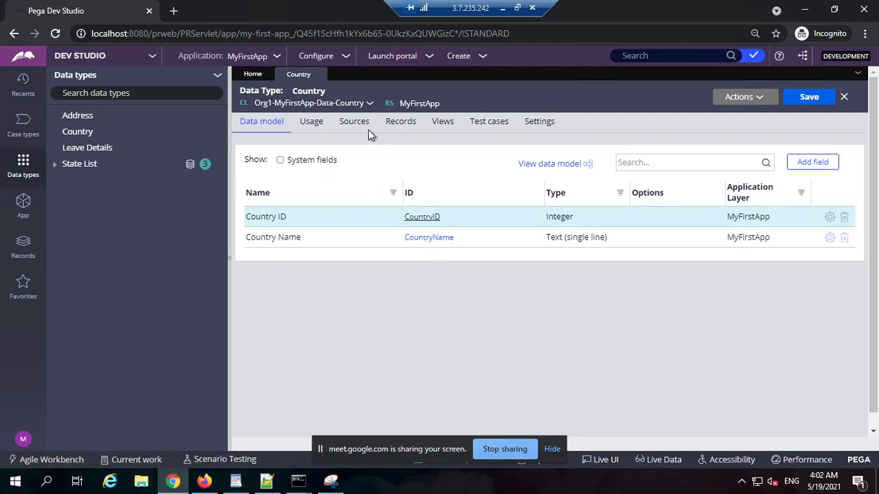
Examine the Country data type's record source and its database information, highlighting the mapped table name.
click(414, 127)
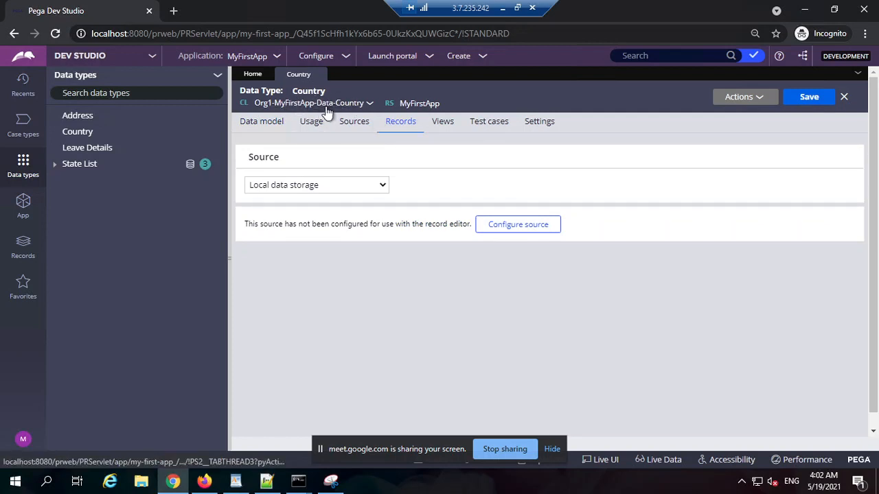
click(539, 124)
click(277, 186)
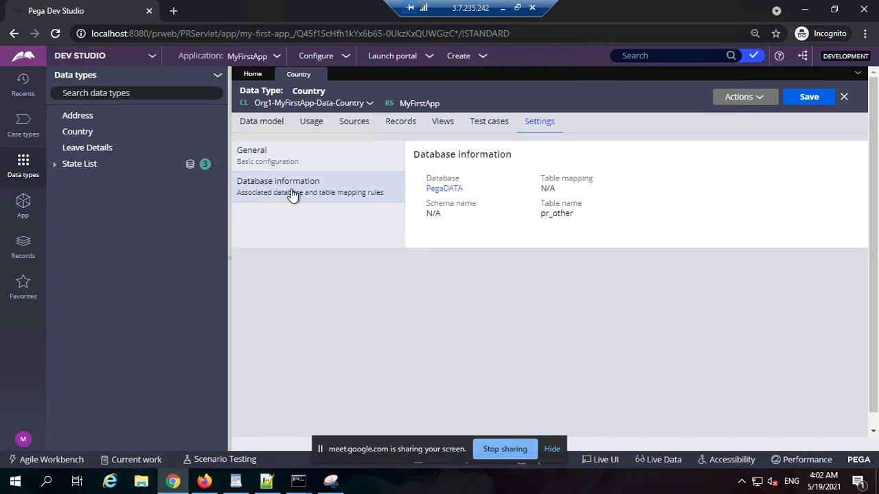
mouse_move(557, 192)
mouse_down()
mouse_move(544, 190)
mouse_move(542, 180)
mouse_move(541, 191)
mouse_up()
click(433, 213)
drag(550, 206, 538, 221)
double_click(557, 216)
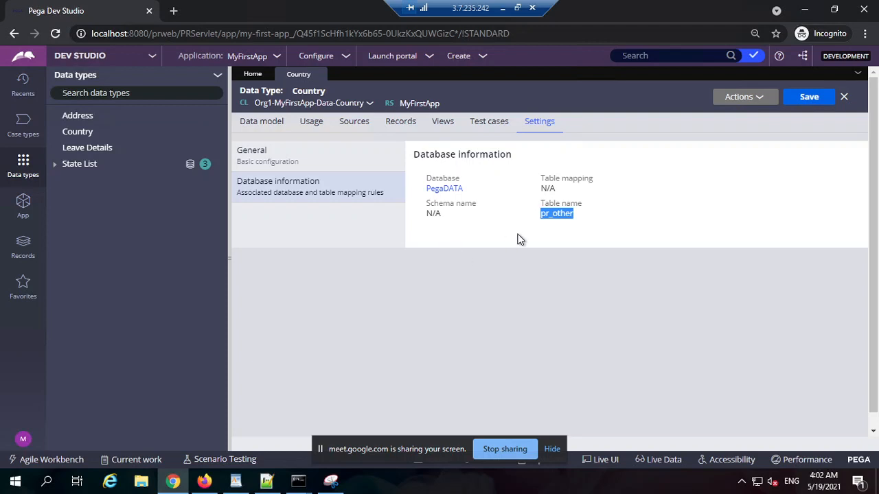
click(521, 285)
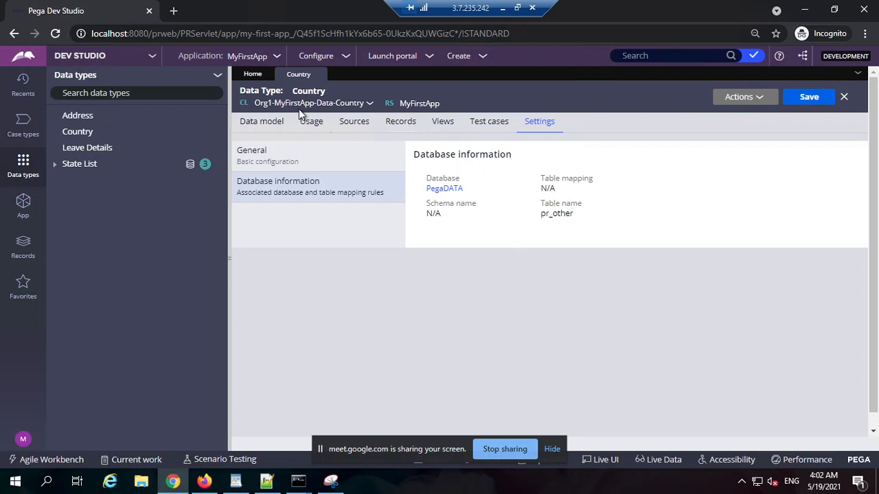
Start configuring the Country local data storage source for record editing and use Country ID as the key.
click(392, 126)
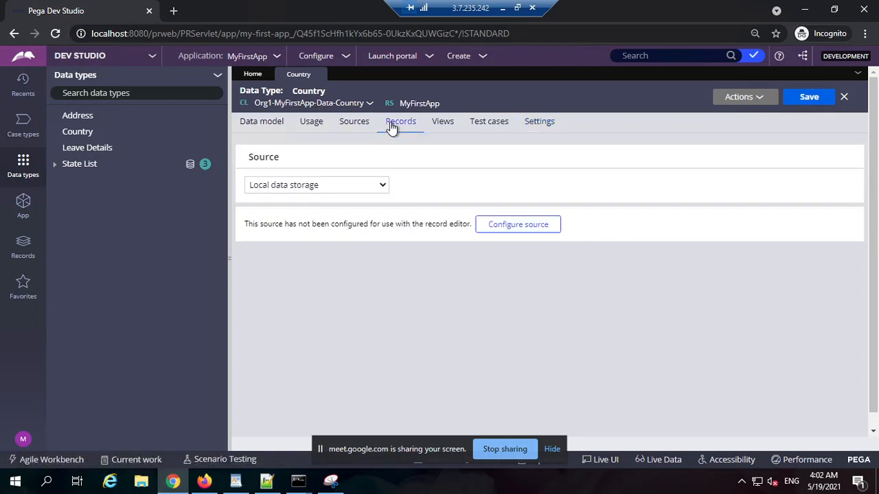
click(501, 227)
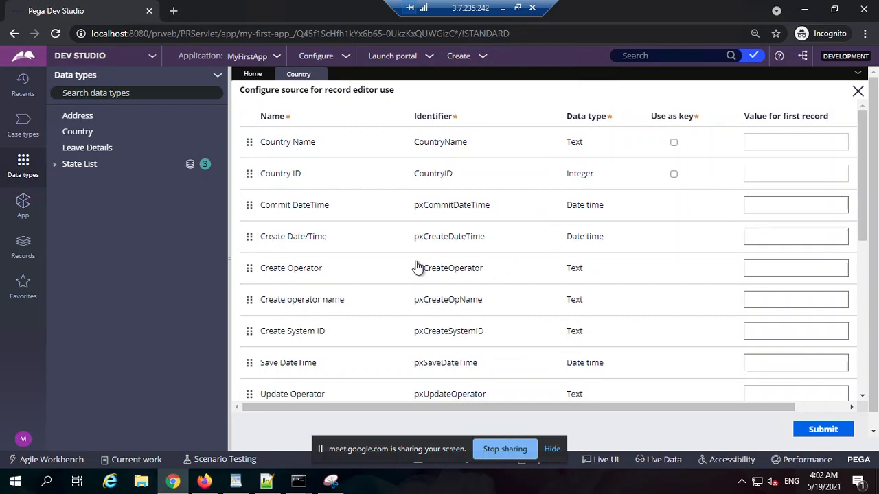
scroll(415, 265, down, 5)
scroll(325, 190, up, 5)
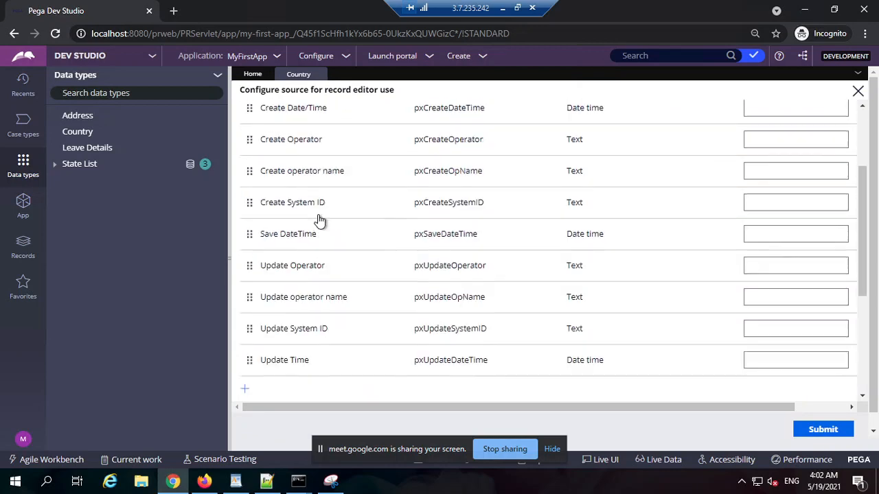
scroll(446, 237, up, 2)
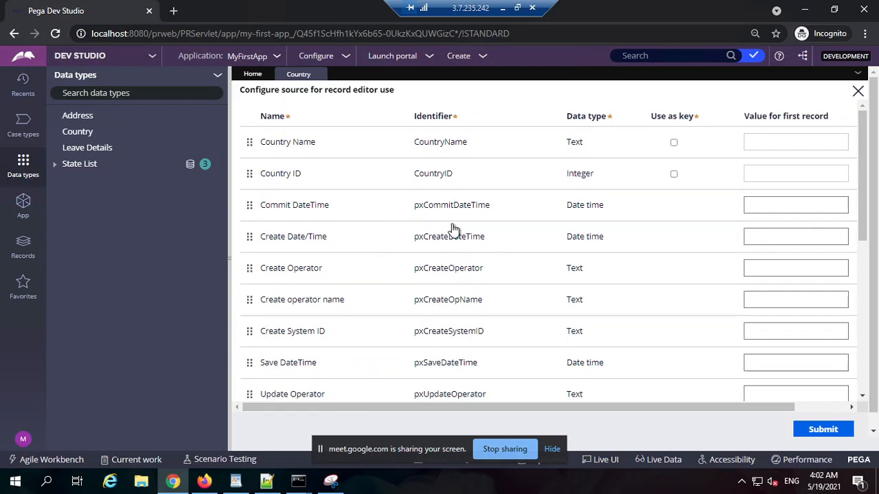
scroll(481, 233, down, 1)
scroll(364, 279, down, 1)
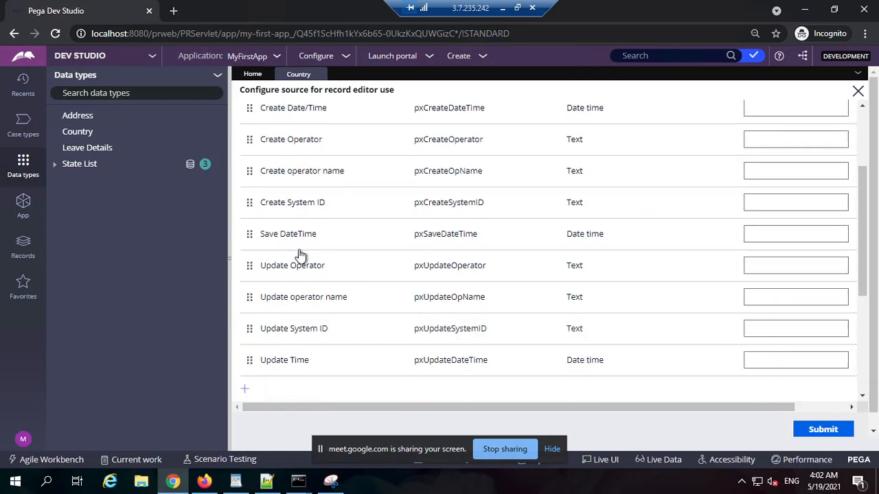
scroll(322, 251, down, 1)
scroll(450, 302, up, 3)
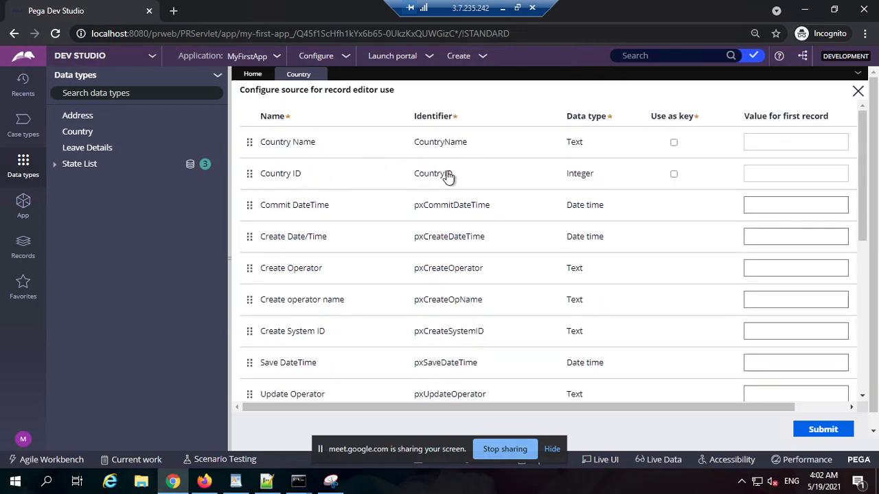
click(674, 174)
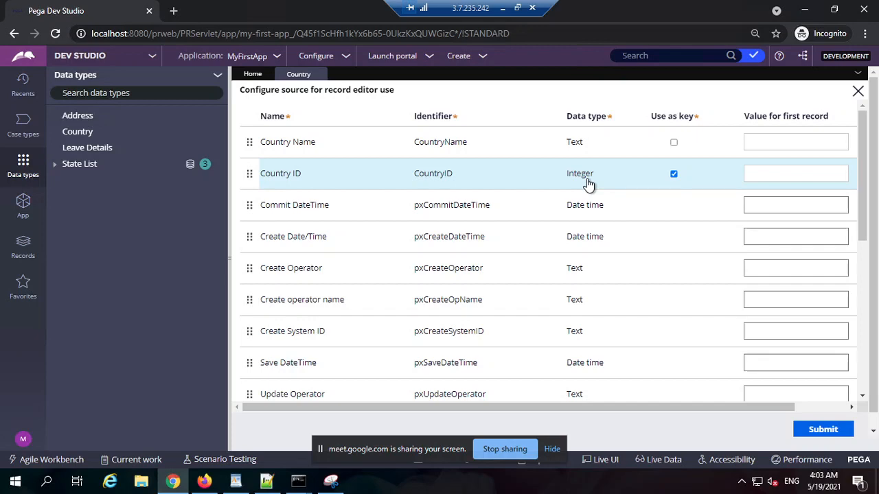
Switch generation of the single, list and savable data pages off and back on.
scroll(608, 192, down, 3)
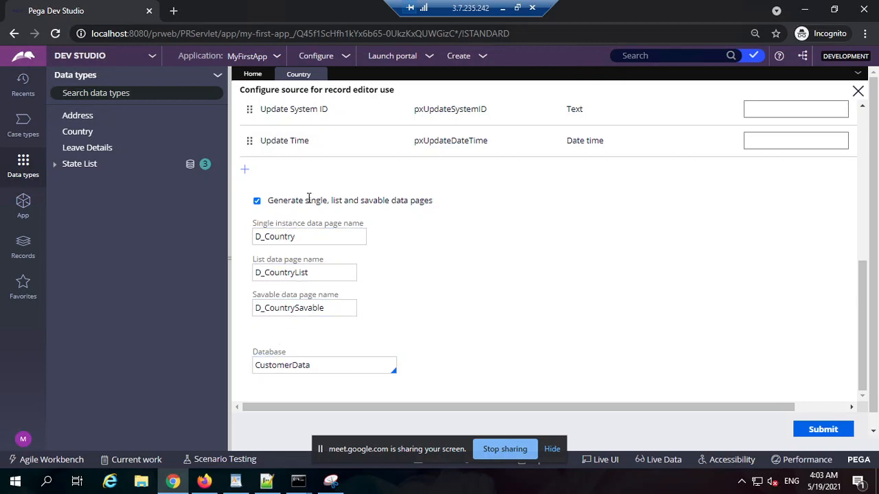
click(257, 202)
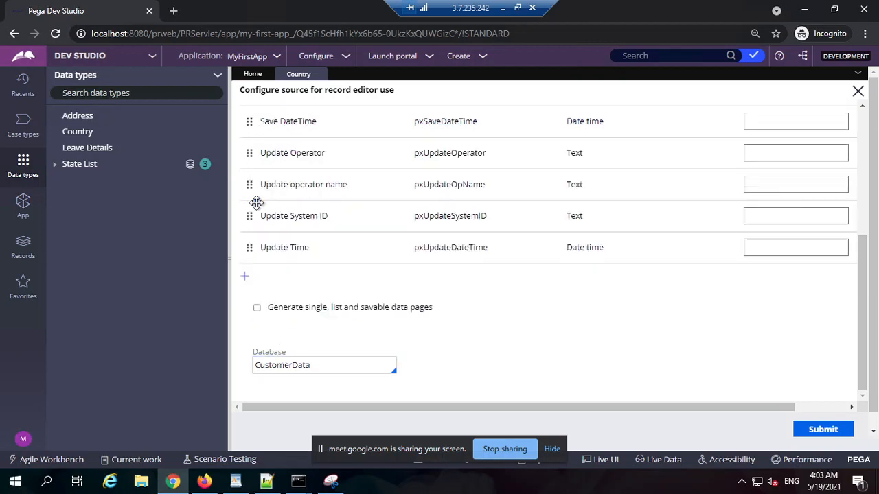
click(257, 308)
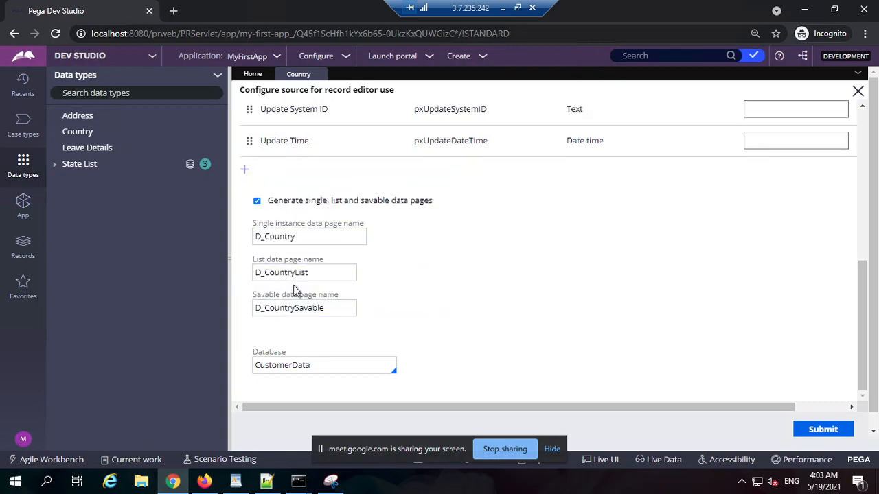
Highlight the single instance, list and savable data page names proposed in the source configuration.
double_click(300, 235)
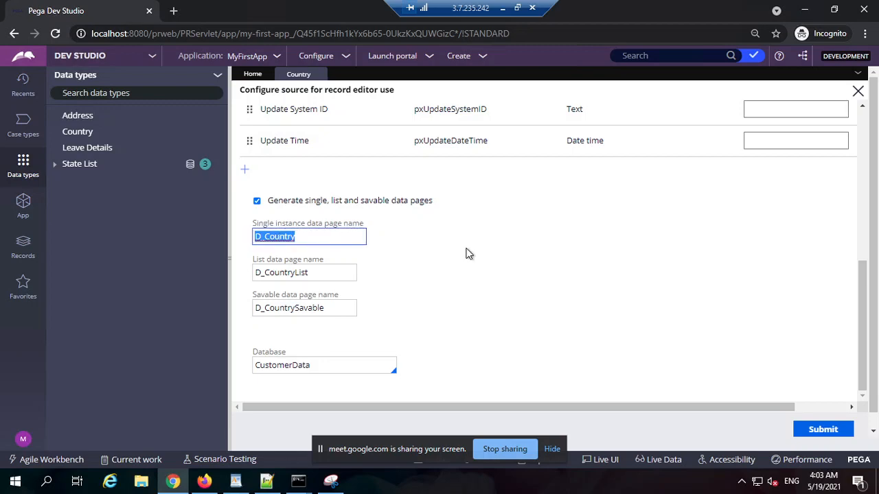
scroll(466, 254, up, 5)
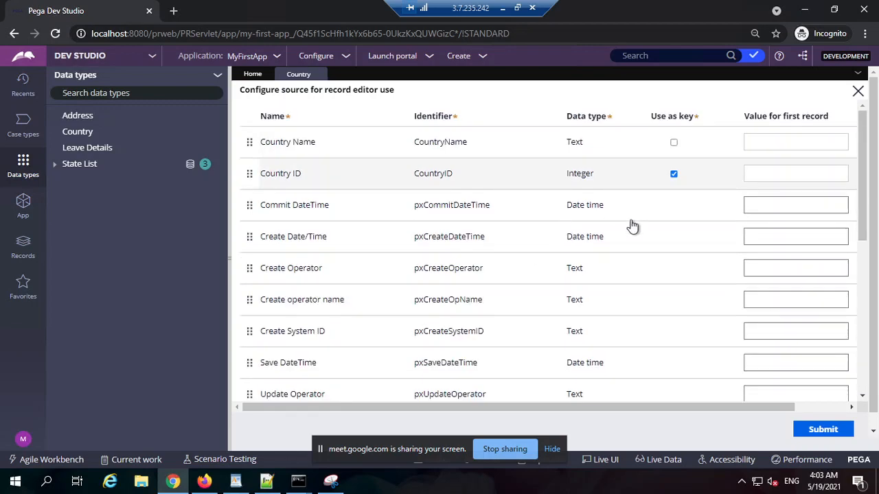
scroll(528, 218, down, 5)
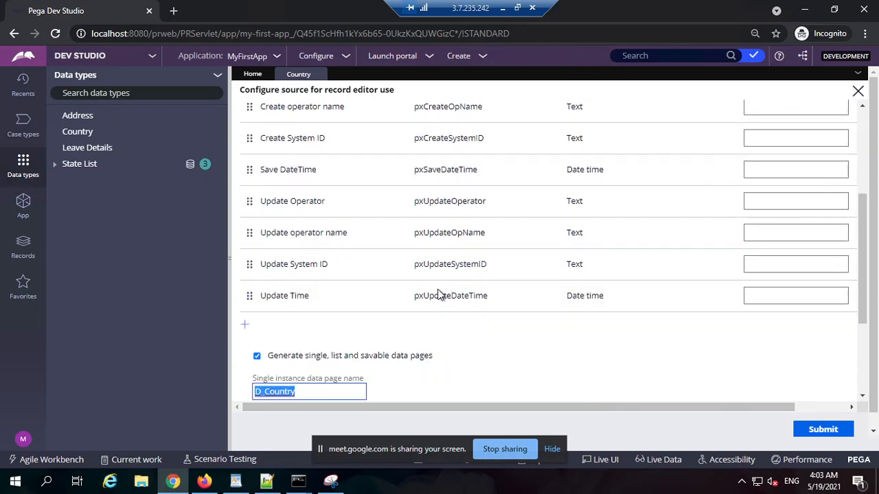
double_click(314, 300)
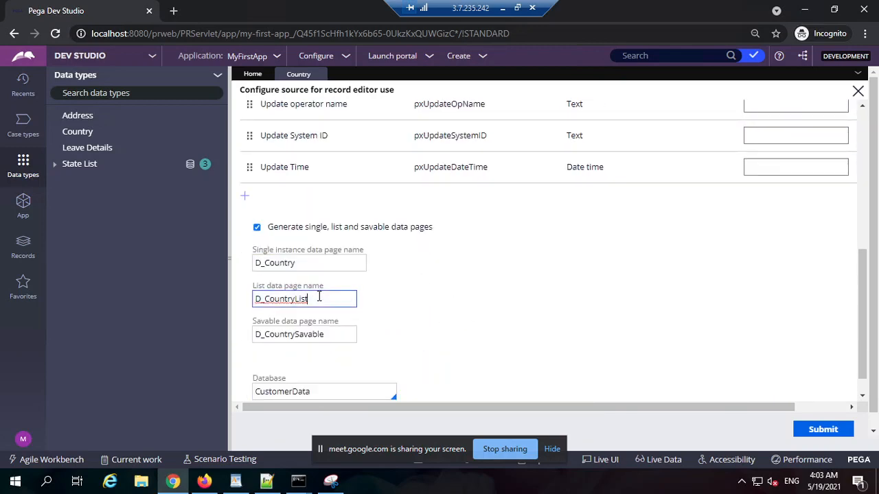
scroll(455, 210, up, 1)
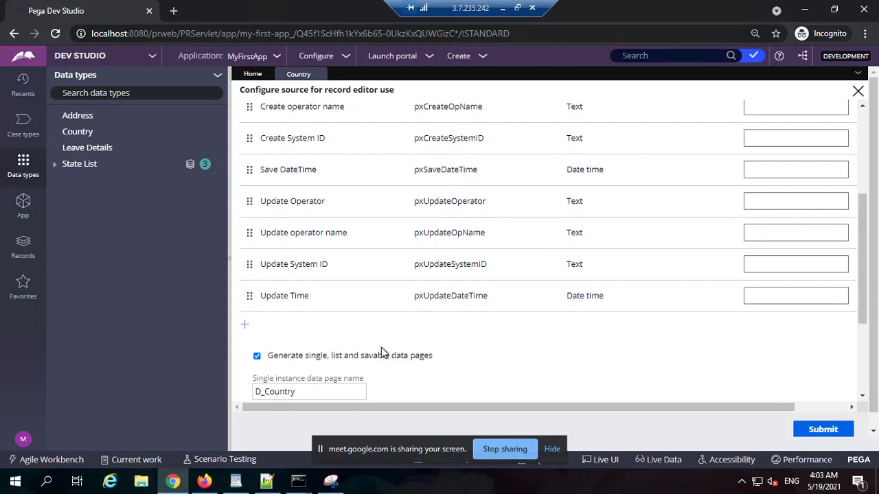
scroll(397, 267, down, 1)
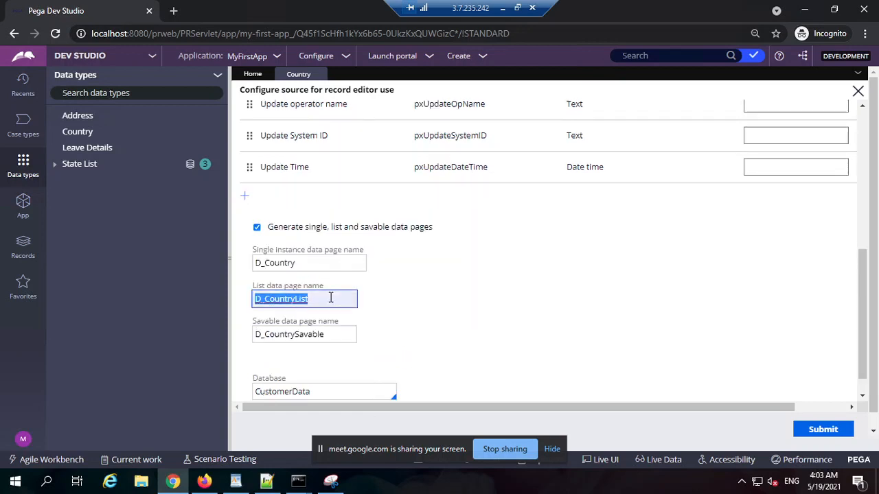
double_click(336, 335)
click(327, 339)
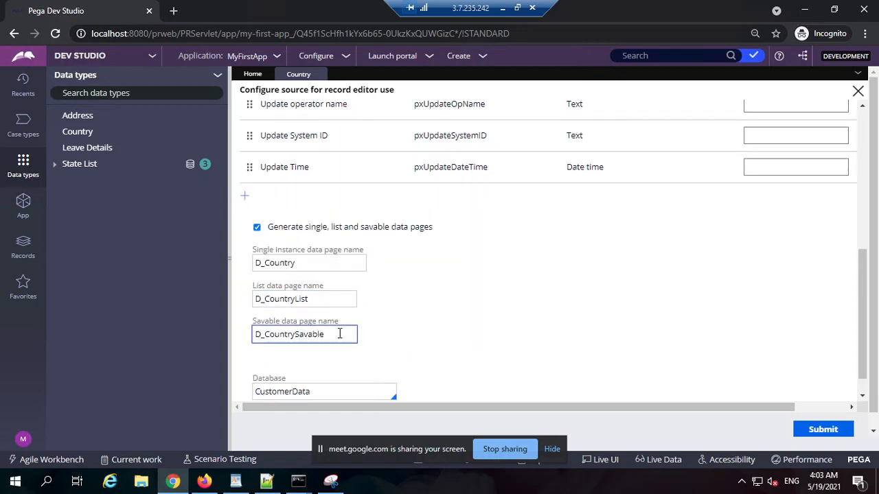
double_click(339, 335)
click(564, 334)
scroll(620, 335, down, 1)
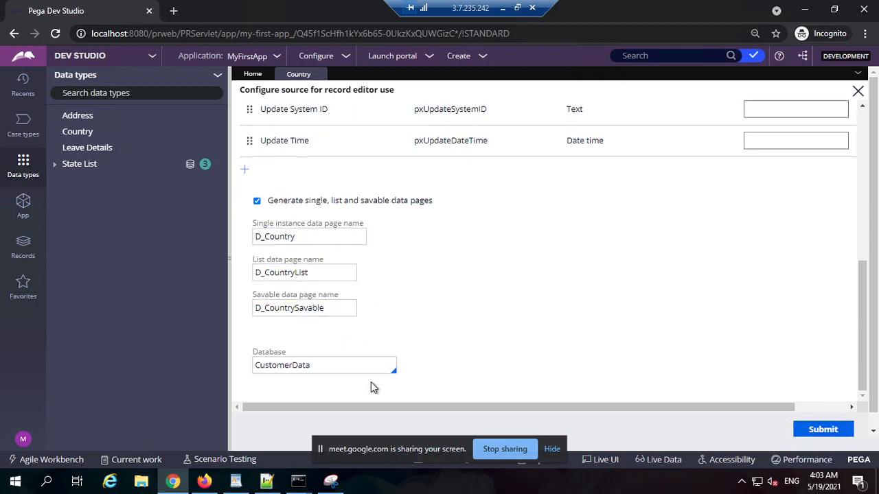
Highlight the CustomerData database and submit the Country source configuration.
double_click(359, 363)
click(508, 344)
double_click(326, 361)
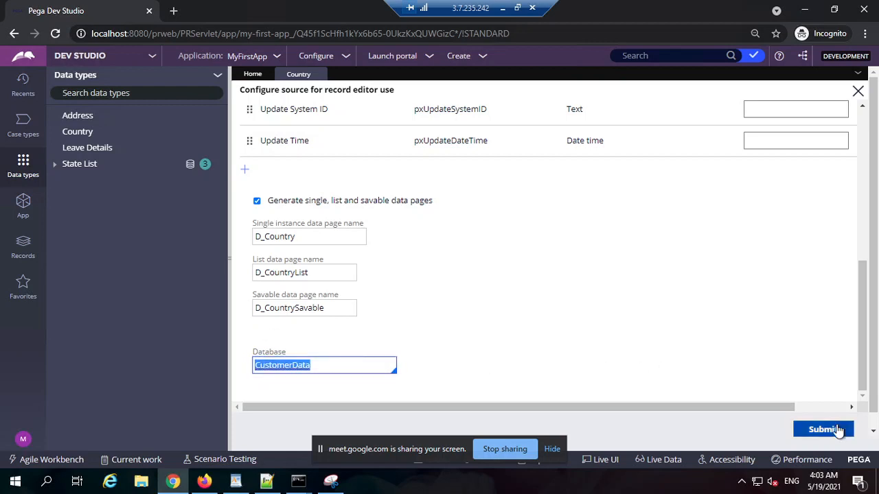
click(827, 428)
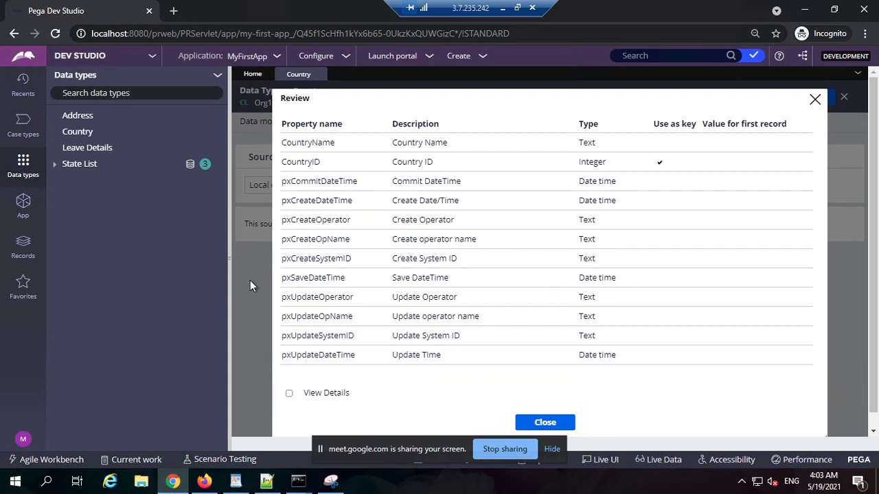
Collapse the data types explorer, hide the screen-sharing bar and show the details in the Country source review.
click(229, 259)
click(555, 450)
scroll(539, 388, down, 1)
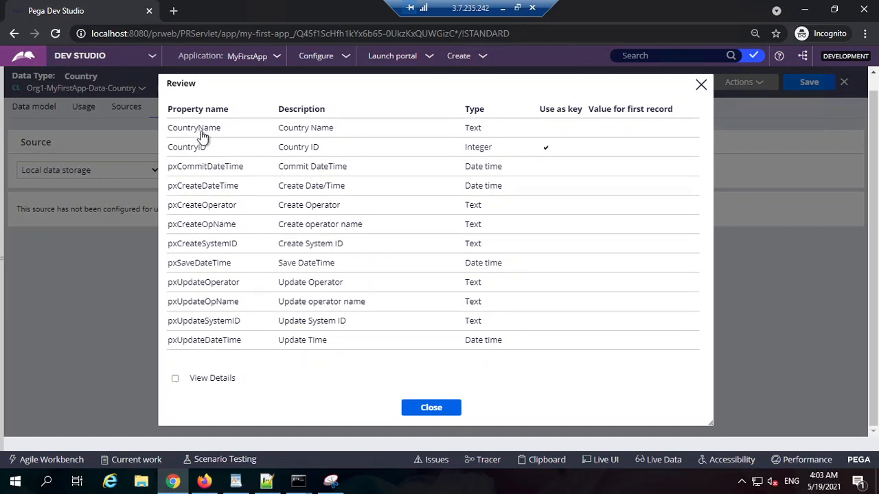
click(175, 379)
scroll(393, 275, down, 3)
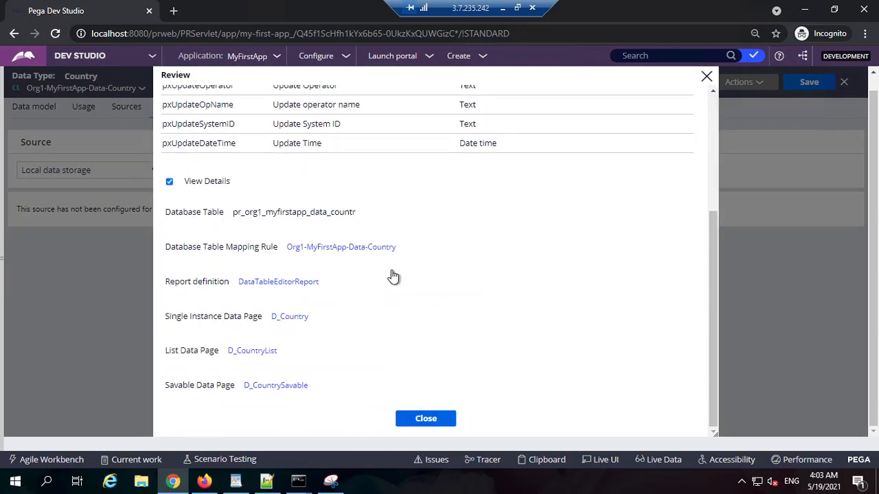
Highlight the database table name generated for the Country data type in the review details.
drag(219, 213, 170, 213)
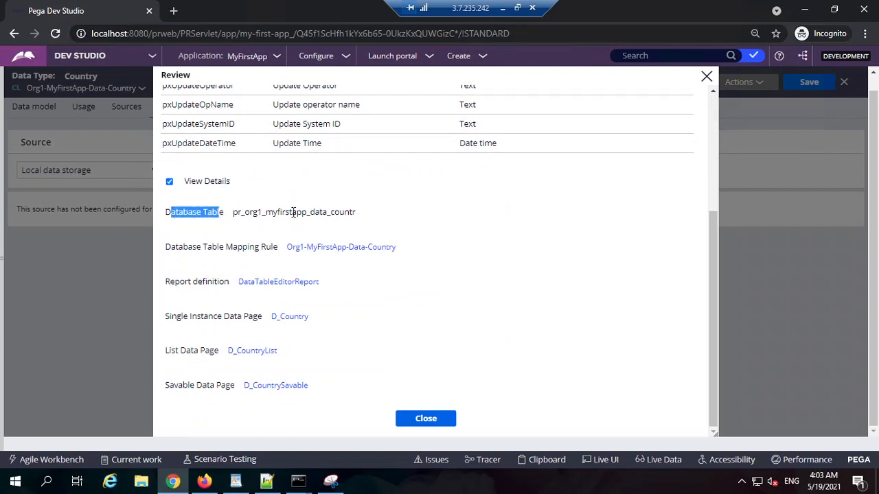
double_click(294, 213)
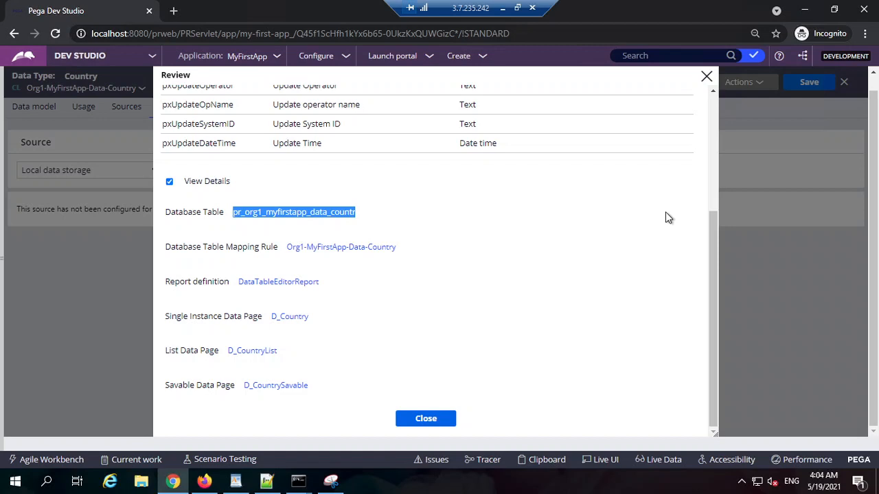
click(474, 224)
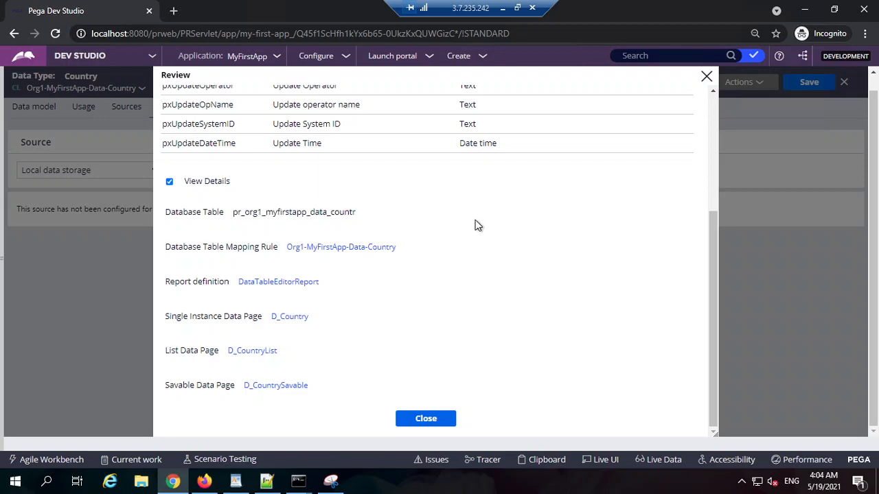
double_click(316, 211)
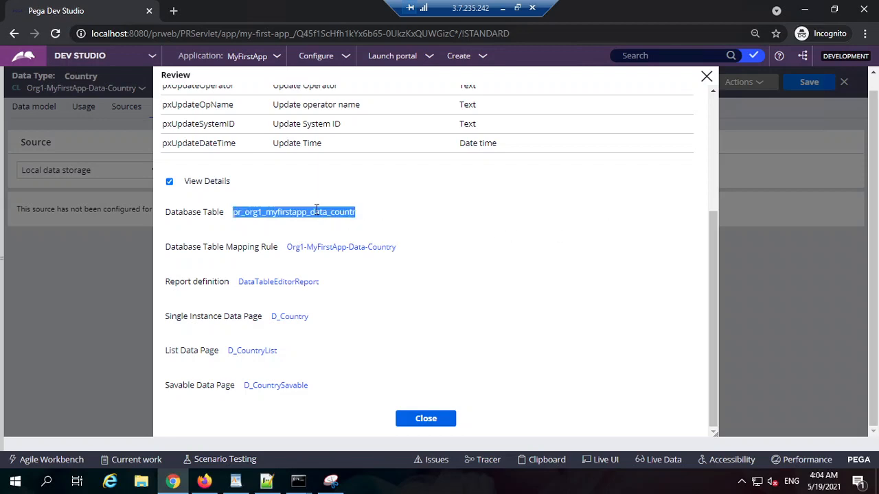
click(376, 207)
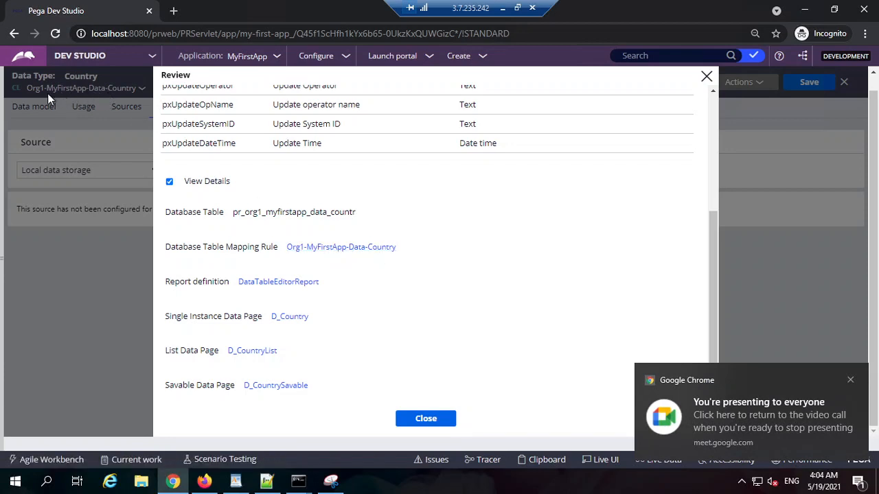
double_click(333, 212)
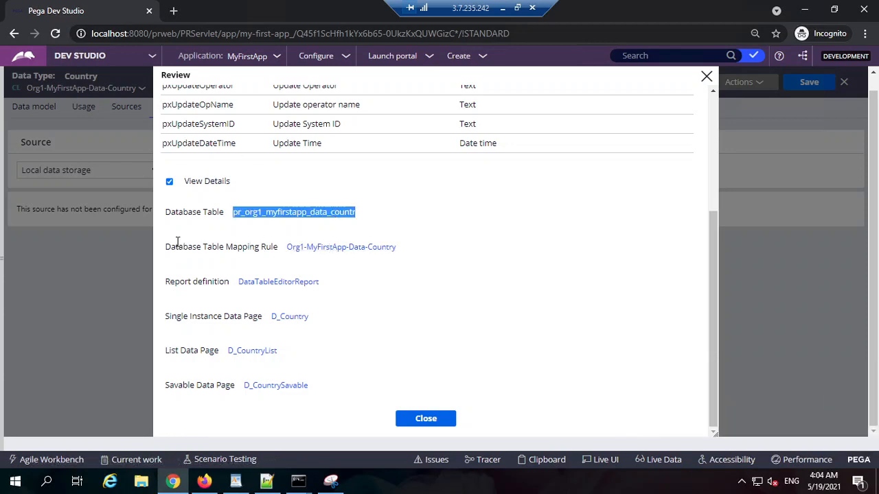
drag(177, 241, 254, 248)
click(307, 212)
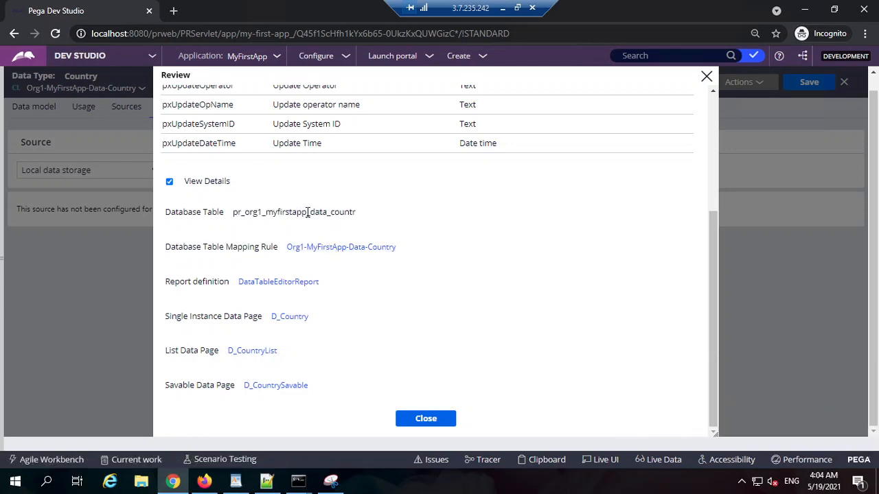
double_click(307, 212)
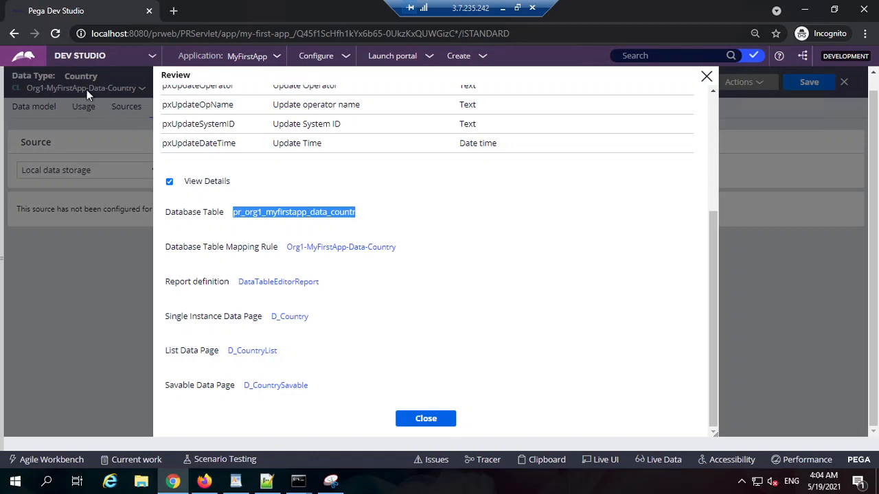
Highlight the report definition and single instance data page entries in the details and close the review.
double_click(200, 279)
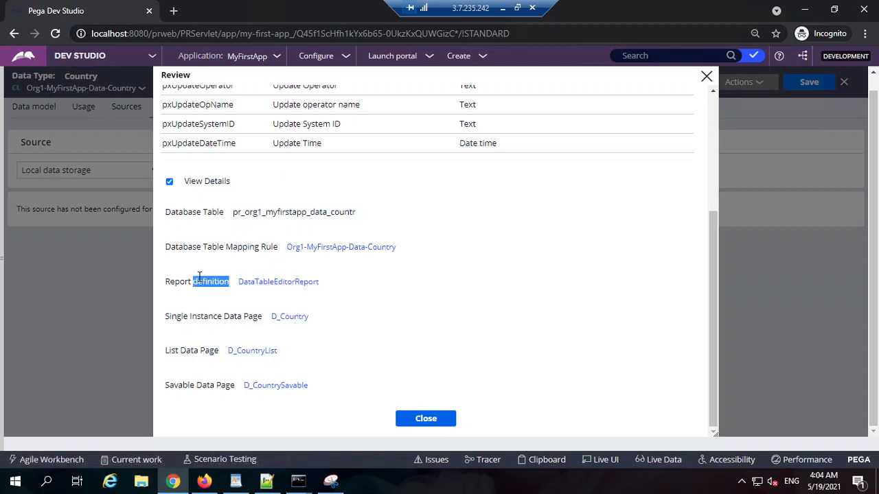
click(296, 287)
drag(219, 282, 174, 281)
drag(200, 316, 242, 316)
click(352, 321)
click(426, 418)
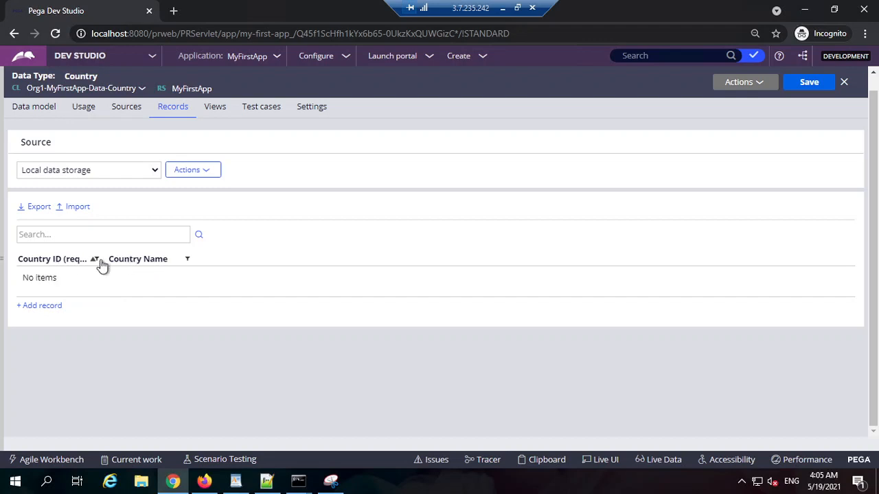
Check the Country data model fields and add a Country record with ID 1 and name India.
click(41, 110)
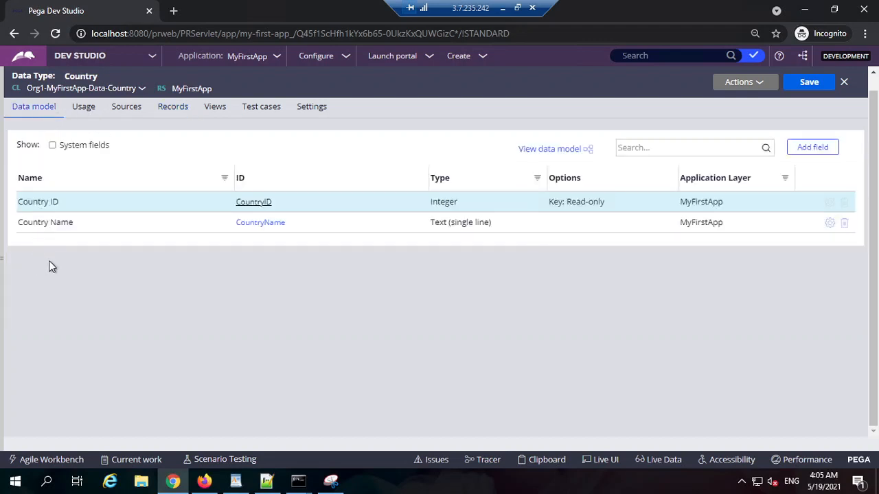
click(162, 111)
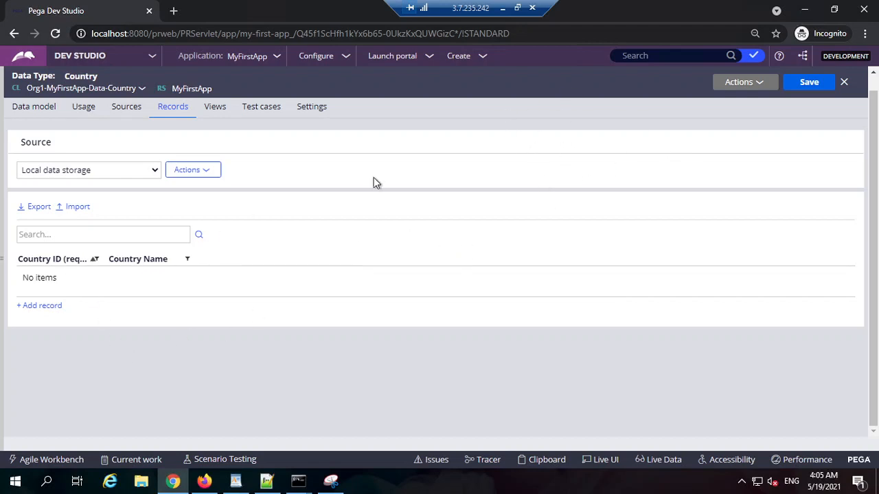
click(48, 306)
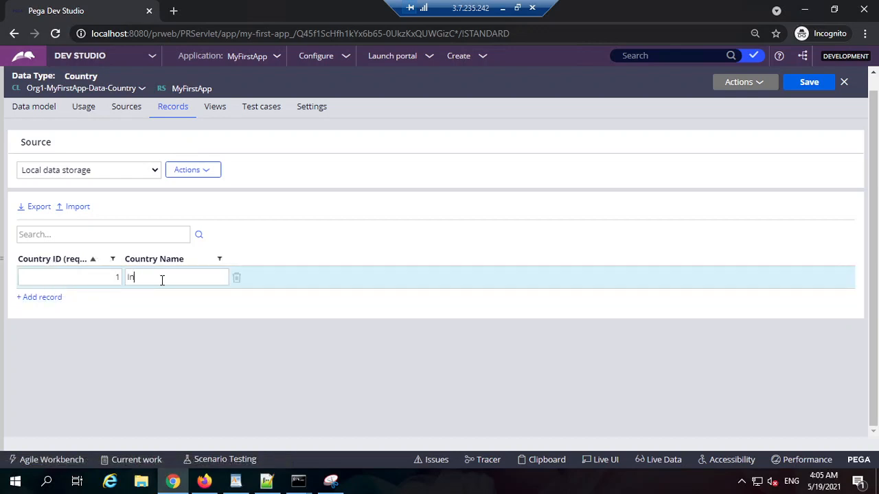
key(BackSpace)
key(BackSpace)
key(Return)
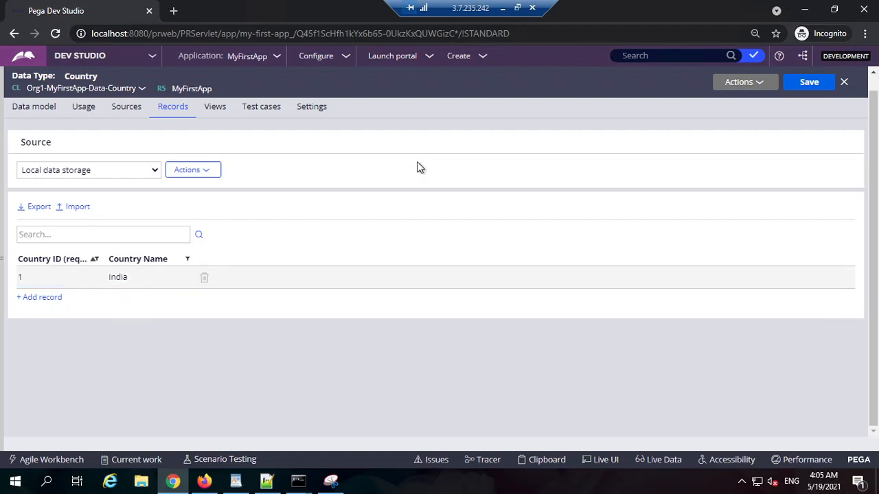
Add Country records with ID 2 for Pakistan and ID 3 for Sri Lanka.
click(45, 297)
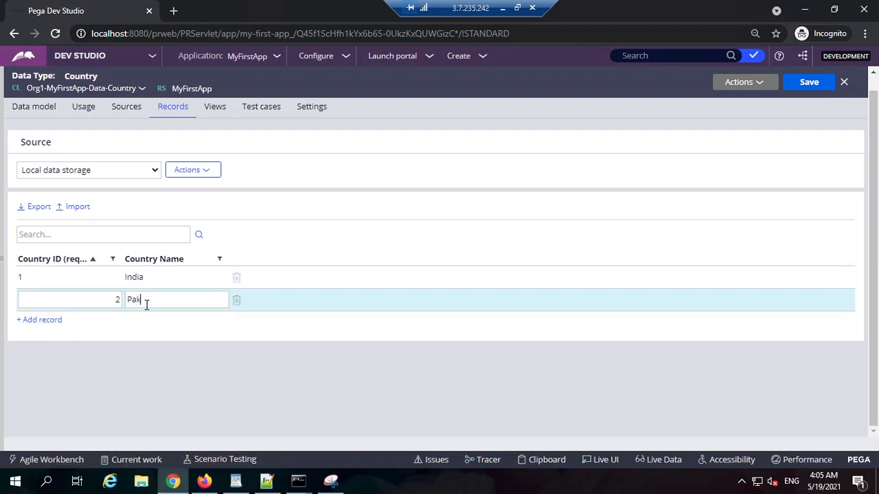
click(50, 320)
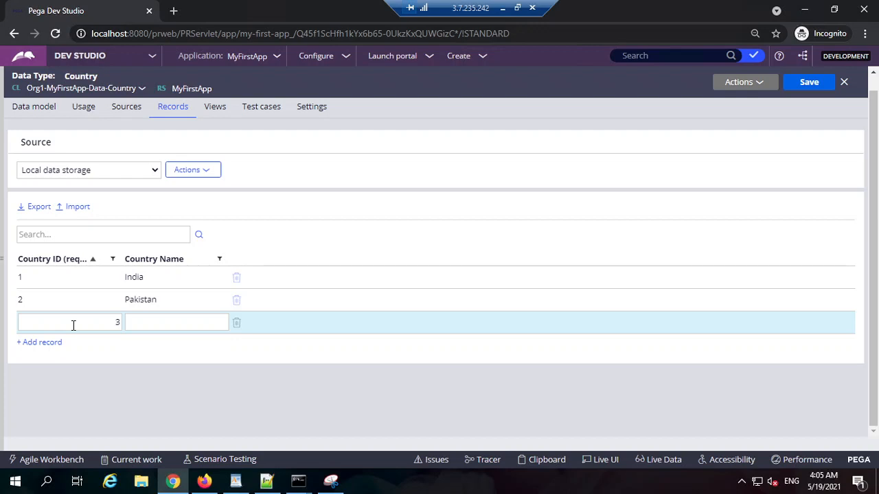
text(Sri Lanka)
Add Country records with ID 4 for China and ID 5 for Bangladesh.
click(41, 342)
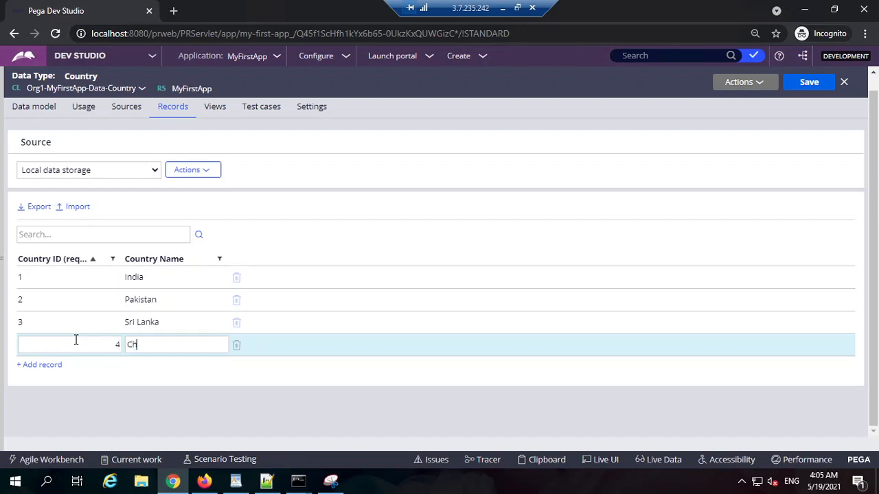
click(49, 366)
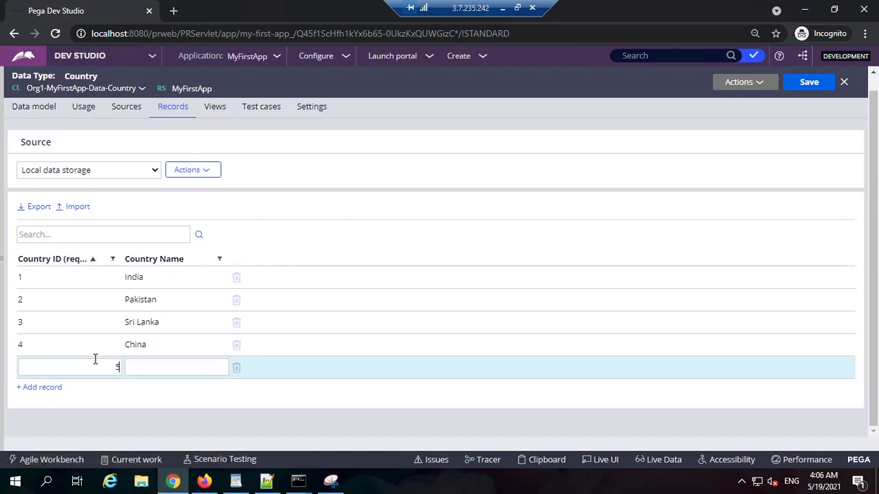
text(Bangladesh)
Add Country records with ID 6 for Afghanistan and ID 7 for Maldives.
click(53, 388)
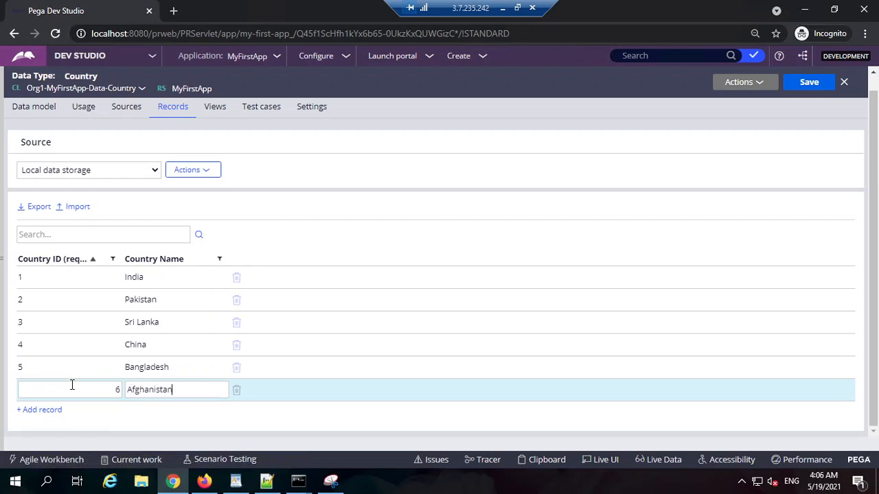
click(158, 425)
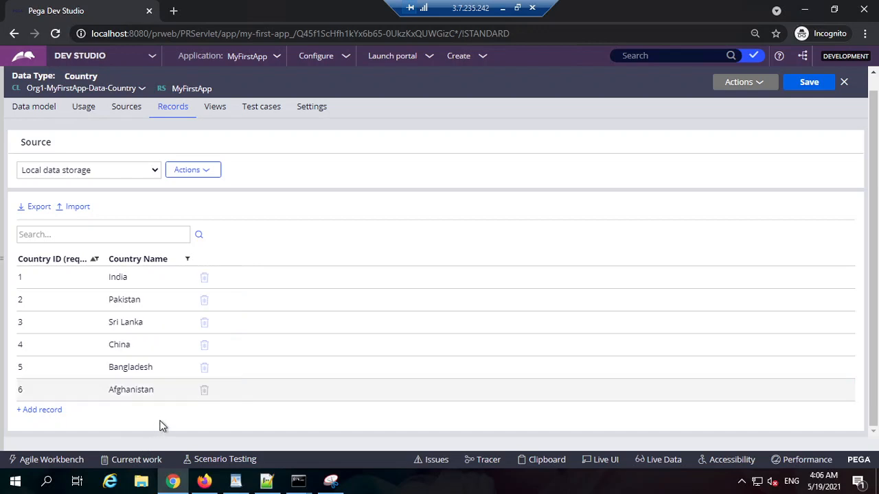
click(42, 409)
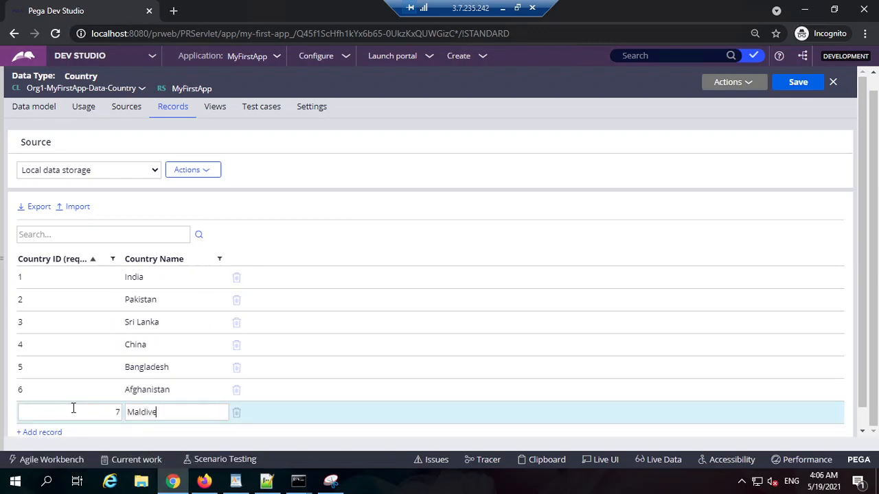
Add Country records with ID 8 for Nepal and ID 9 for Bhutan.
scroll(172, 376, down, 1)
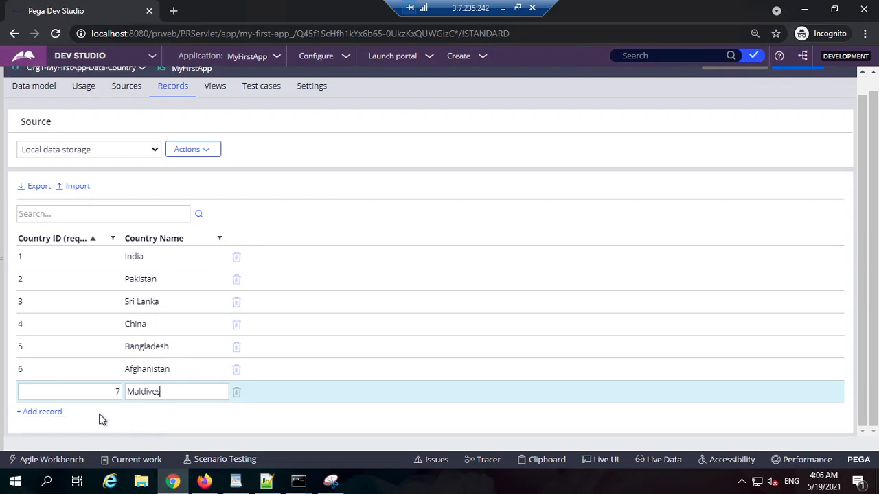
click(42, 412)
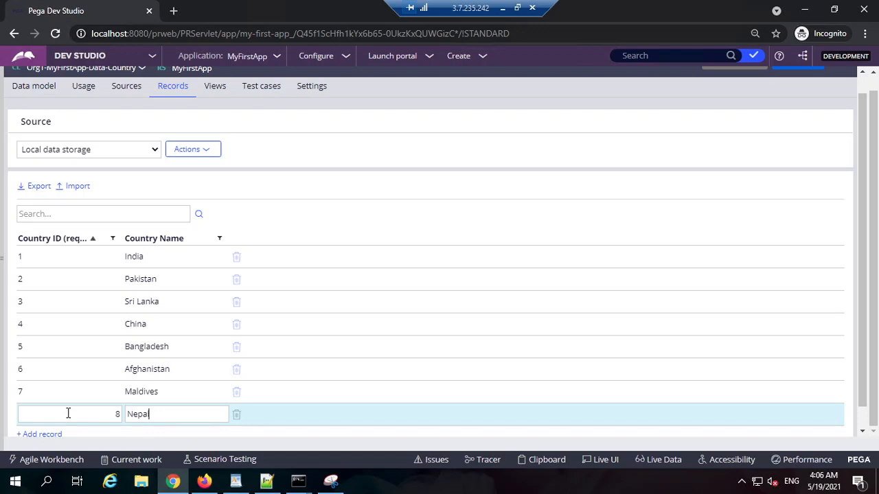
click(45, 435)
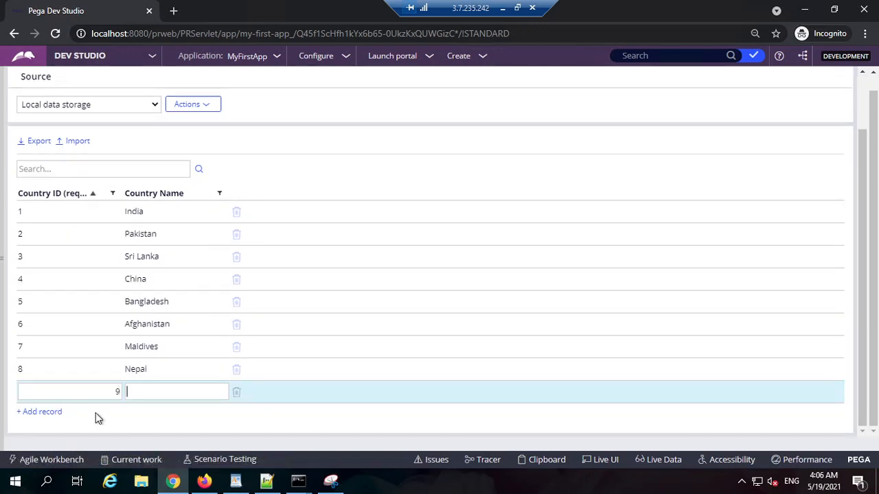
text(Bhutan)
Add a Country record with ID 10 and the name Maynmar.
click(39, 412)
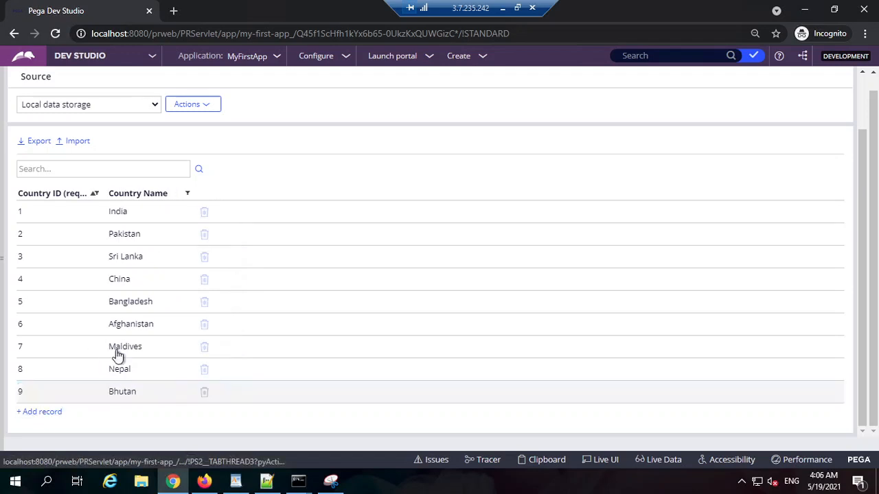
scroll(123, 366, down, 1)
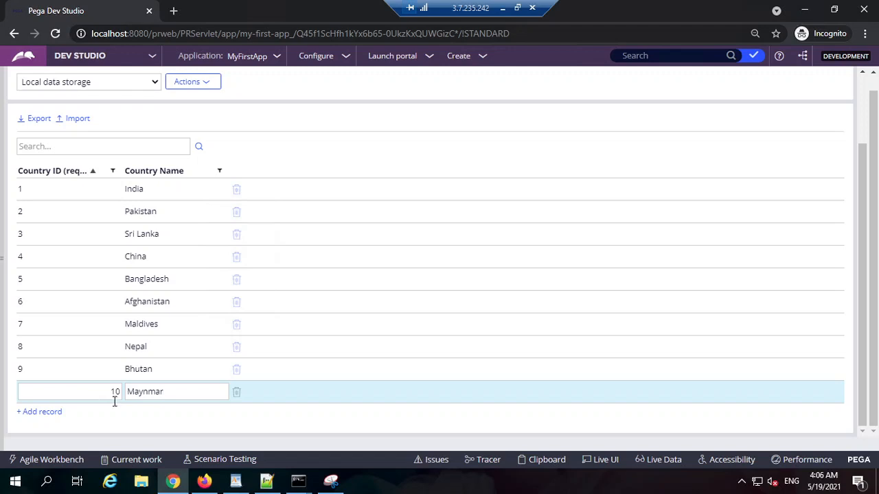
click(200, 409)
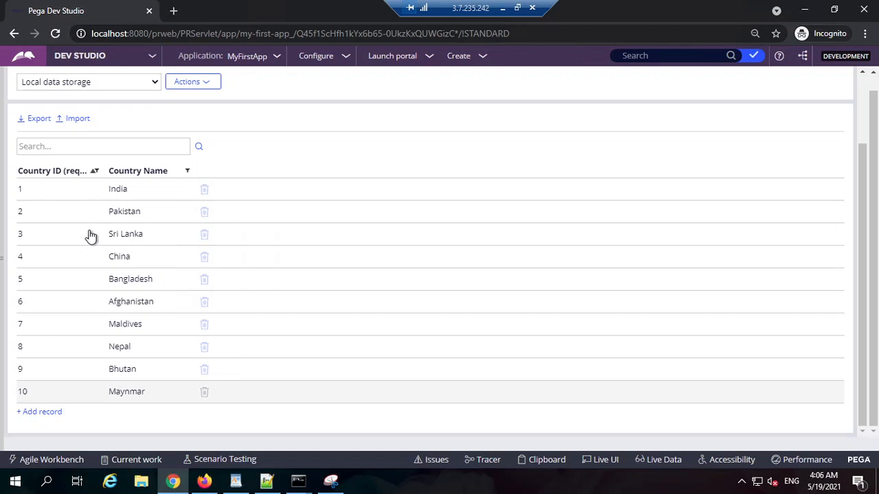
Create a new Leave Approval case.
scroll(88, 236, up, 1)
click(459, 57)
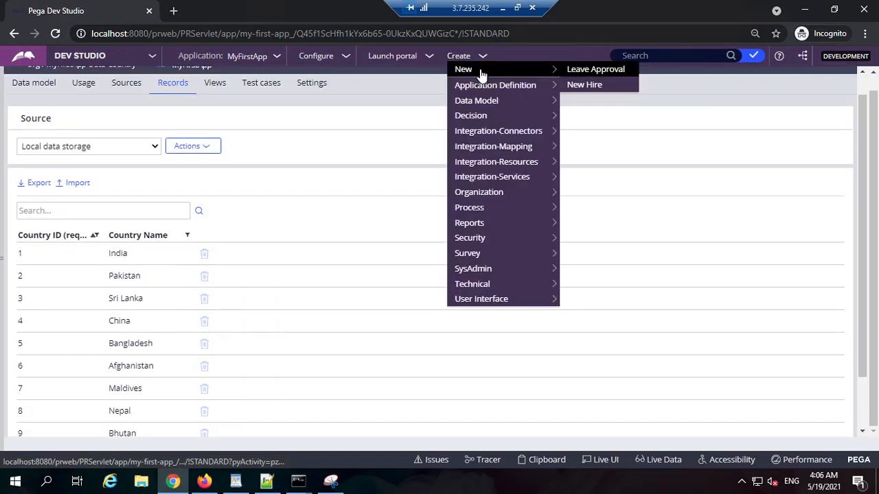
click(596, 79)
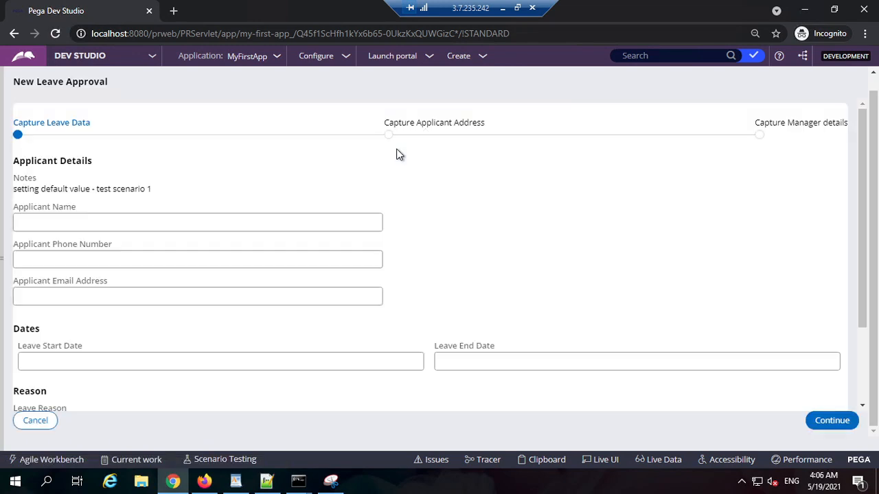
Fill in the applicant's name, phone number and email address in the Leave Approval case.
click(161, 224)
text(121)
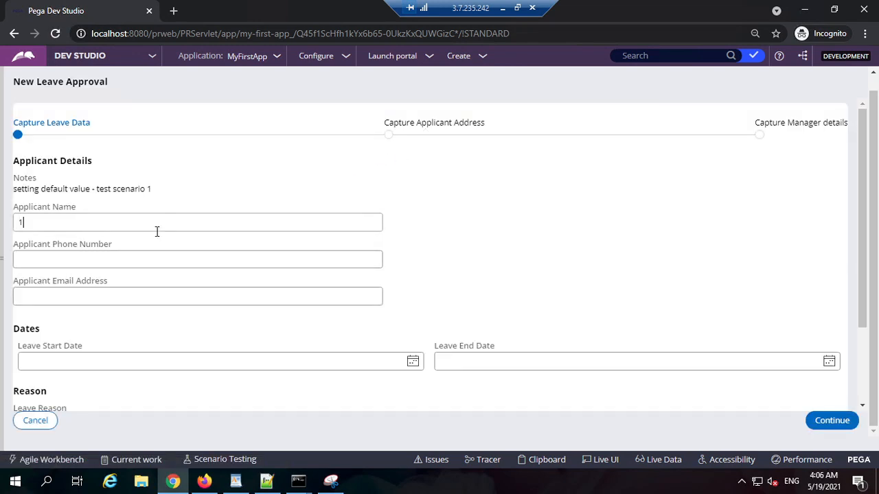
key(Tab)
text(212)
click(124, 294)
text(12)
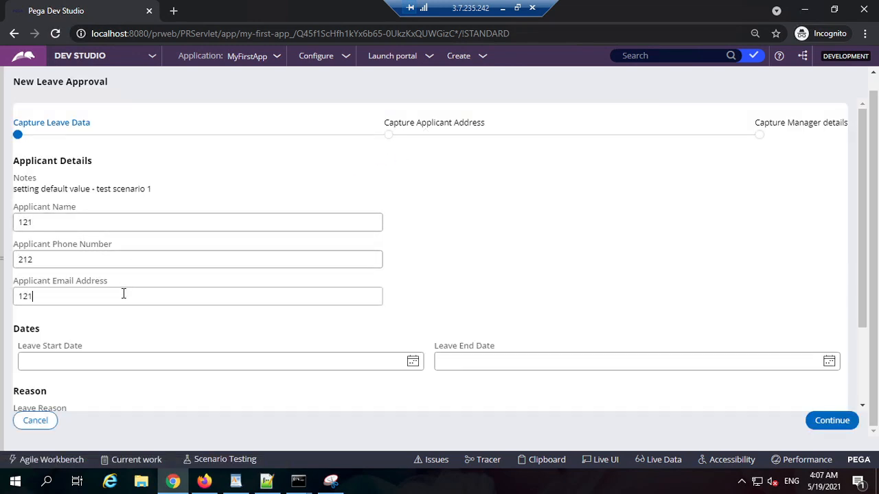
text(121212@1212)
Set the leave start date to May 20, 2021 and the leave end date to 5/21/2021.
click(130, 361)
click(412, 361)
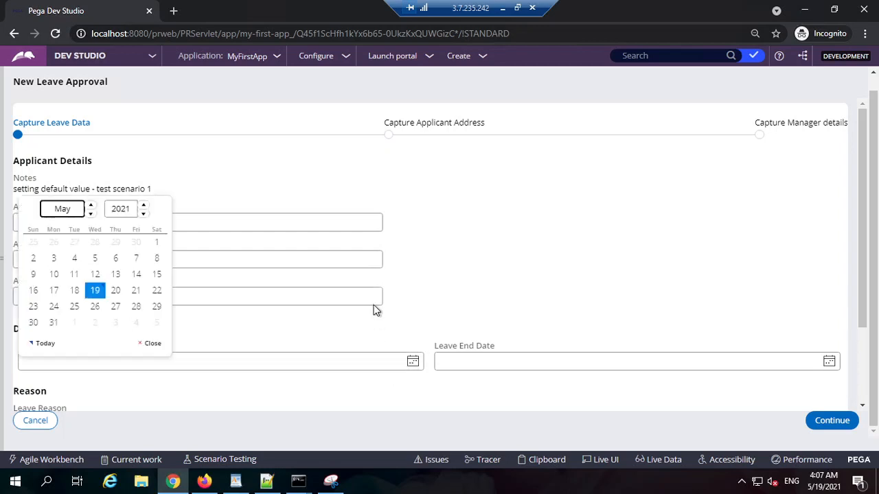
click(116, 290)
click(781, 364)
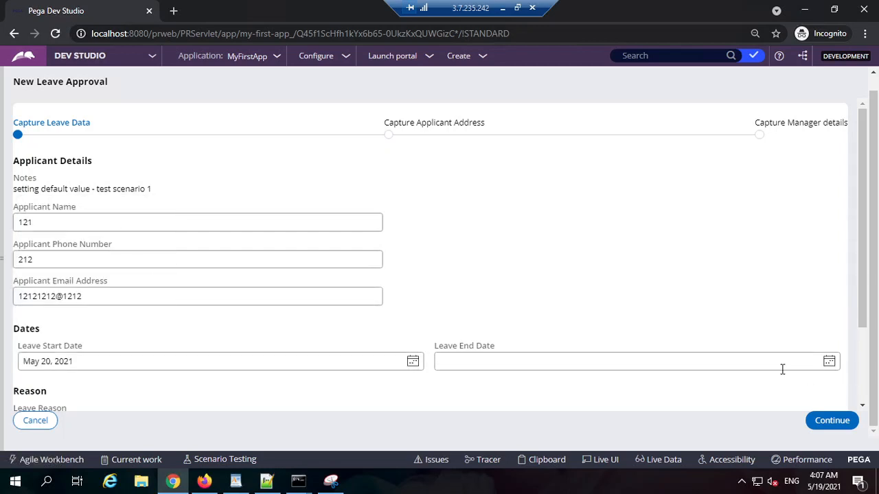
click(554, 291)
Enter SDFSDF as the leave reason and continue to the Capture Applicant Address stage.
scroll(320, 355, down, 2)
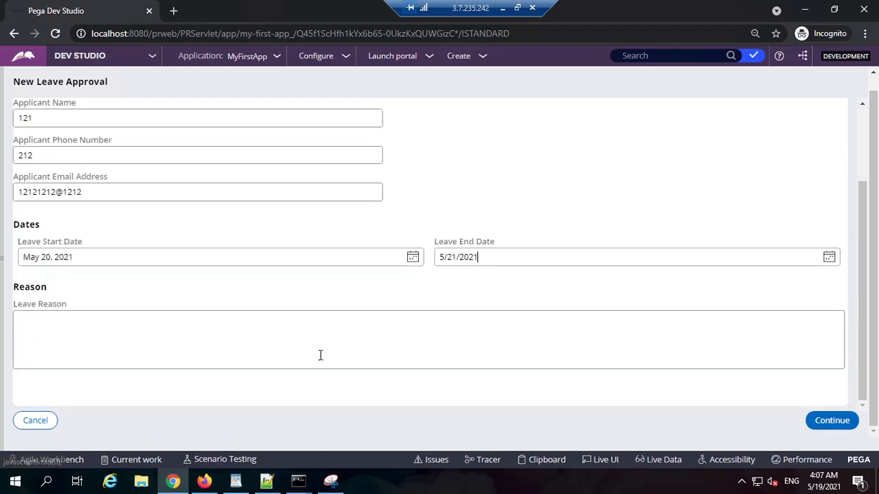
click(190, 343)
text(SDFSDF)
click(831, 420)
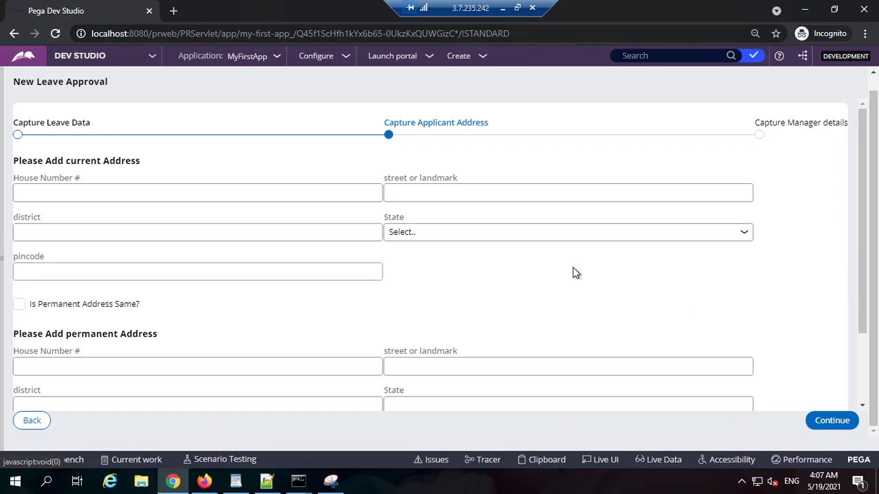
Inspect the current address's House Number field with Live UI and open its CaptureApplicantAddress section in Dev Studio.
click(604, 459)
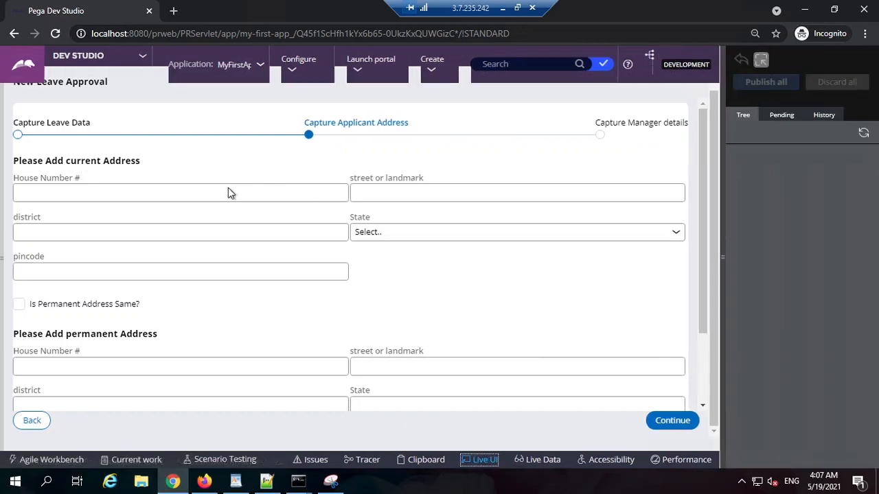
click(227, 188)
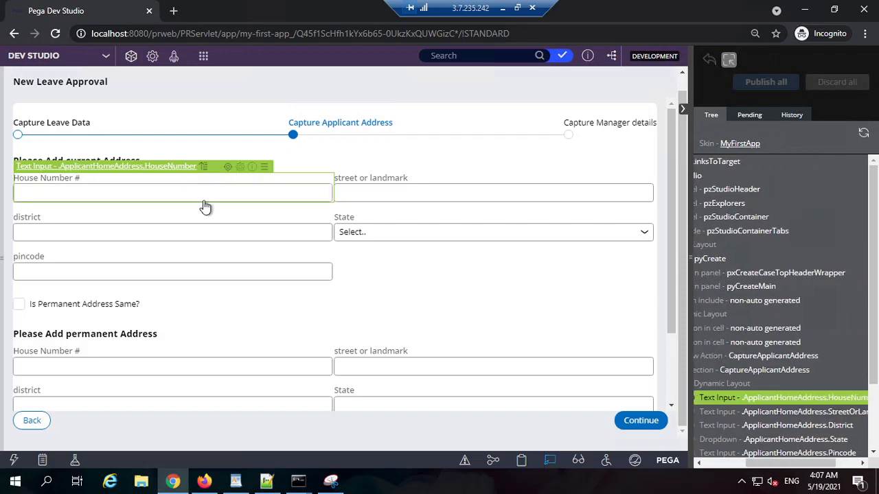
click(240, 167)
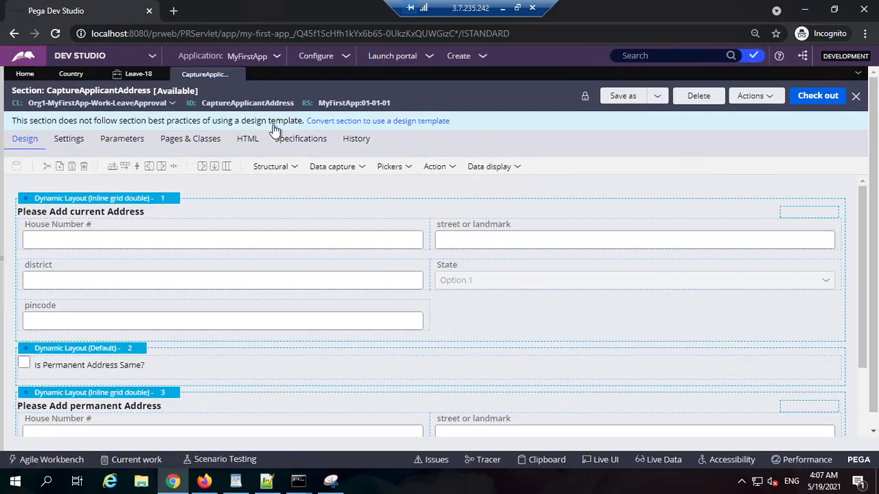
Reopen the section from the running case's House Number field and compare it with the case's address form.
click(144, 74)
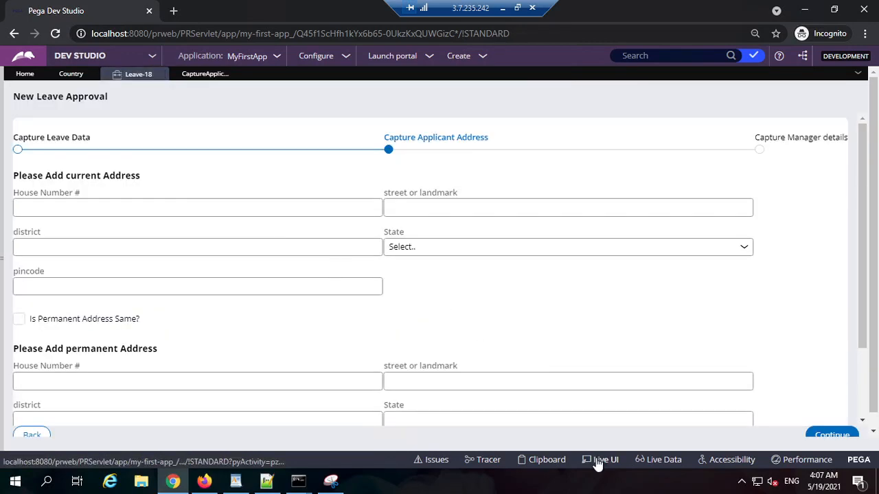
click(600, 460)
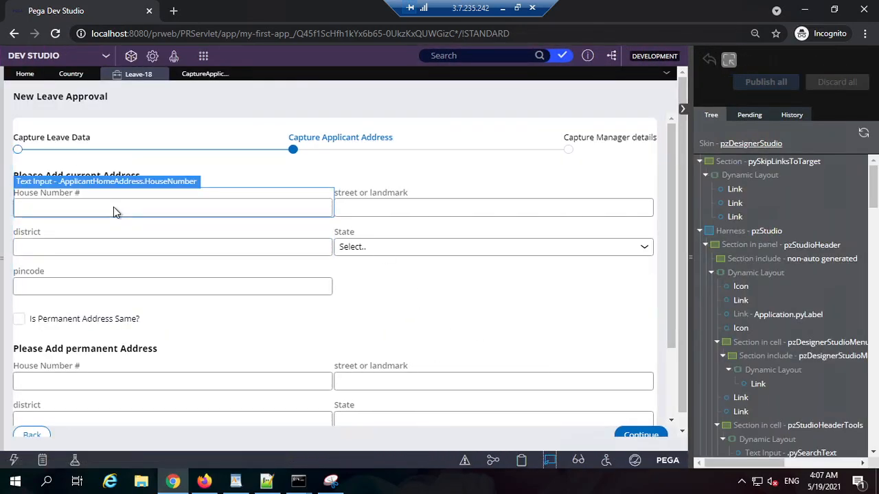
click(114, 207)
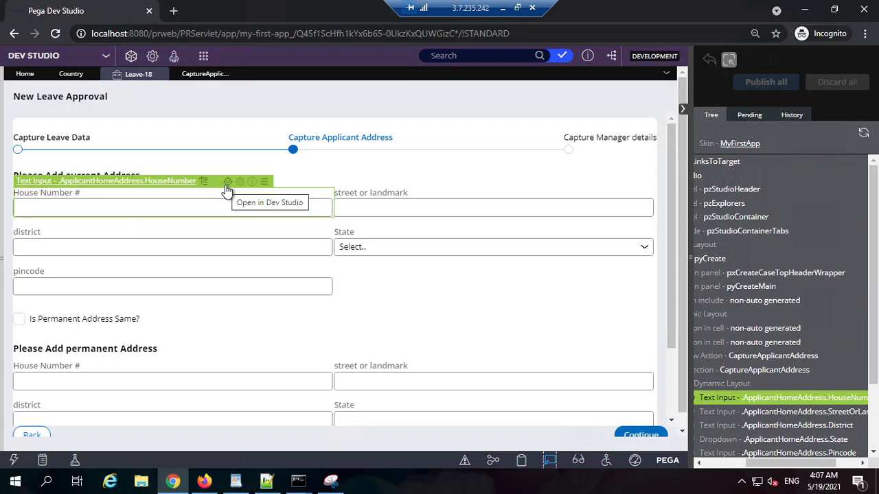
click(227, 184)
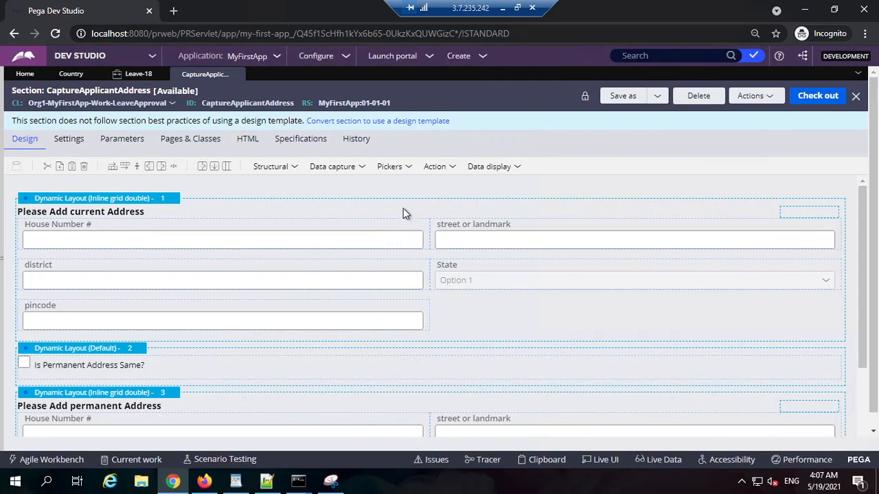
click(135, 73)
scroll(473, 351, down, 2)
scroll(372, 328, up, 2)
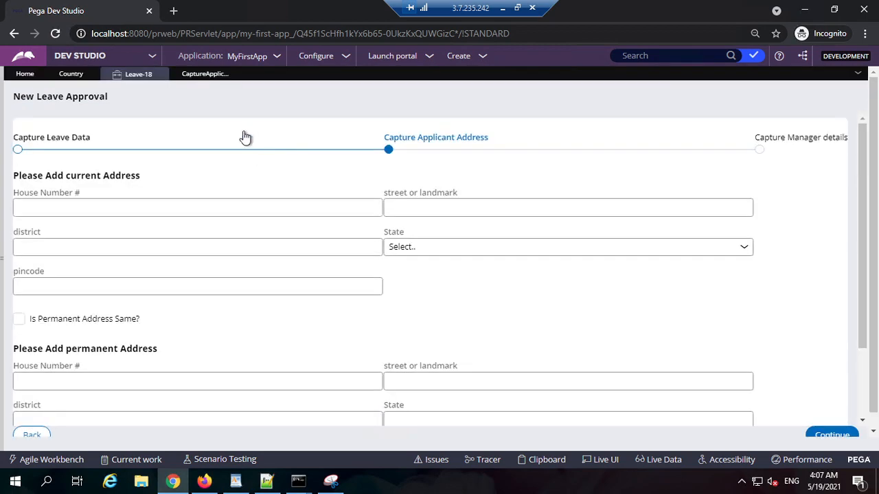
click(199, 74)
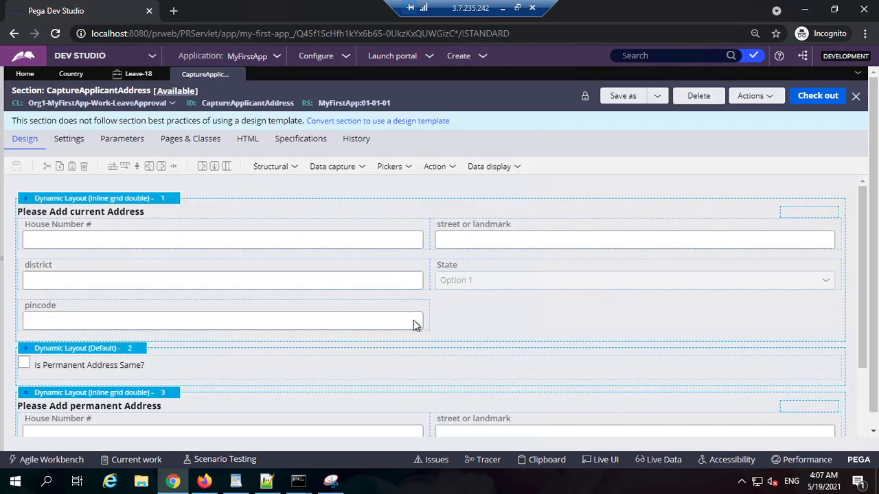
Open the cell properties of the current address's pincode field and examine its property reference.
click(489, 323)
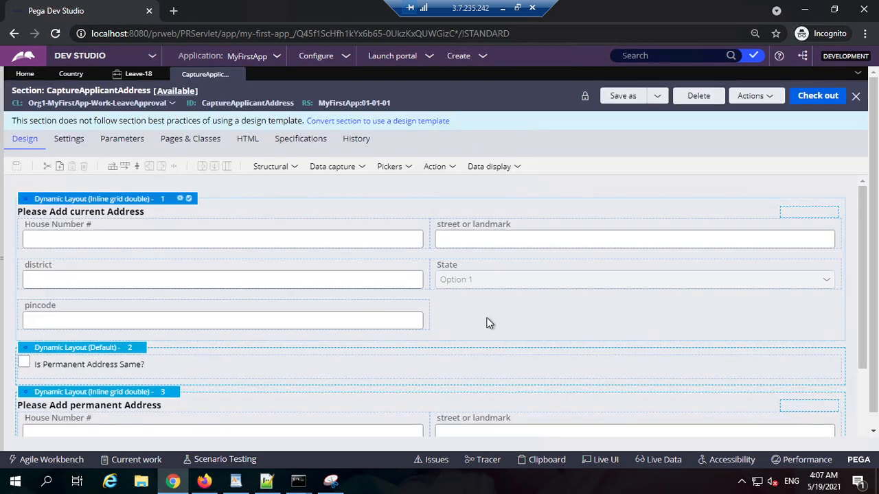
double_click(263, 305)
triple_click(368, 160)
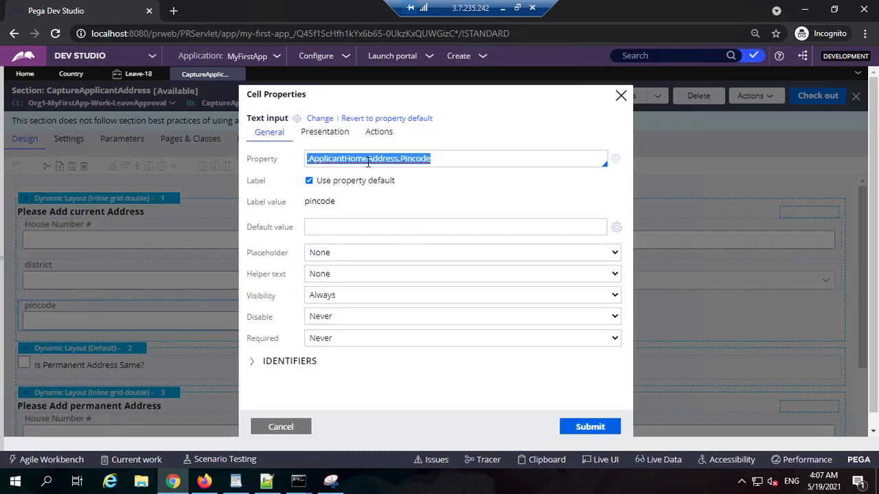
triple_click(453, 162)
double_click(376, 162)
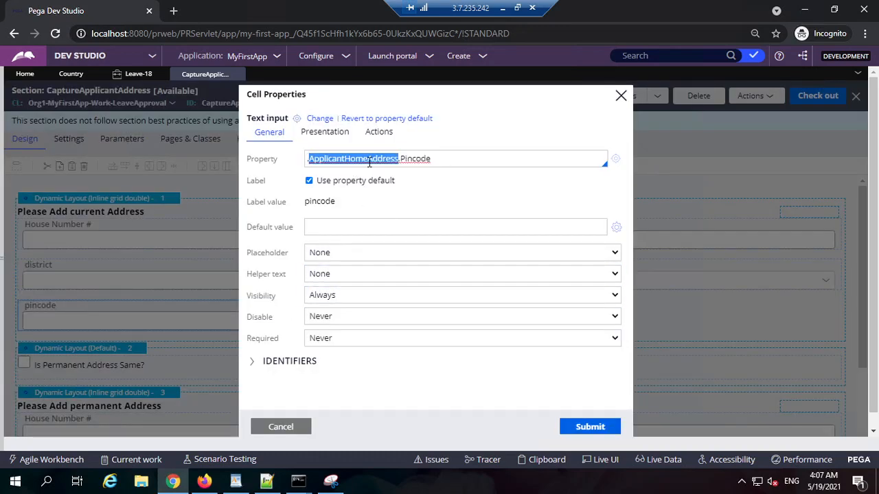
double_click(410, 158)
double_click(358, 158)
Shorten the pincode cell's property reference to .ApplicantHomeAddress and open that property's rule to check its page definition.
click(417, 162)
double_click(416, 162)
key(BackSpace)
key(BackSpace)
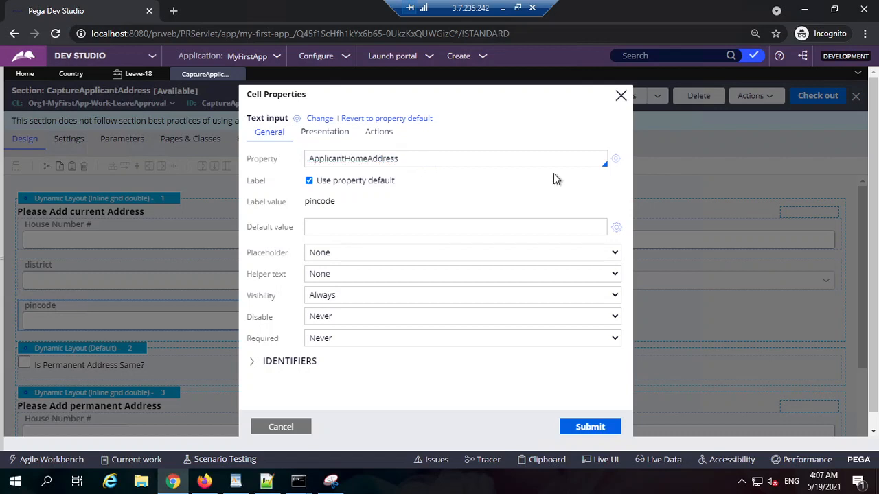
click(613, 160)
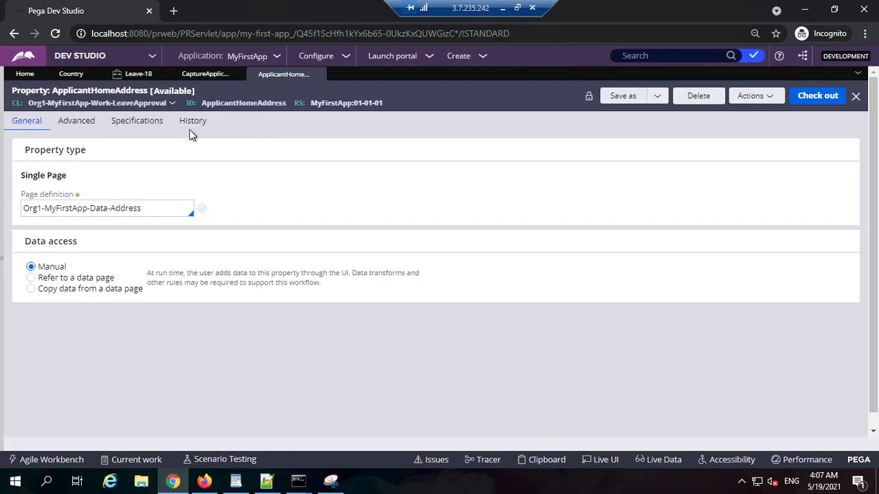
triple_click(162, 212)
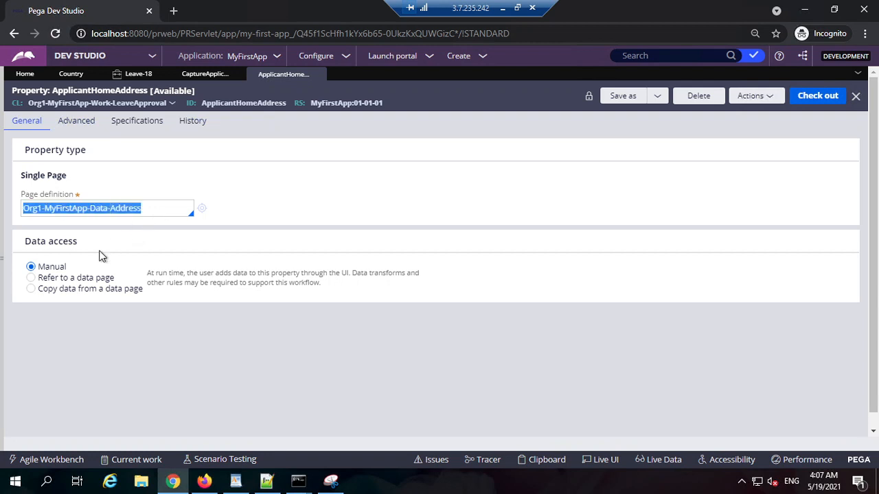
Add a single-line text field named Country to the Address data type and save the data type.
click(2, 261)
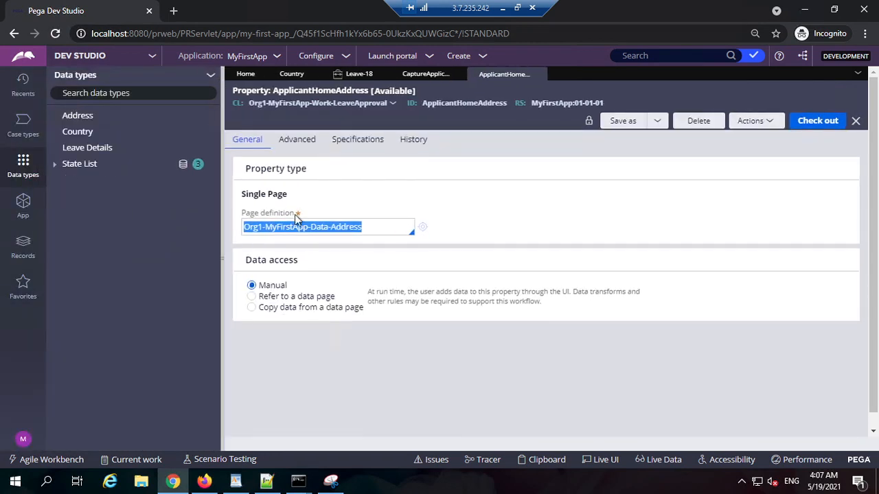
click(77, 116)
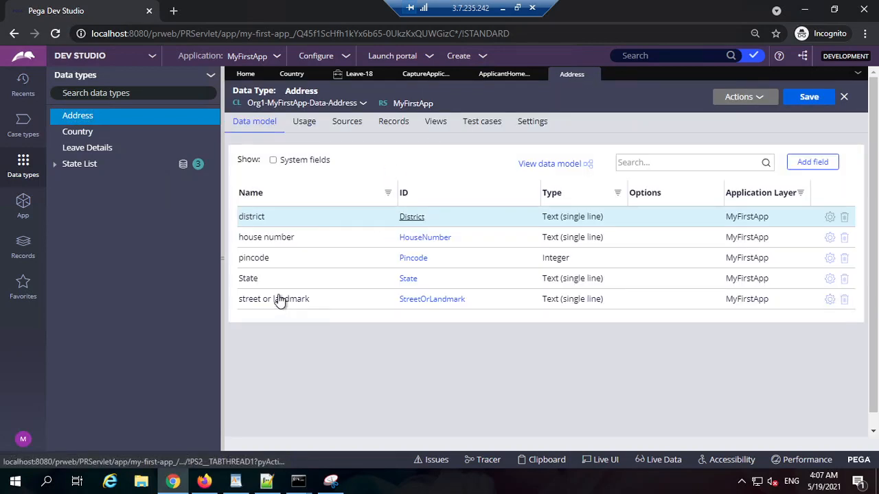
click(814, 163)
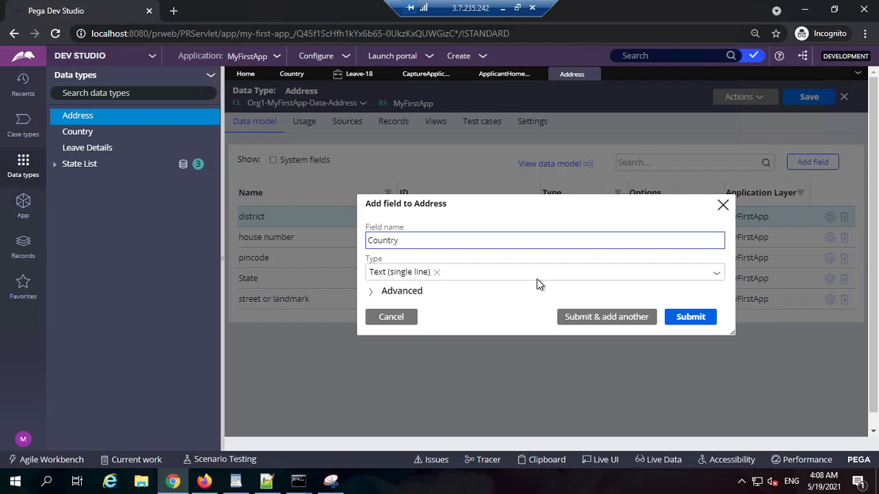
click(690, 317)
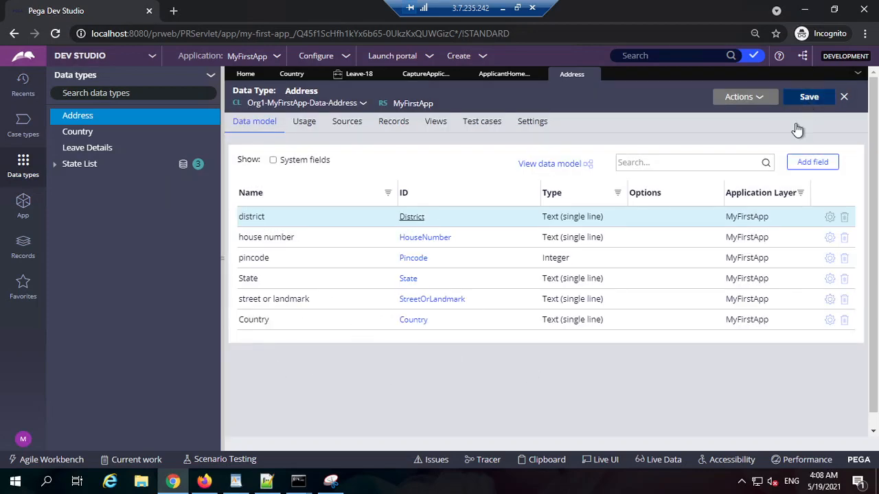
click(807, 97)
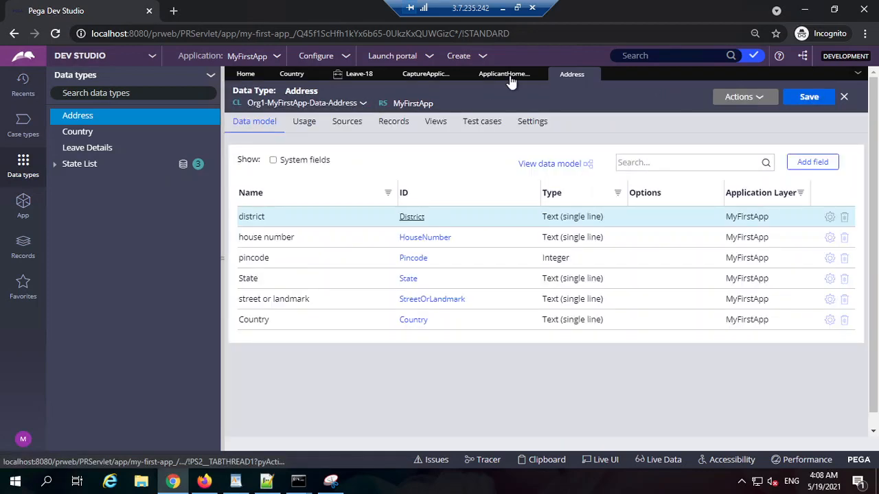
Discard the pincode field's cell property changes and check out the CaptureApplicantAddress section.
click(510, 78)
click(420, 75)
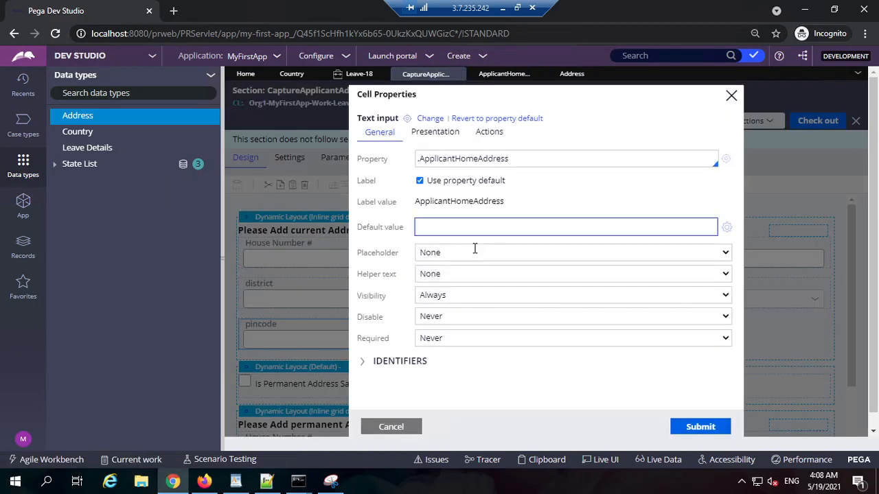
click(393, 427)
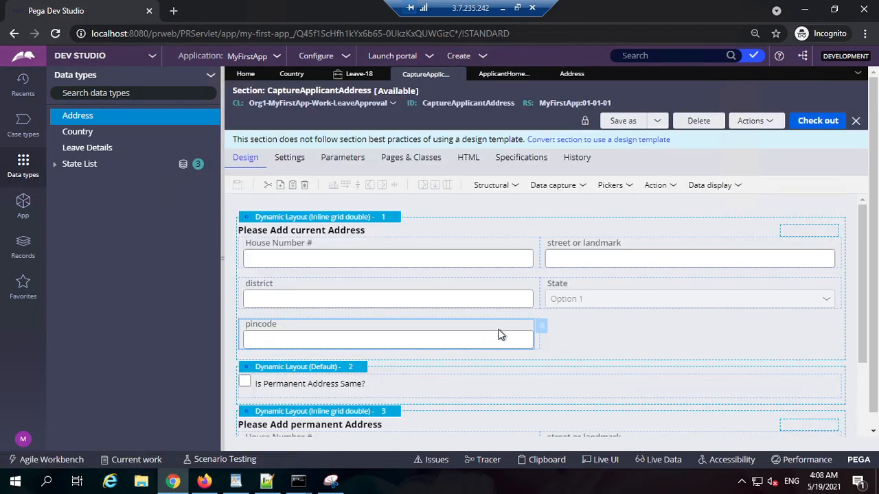
click(589, 342)
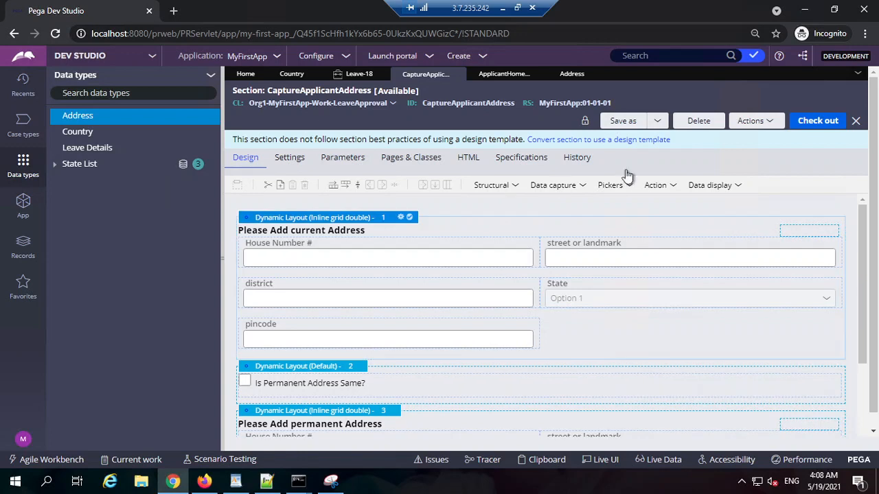
click(819, 122)
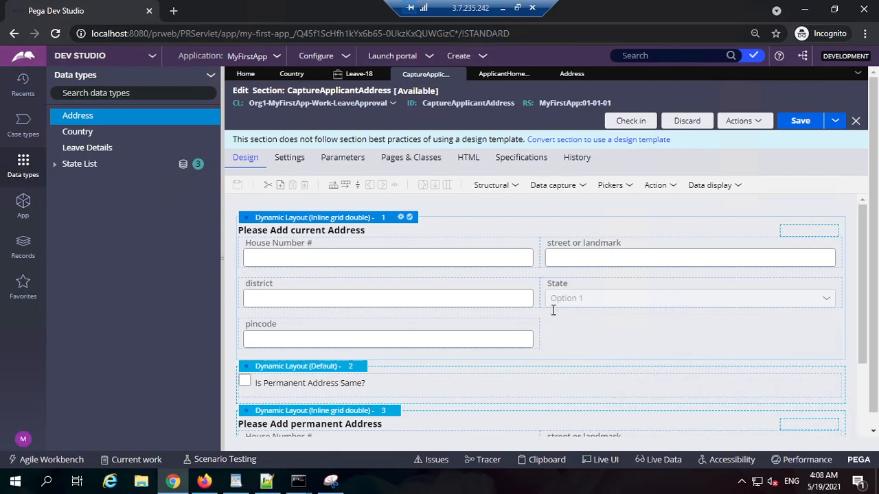
Add a Dropdown control beside the pincode field in the current address layout.
click(574, 192)
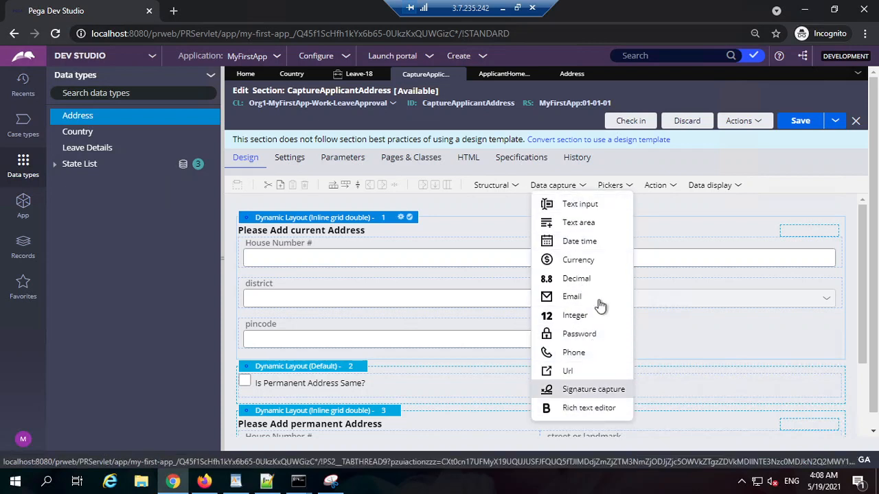
click(612, 187)
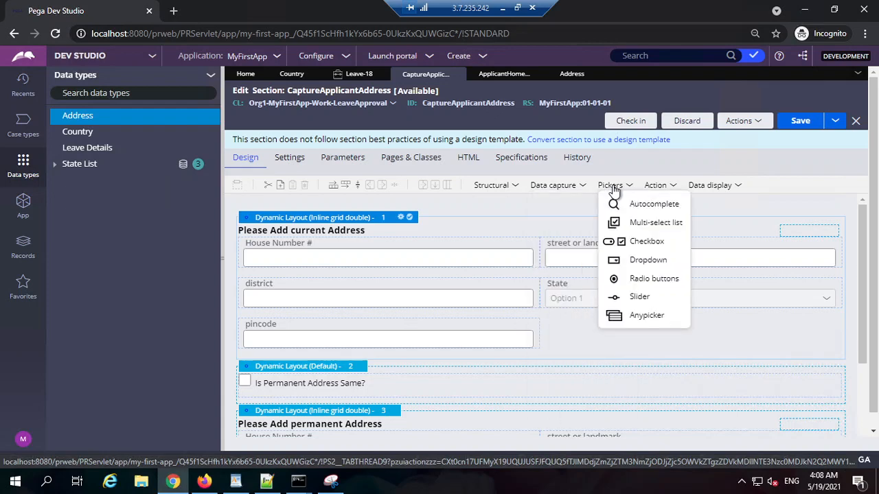
drag(616, 260, 584, 338)
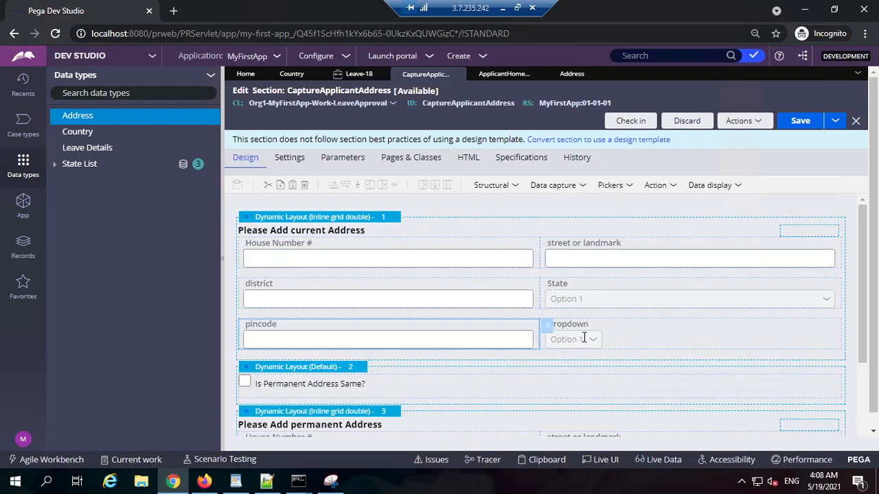
Bind the new dropdown in the current address layout to the property .ApplicantHomeAddress.Country.
double_click(622, 330)
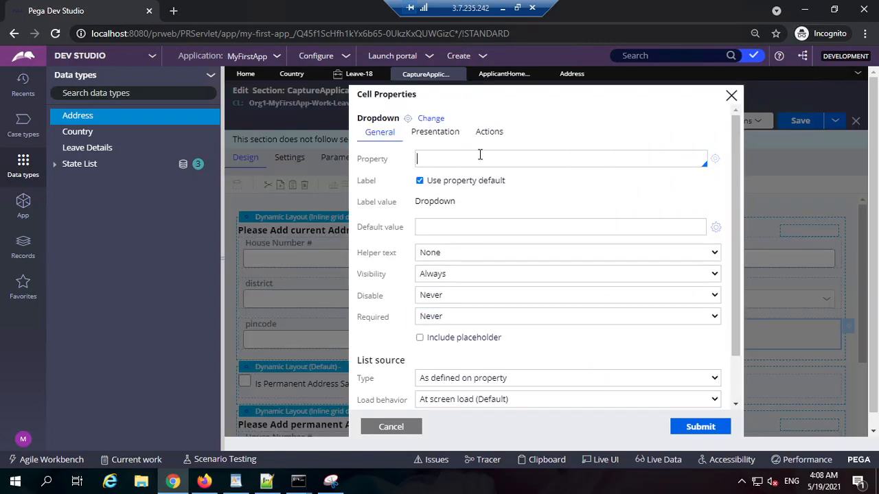
click(480, 157)
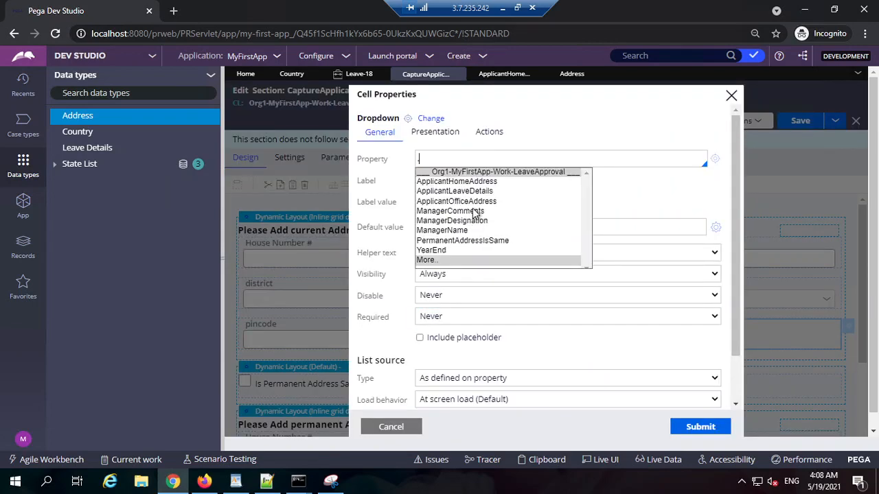
click(480, 181)
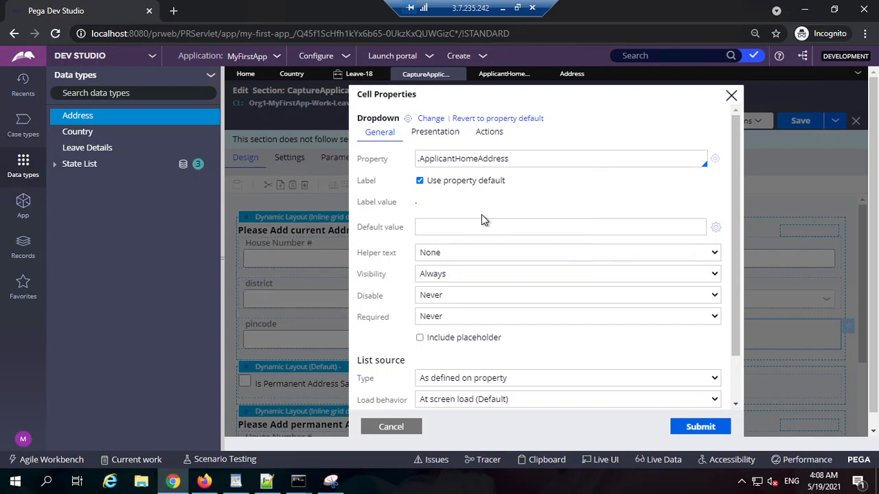
text(.)
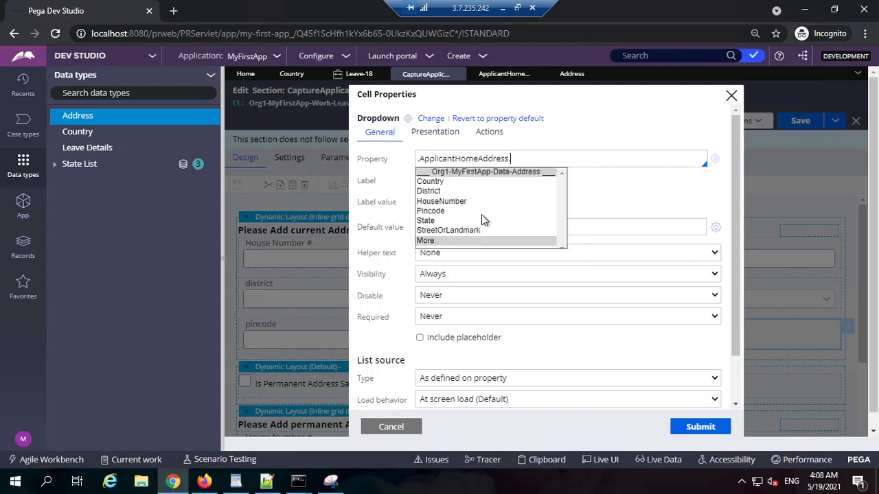
click(446, 184)
drag(548, 158, 496, 338)
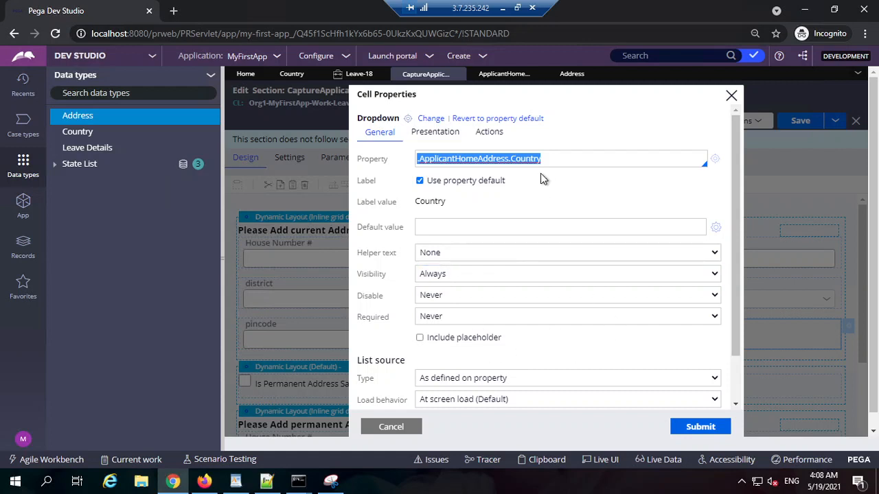
triple_click(572, 159)
triple_click(532, 159)
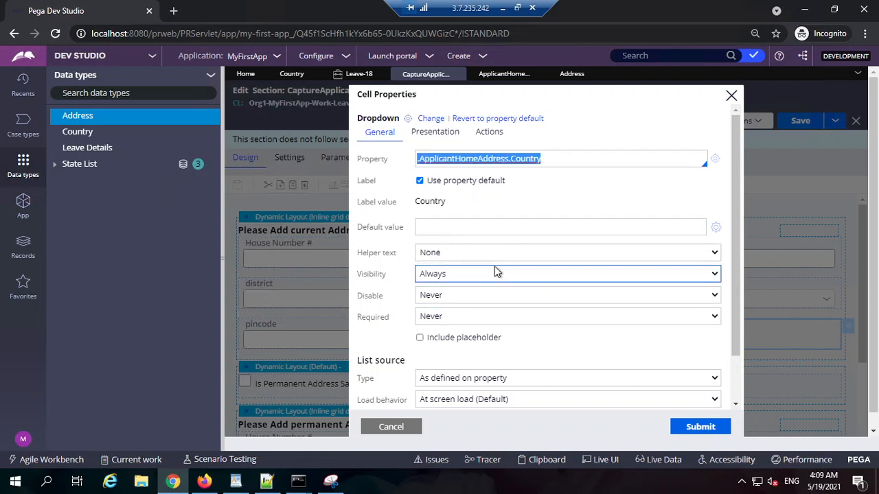
Override the dropdown's default property label with the label value Country Name.
click(464, 181)
double_click(474, 204)
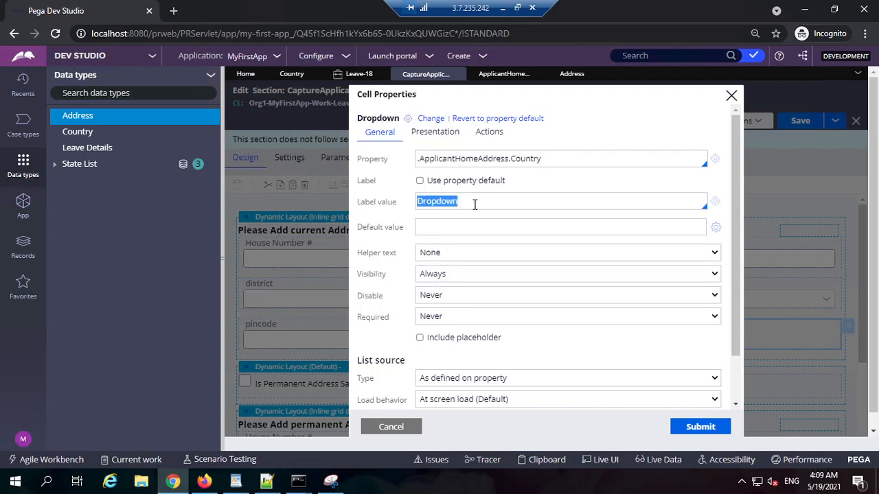
text(Country Name)
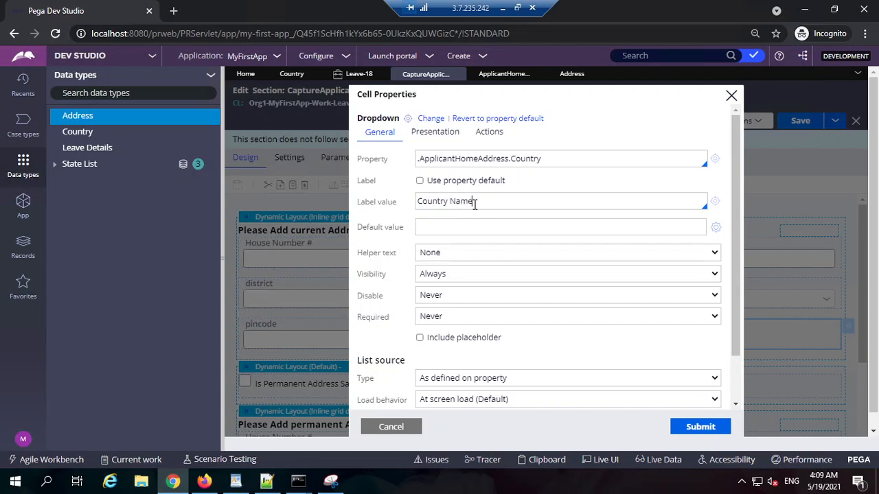
scroll(543, 231, down, 2)
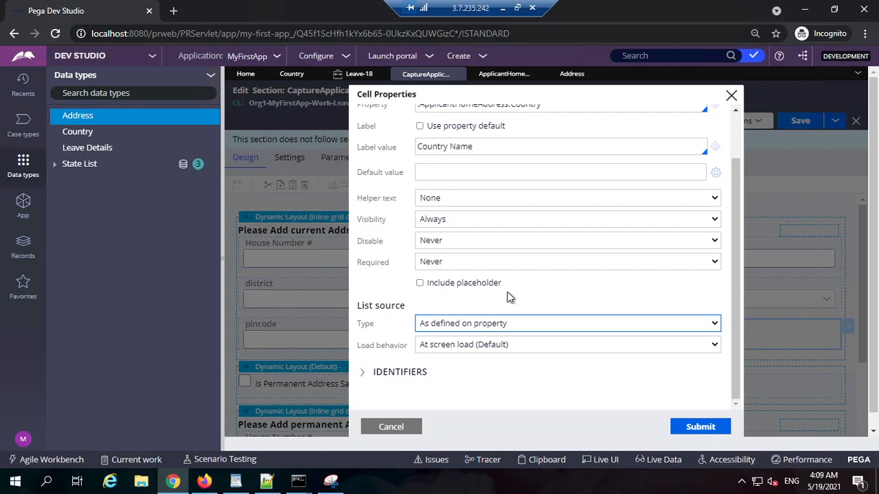
Open the Address data type's Country property, choose Local List as its table type and check out the rule.
click(574, 74)
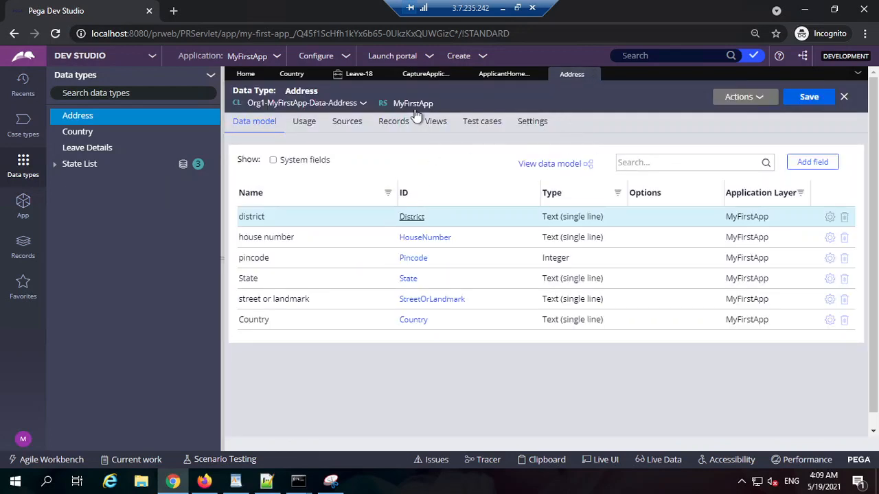
click(414, 320)
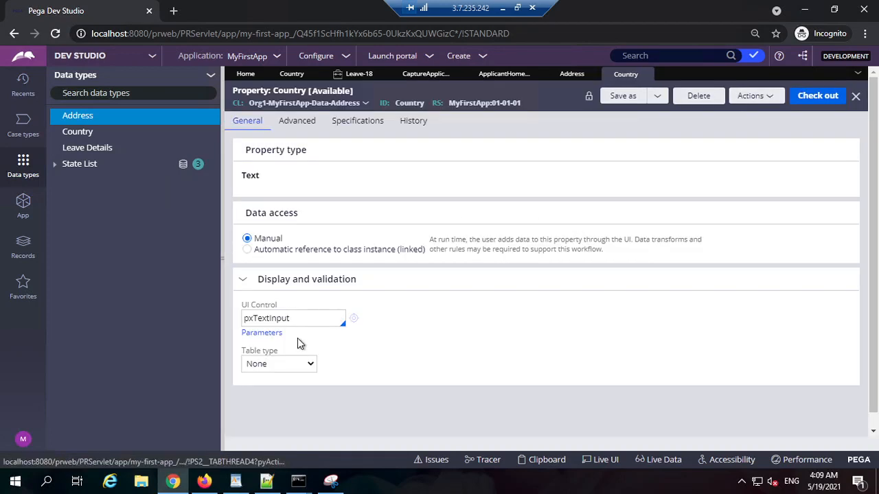
click(305, 364)
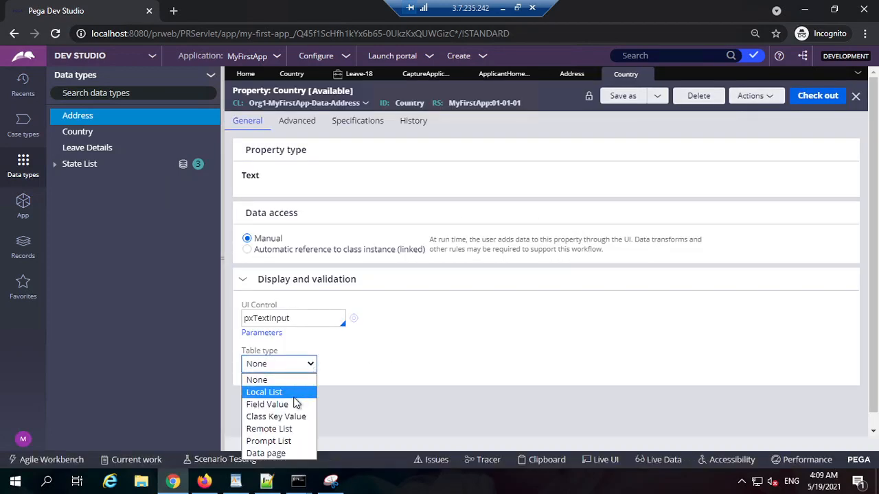
click(296, 393)
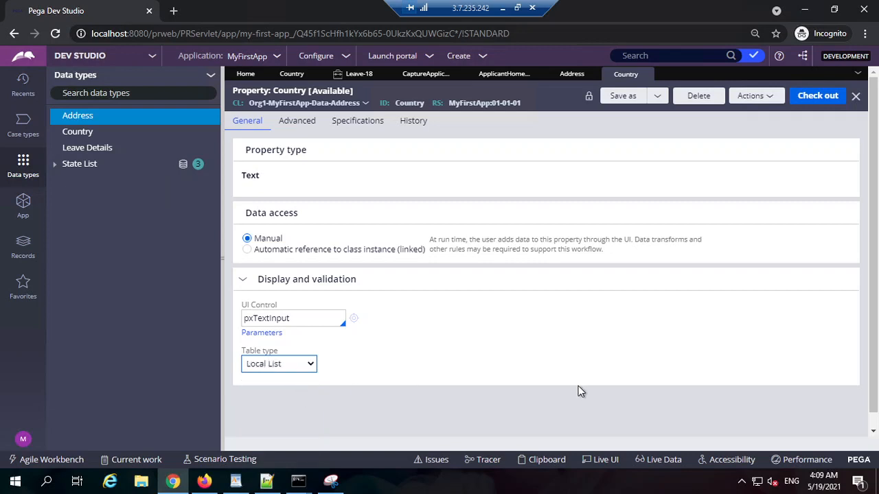
click(818, 101)
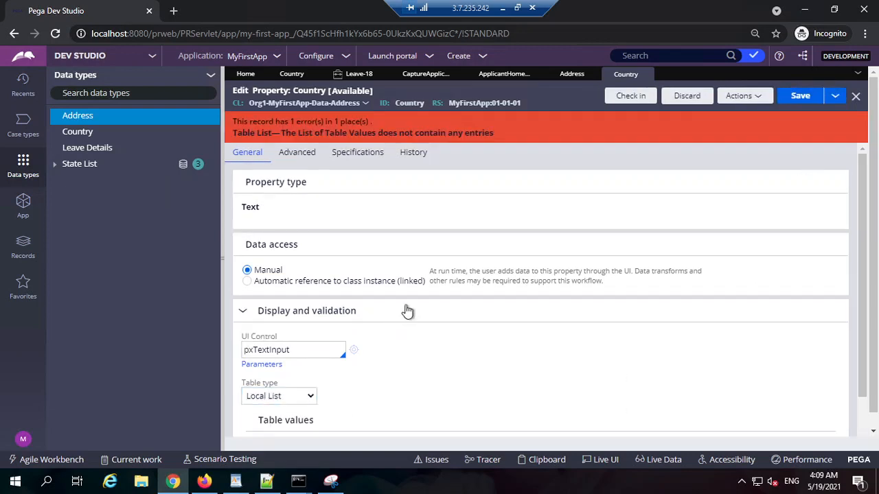
Enter America and Canada as the Country property's table values and save the rule.
drag(315, 134, 453, 138)
triple_click(454, 137)
click(523, 178)
scroll(397, 425, down, 2)
click(299, 395)
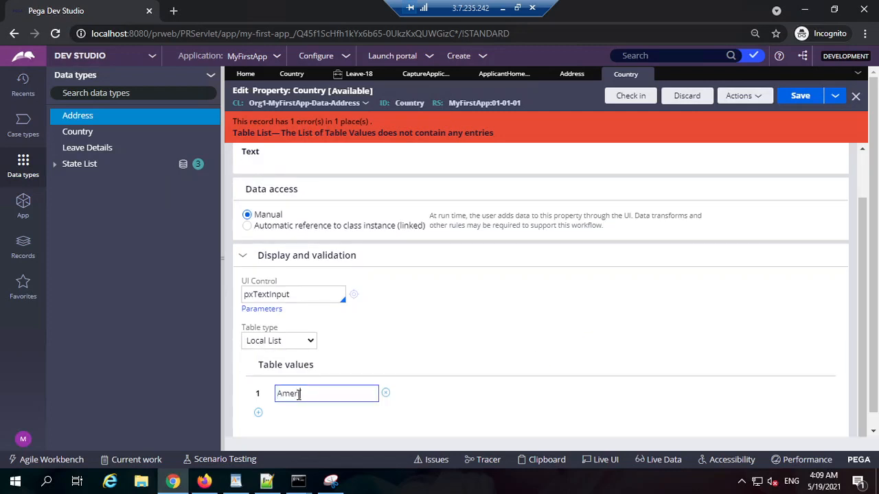
click(258, 412)
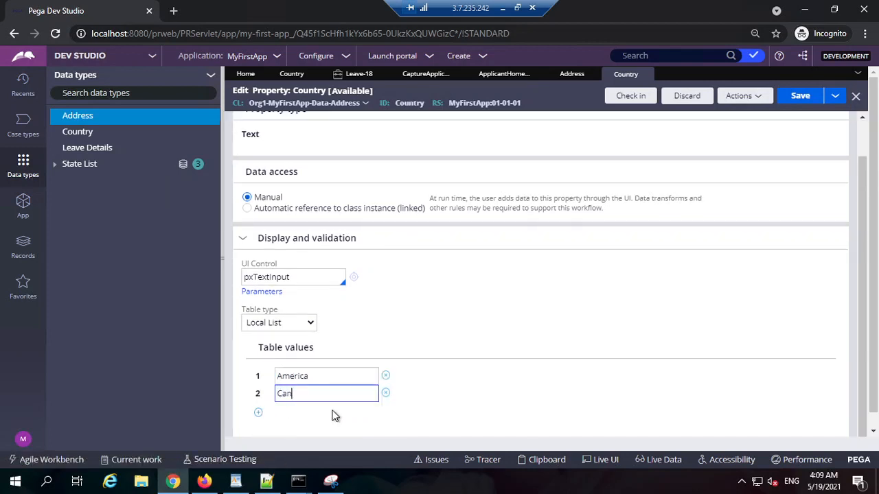
text(Canada)
click(799, 96)
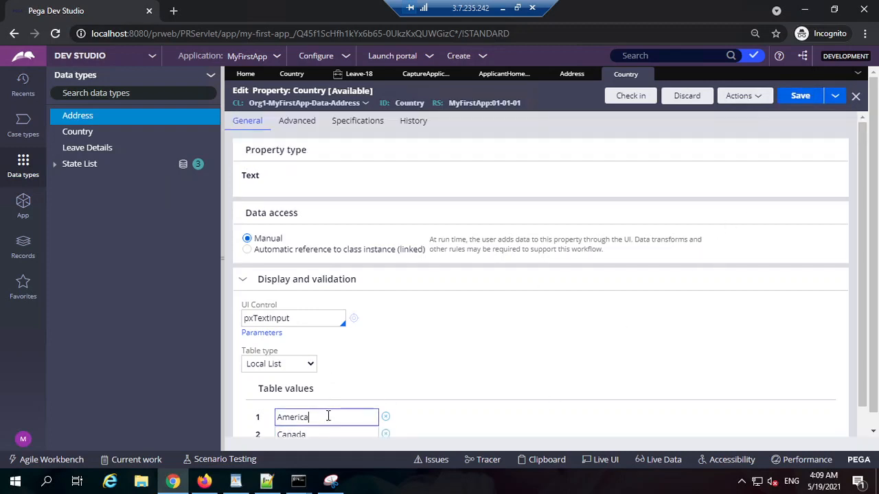
Change the first table value to USA, save the Country property and check it in with the comment wip.
double_click(328, 416)
text(USA)
click(798, 96)
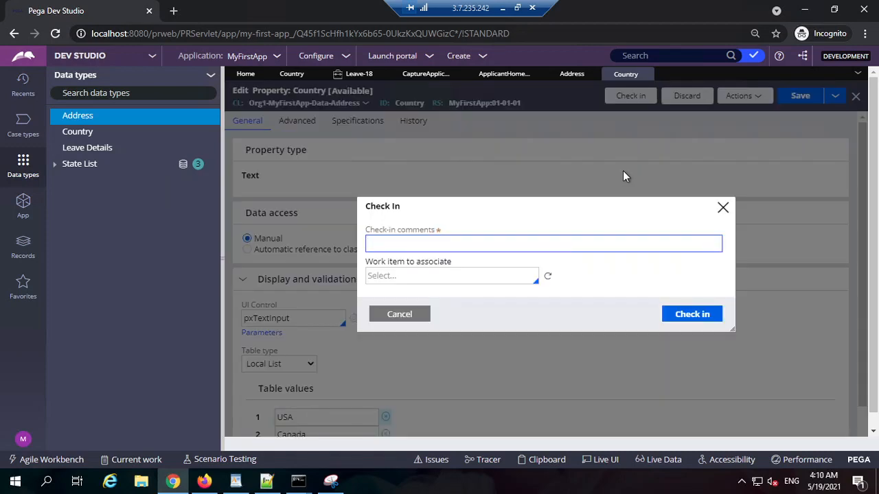
text(wip)
key(Return)
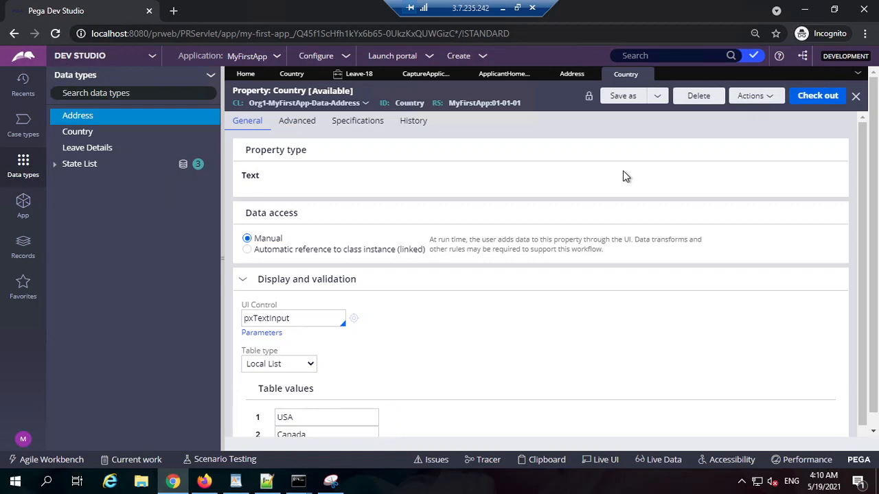
scroll(401, 333, down, 1)
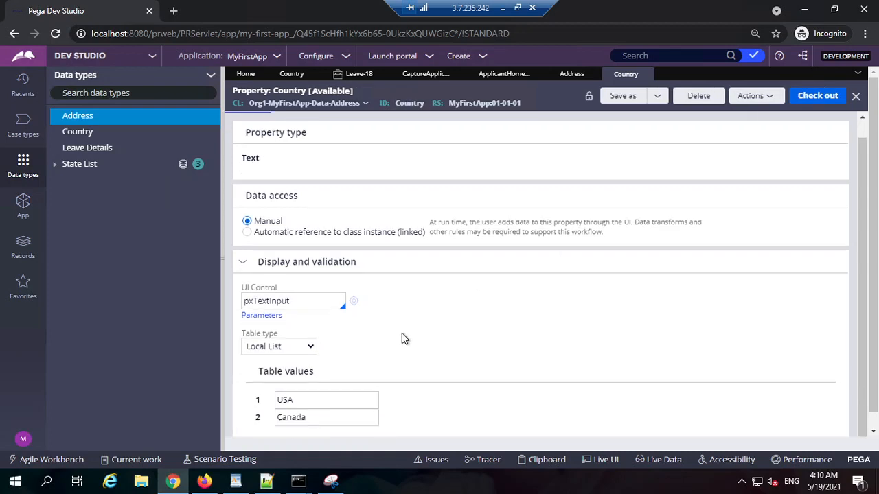
click(281, 347)
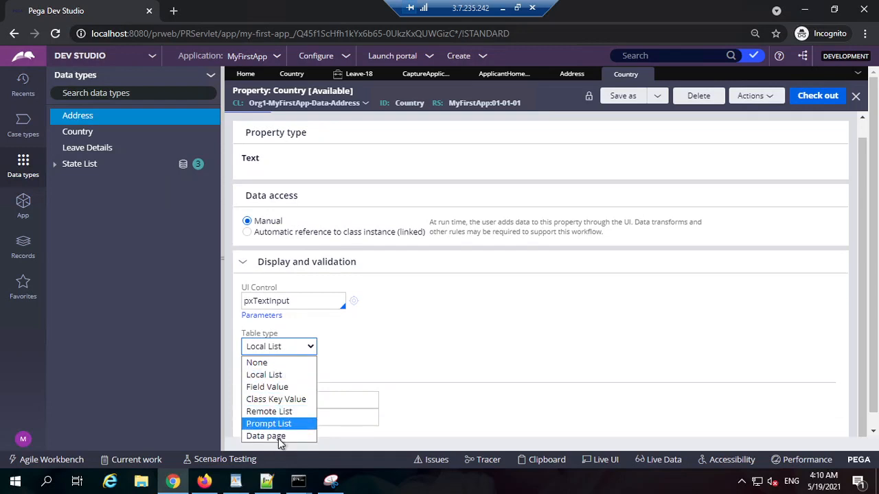
click(632, 160)
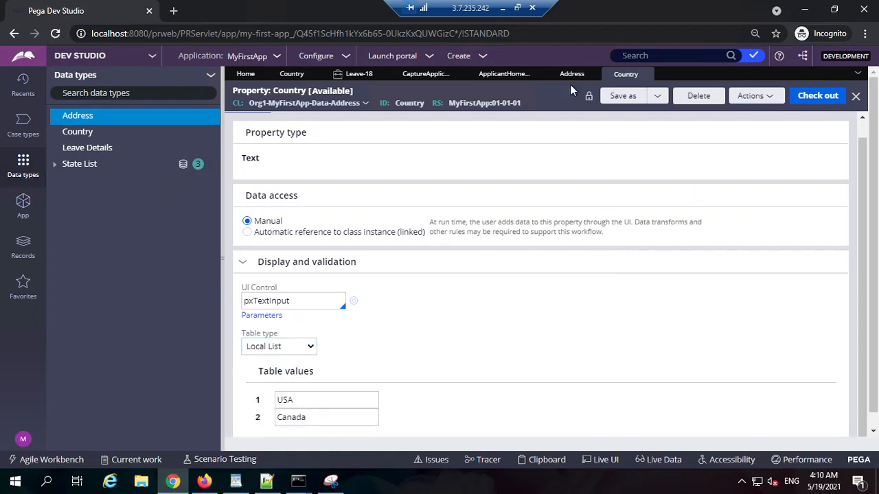
Return to the CaptureApplicantAddress section, submit the Country dropdown's cell properties and save the section.
click(572, 74)
click(502, 73)
click(422, 74)
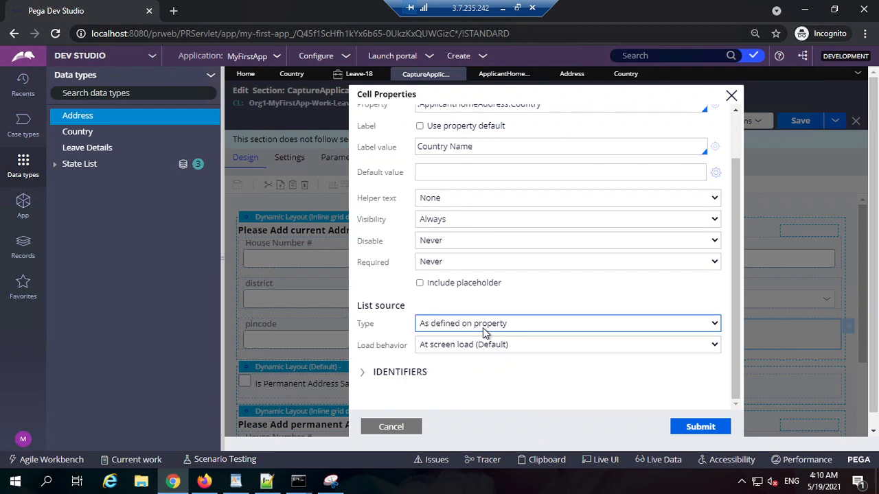
scroll(484, 332, up, 1)
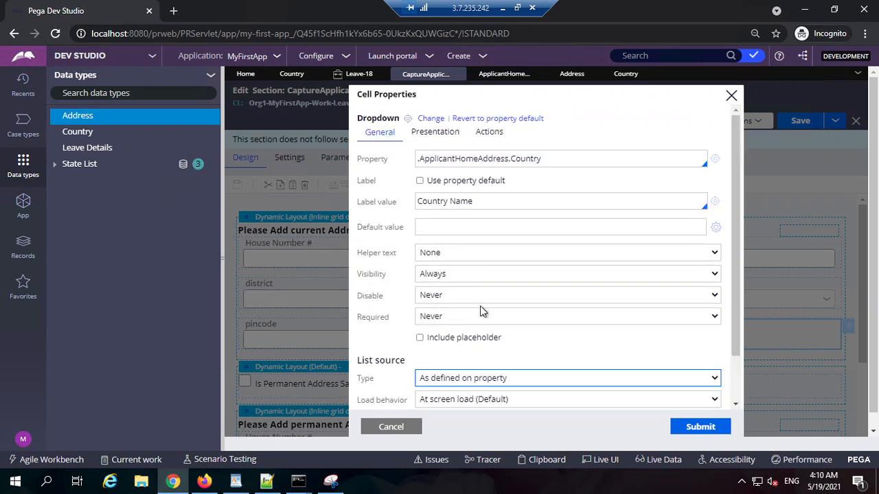
triple_click(516, 158)
double_click(527, 158)
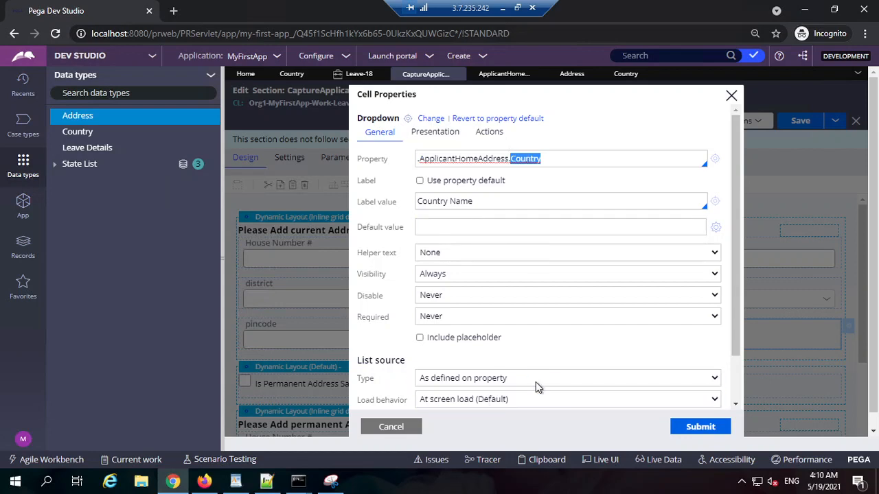
click(699, 432)
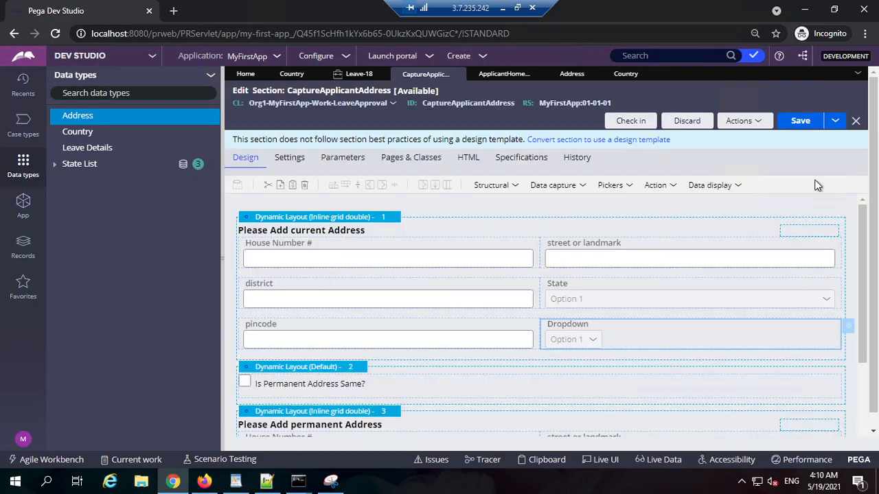
click(797, 129)
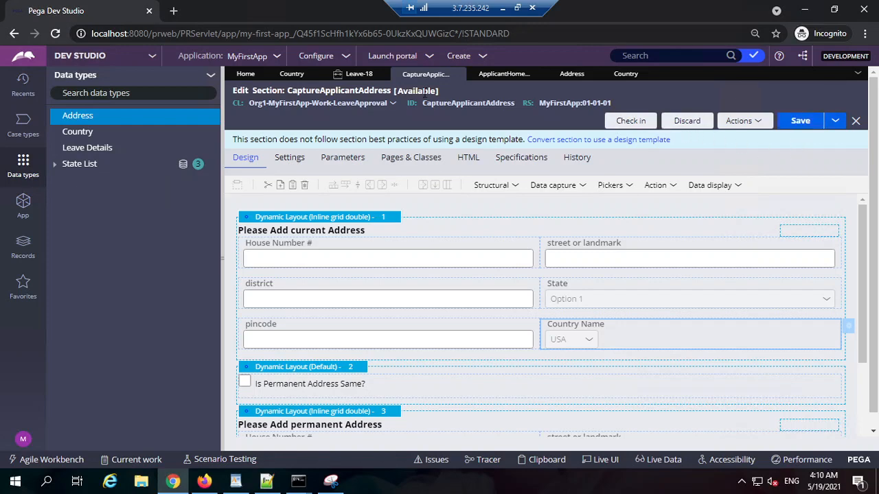
Reload the Leave-18 case's applicant address step by going back and continuing, and check the options of the Country Name dropdown.
click(359, 73)
scroll(310, 386, down, 3)
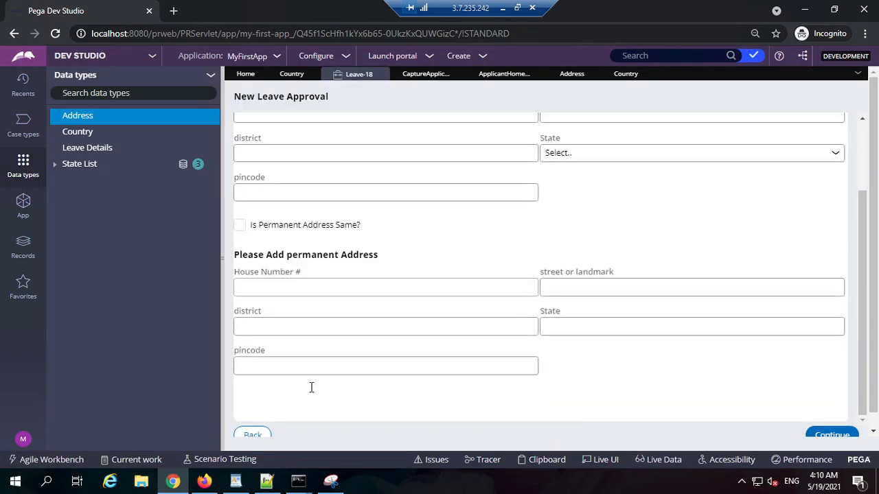
click(270, 434)
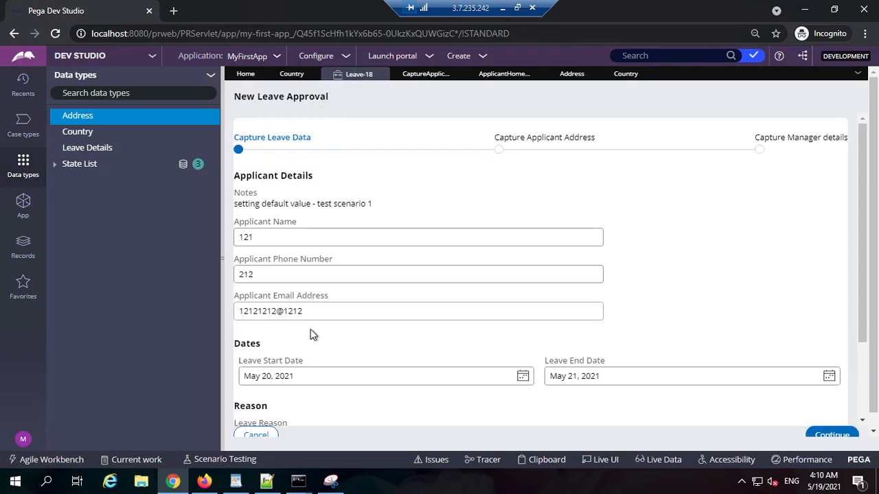
click(833, 435)
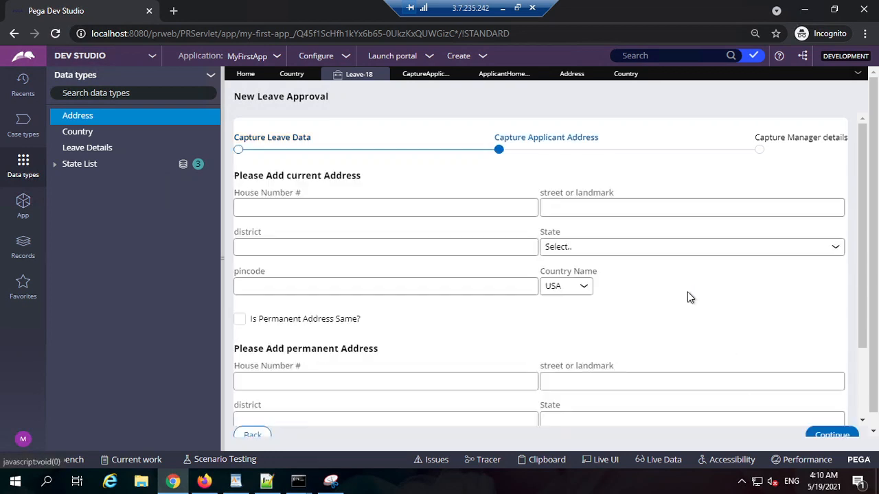
click(580, 286)
click(583, 292)
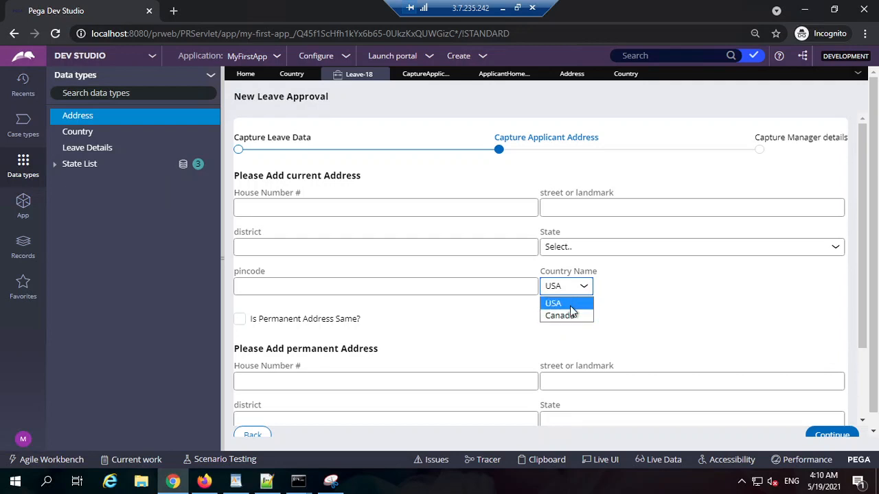
Review the local list table values defined on the Address data type's Country property.
click(626, 74)
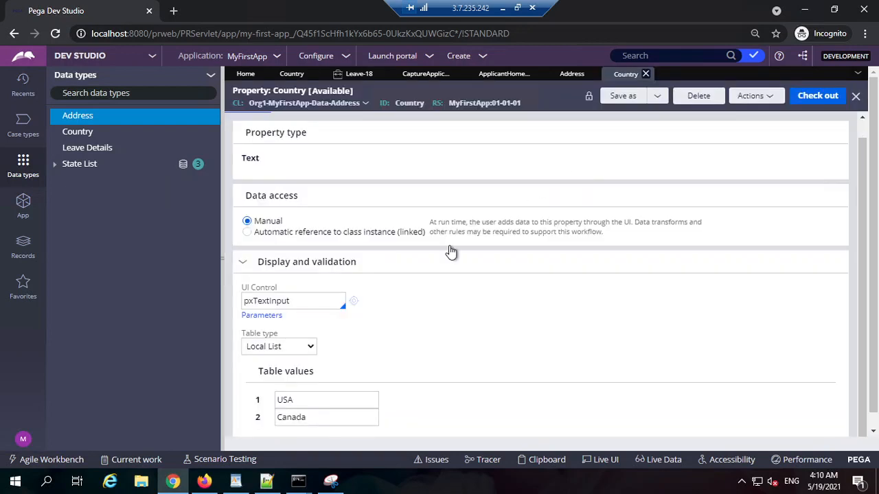
scroll(382, 363, down, 1)
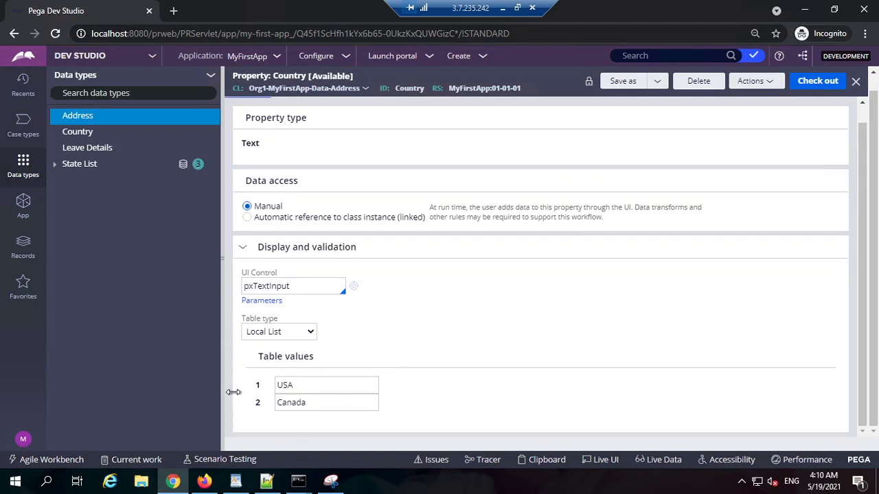
click(369, 385)
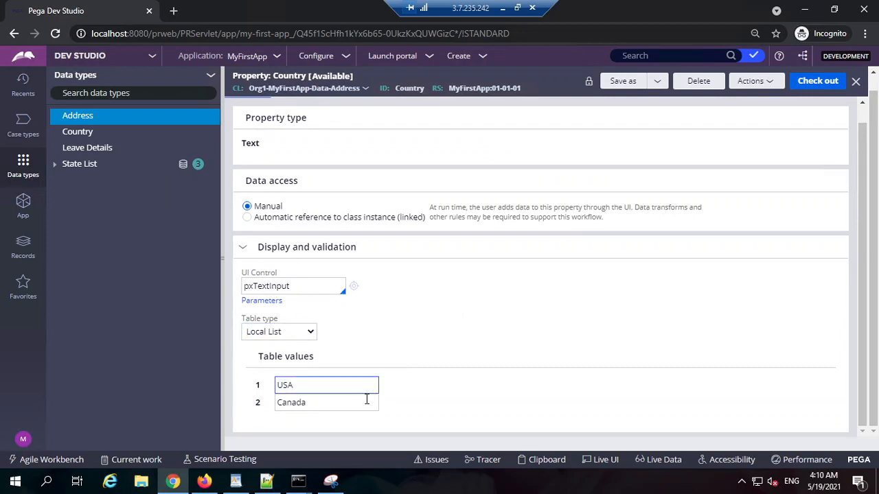
click(359, 403)
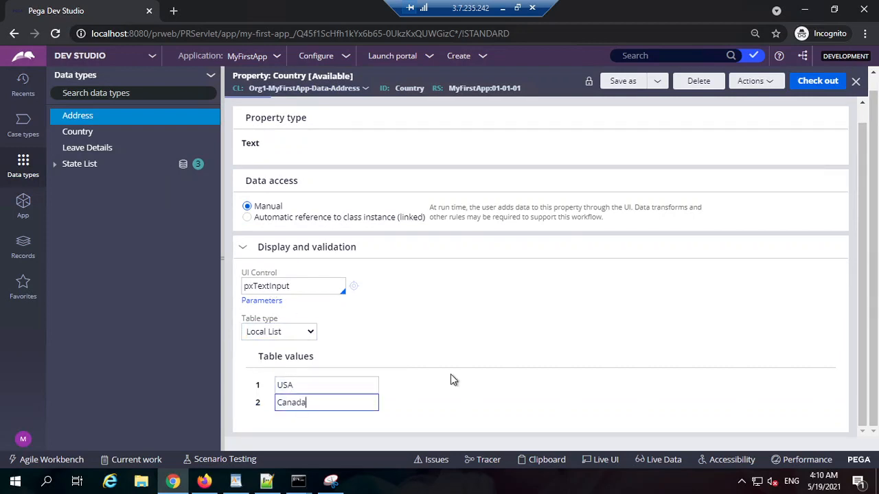
double_click(417, 90)
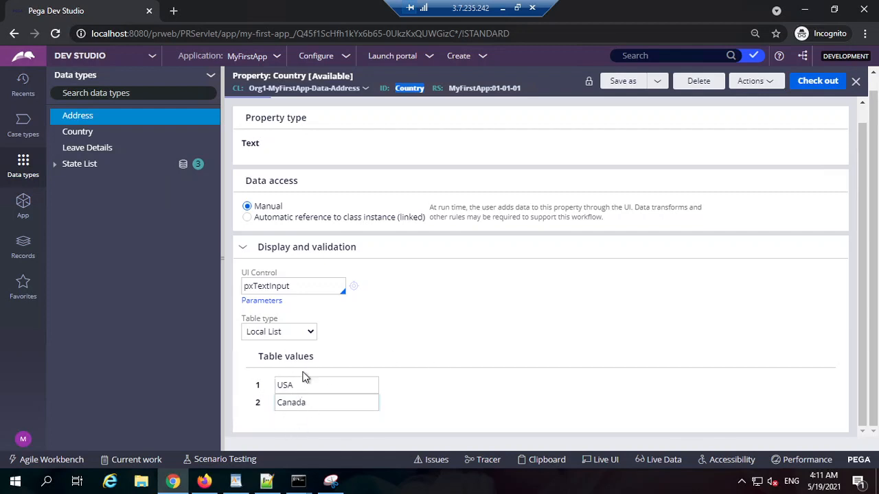
click(308, 406)
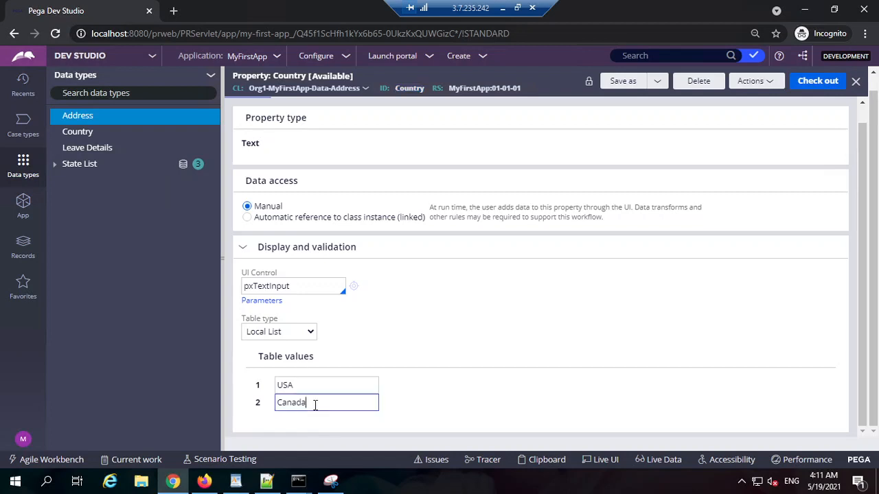
double_click(313, 405)
double_click(311, 386)
click(470, 402)
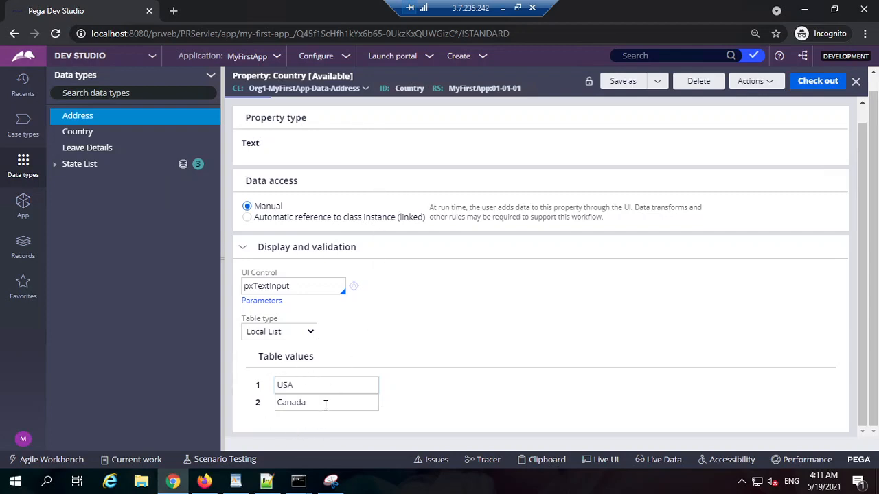
Check out the Address Country property, set its table type to None and check the property back in.
scroll(543, 381, up, 1)
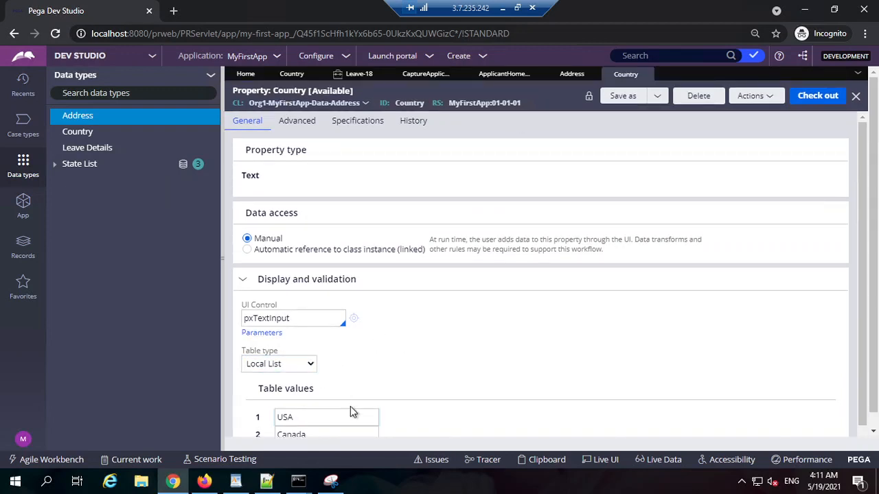
click(817, 96)
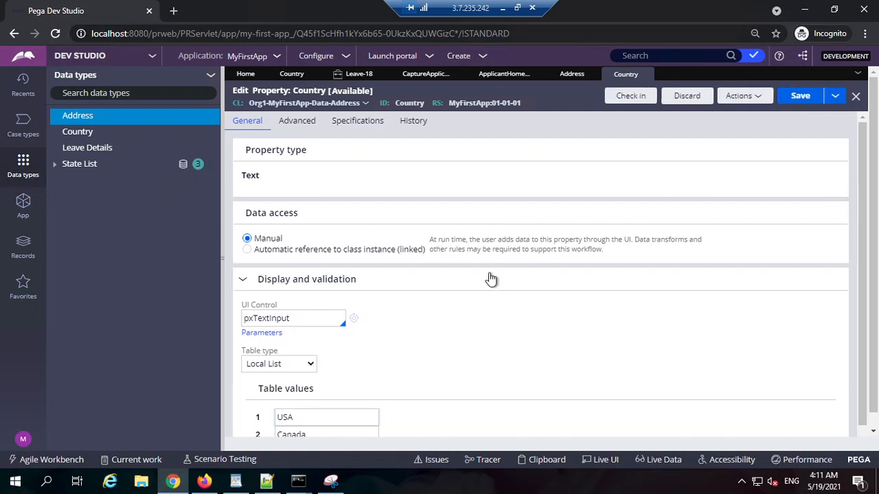
click(278, 364)
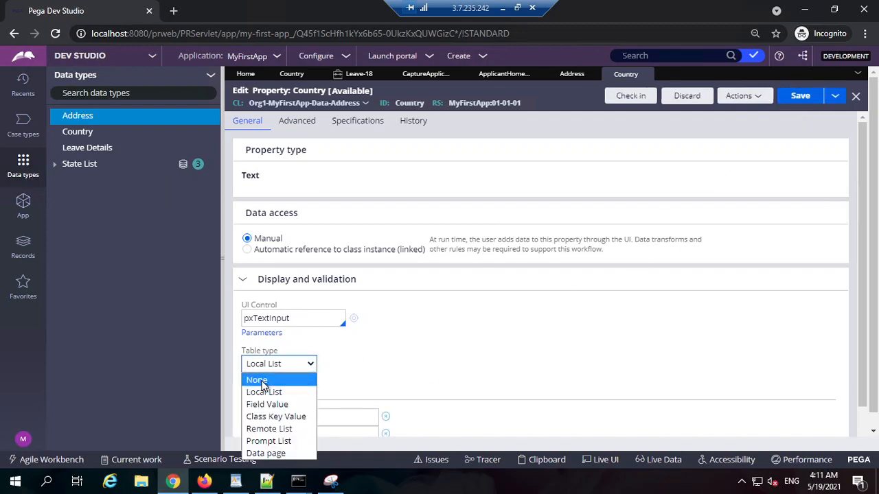
click(259, 381)
click(633, 98)
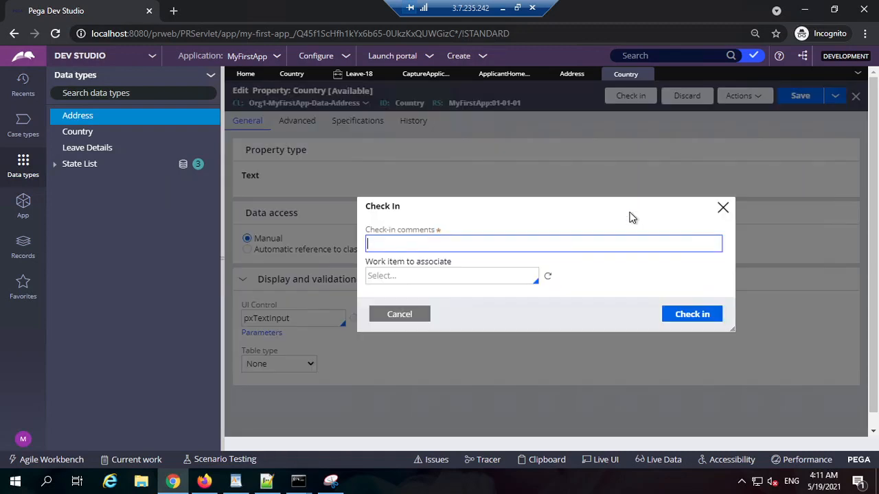
key(Return)
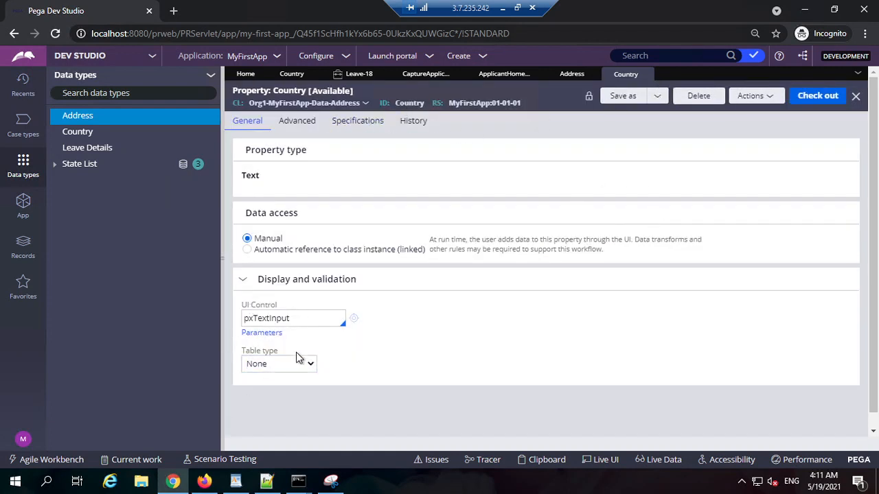
Reload the Leave-18 applicant address step by going back and continuing, and check whether the Country Name dropdown still offers options.
click(357, 74)
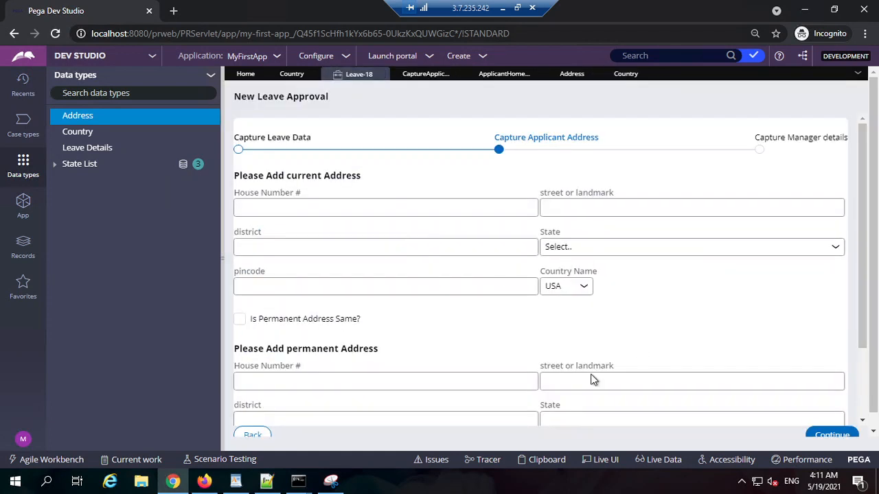
click(253, 435)
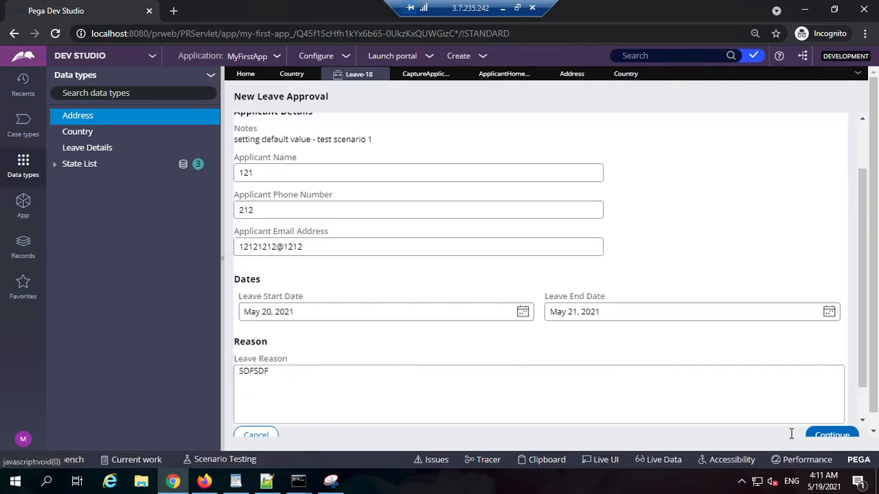
click(829, 435)
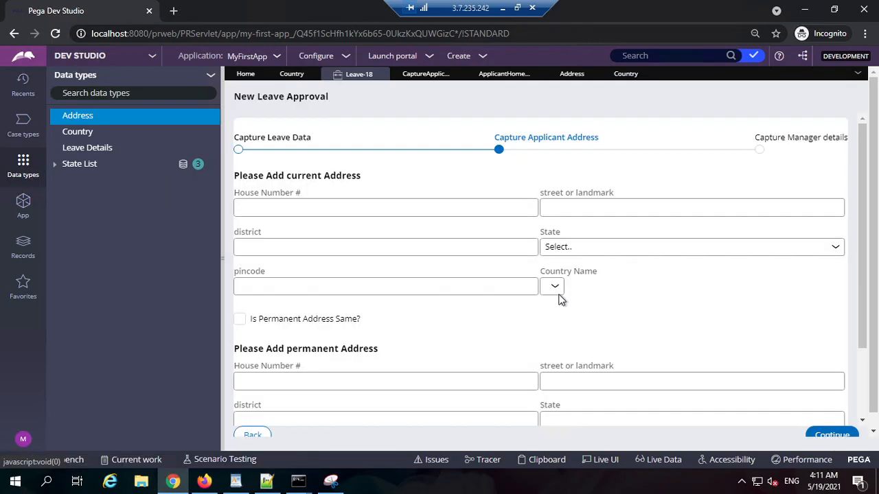
click(554, 288)
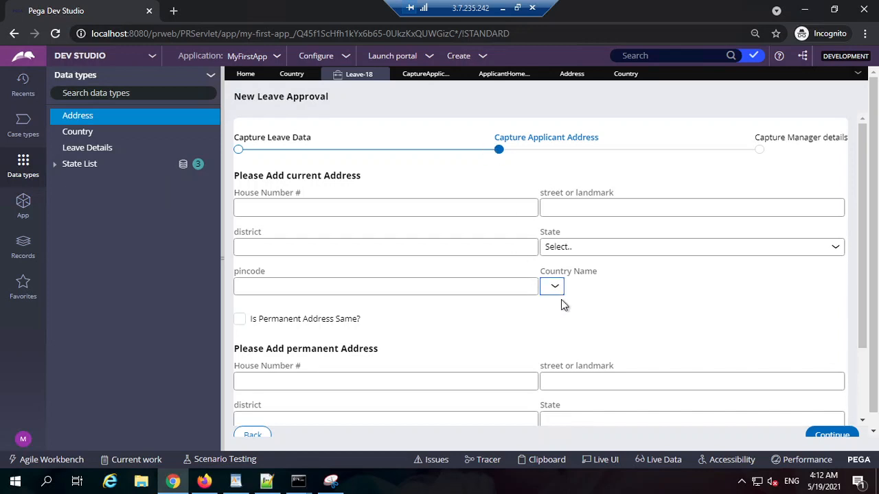
click(563, 251)
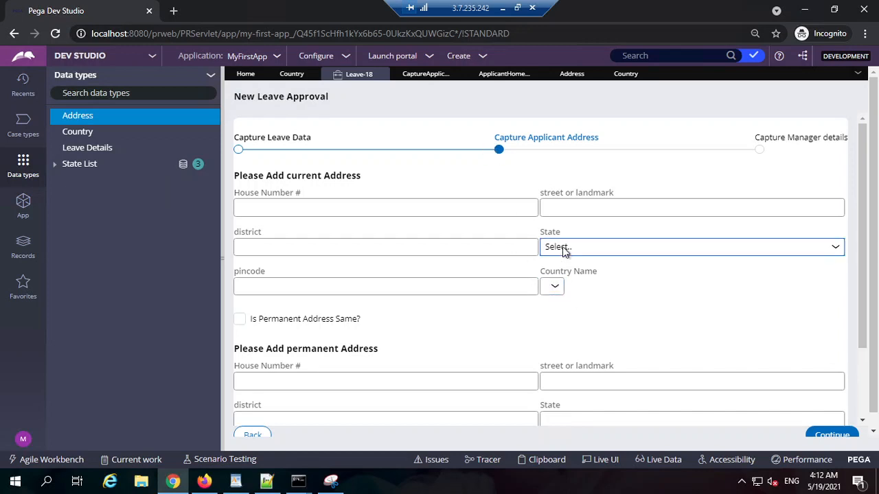
click(554, 288)
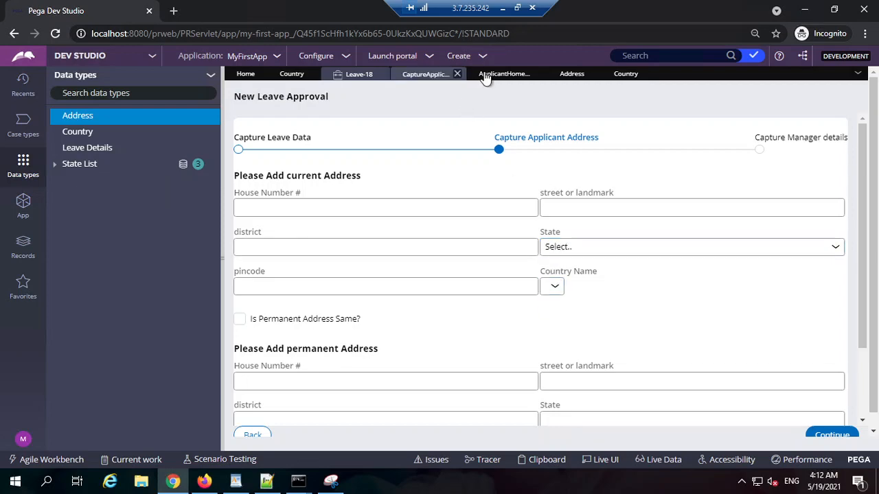
Include the "Select.." placeholder on the Country Name dropdown in the CaptureApplicantAddress section and save the section.
click(438, 75)
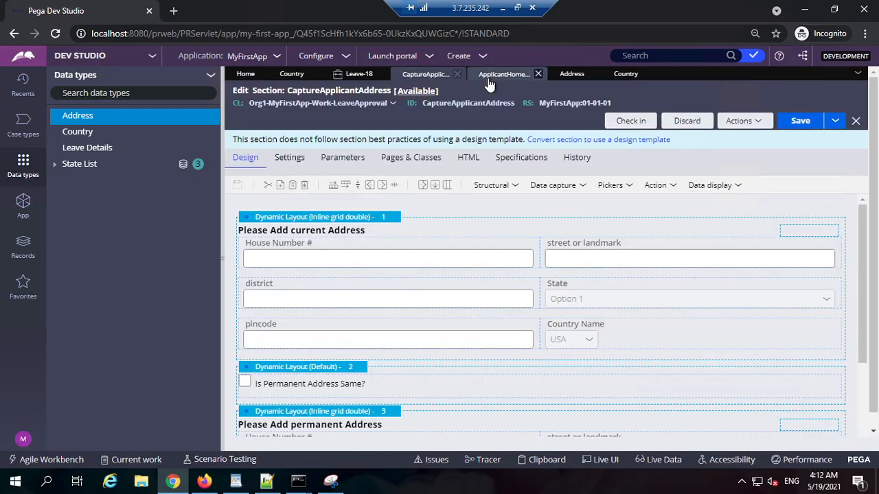
double_click(574, 340)
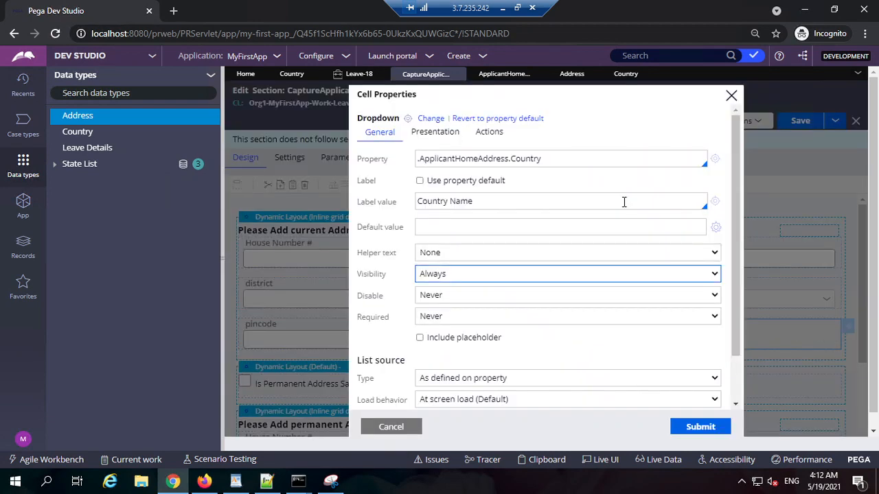
click(441, 340)
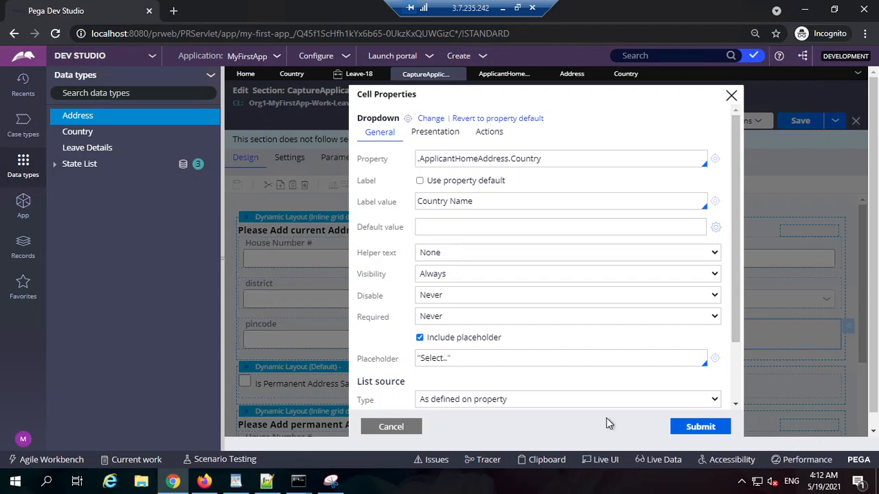
click(703, 426)
click(800, 123)
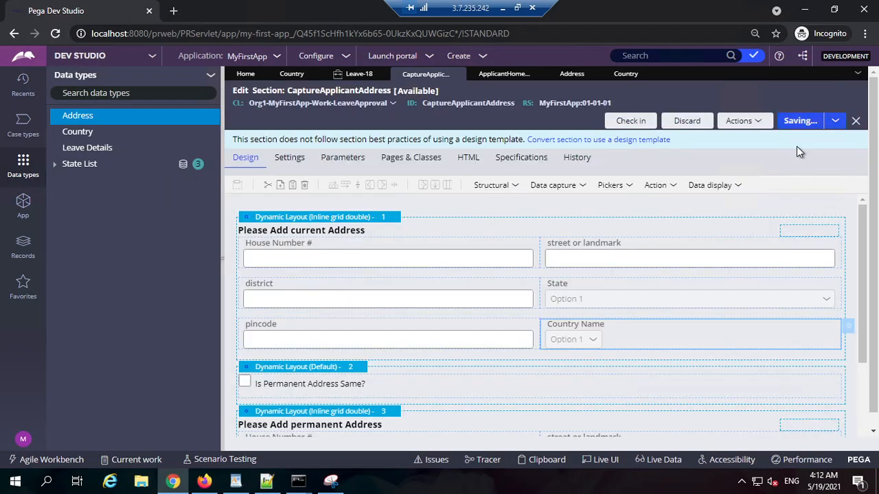
Reload the Leave-18 applicant address step and check the placeholder in the Country Name dropdown.
click(359, 74)
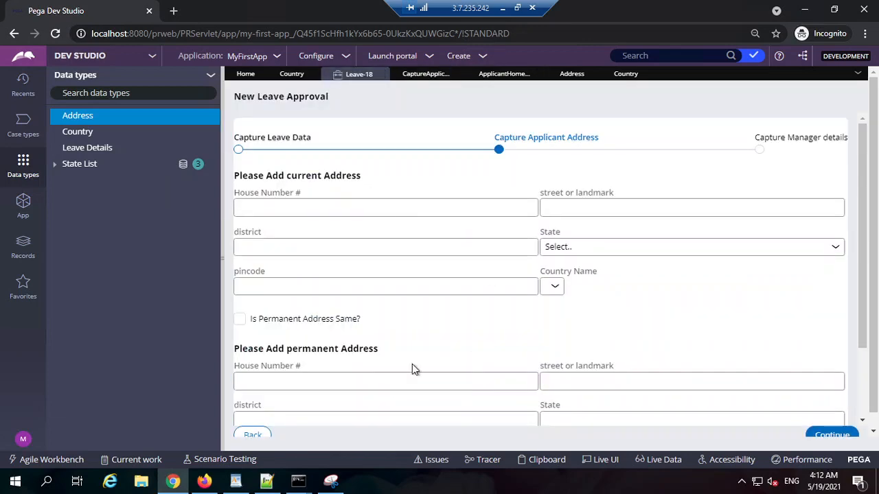
scroll(413, 369, down, 3)
click(254, 436)
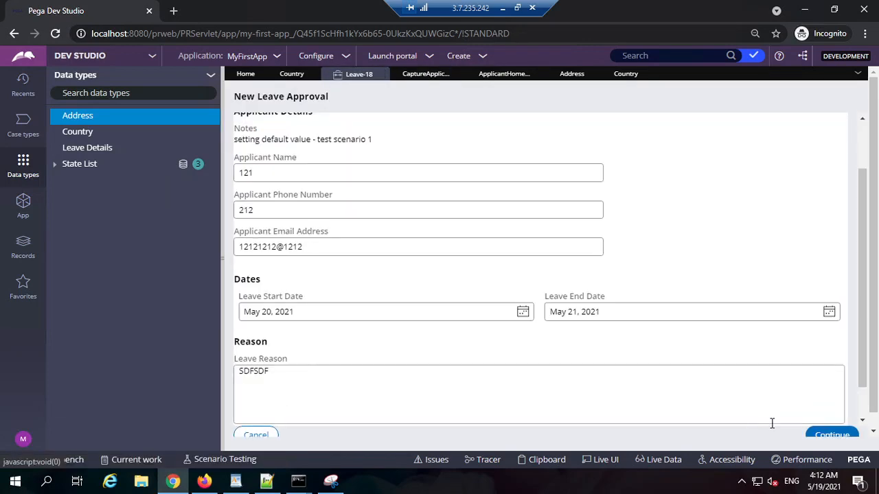
click(829, 435)
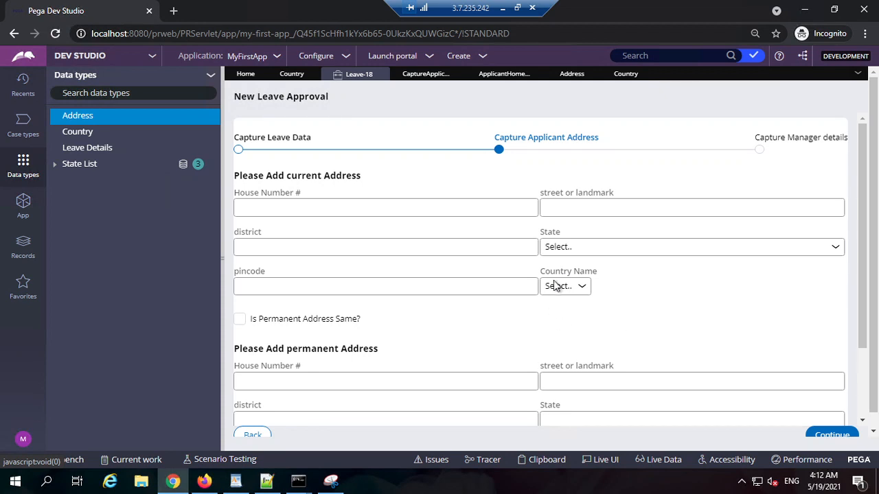
click(581, 293)
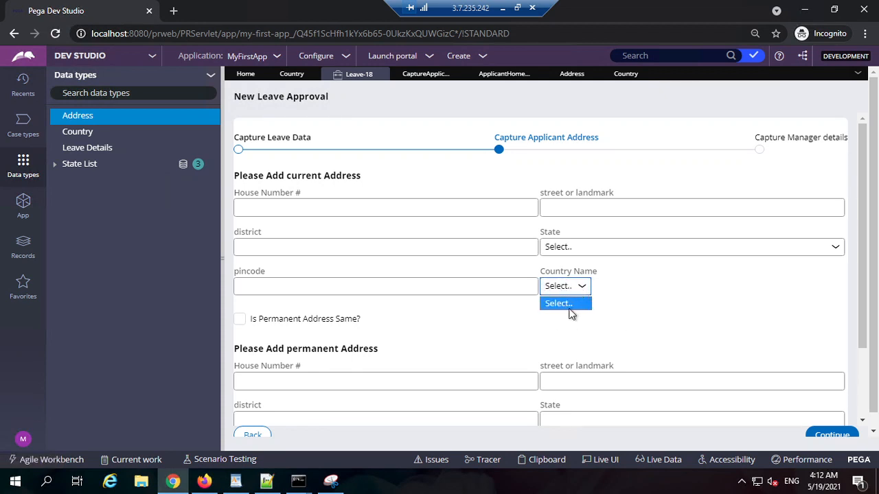
click(572, 295)
Give the Country Name dropdown in the CaptureApplicantAddress section a custom width of 100% and save the section.
click(421, 76)
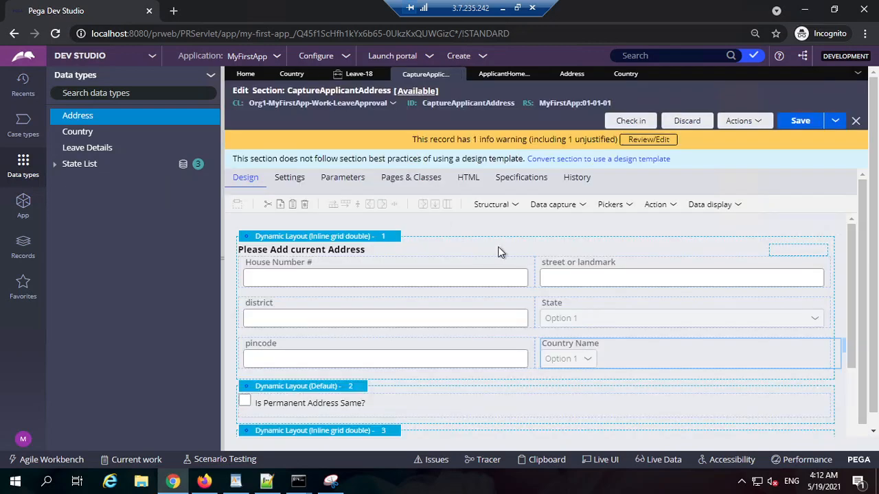
double_click(824, 337)
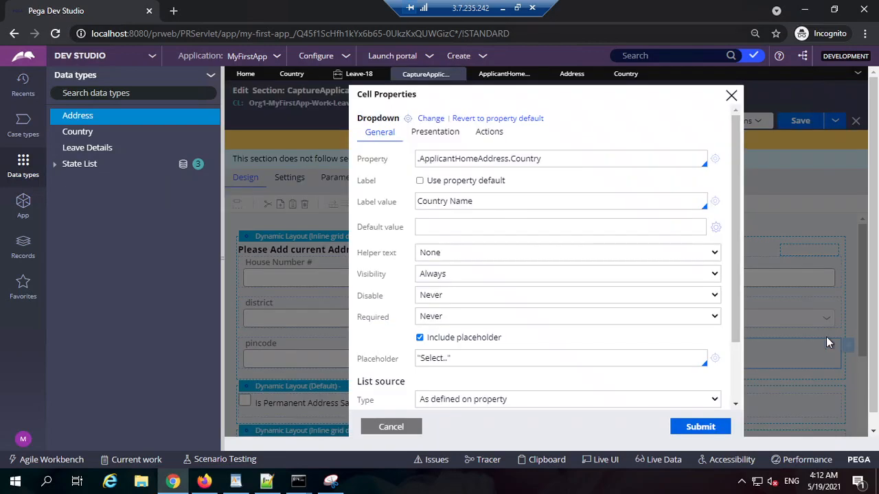
click(444, 139)
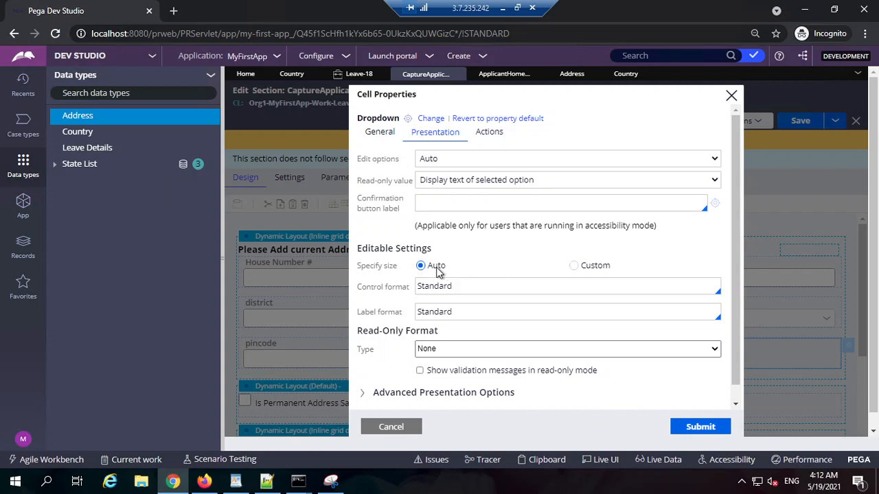
click(602, 272)
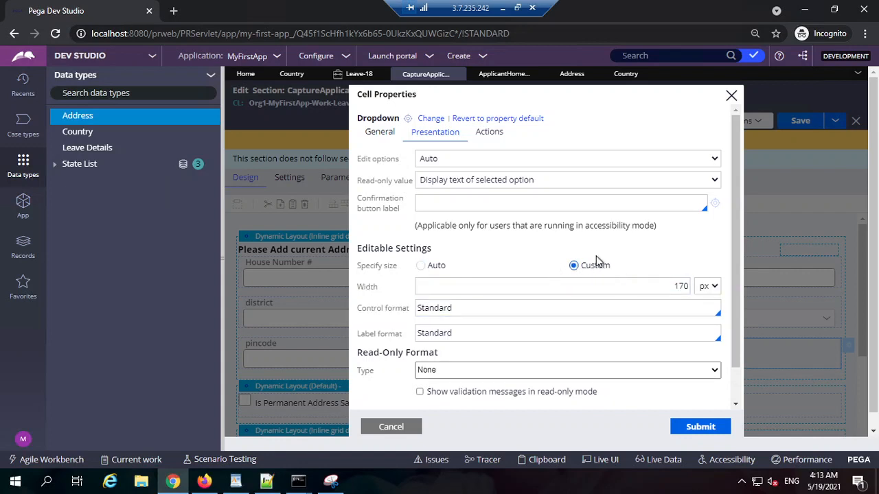
double_click(664, 295)
text(10)
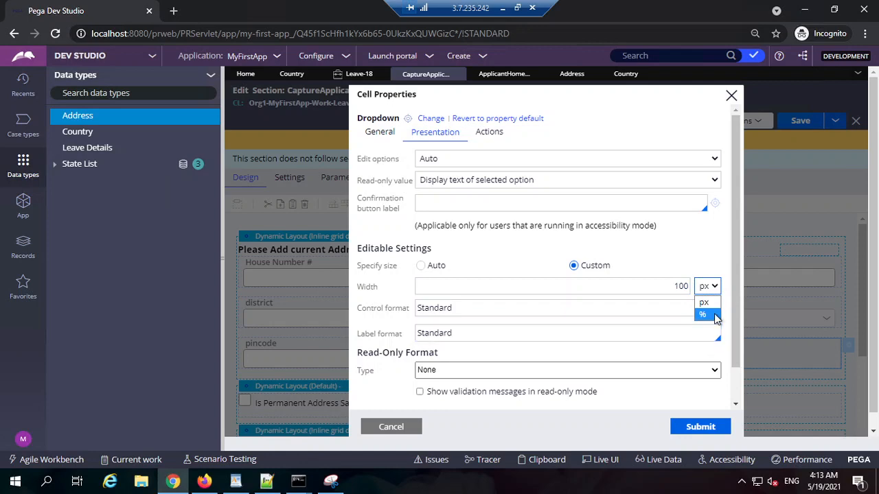
click(702, 314)
scroll(673, 359, down, 2)
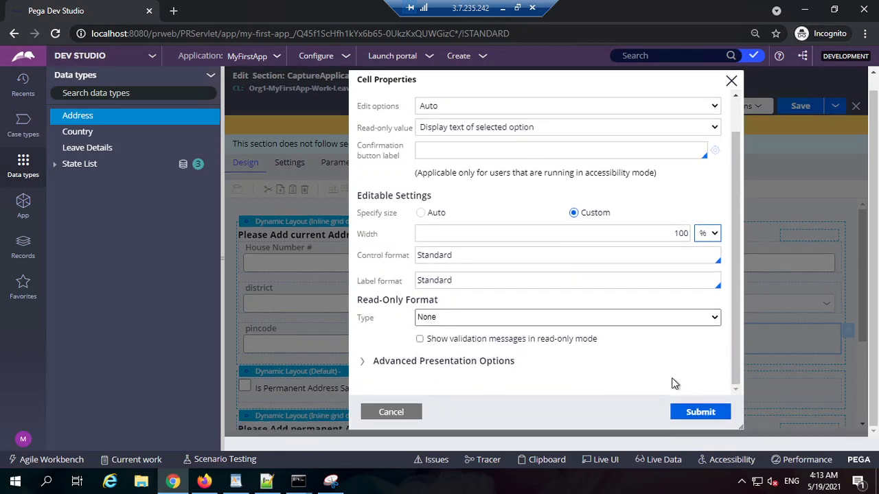
click(699, 415)
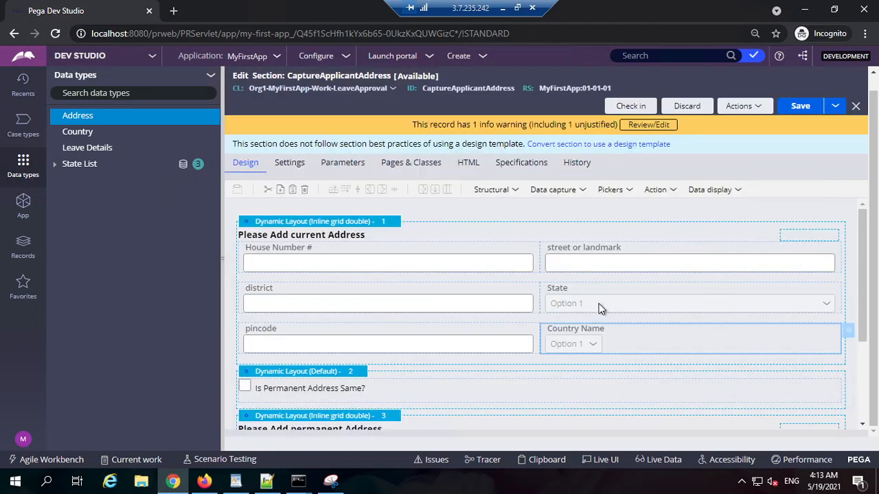
click(800, 106)
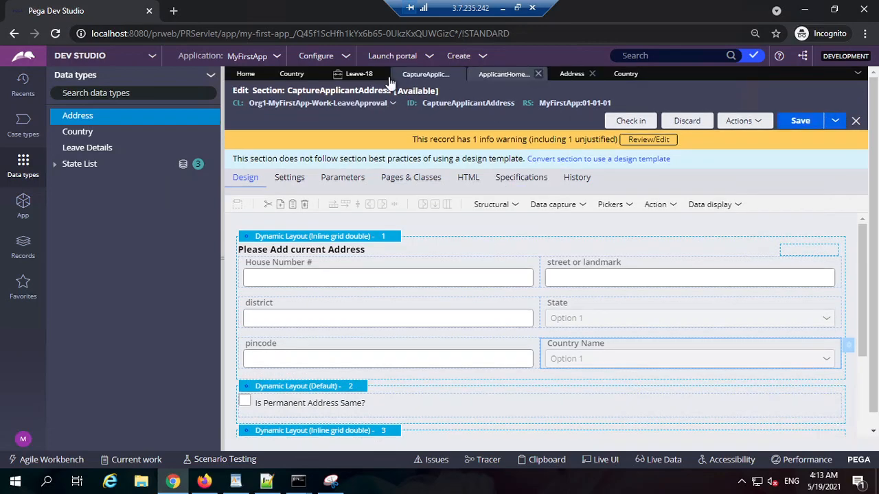
Reload the Leave-18 address step and check the Country Name dropdown's width and options.
click(358, 73)
click(253, 437)
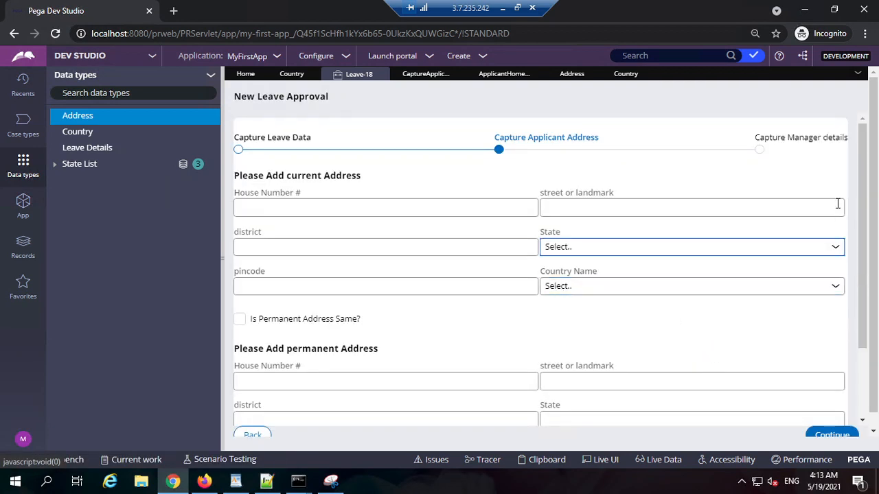
click(588, 295)
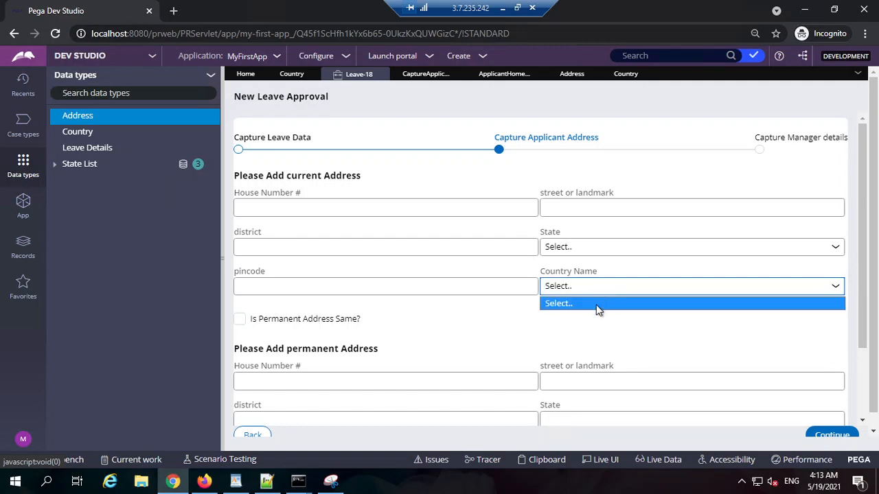
click(582, 328)
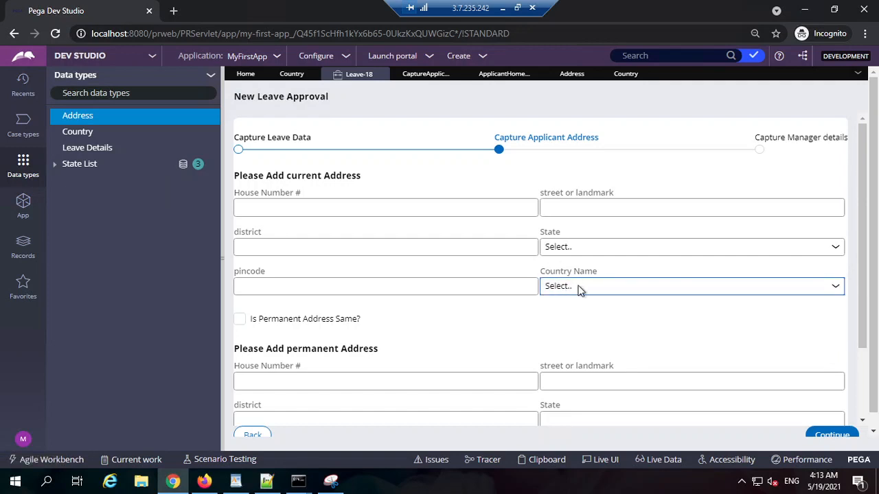
Review the country records in the Country data type's local data storage.
click(292, 74)
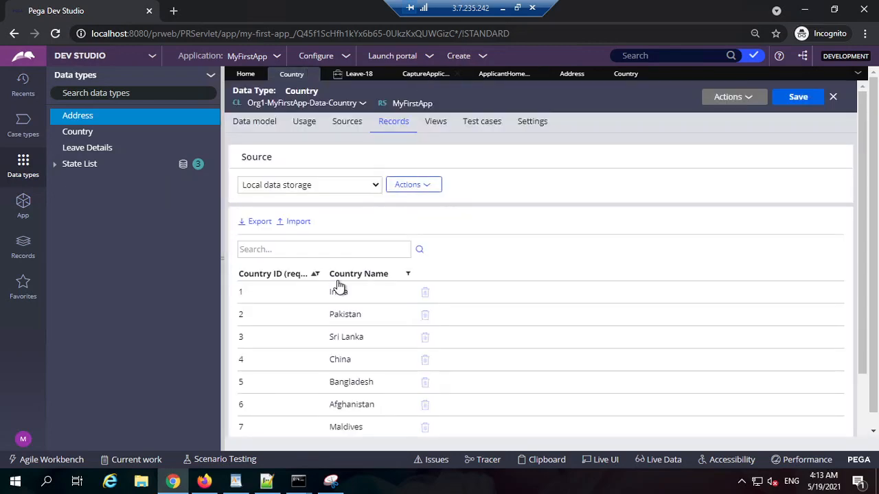
scroll(371, 323, down, 2)
scroll(350, 264, up, 2)
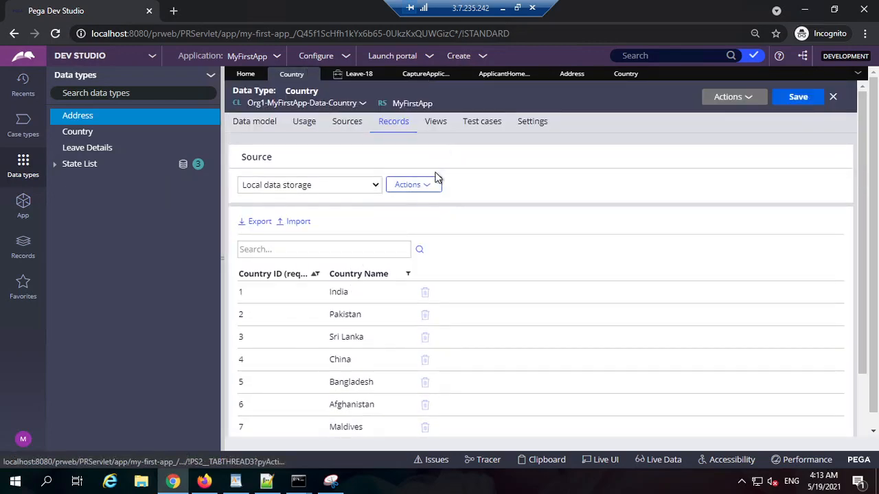
Open the Country data page from the Country data type's sources and examine its ID and definition.
click(347, 121)
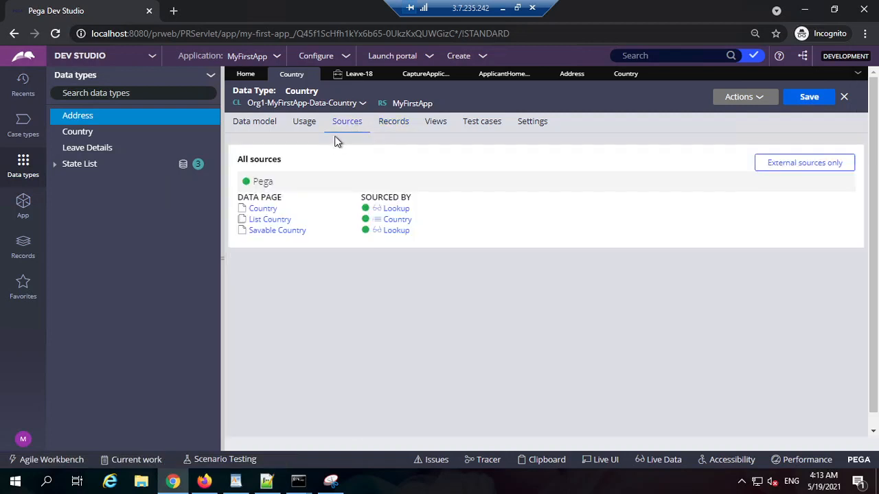
click(266, 211)
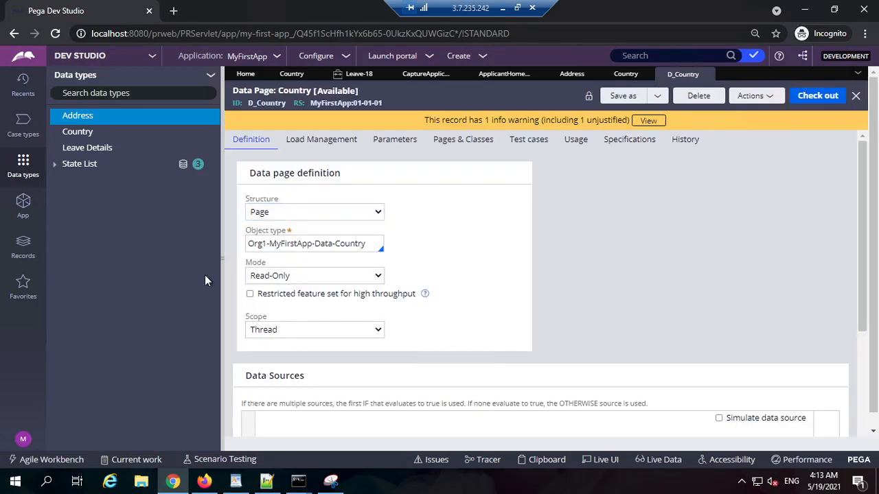
triple_click(268, 107)
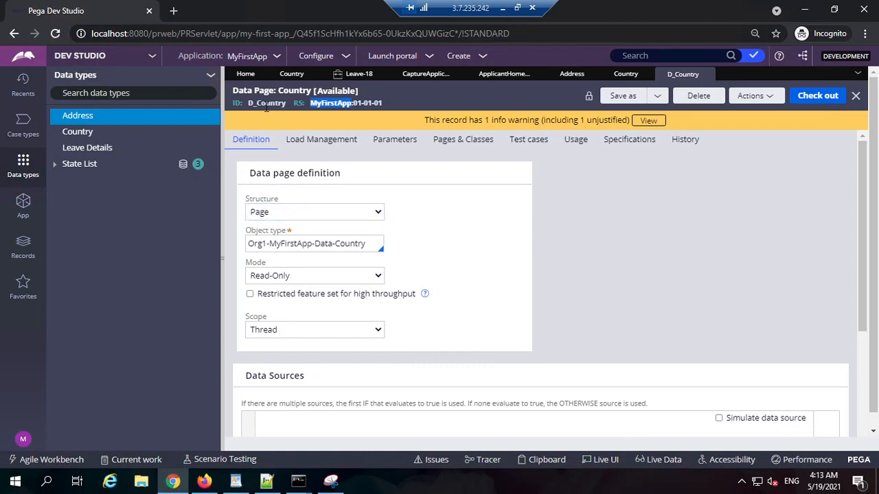
Collapse the data types explorer and examine the Country data page's name and ID.
click(523, 235)
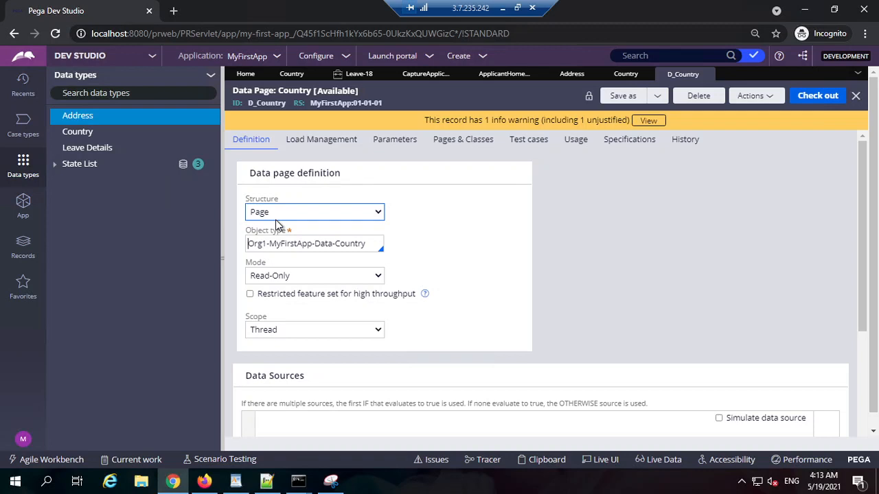
click(222, 259)
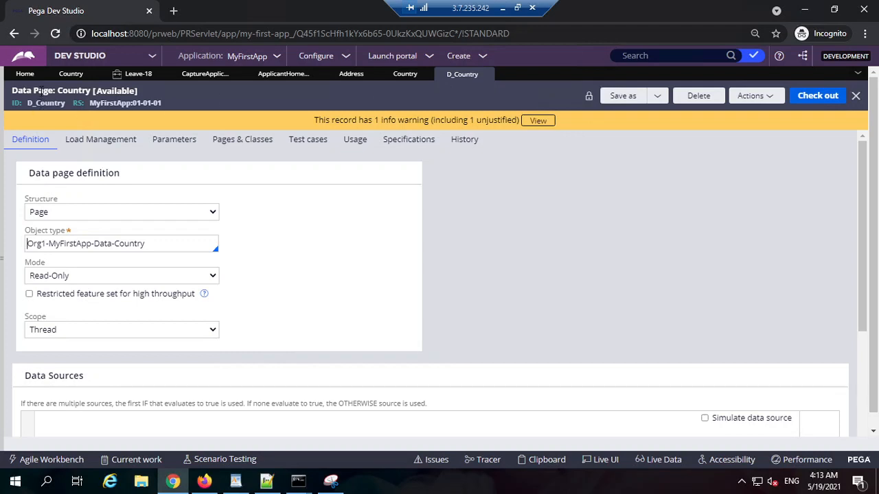
drag(42, 91, 31, 92)
triple_click(41, 94)
double_click(44, 104)
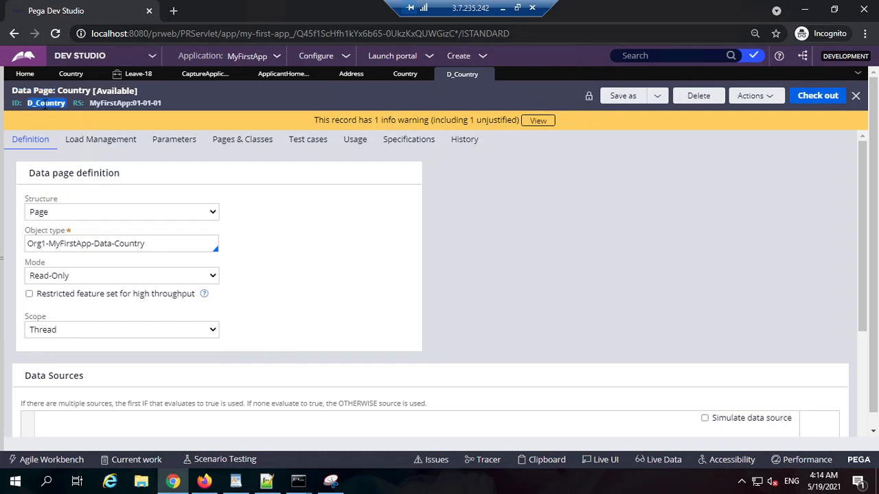
double_click(32, 103)
click(22, 105)
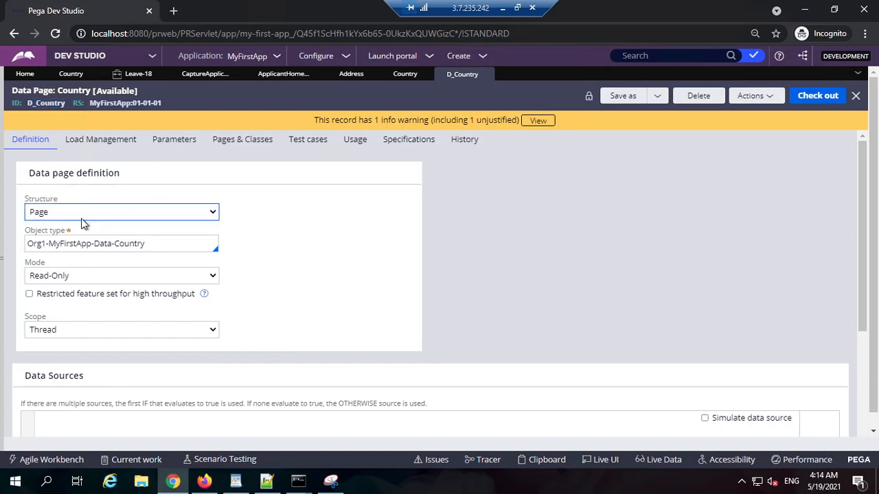
Examine the Country data page's data source and its available structure options.
scroll(191, 320, down, 3)
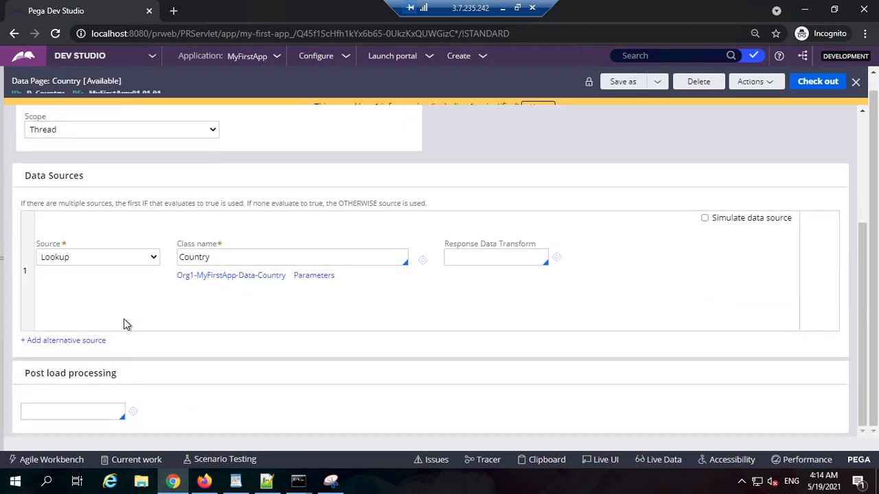
scroll(110, 206, up, 2)
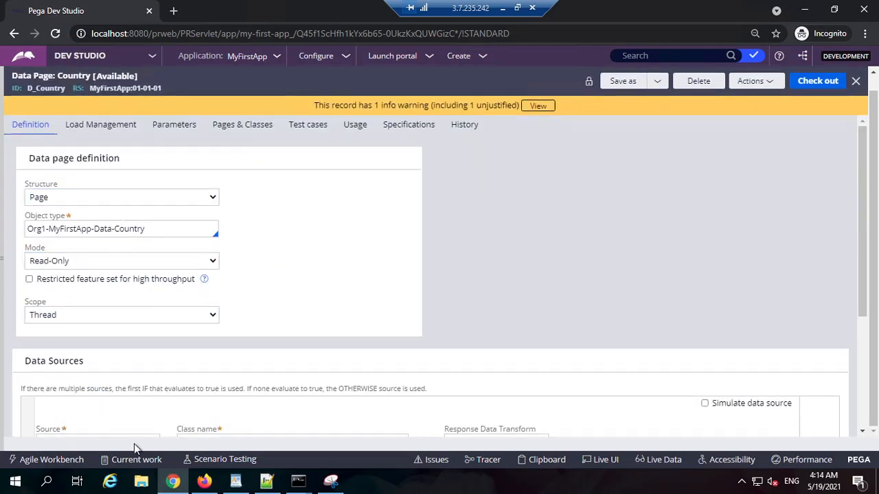
scroll(184, 244, down, 2)
scroll(160, 362, up, 5)
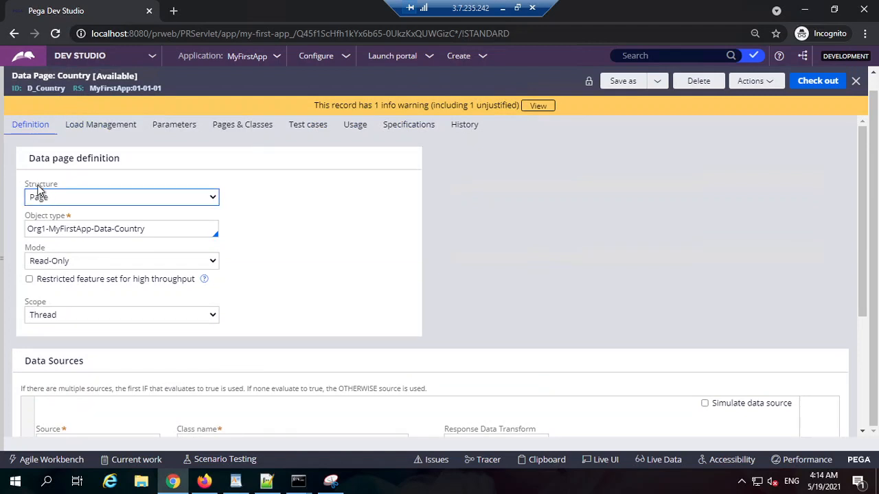
click(88, 200)
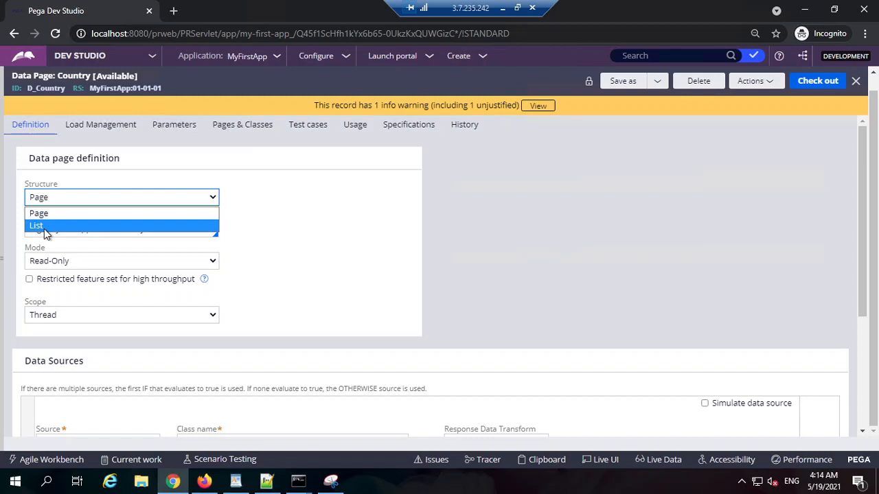
click(679, 143)
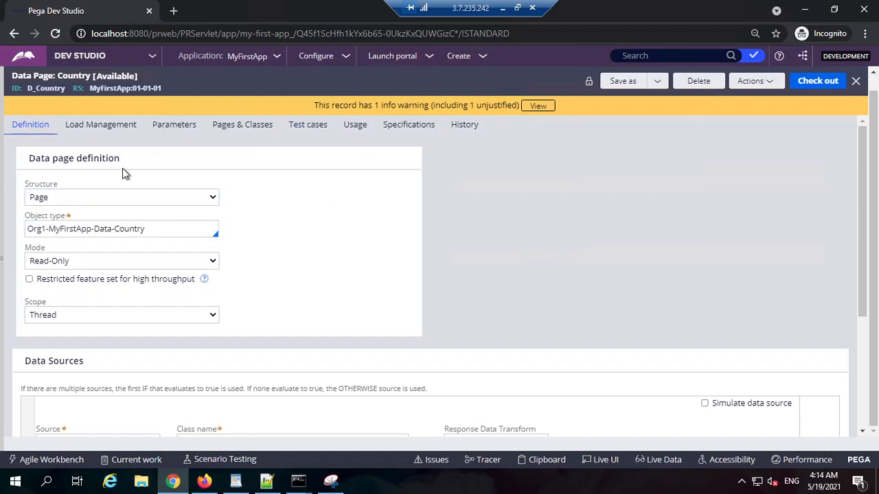
Open the run window for the D_Country data page, maximize it and go to the CountryID parameter value.
click(767, 84)
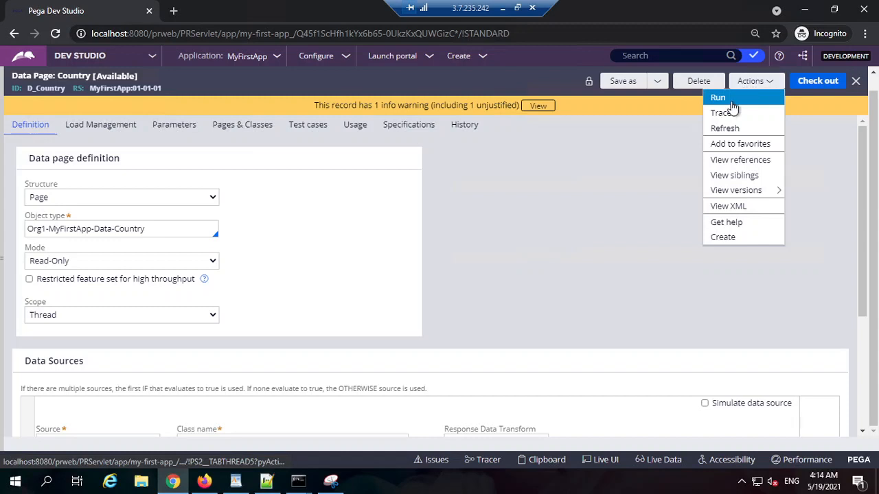
click(725, 100)
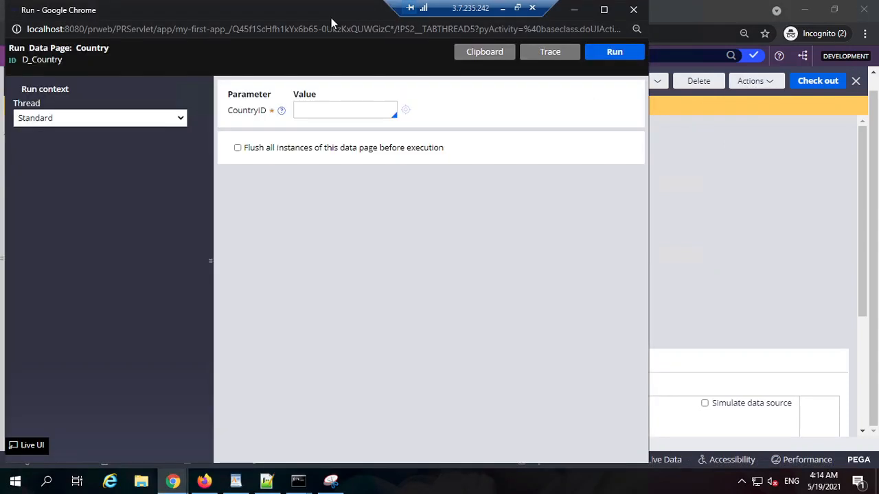
double_click(331, 19)
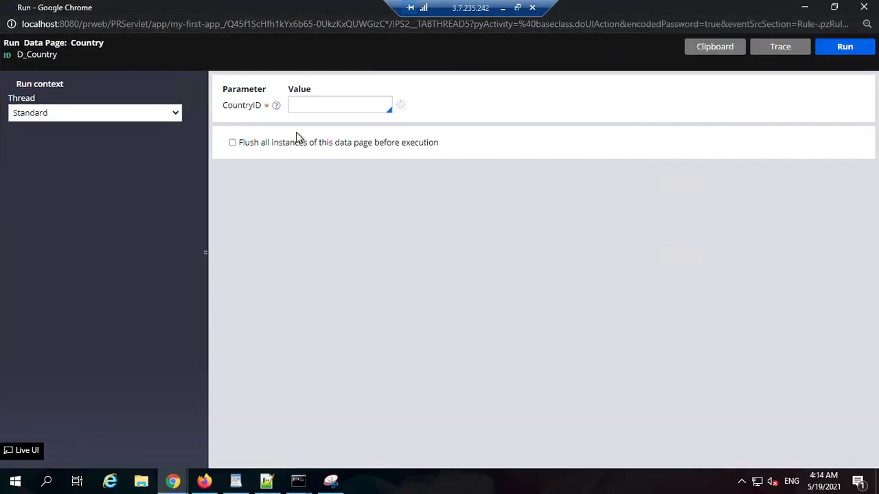
double_click(243, 106)
click(311, 108)
double_click(317, 103)
Look up the Country IDs in the Country data type's records.
click(804, 7)
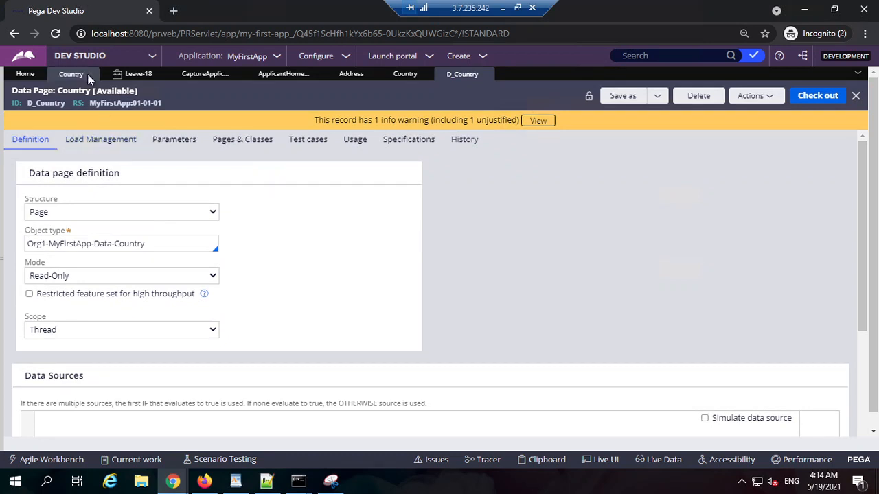
click(85, 74)
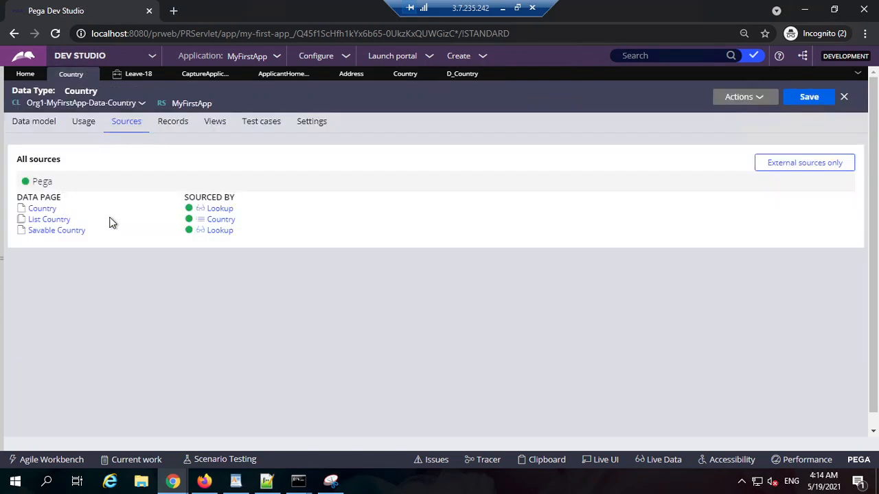
click(175, 123)
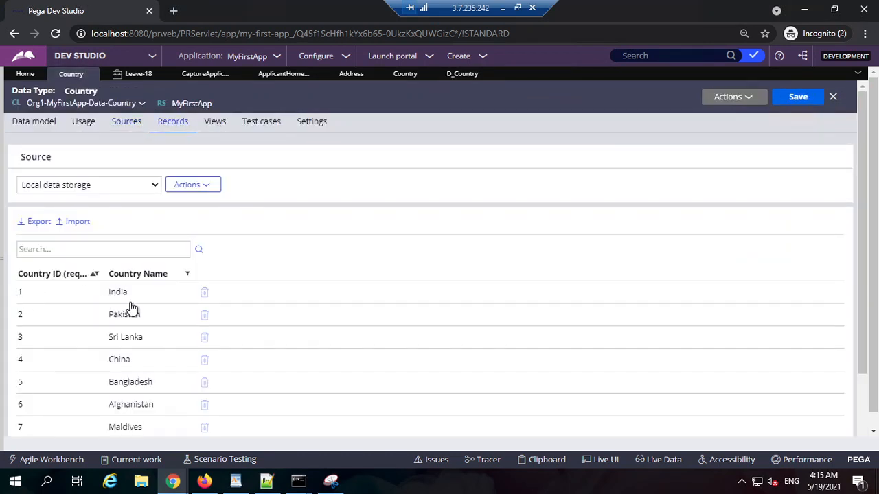
Run D_Country with CountryID 1, flushing all instances before execution, and review the returned properties.
mouse_move(173, 481)
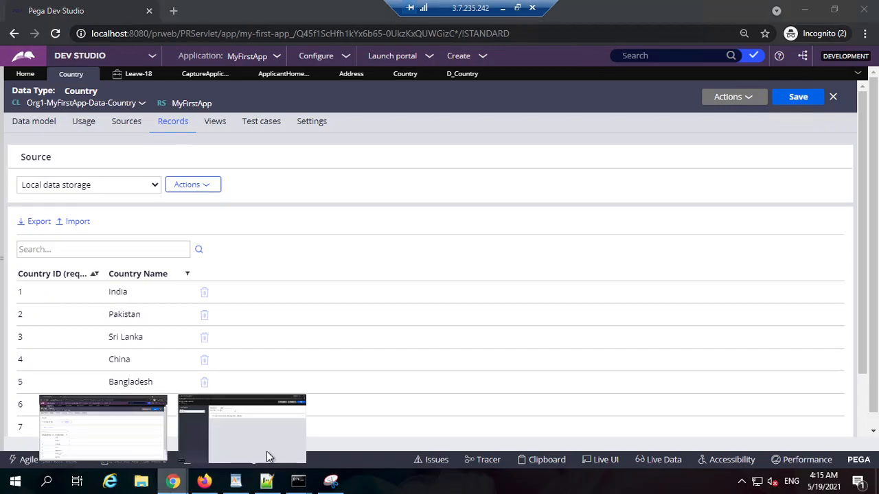
click(297, 438)
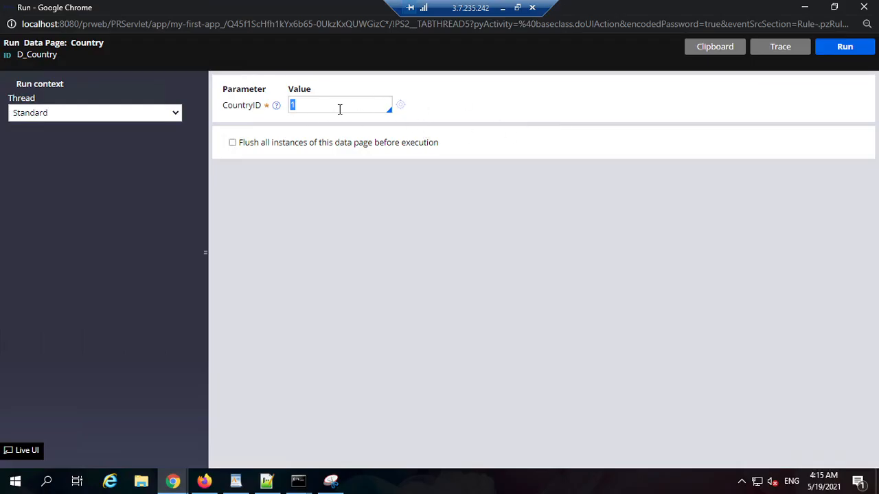
click(232, 142)
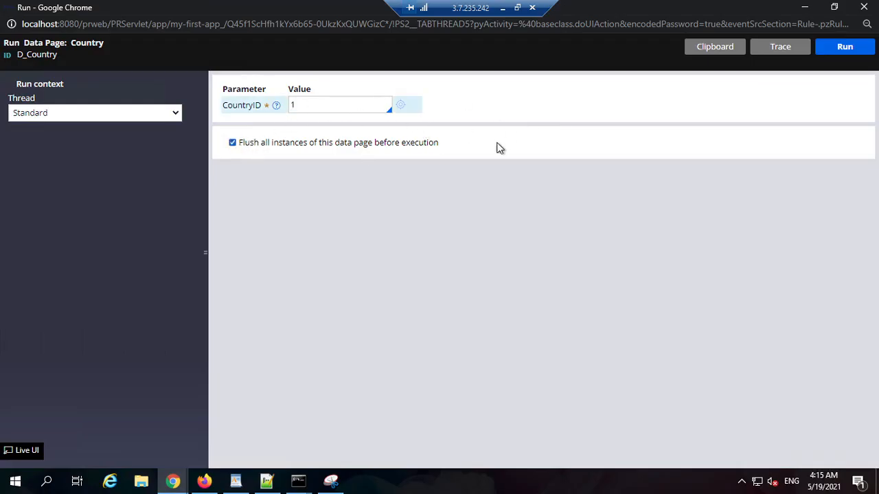
click(852, 48)
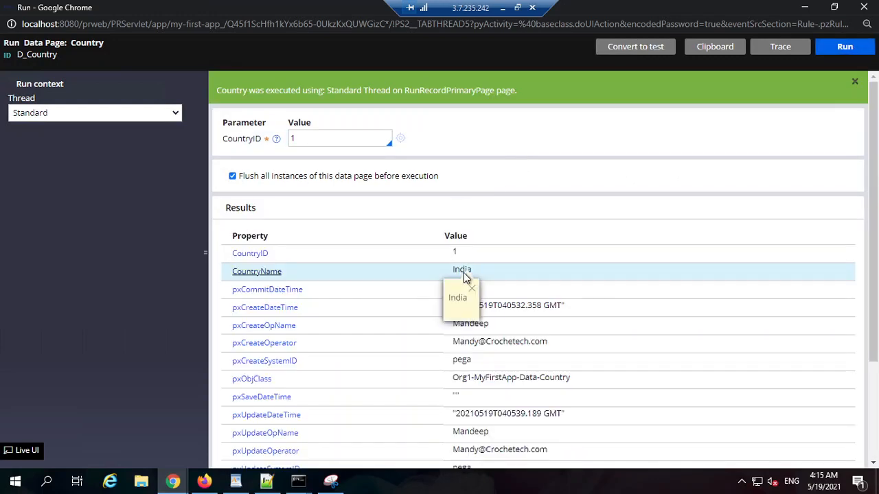
scroll(507, 276, down, 2)
scroll(480, 206, up, 1)
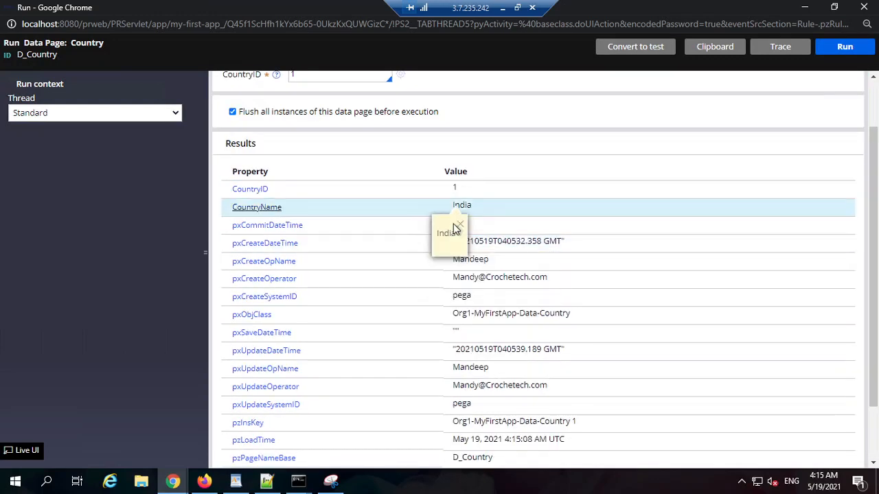
scroll(494, 123, up, 1)
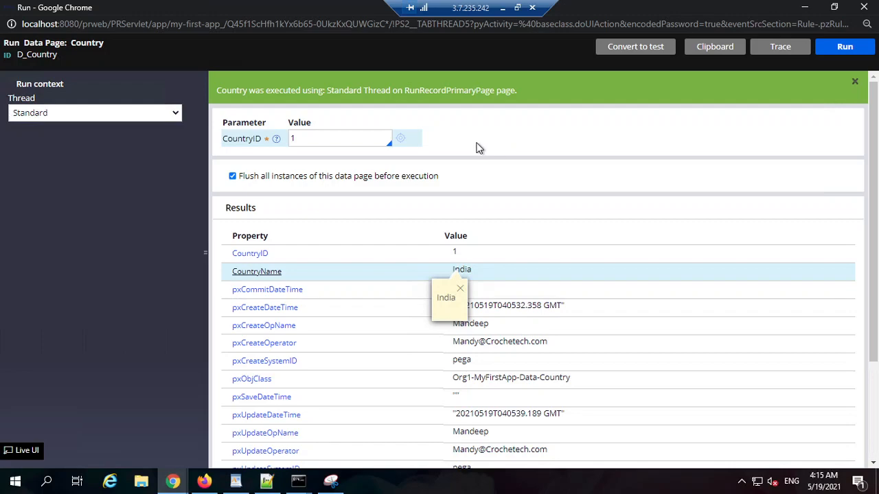
double_click(330, 140)
scroll(529, 304, down, 2)
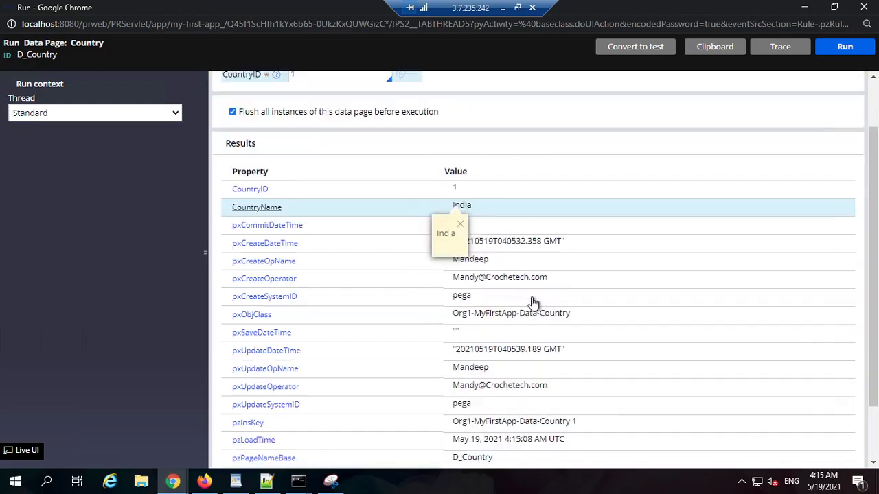
Check the country records again and rerun D_Country with CountryID 5 to check the returned country name.
click(805, 7)
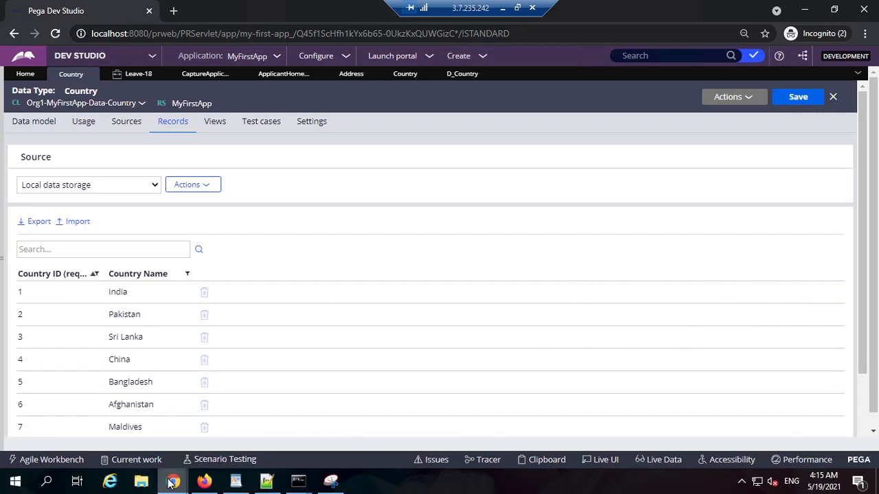
mouse_move(172, 484)
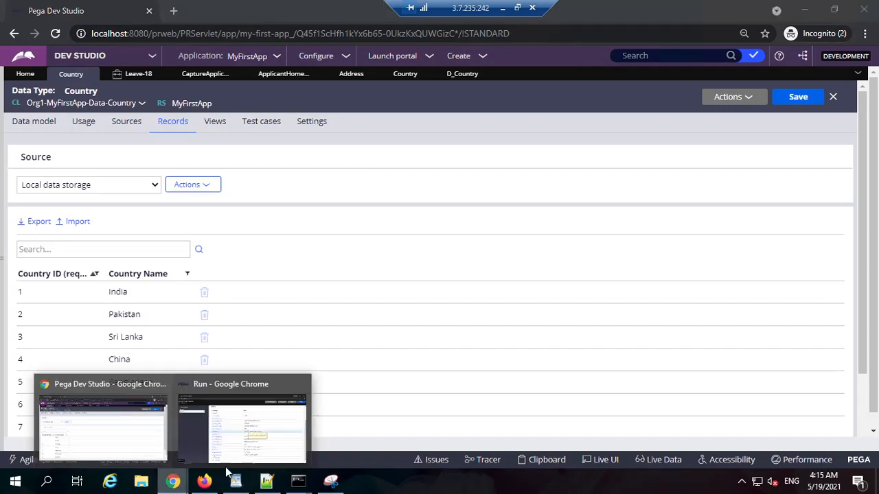
click(247, 425)
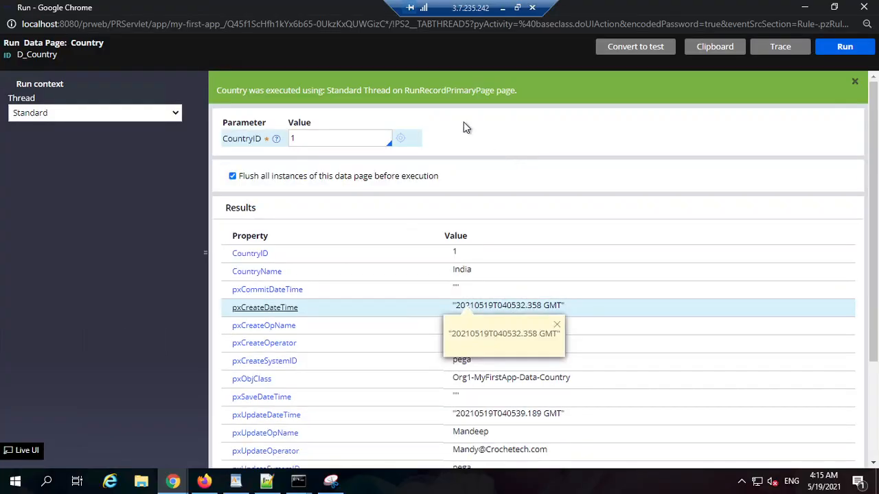
click(330, 138)
text(5)
click(844, 52)
mouse_move(466, 278)
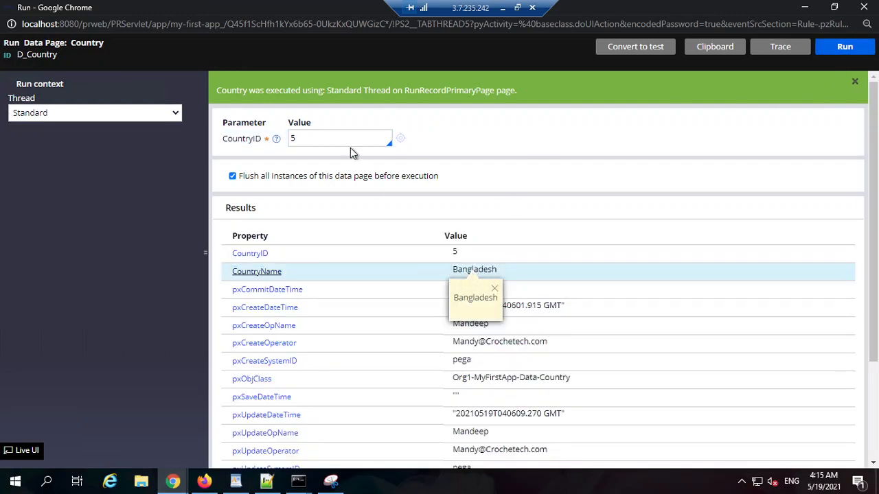
click(805, 6)
Compare the D_Country data page's object type with the class of the Country data type.
click(462, 76)
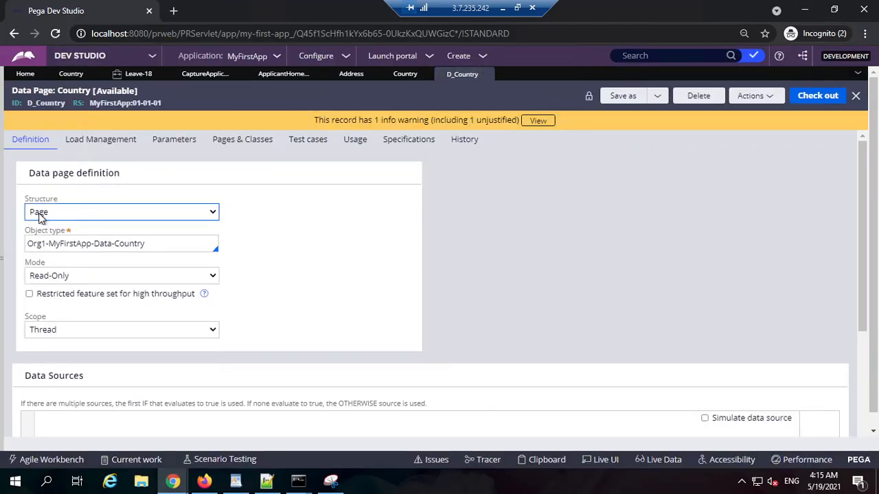
double_click(46, 103)
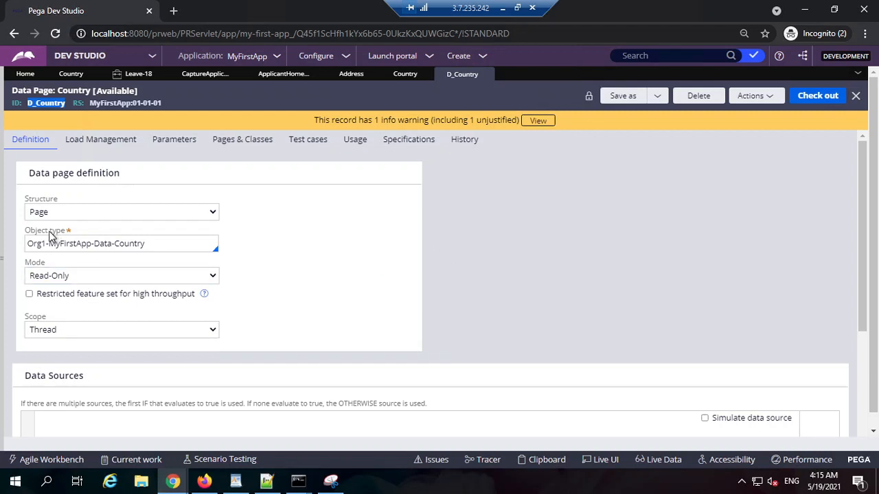
triple_click(86, 244)
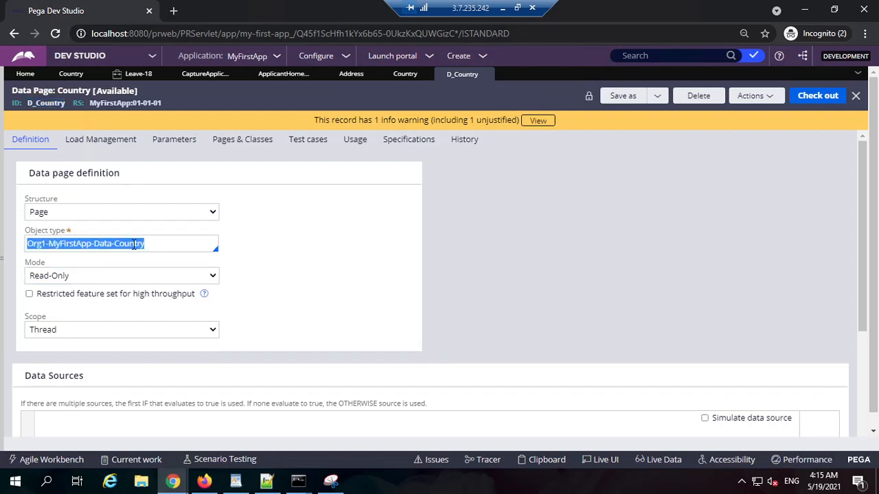
double_click(107, 243)
double_click(129, 243)
click(70, 75)
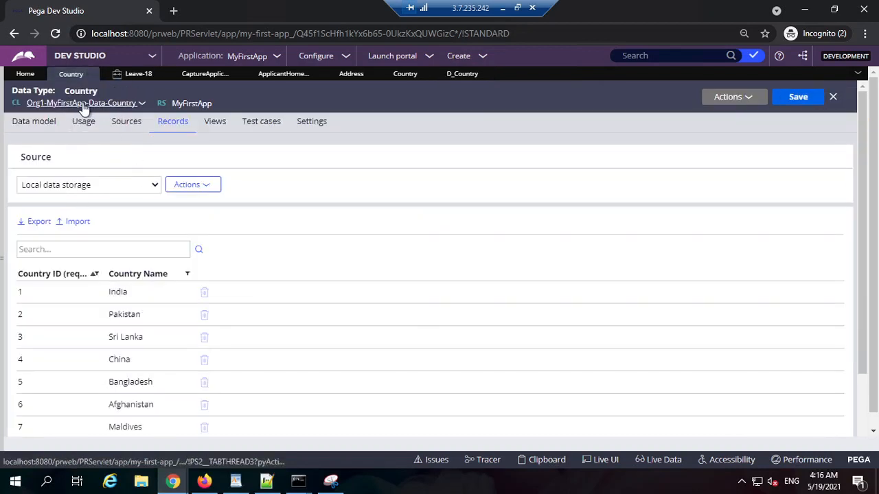
click(458, 76)
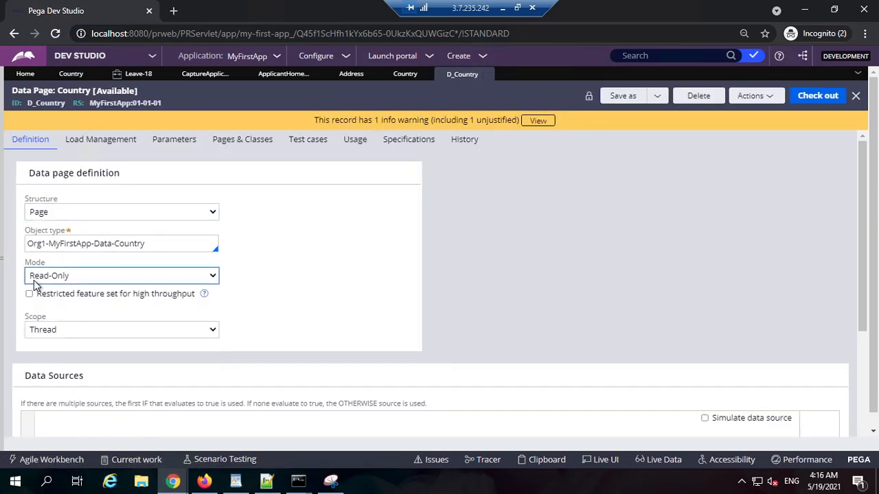
Examine the mode options available for the D_Country data page.
click(81, 278)
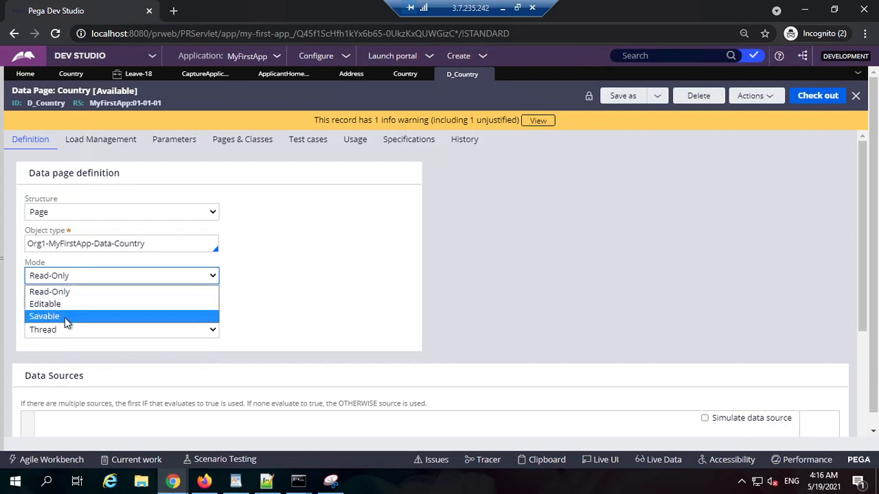
click(502, 265)
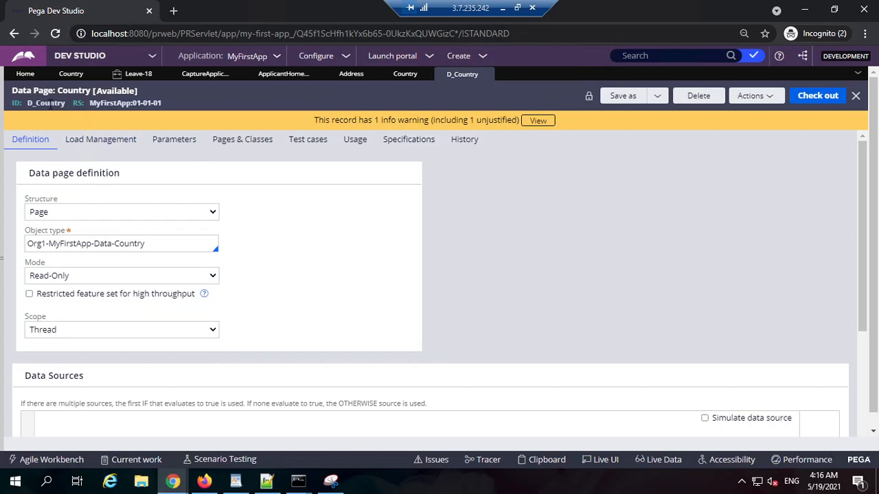
double_click(50, 103)
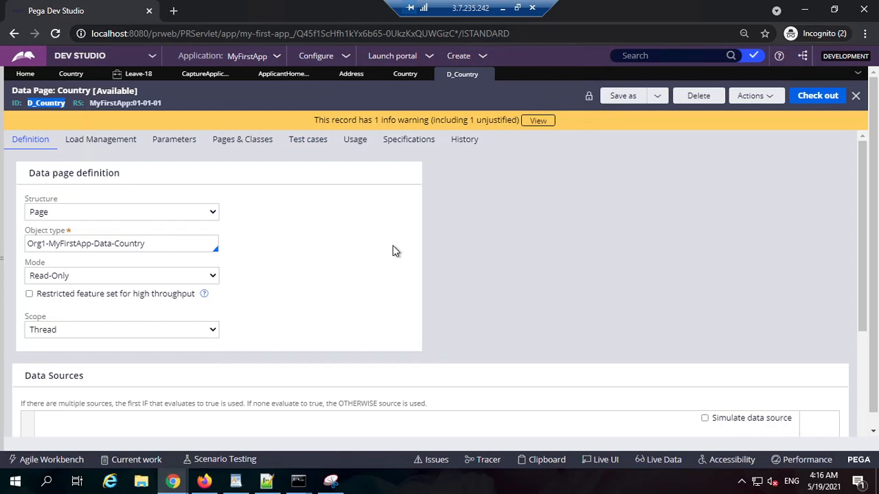
click(63, 281)
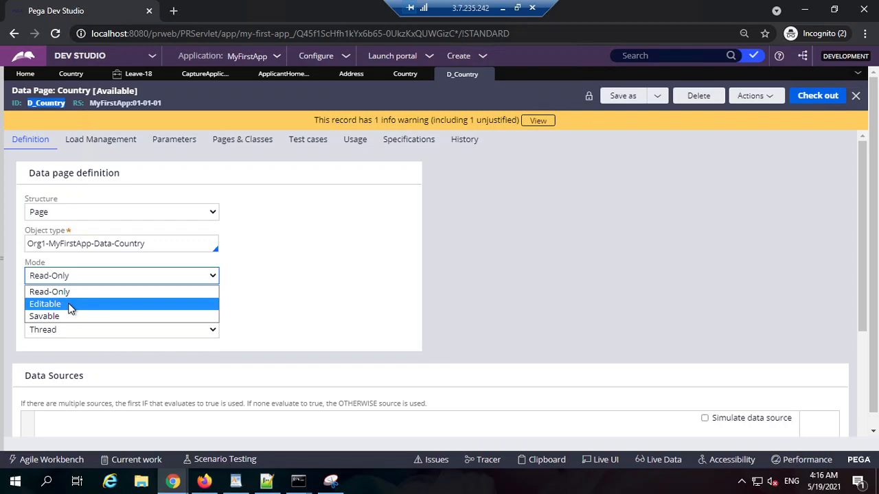
click(388, 289)
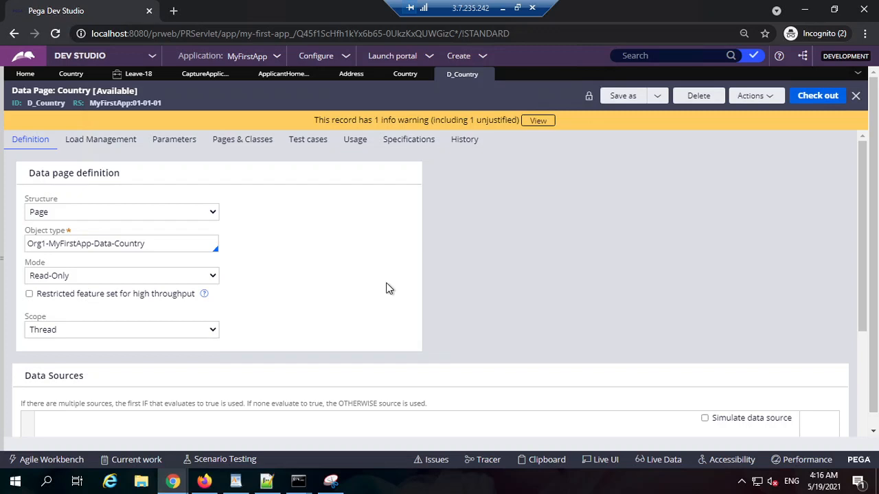
Review the scope of the D_Country data page and check the Country Name choices in the Leave-18 form's current address.
scroll(435, 287, down, 2)
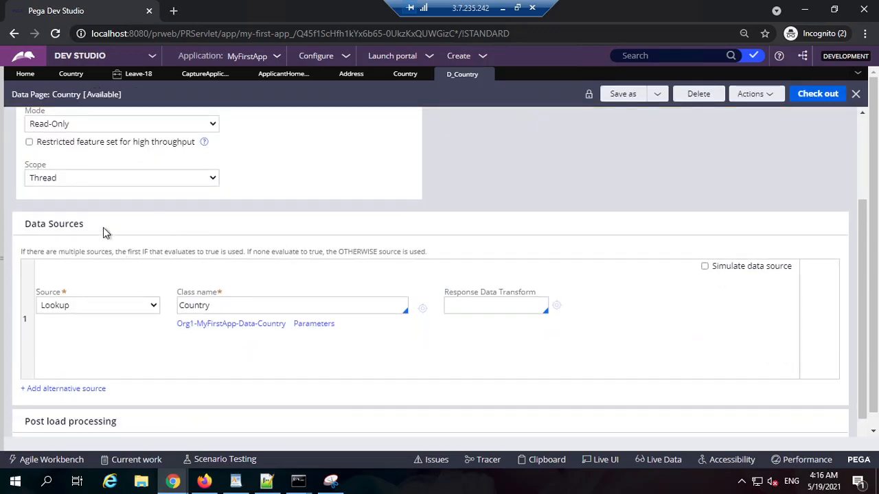
click(38, 175)
click(139, 74)
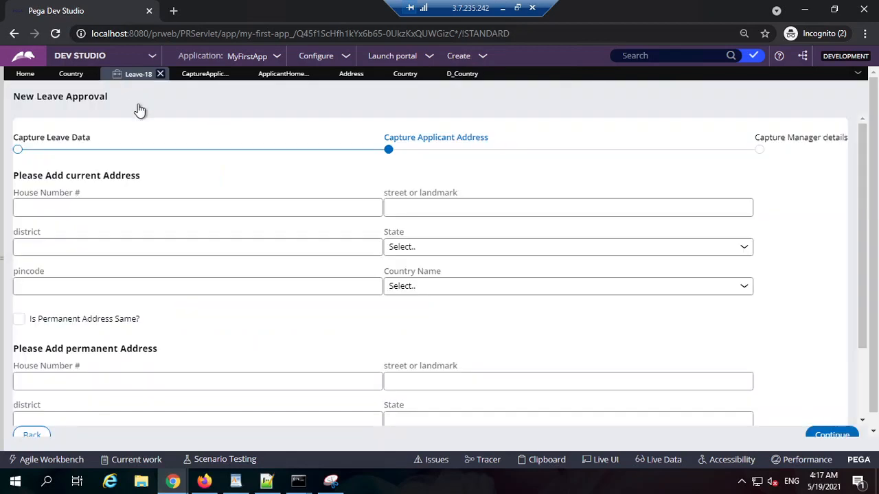
click(431, 285)
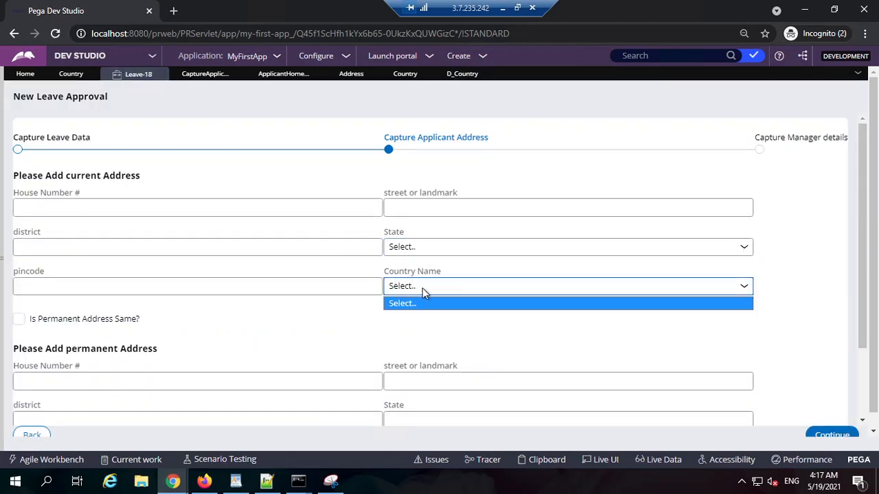
Open the Clipboard viewer from the D_Country data page, maximize it and look through the thread's User Pages.
click(462, 74)
click(526, 461)
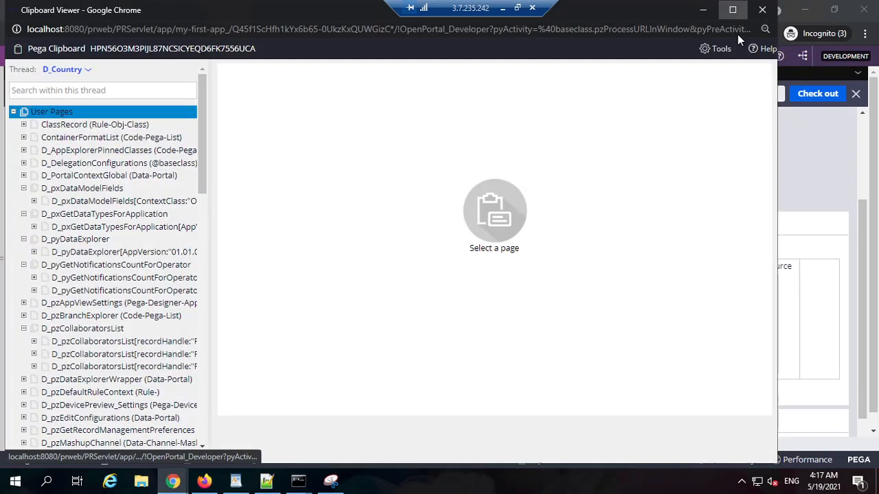
click(733, 10)
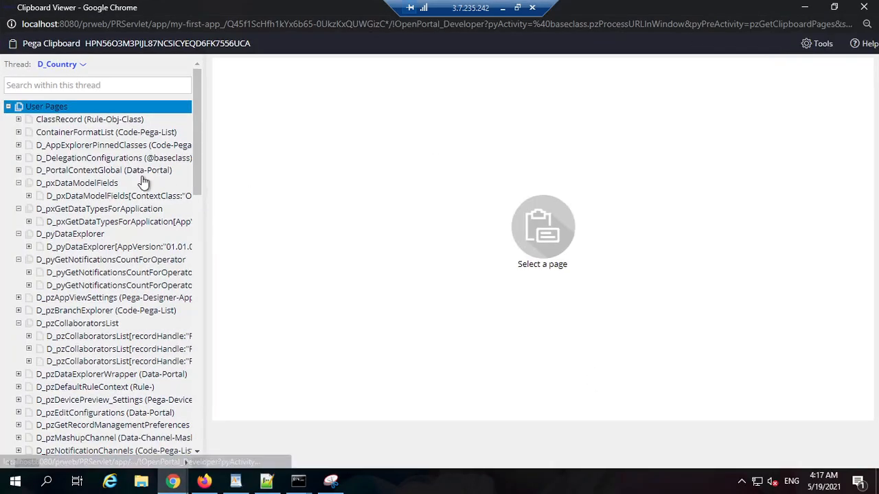
click(9, 108)
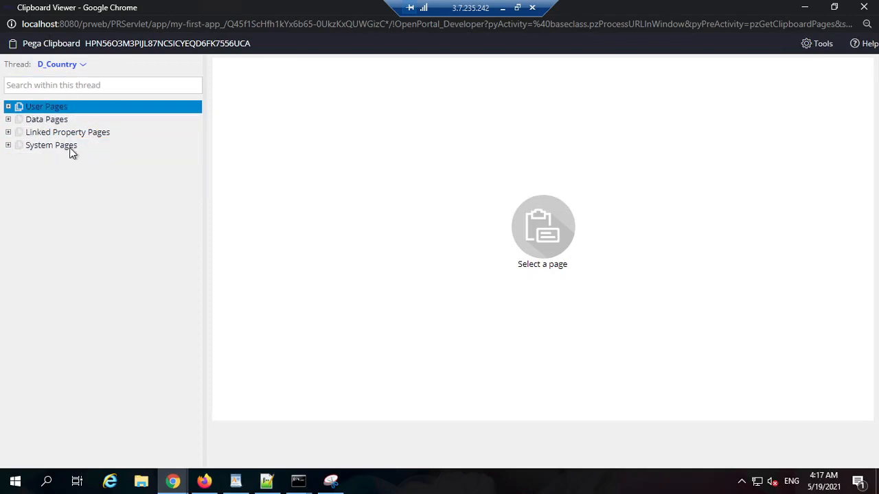
click(9, 107)
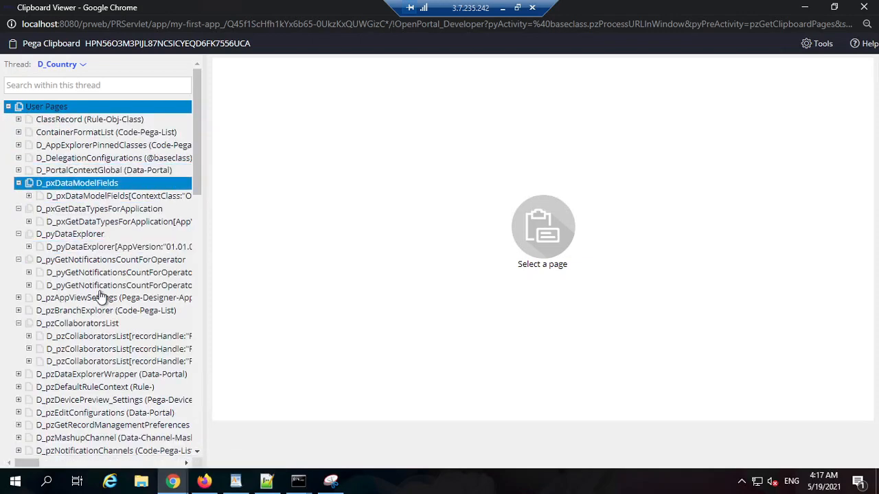
scroll(123, 300, down, 1)
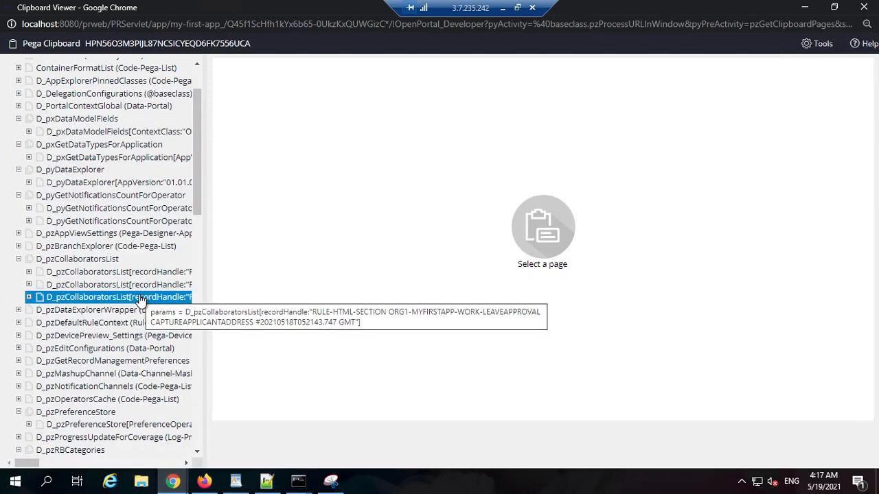
scroll(141, 300, down, 2)
scroll(141, 298, up, 3)
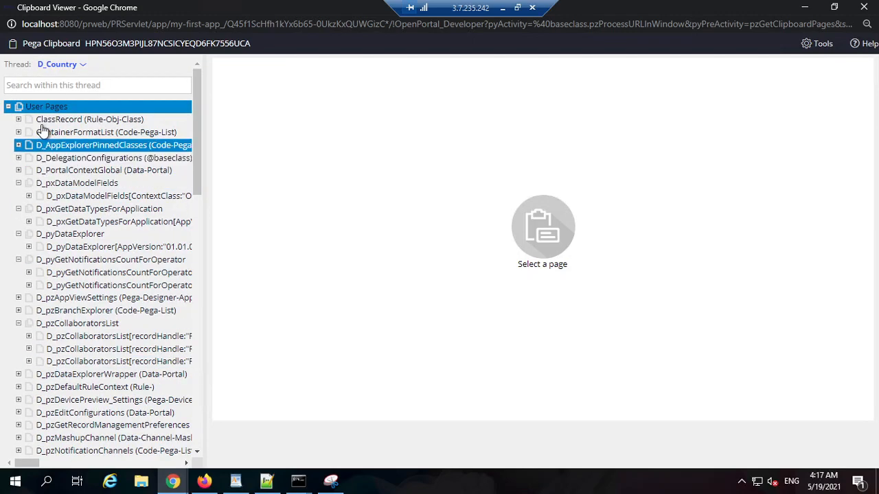
Collapse the User Pages and expand the Data Pages of the D_Country thread to view their scope categories.
click(8, 107)
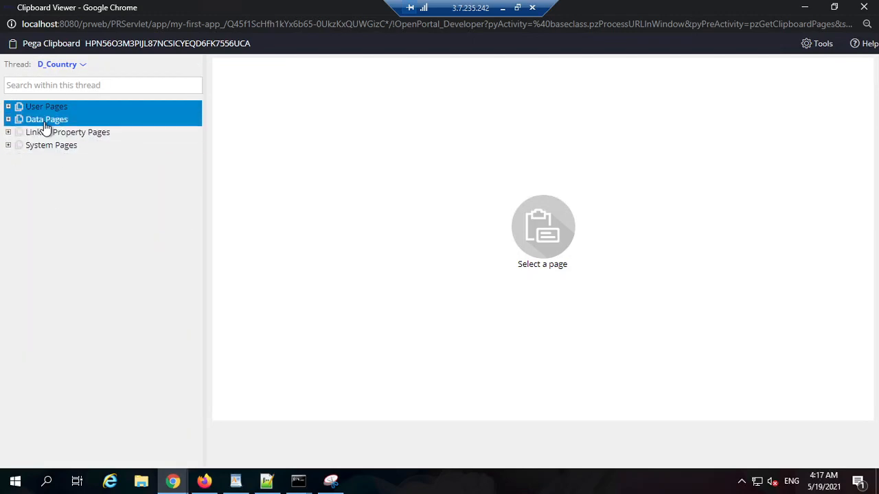
click(48, 122)
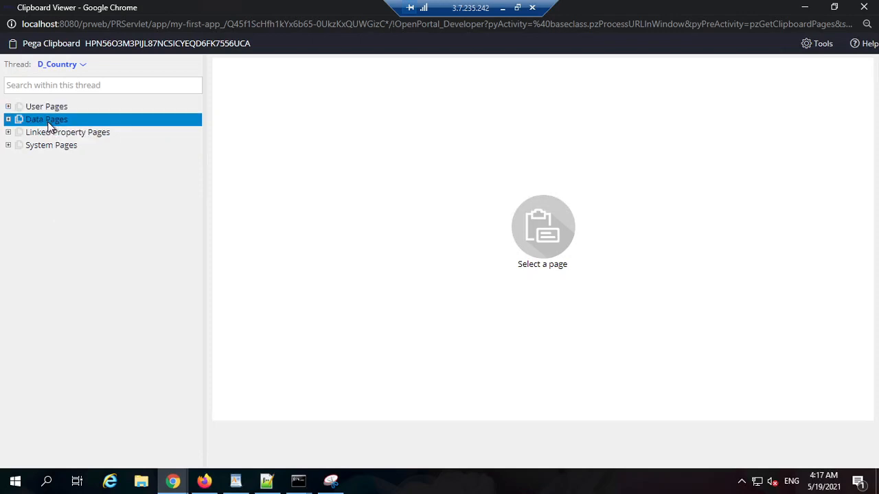
click(8, 121)
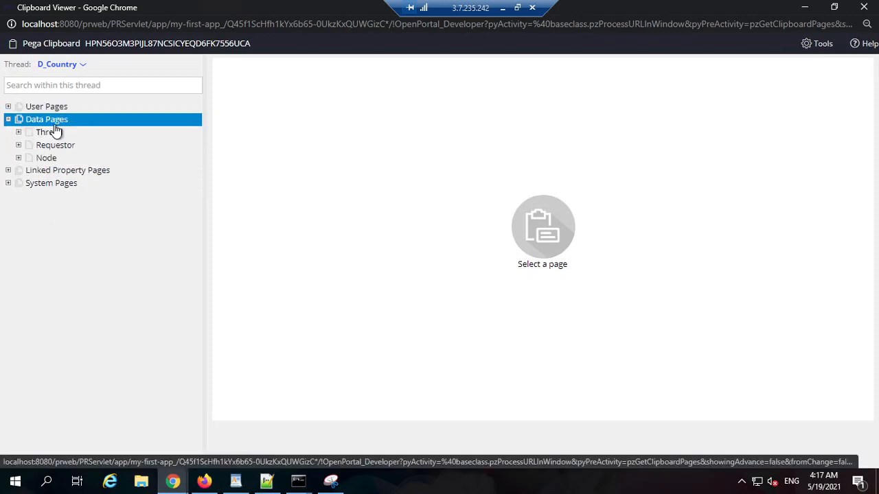
click(53, 131)
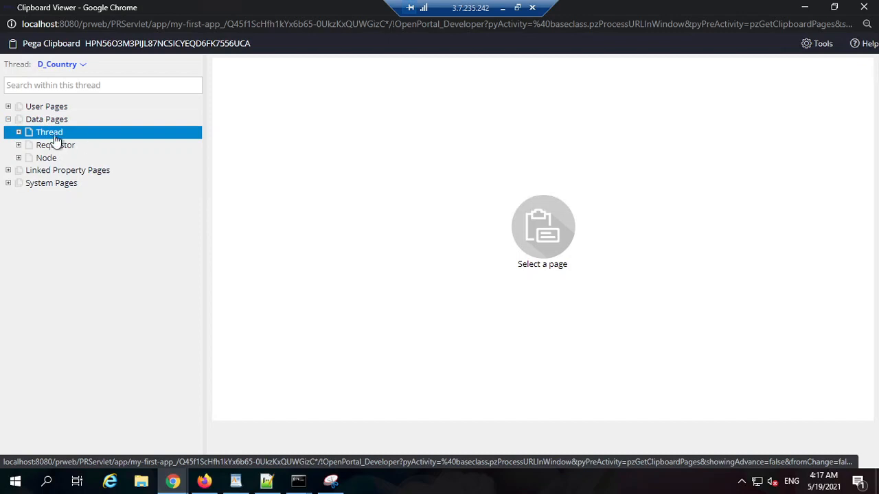
Switch the clipboard to the Leave-18 thread, expand its Data Pages and review the list of available threads.
click(60, 64)
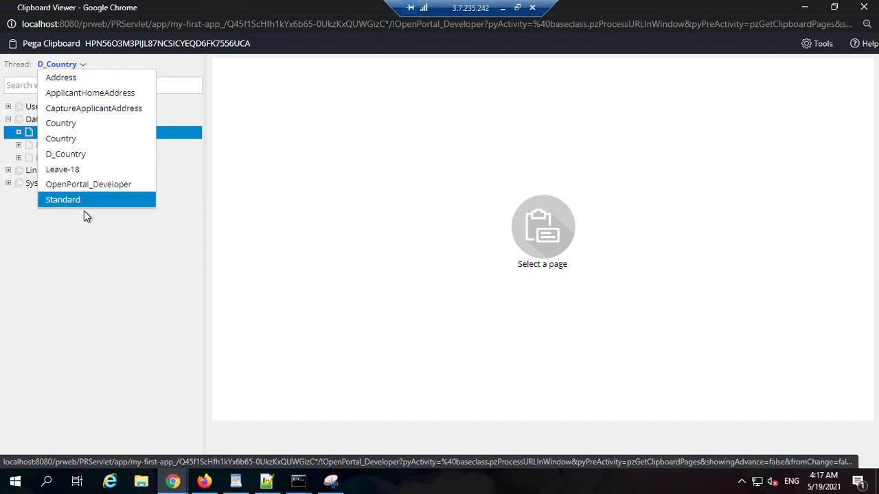
click(96, 176)
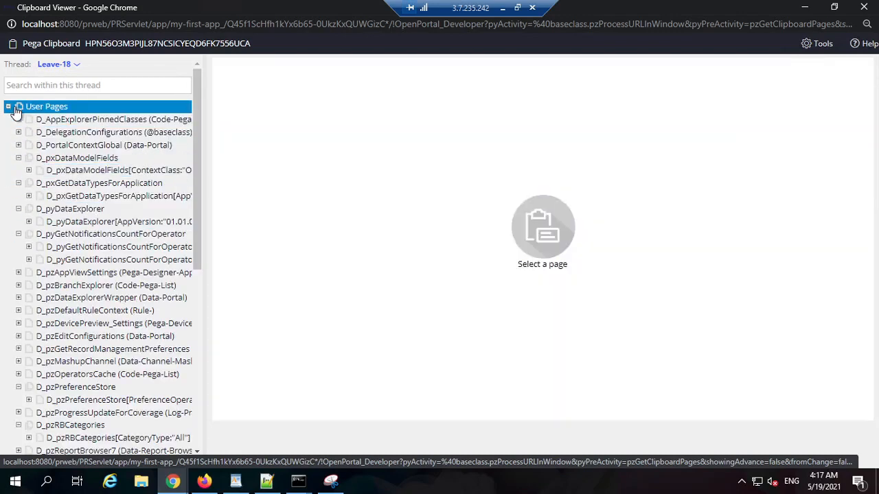
click(9, 107)
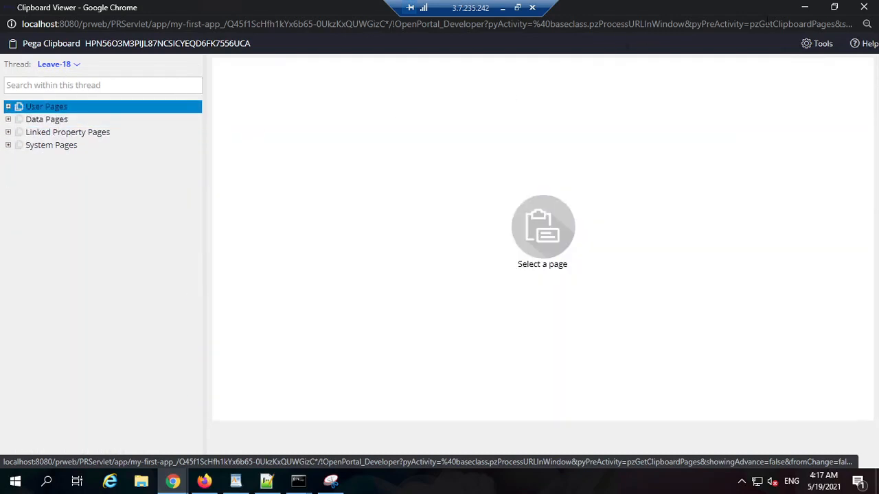
click(8, 120)
click(43, 135)
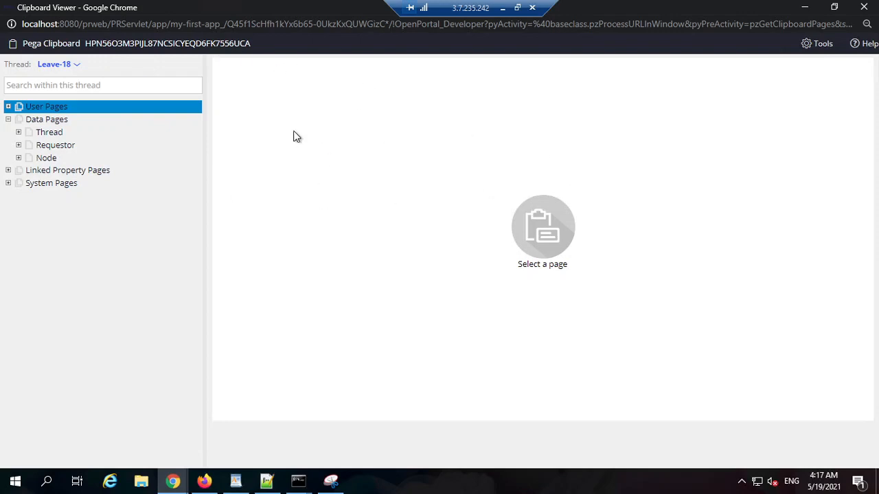
click(65, 67)
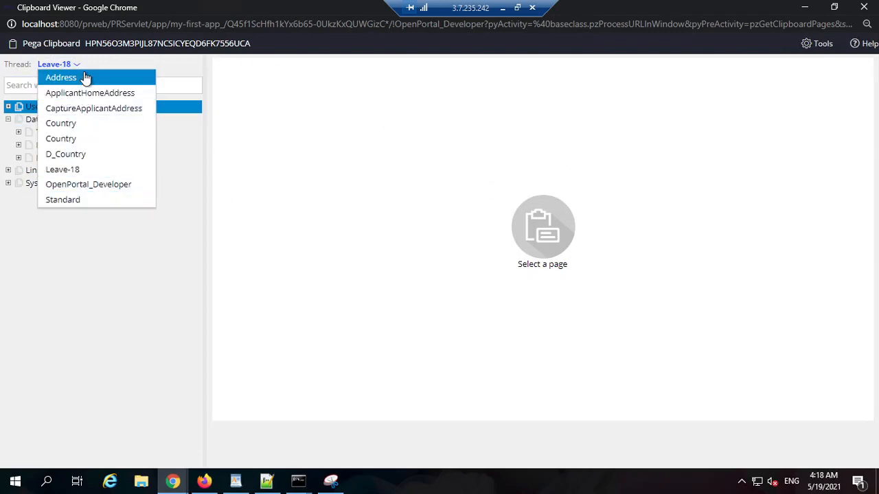
click(43, 256)
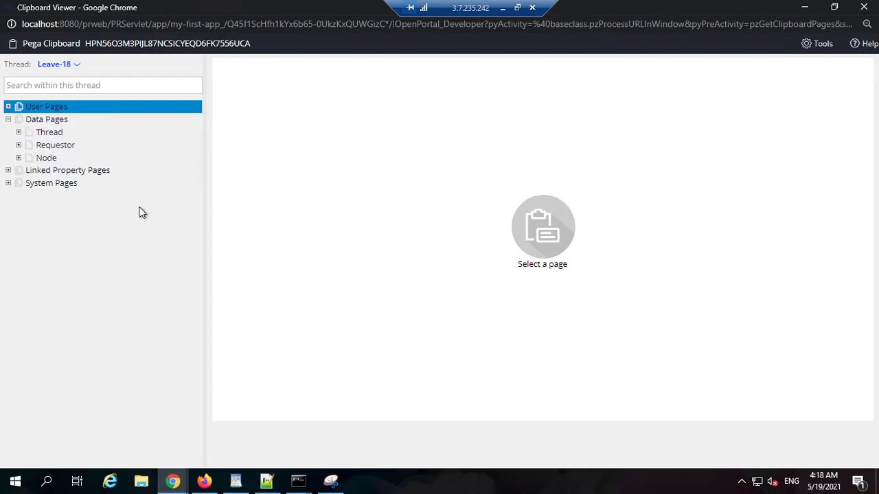
Examine the Node category of the Data Pages in relation to the server address in the clipboard URL.
click(53, 160)
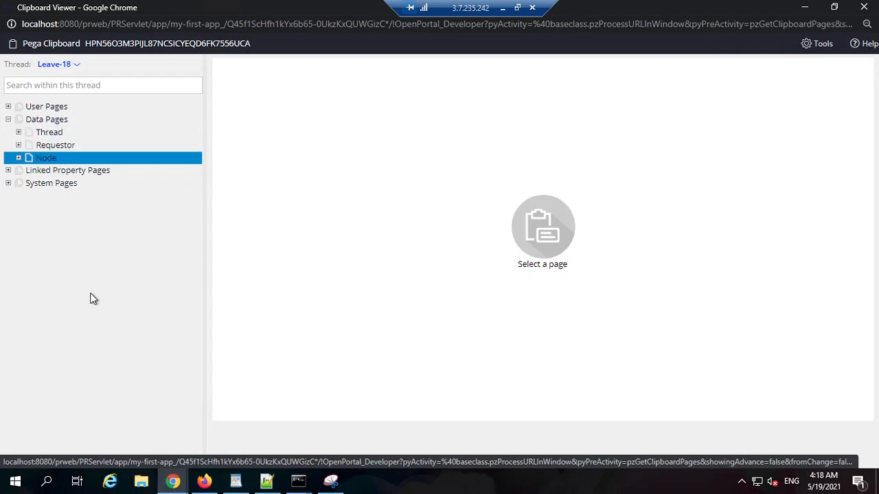
double_click(83, 26)
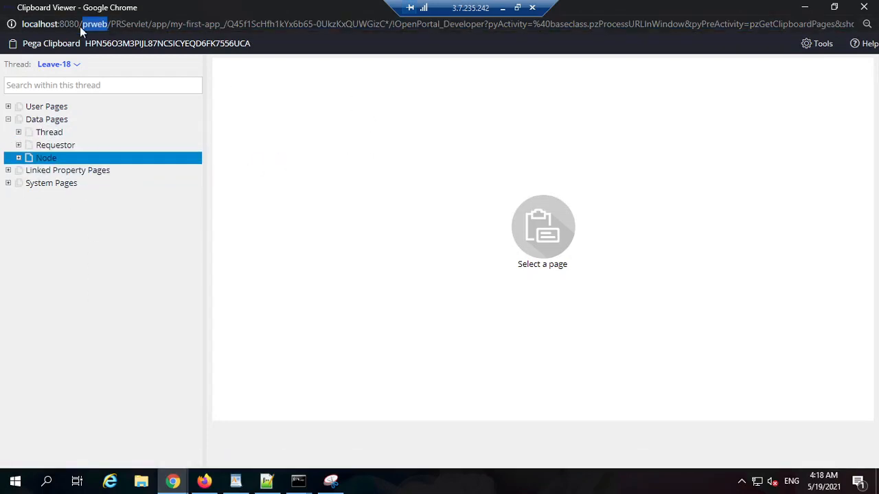
mouse_move(75, 25)
mouse_down()
mouse_move(23, 24)
mouse_move(79, 24)
mouse_up()
key(ctrl+a)
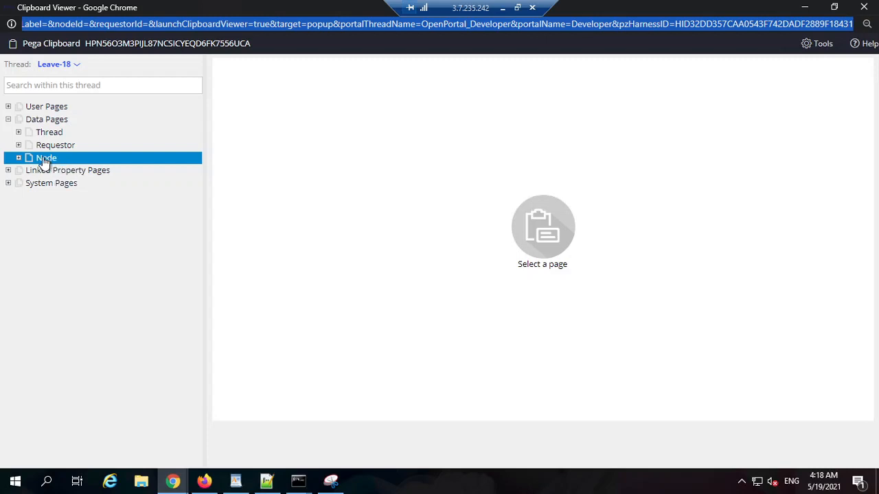
click(109, 219)
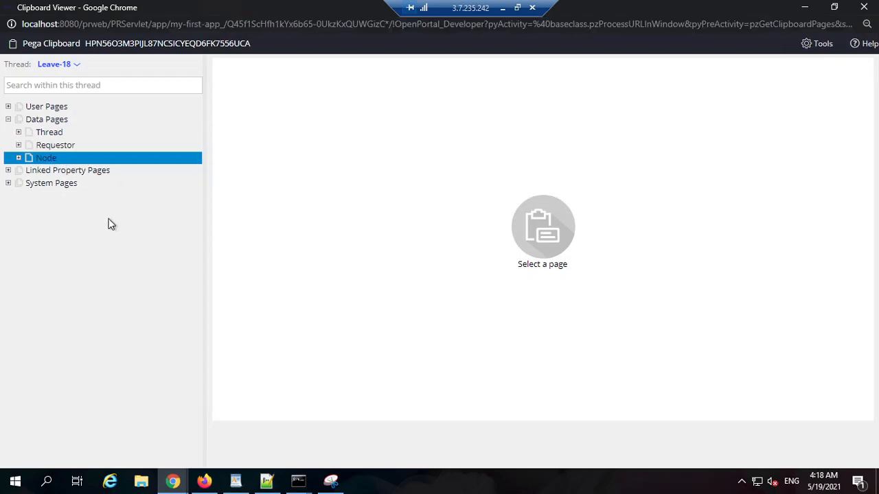
Compare the Thread, Requestor and Node categories of the Data Pages and minimize the Clipboard viewer.
click(63, 136)
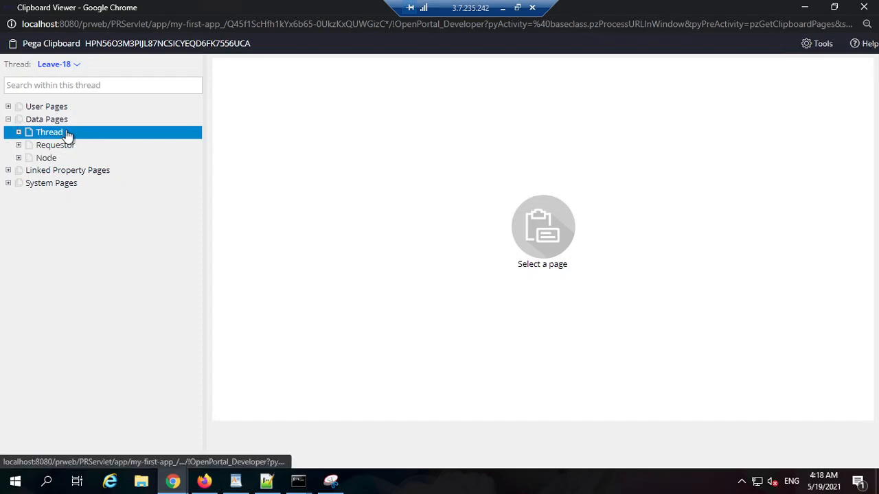
click(91, 144)
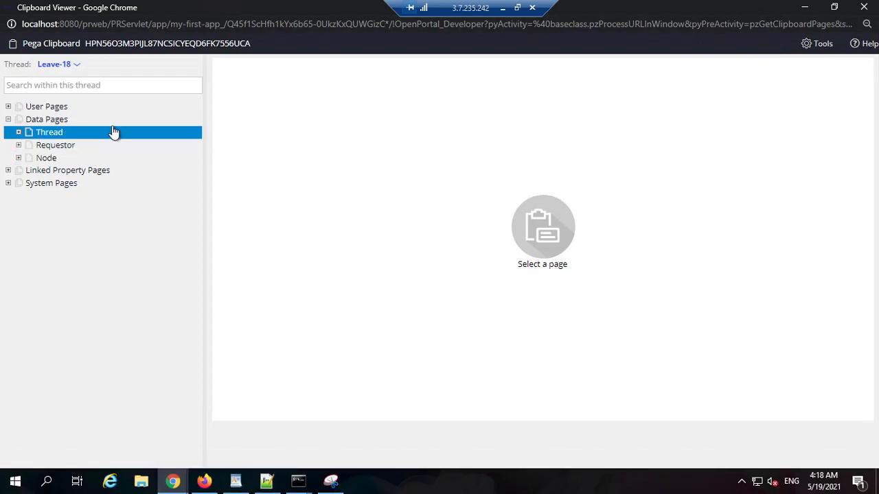
click(81, 146)
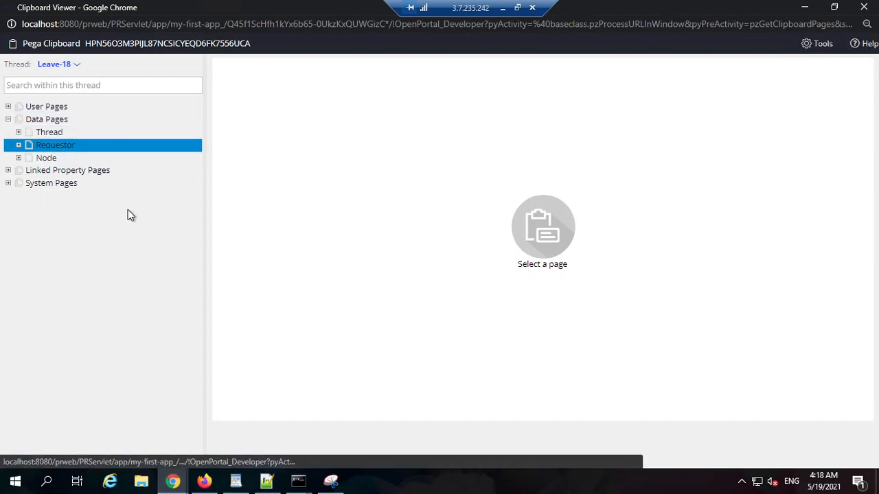
click(48, 160)
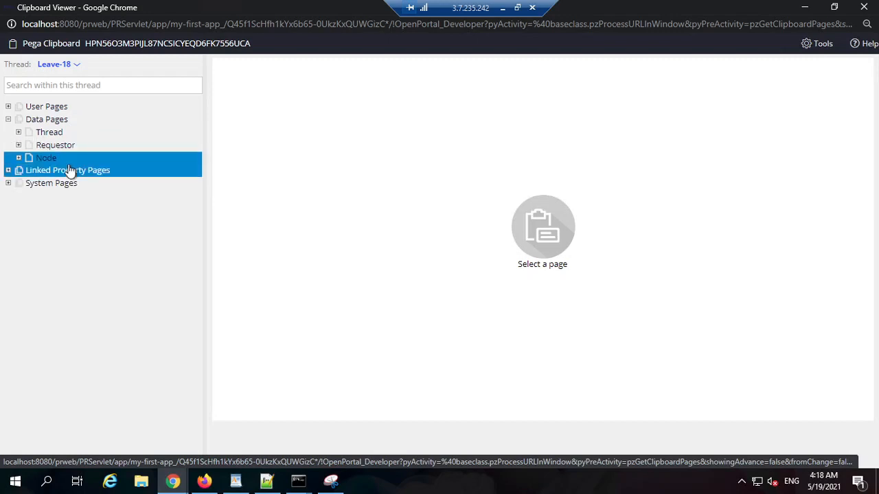
click(806, 8)
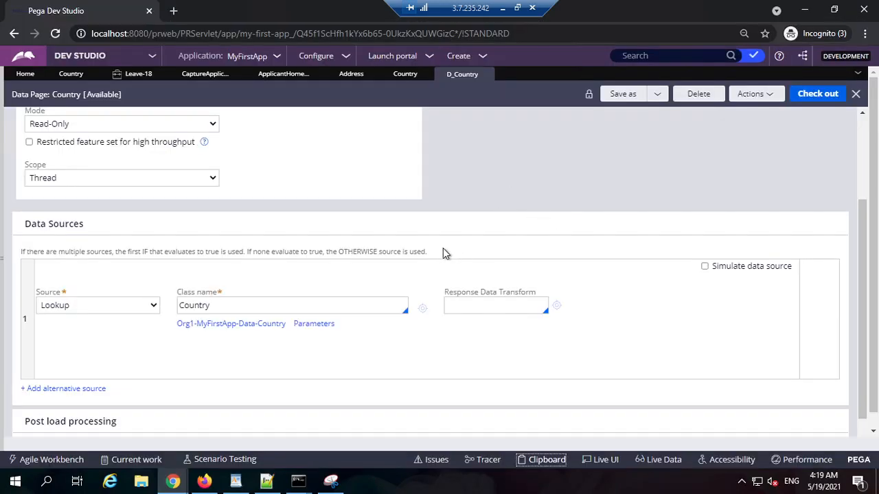
Check the Country property of the Address class and return to the D_Country data page.
scroll(442, 248, up, 5)
click(404, 74)
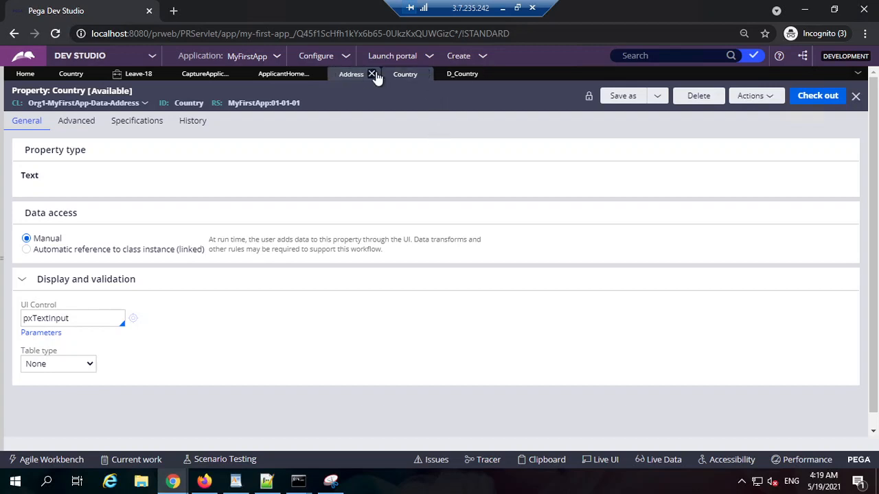
click(462, 74)
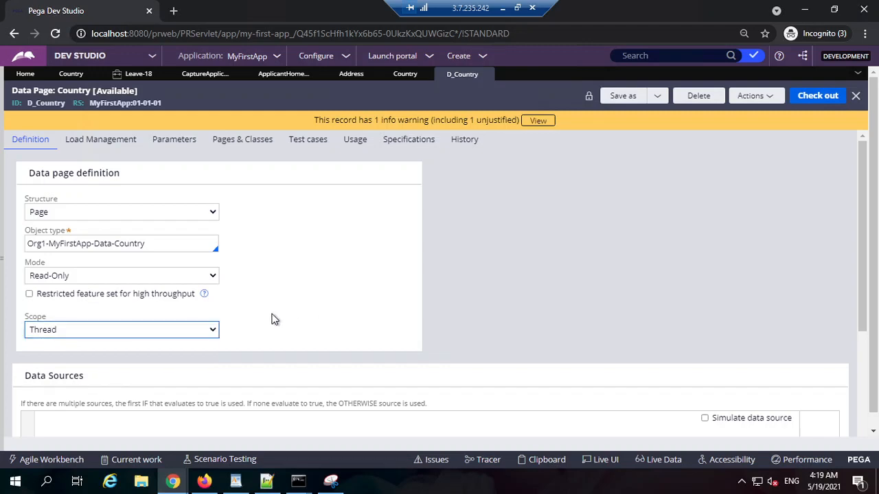
Examine the Data Sources section of D_Country, including its source type and class name.
scroll(206, 314, down, 3)
triple_click(40, 228)
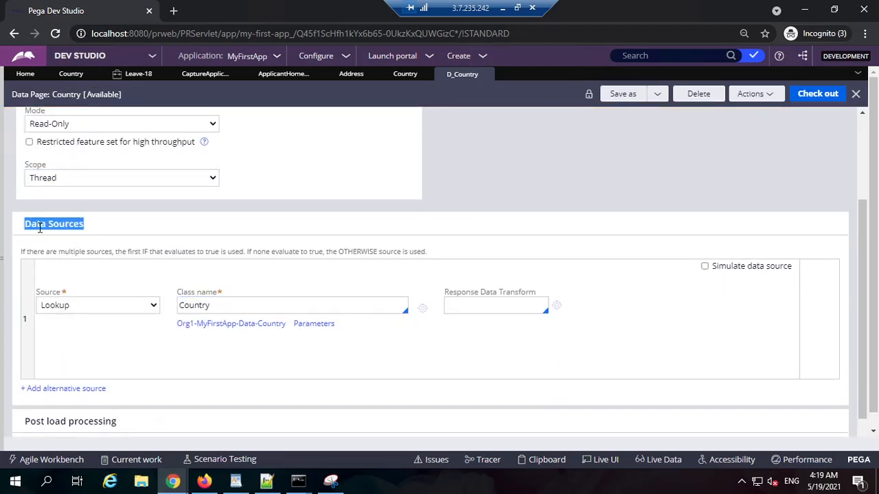
triple_click(55, 227)
scroll(193, 257, up, 5)
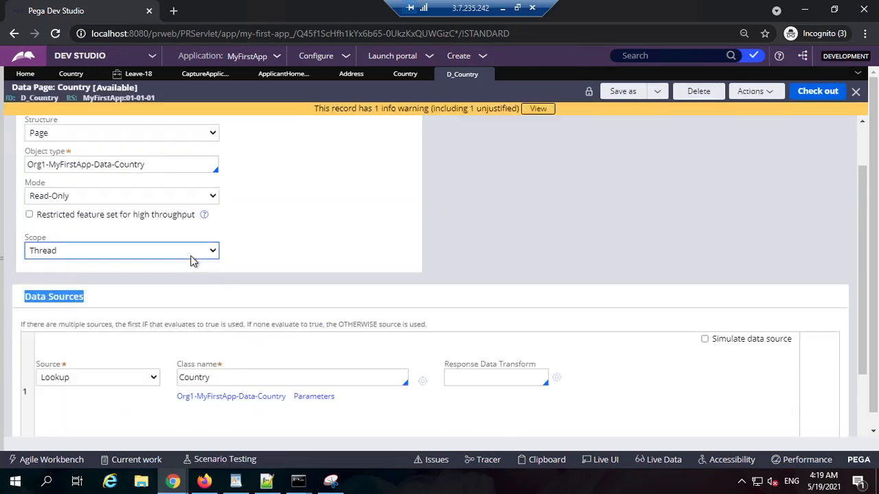
double_click(47, 103)
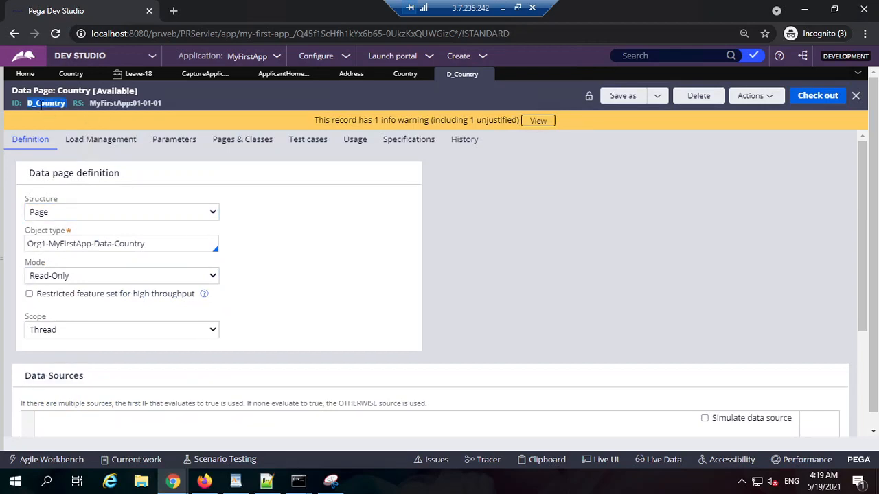
scroll(199, 295, down, 3)
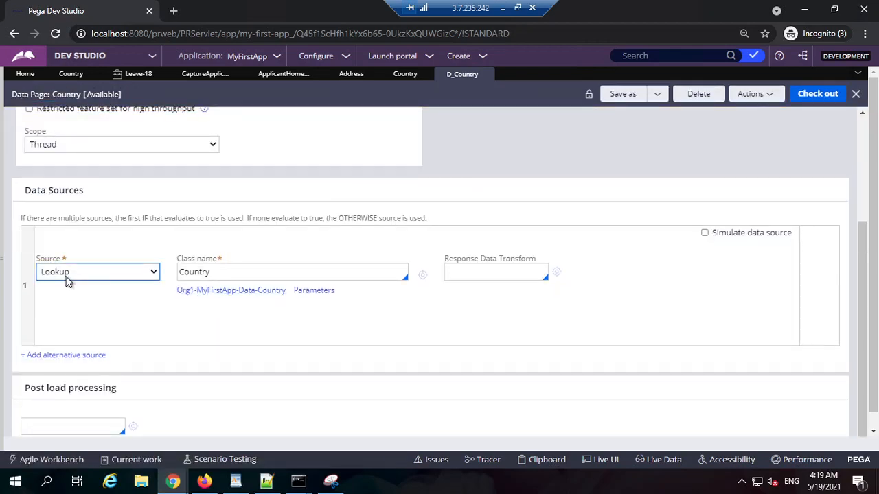
click(201, 273)
double_click(201, 274)
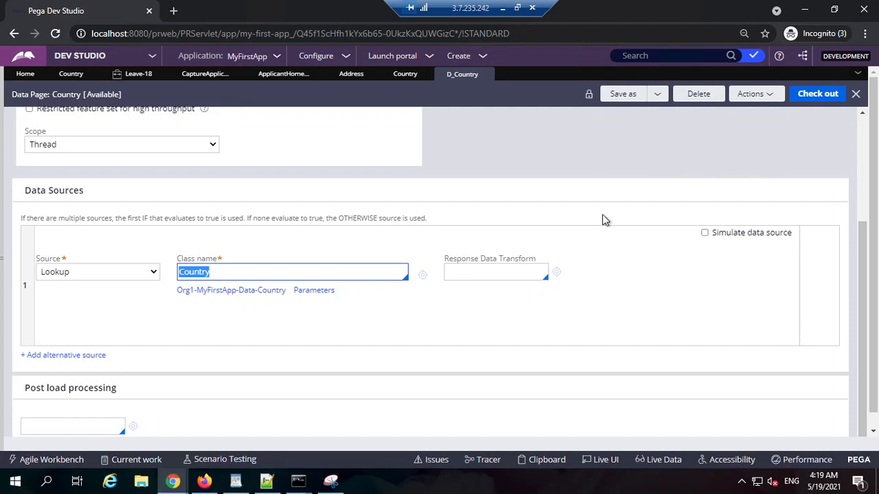
Check the class name of the lookup source in the D_Country data page.
double_click(231, 269)
click(245, 271)
double_click(251, 270)
click(490, 158)
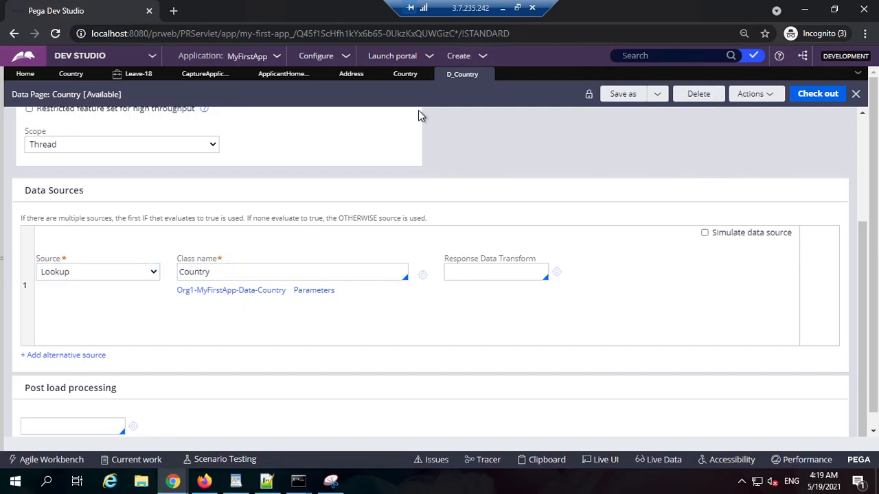
Open the List Country data page from the Country data type's sources and check its ID.
click(405, 74)
click(347, 75)
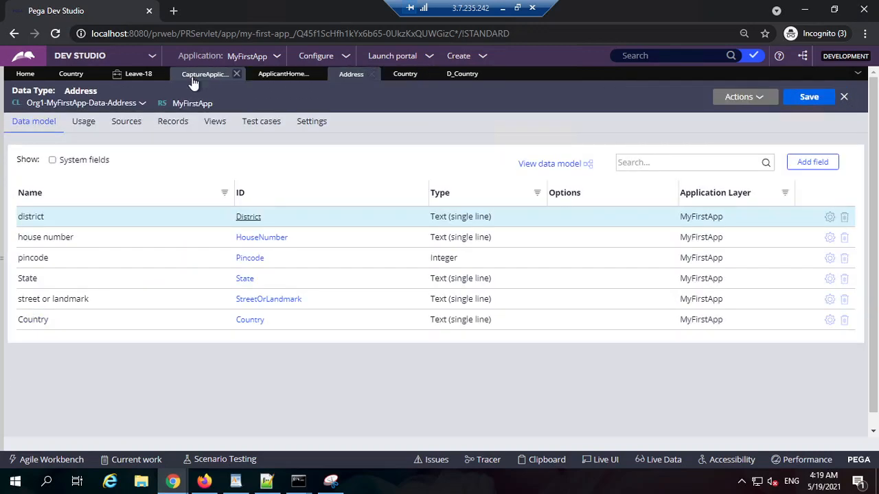
click(194, 75)
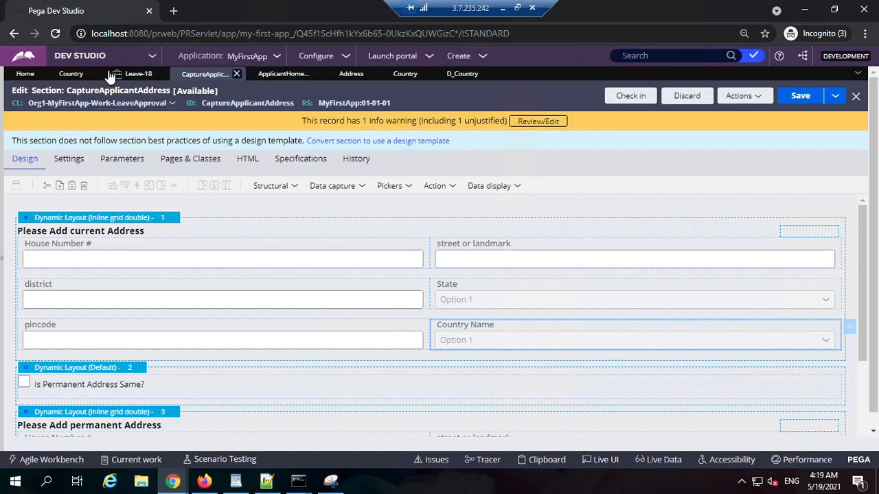
click(72, 74)
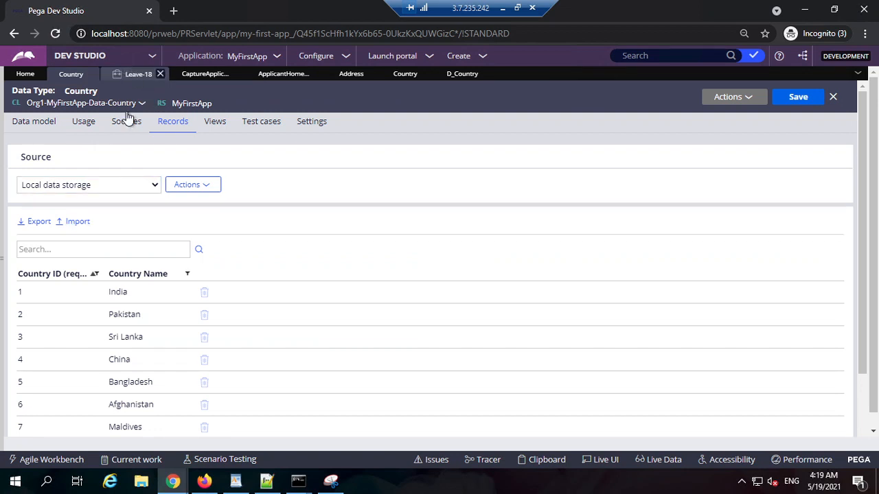
click(125, 121)
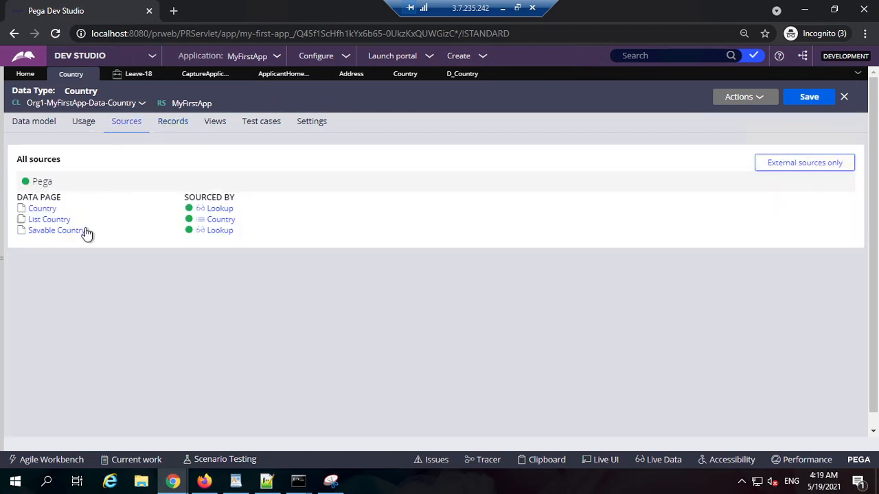
click(48, 221)
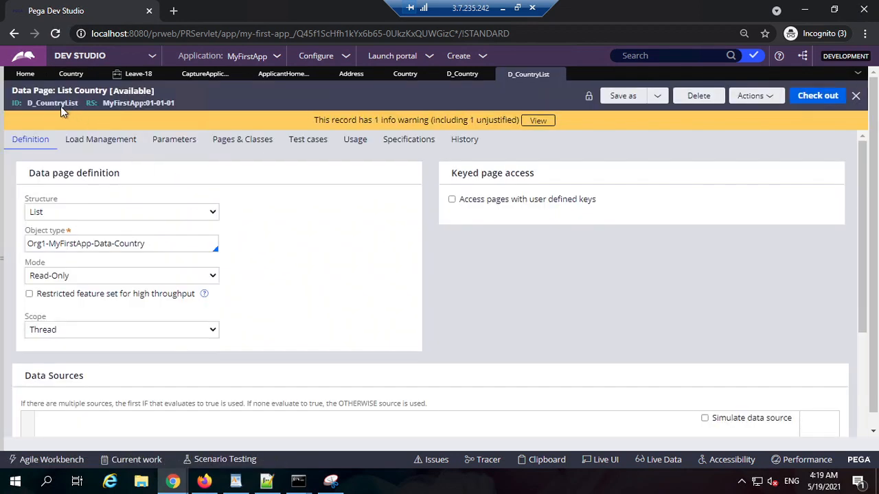
double_click(52, 103)
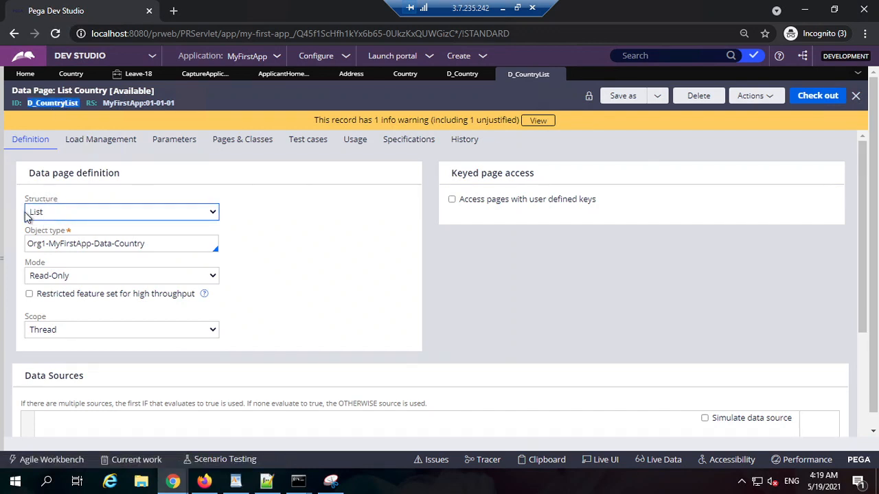
Run the D_CountryList data page with all its instances flushed before execution.
click(748, 96)
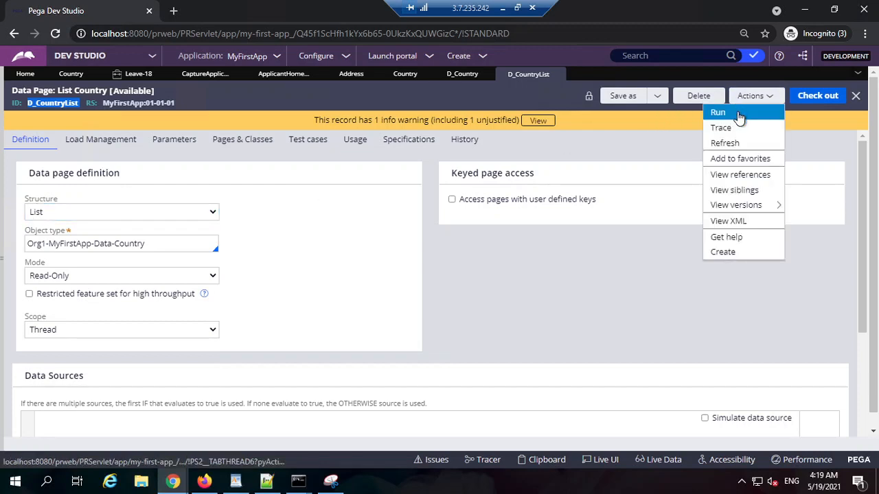
click(717, 113)
click(602, 11)
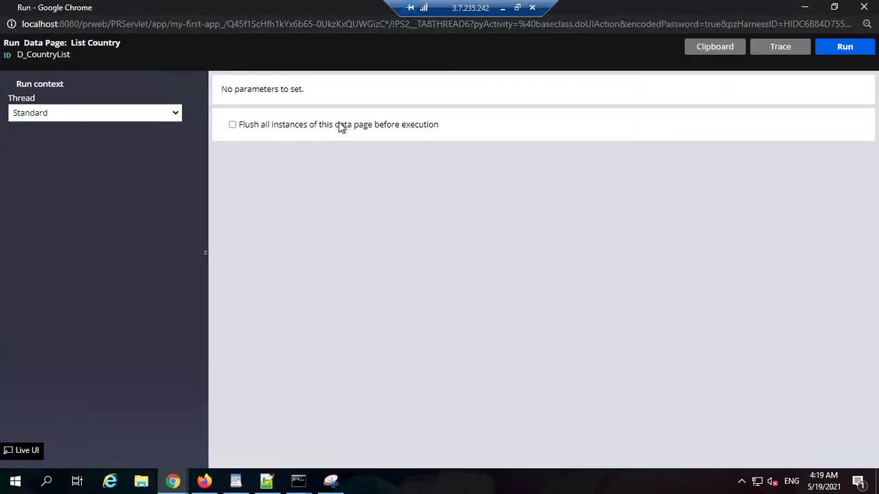
click(232, 124)
click(845, 50)
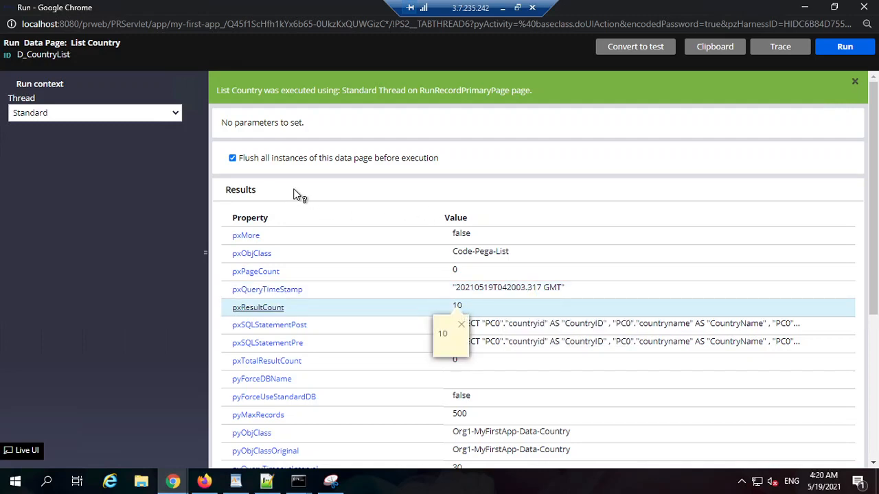
Examine the country ID and name in the first three pxResults entries of the run results.
scroll(381, 185, down, 4)
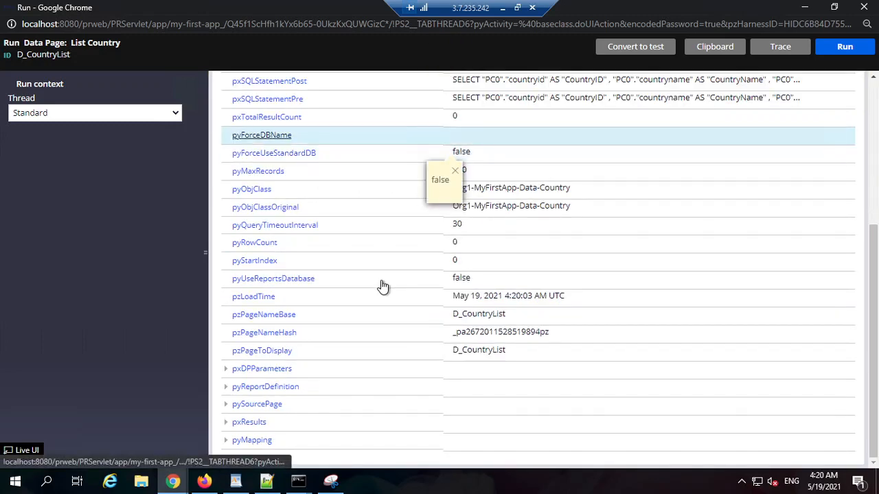
click(224, 427)
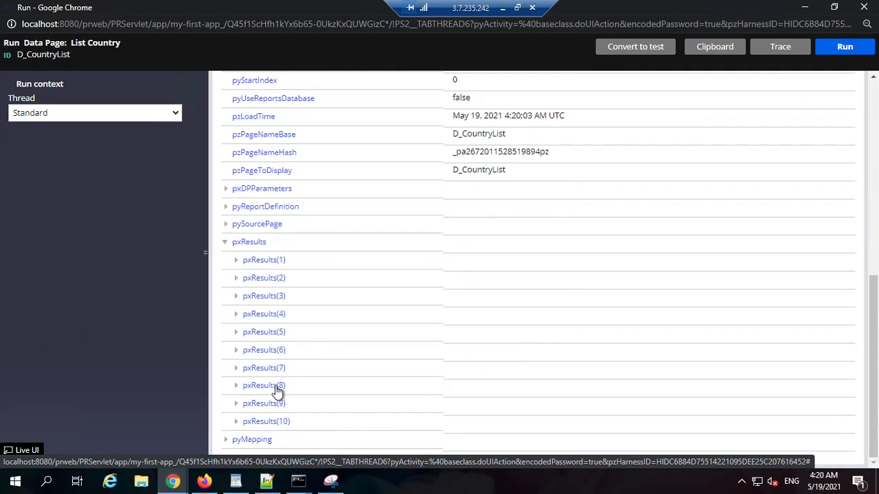
click(235, 261)
click(455, 278)
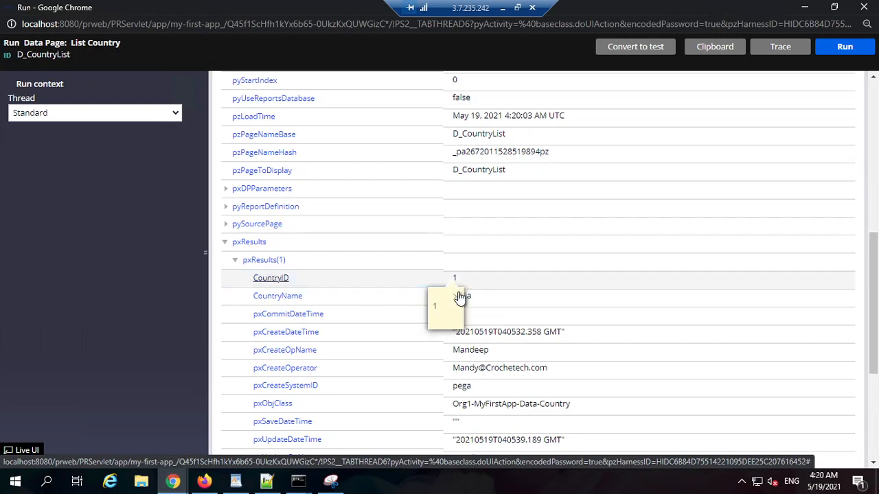
scroll(412, 346, down, 3)
click(235, 277)
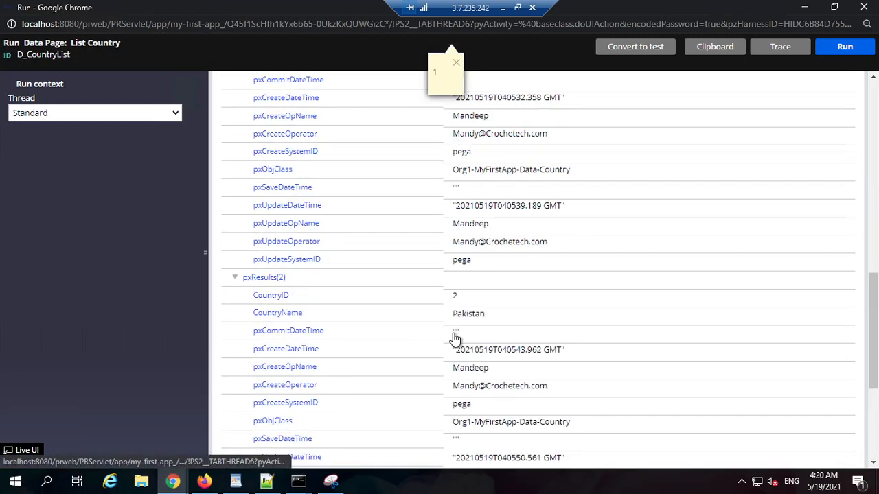
click(455, 294)
scroll(285, 423, down, 3)
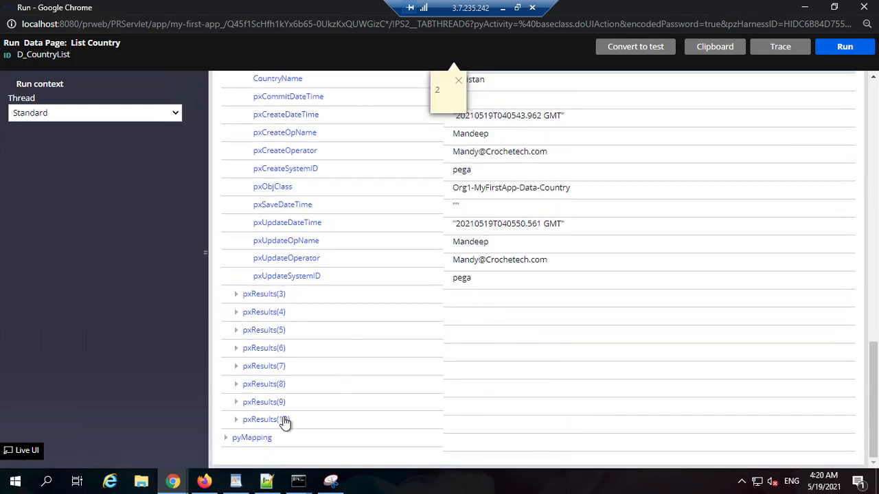
click(237, 297)
scroll(481, 322, down, 2)
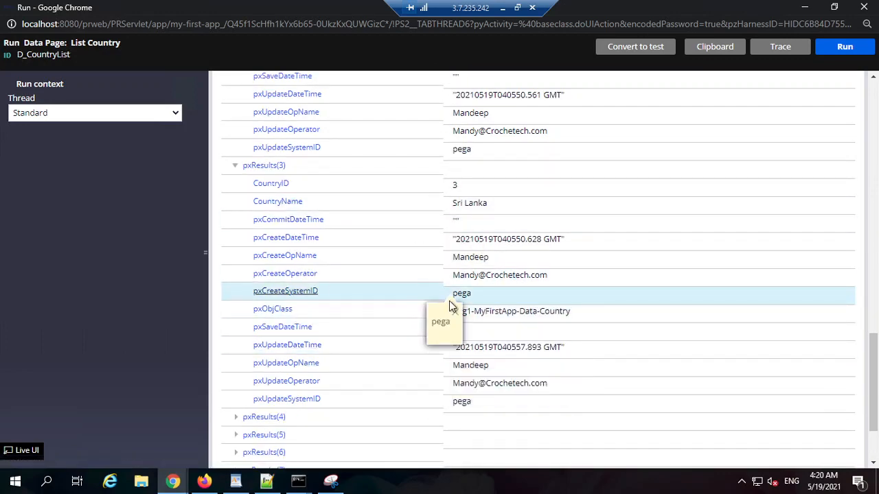
Review the SQL statement in the run results and close the Run window.
scroll(659, 151, up, 12)
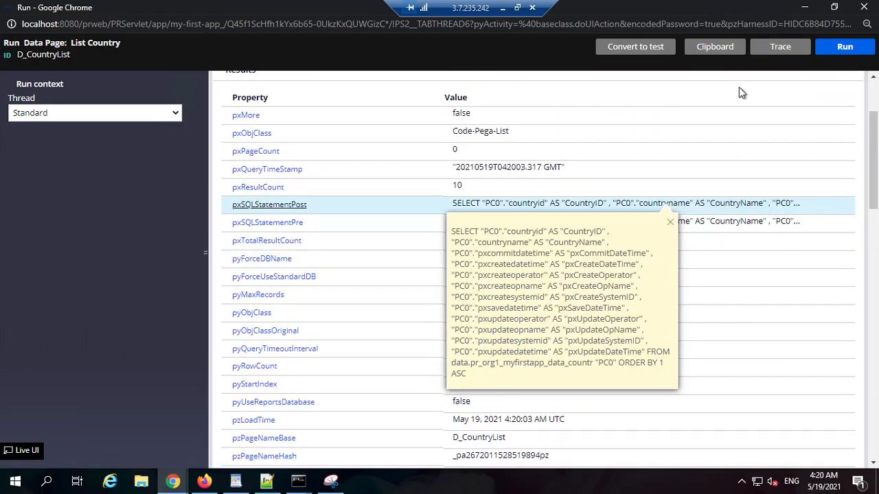
scroll(741, 90, up, 2)
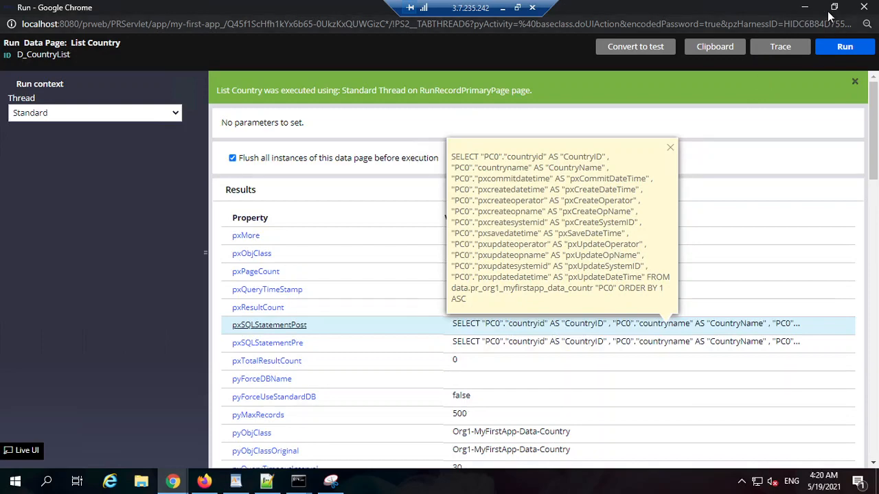
click(864, 6)
Examine the ID, structure, object type, mode and scope in the D_CountryList definition.
click(66, 103)
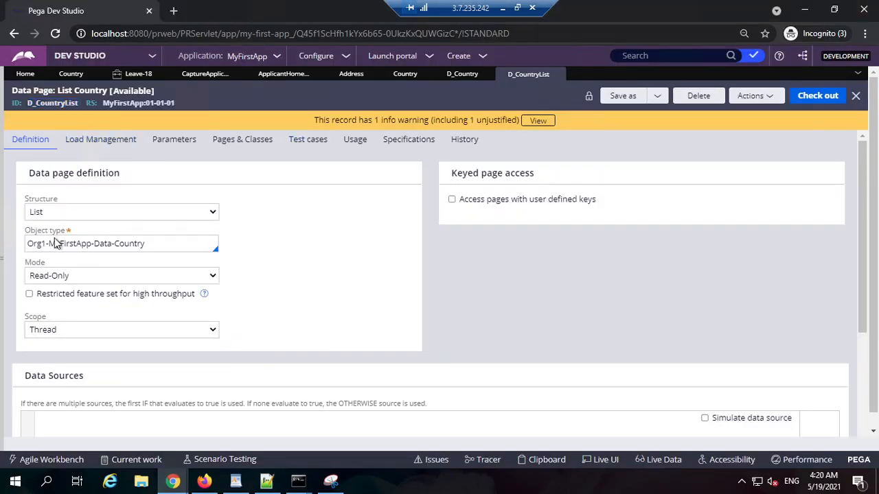
double_click(56, 103)
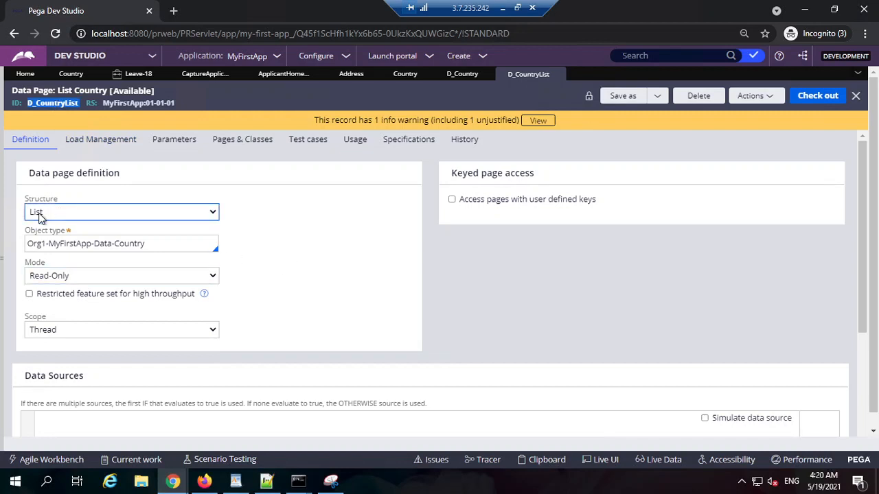
triple_click(64, 245)
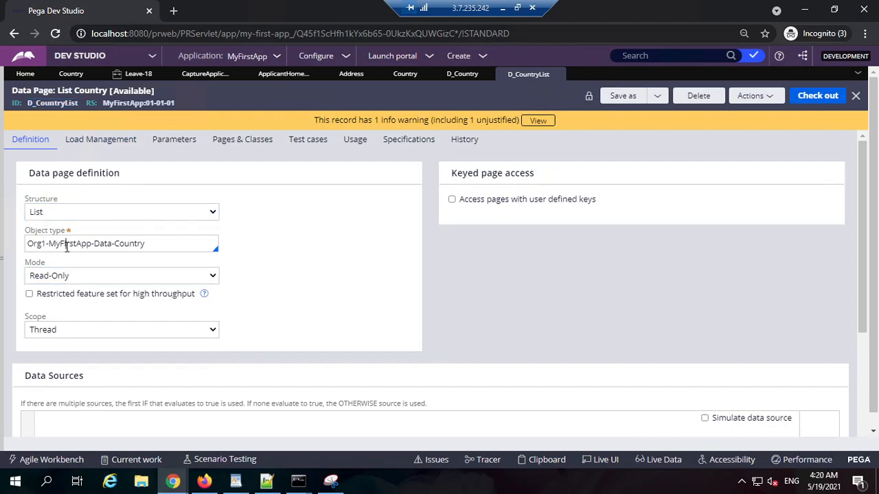
double_click(127, 244)
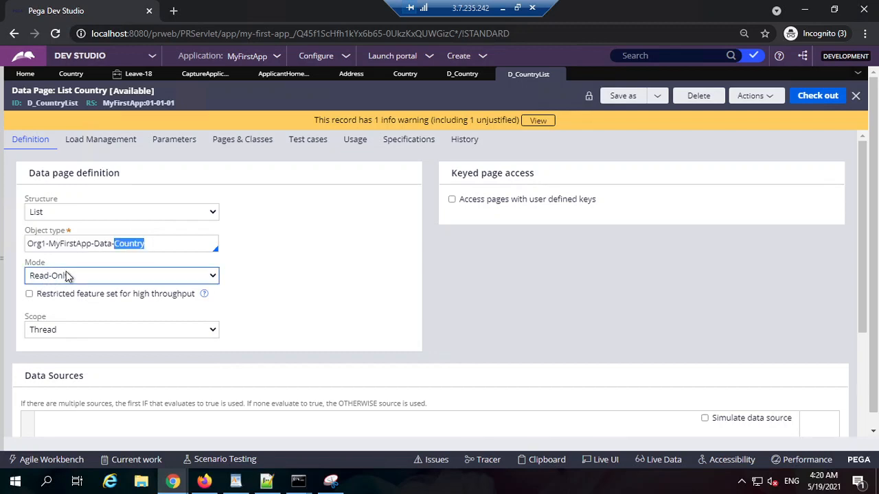
click(50, 330)
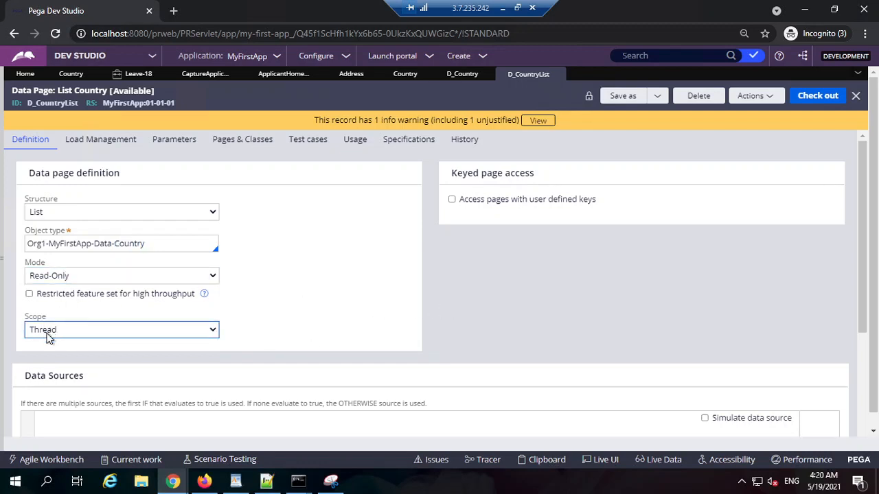
View the Leave-18 address form, and check the scope options, load management and parameters of D_CountryList.
click(123, 73)
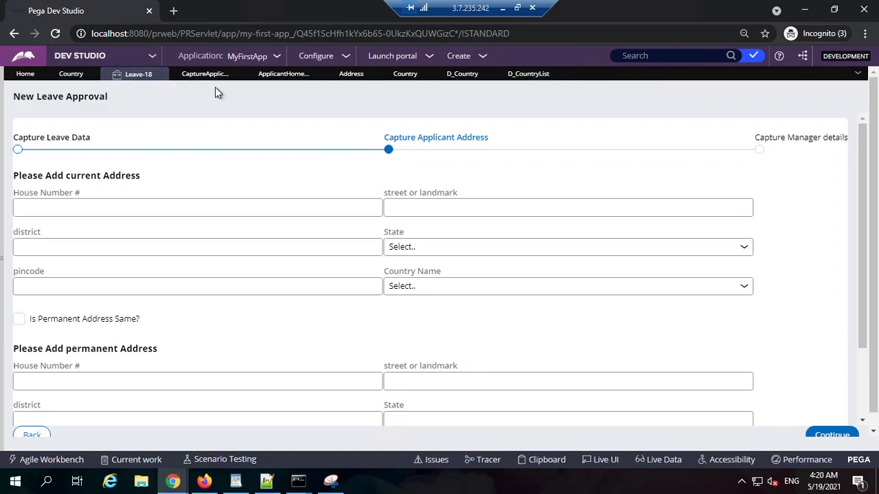
click(528, 73)
click(62, 331)
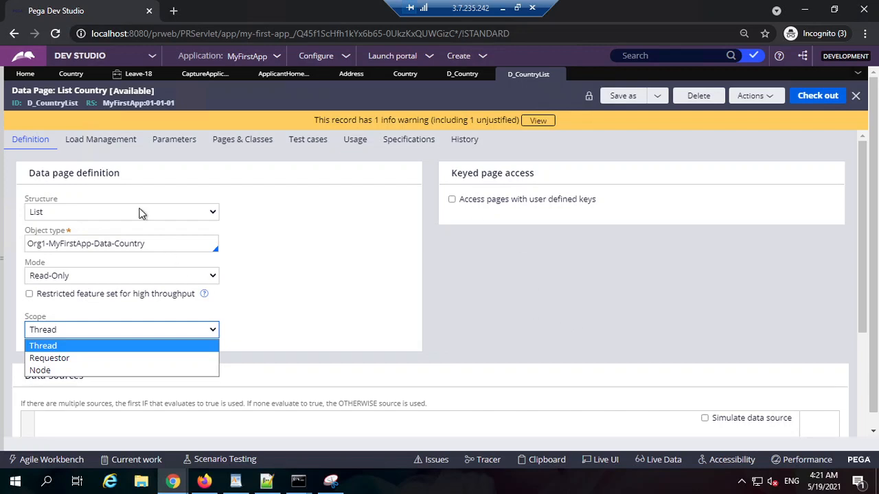
click(110, 141)
click(195, 142)
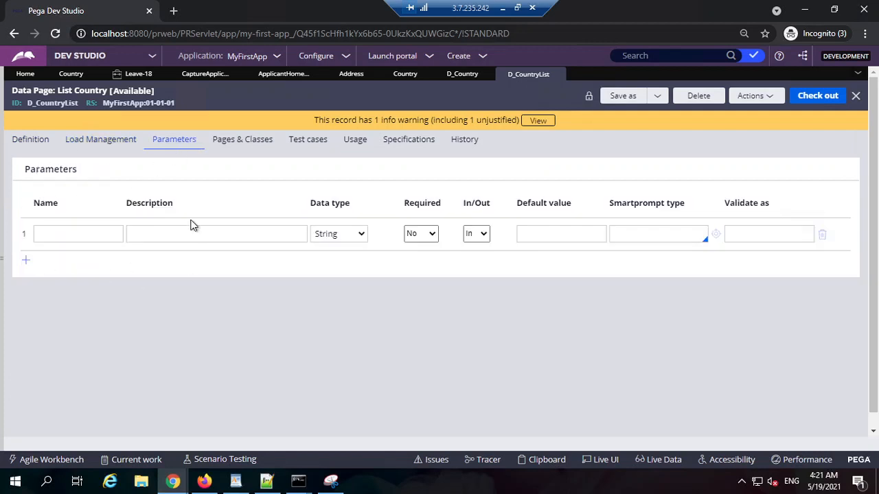
click(33, 141)
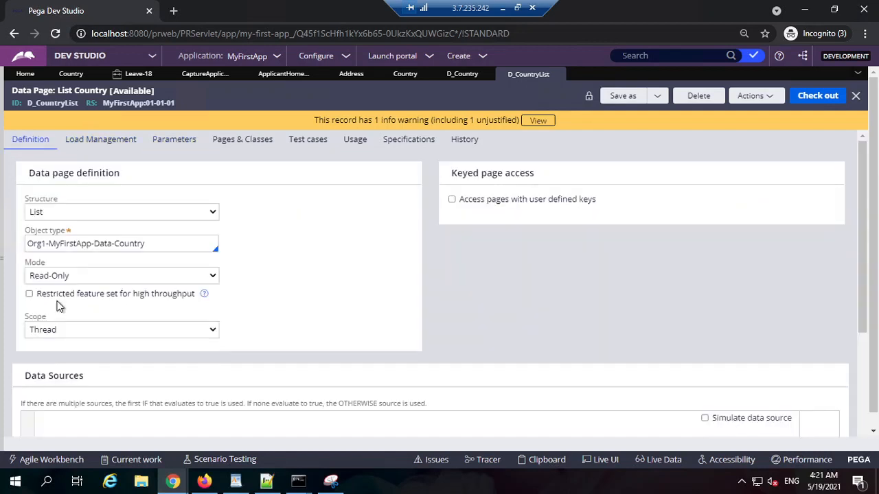
Try the Requestor scope on D_CountryList and compare it with the Leave-18 case.
click(65, 331)
click(64, 359)
click(139, 74)
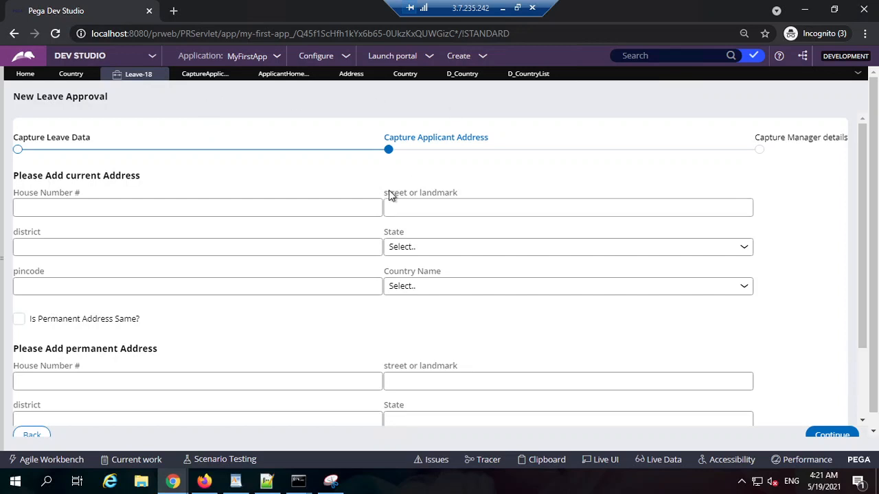
click(529, 73)
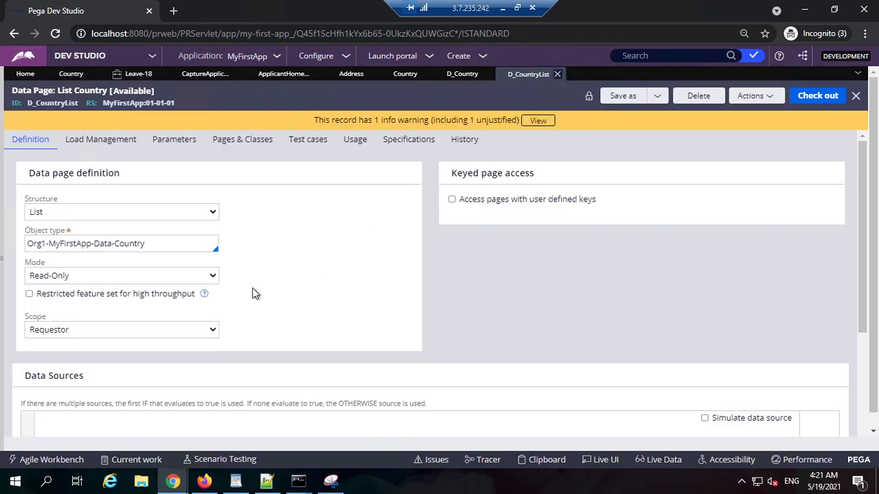
Try the Node scope on D_CountryList with reference to the server address, and restore the scope to Thread.
click(94, 330)
click(58, 369)
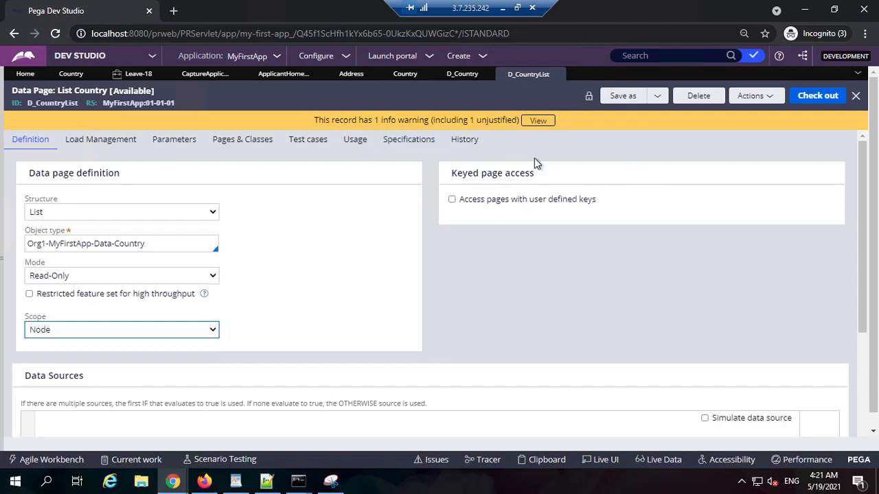
click(150, 33)
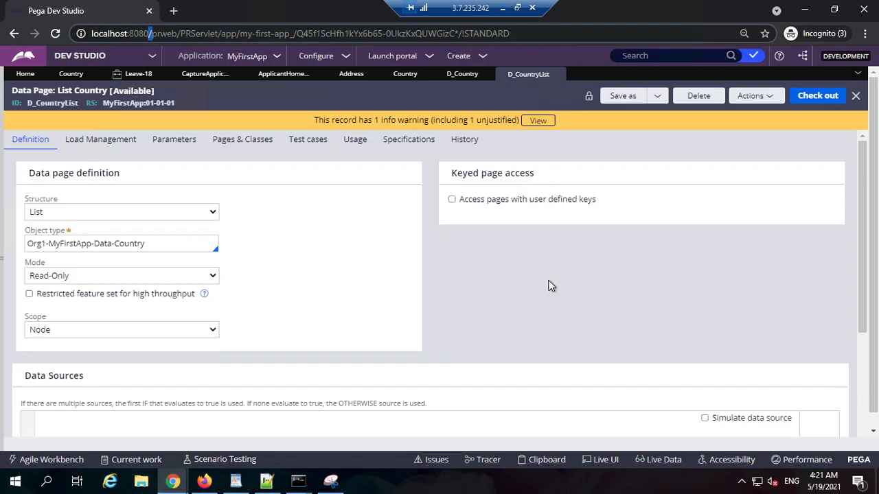
click(121, 328)
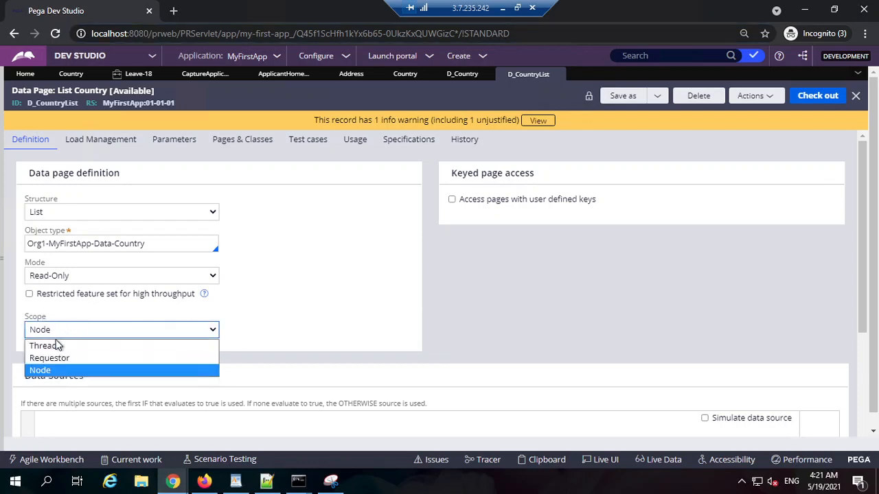
click(57, 345)
Examine the source type and report definition name in the D_CountryList data sources.
scroll(298, 333, down, 2)
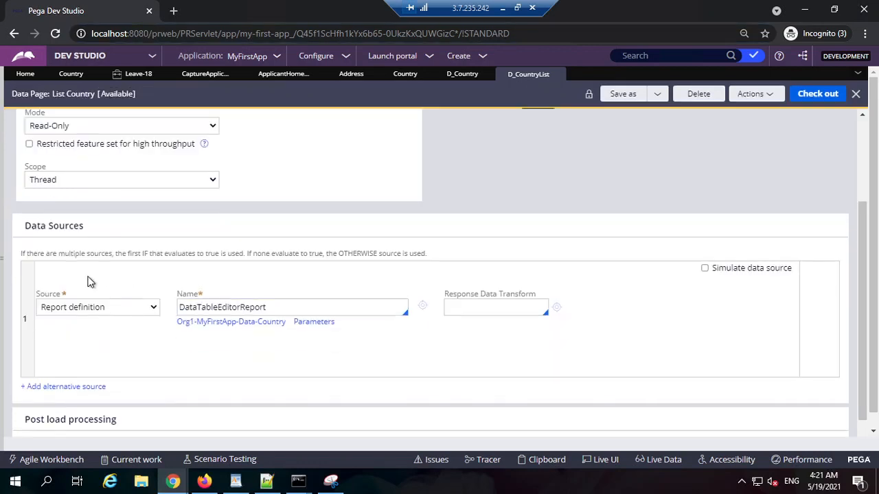
triple_click(40, 225)
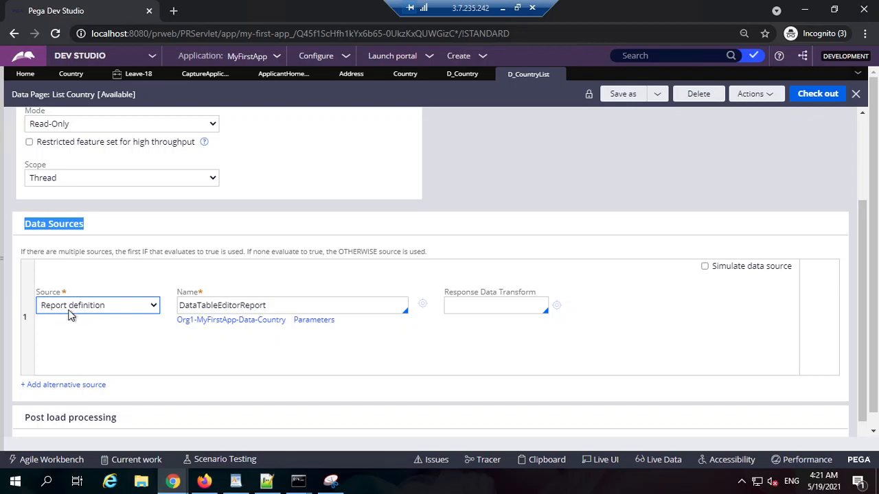
double_click(235, 305)
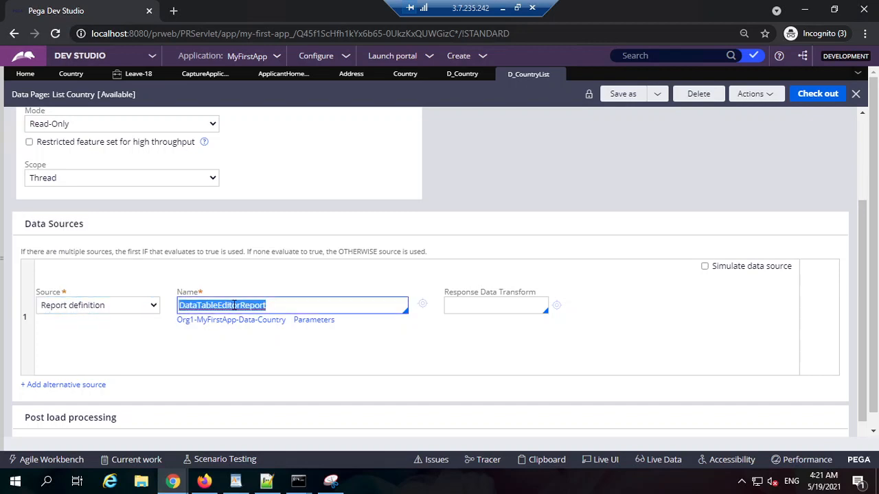
Open the DataTableEditorReport report definition behind D_CountryList and examine its class, column sources and filter conditions.
click(423, 305)
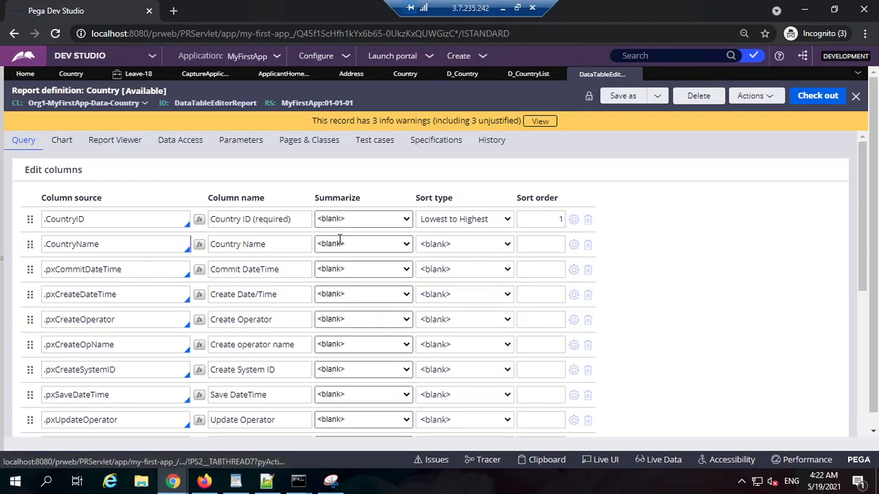
scroll(69, 343, down, 3)
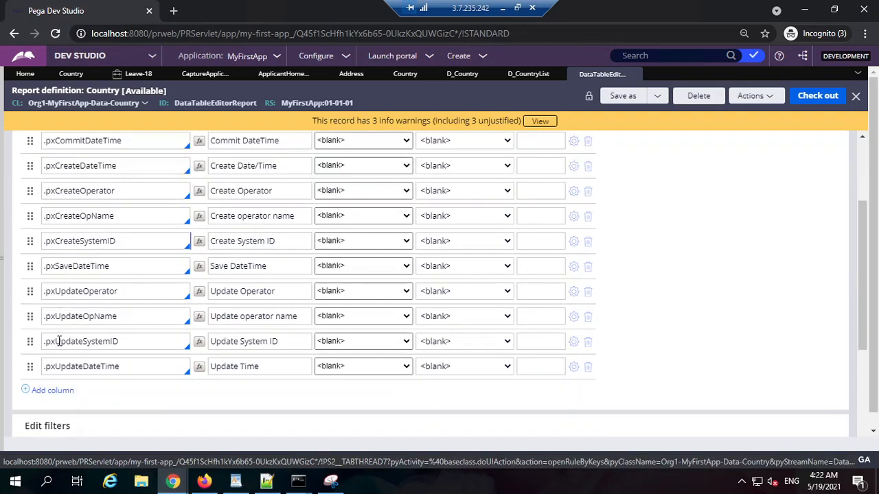
scroll(74, 370, down, 5)
scroll(77, 295, down, 1)
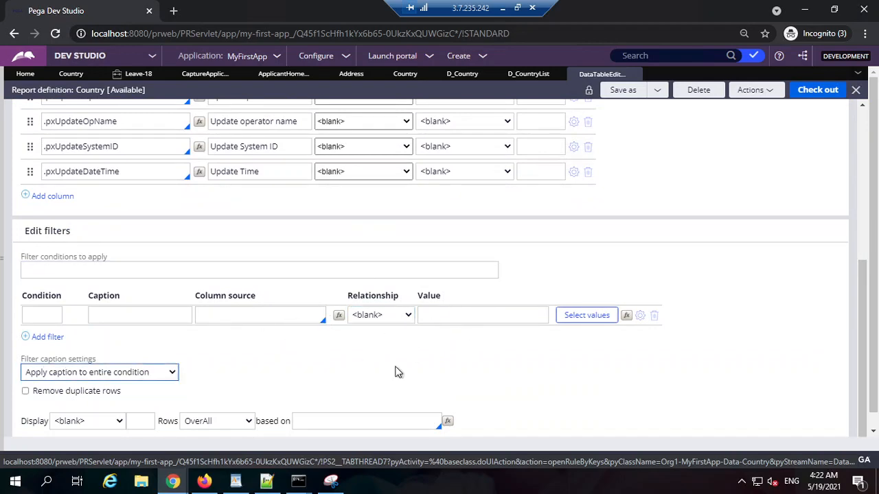
scroll(453, 355, up, 5)
scroll(453, 355, up, 2)
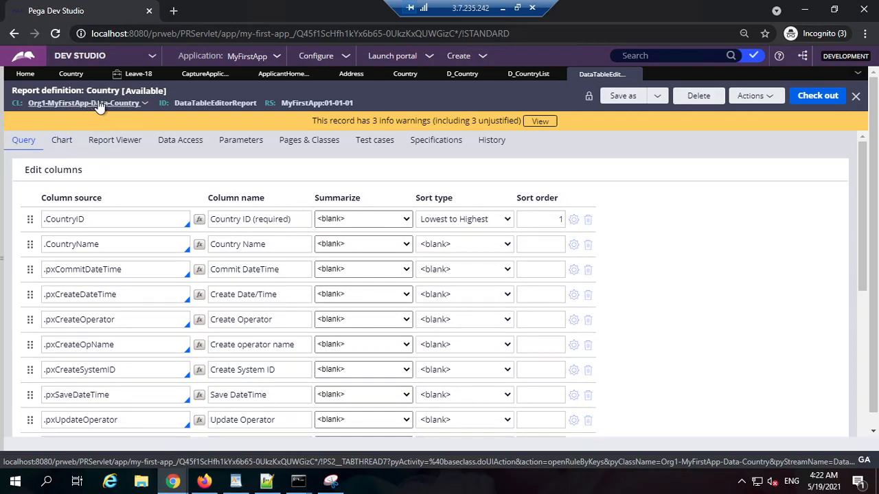
scroll(277, 241, down, 5)
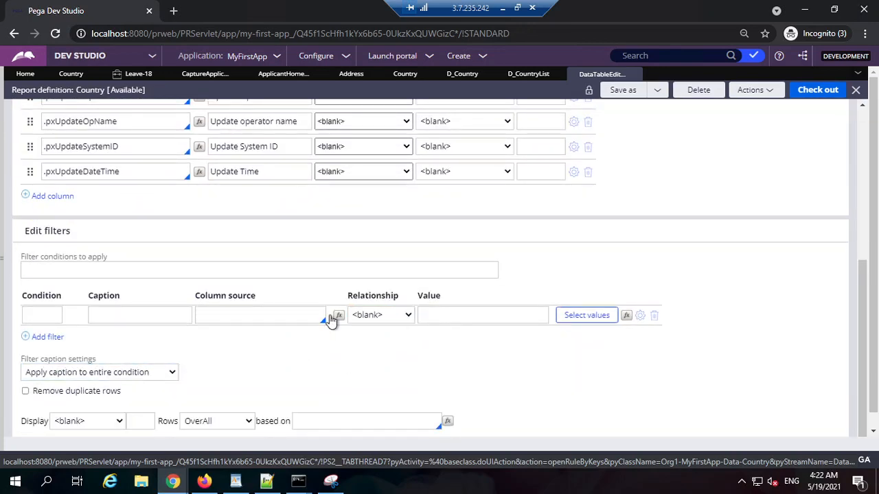
scroll(90, 199, up, 5)
scroll(87, 296, down, 2)
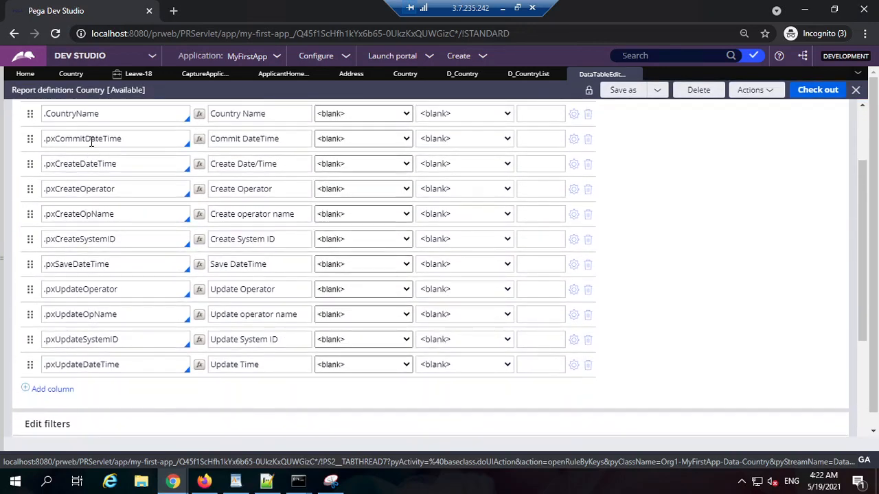
scroll(92, 144, up, 2)
double_click(83, 208)
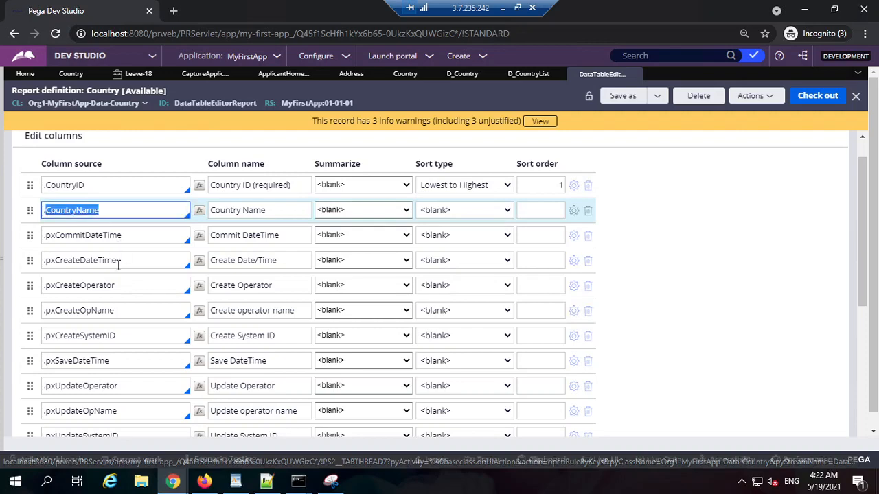
scroll(136, 352, down, 2)
scroll(159, 259, down, 1)
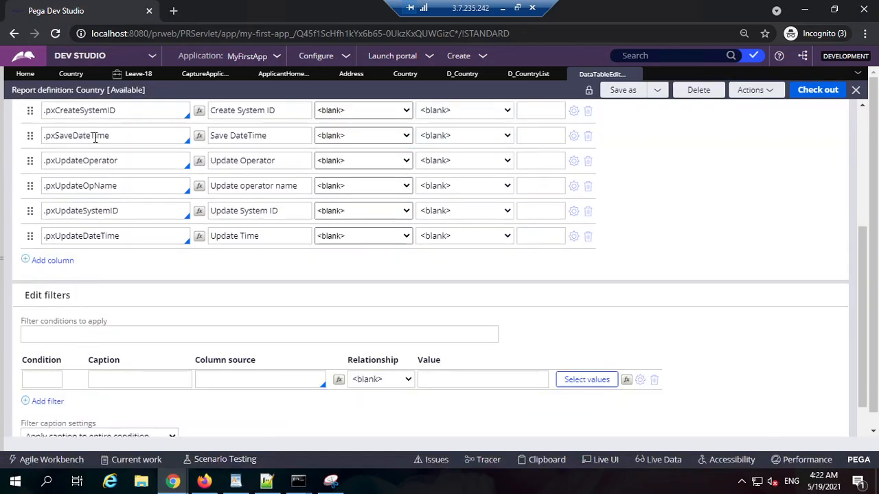
scroll(95, 135, up, 4)
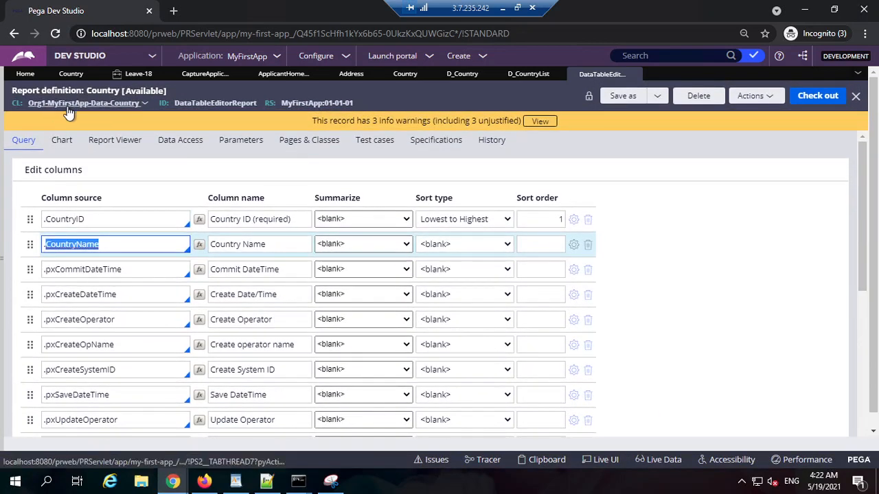
scroll(416, 337, down, 5)
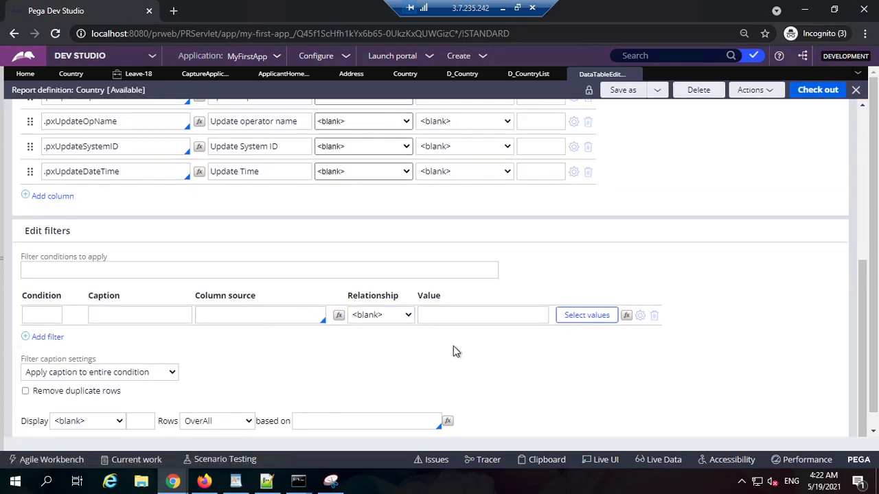
scroll(543, 290, up, 5)
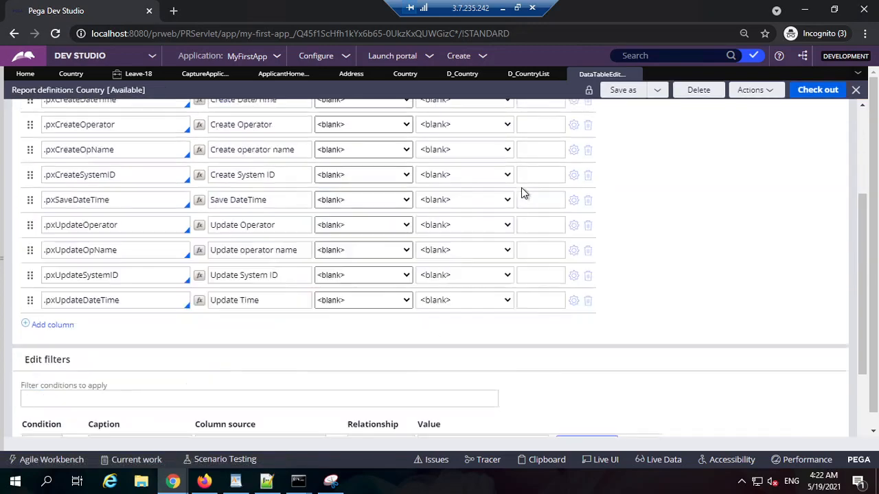
Copy the D_CountryList data page ID and set it as the data page list source of the Country Name drop-down in CaptureApplicantAddress.
click(528, 74)
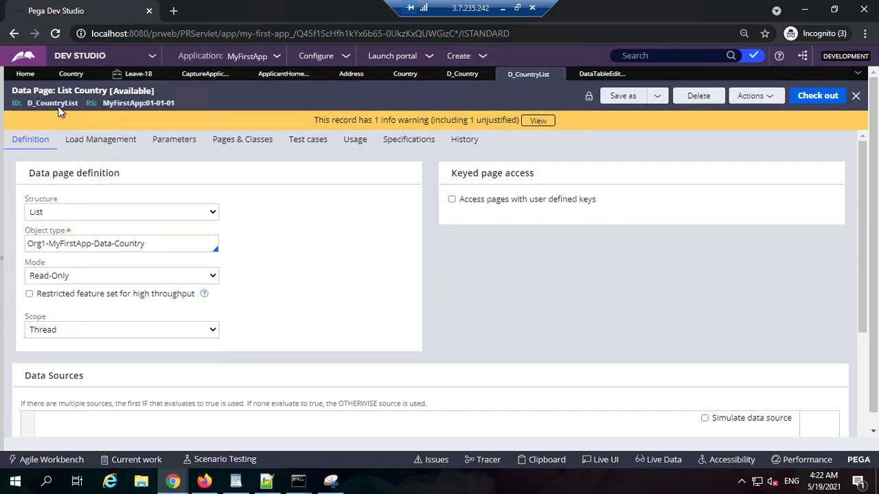
double_click(59, 104)
key(ctrl+c)
click(199, 74)
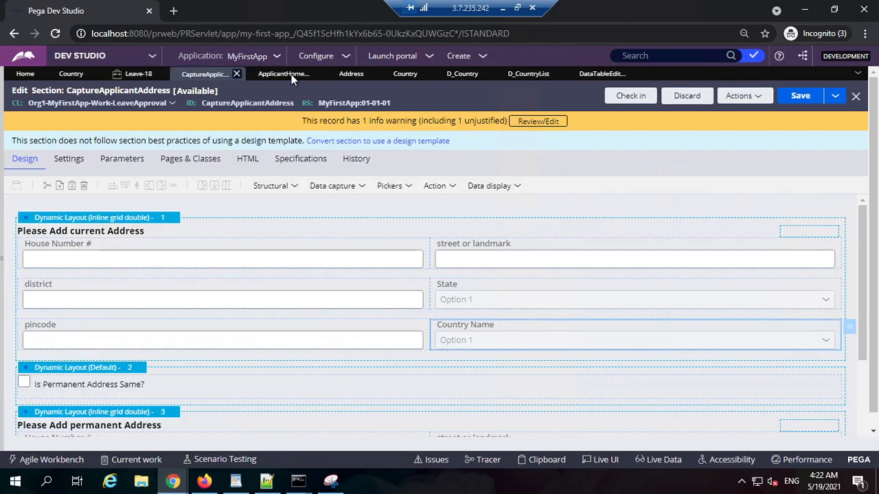
double_click(549, 346)
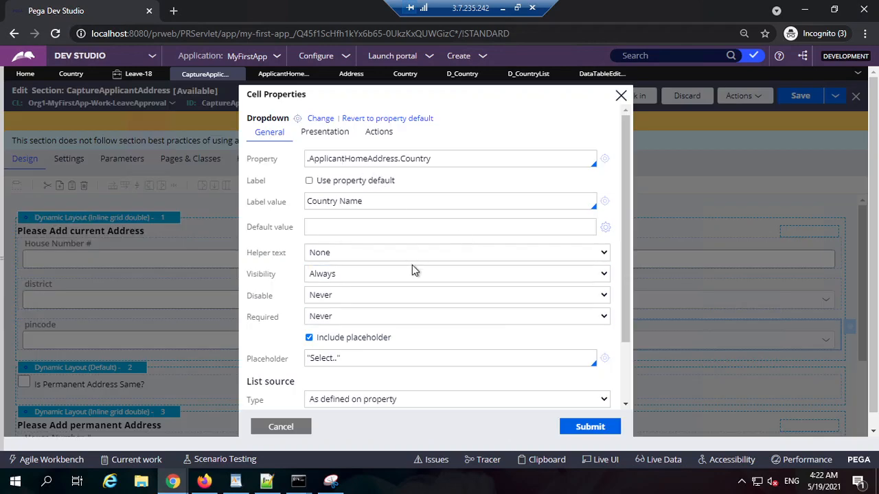
scroll(414, 270, down, 2)
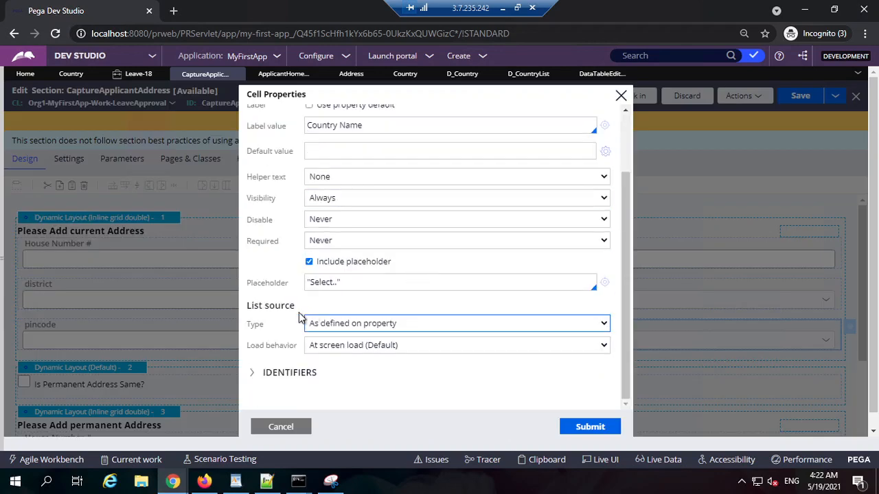
click(360, 324)
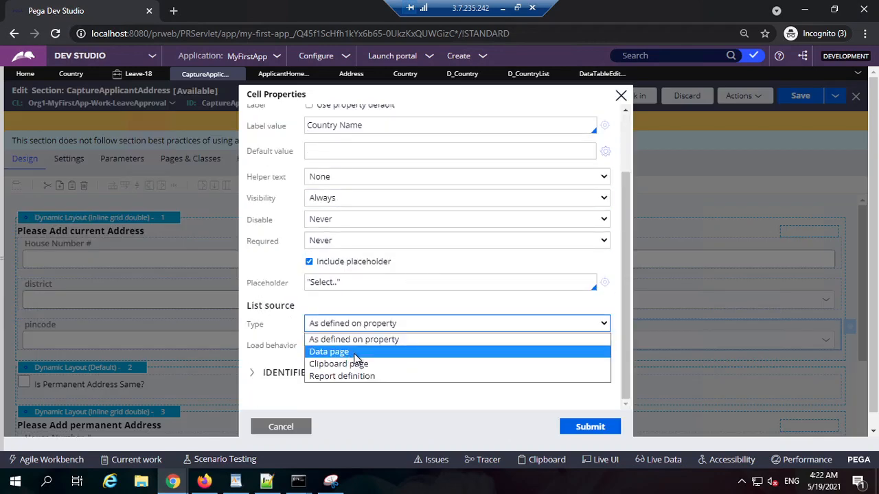
click(356, 353)
click(346, 347)
key(ctrl+v)
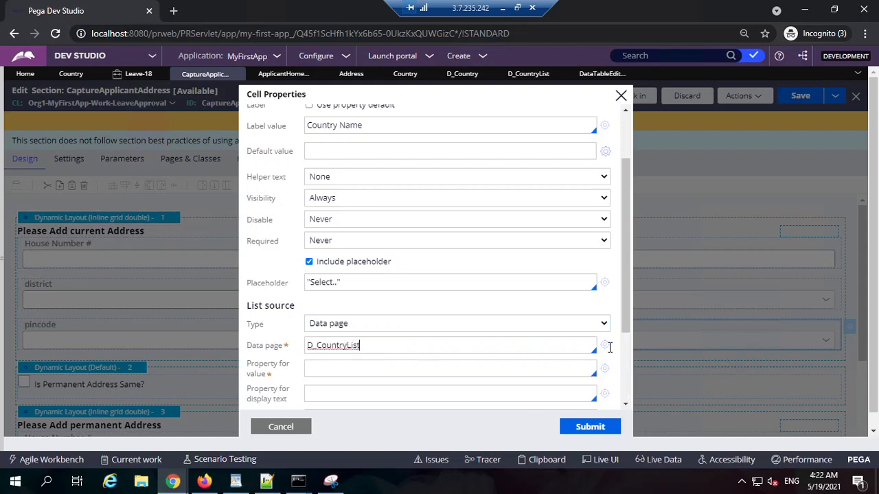
Set the Country Name drop-down's property for value to .CountryID and its property for display text to .CountryName.
scroll(412, 343, down, 1)
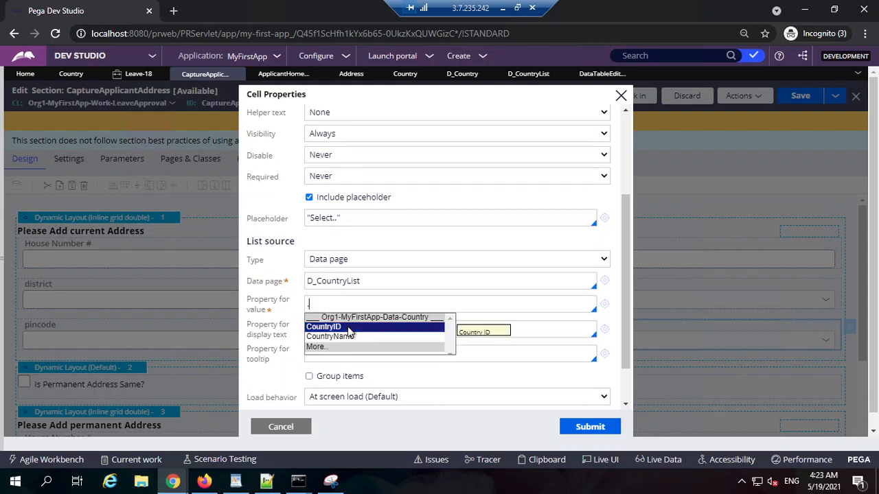
click(347, 328)
triple_click(335, 308)
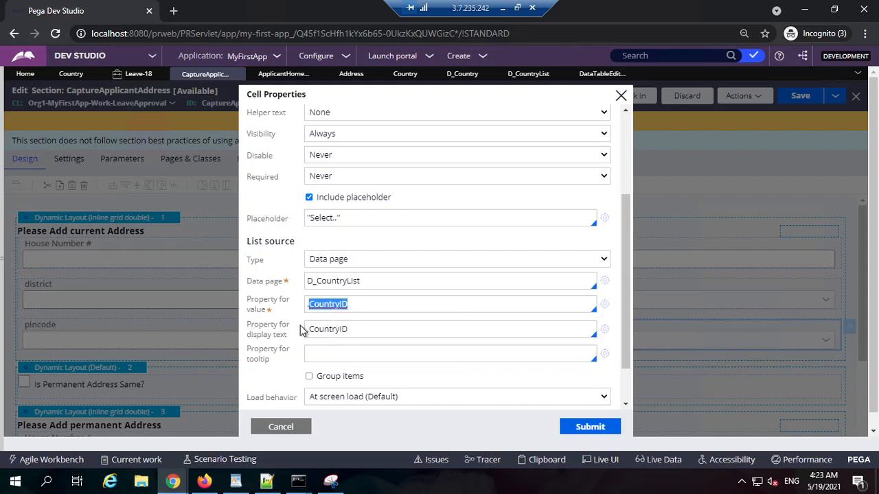
triple_click(330, 330)
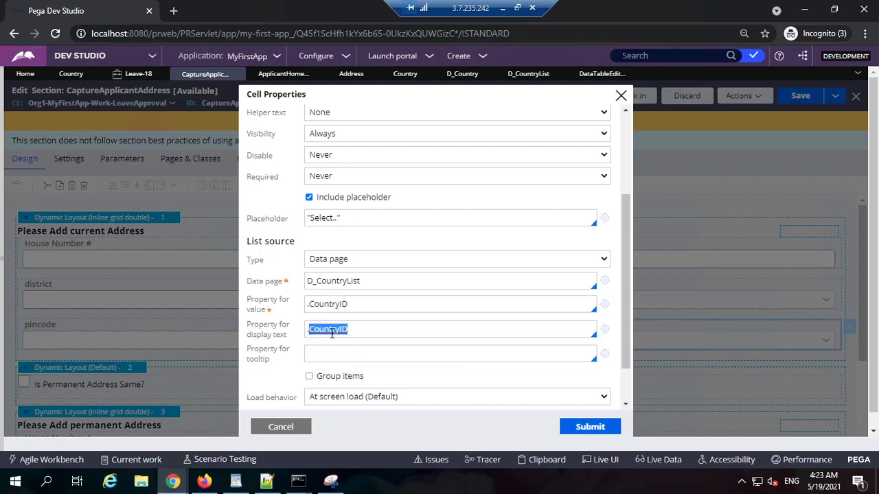
key(BackSpace)
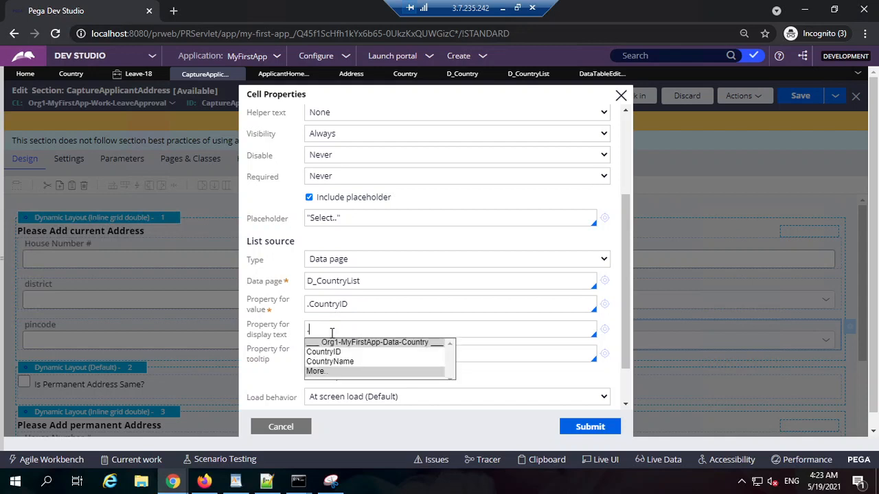
click(364, 362)
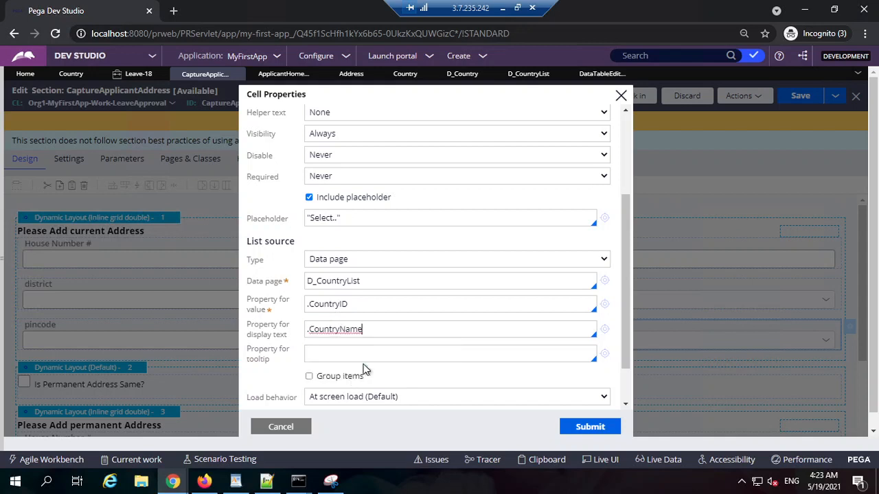
Review the drop-down's value and display text properties, submit the cell properties, and save the CaptureApplicantAddress section.
triple_click(356, 328)
click(335, 328)
double_click(335, 328)
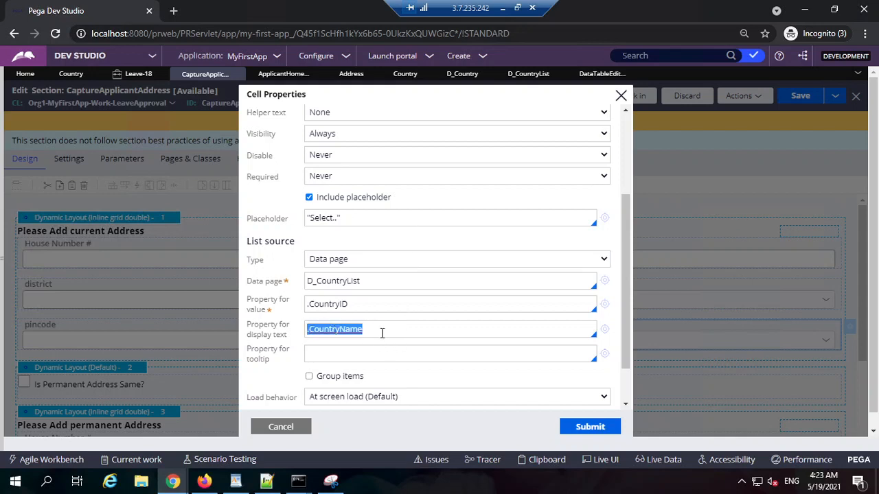
click(382, 304)
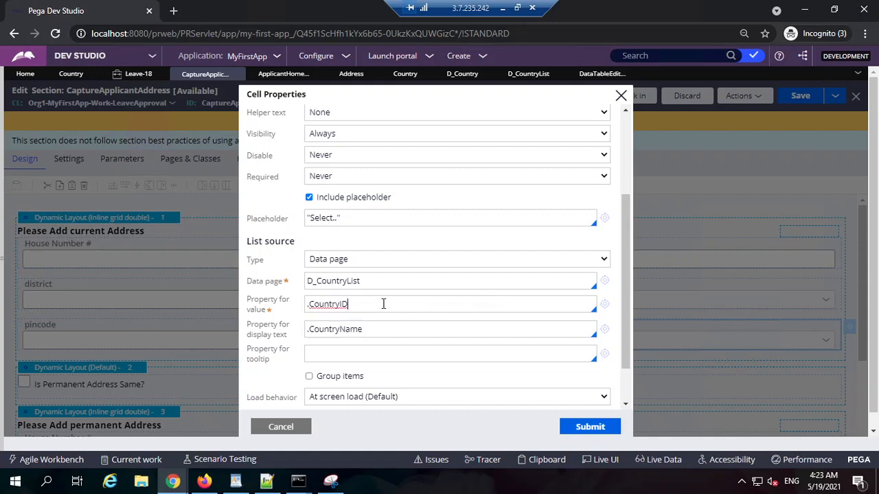
double_click(339, 306)
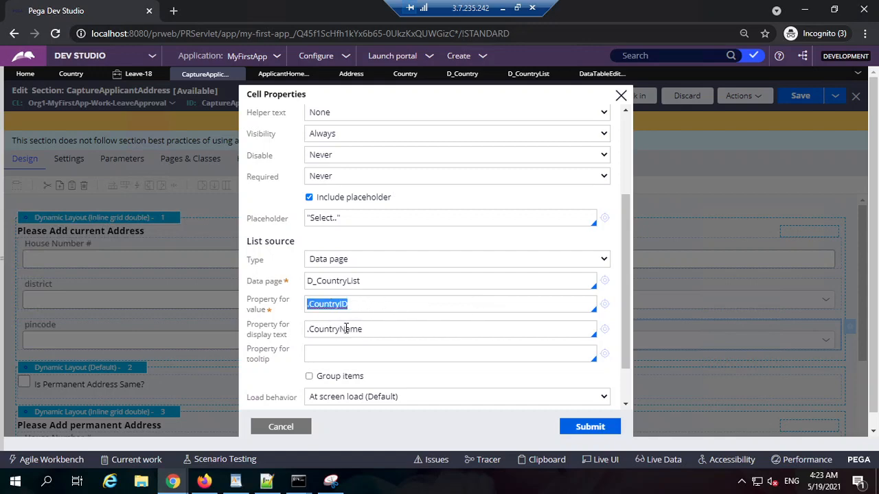
double_click(347, 329)
click(583, 426)
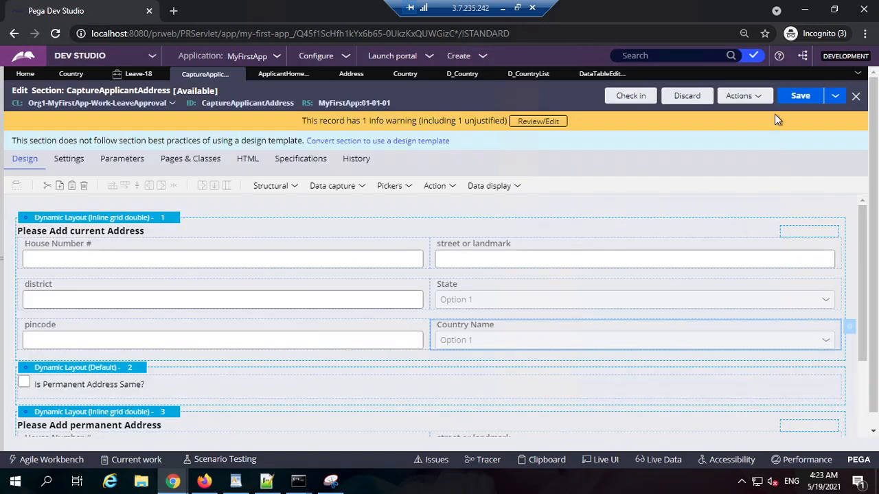
click(800, 96)
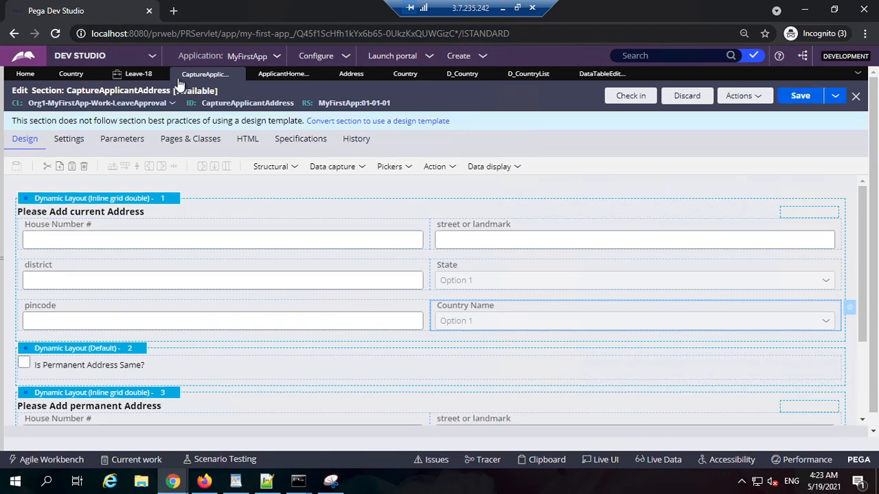
Reload the Capture Applicant Address step of the Leave-18 case and select Sri Lanka as the current address's country name.
click(138, 75)
scroll(212, 377, down, 1)
scroll(212, 377, down, 1)
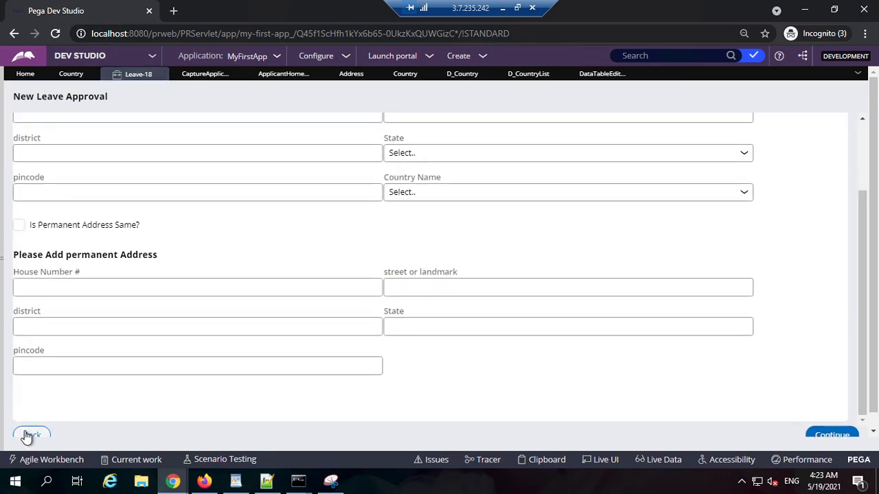
click(32, 435)
click(831, 435)
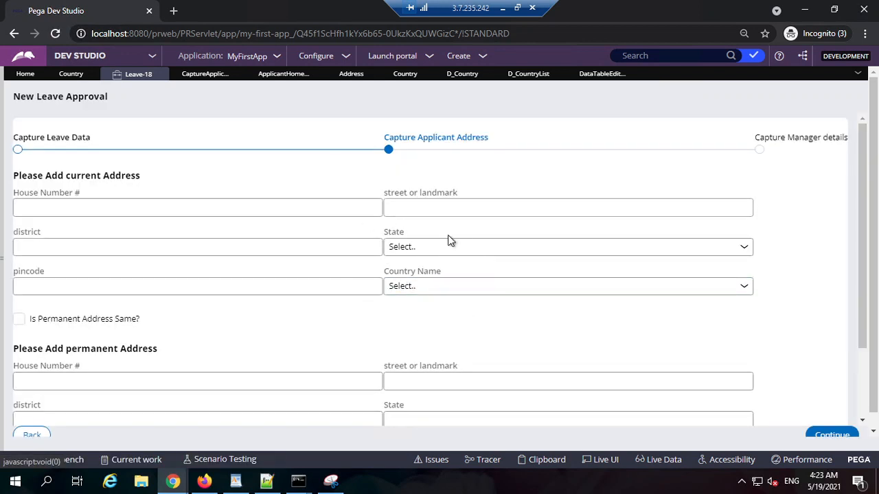
click(516, 289)
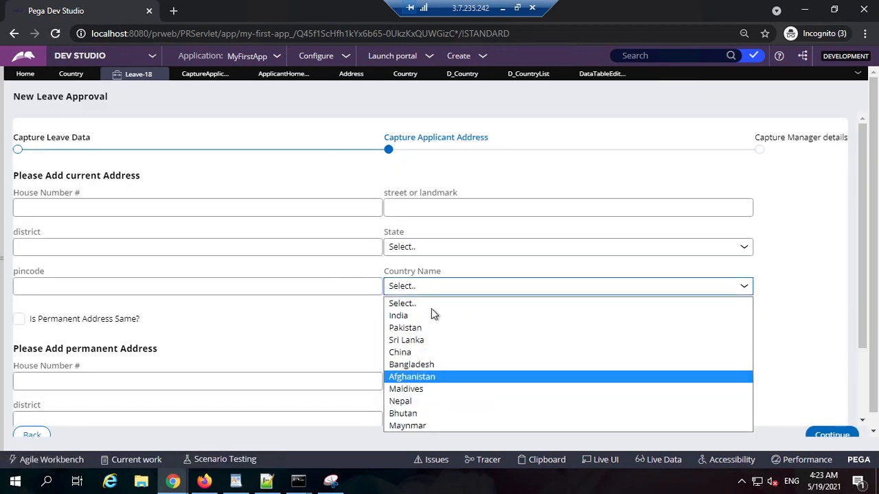
click(474, 339)
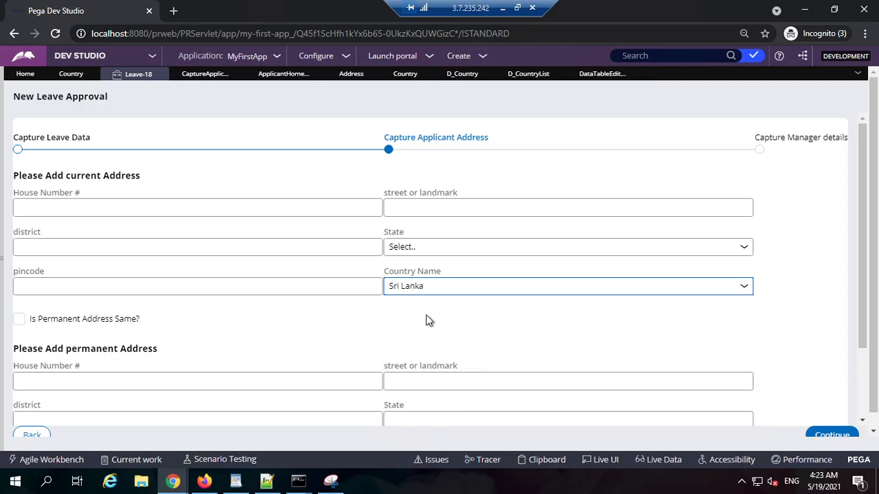
Mark the permanent address as the same and set the current address's state to Himachal Pradesh.
click(19, 322)
scroll(727, 352, down, 2)
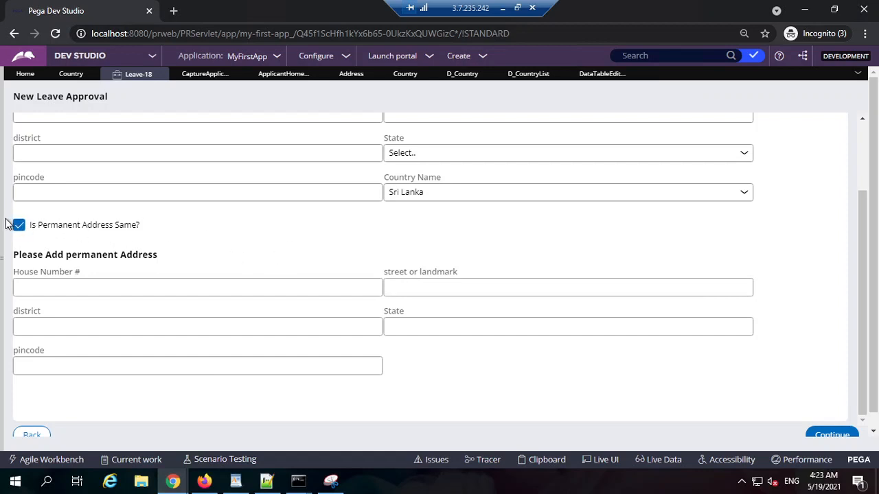
click(408, 159)
click(408, 206)
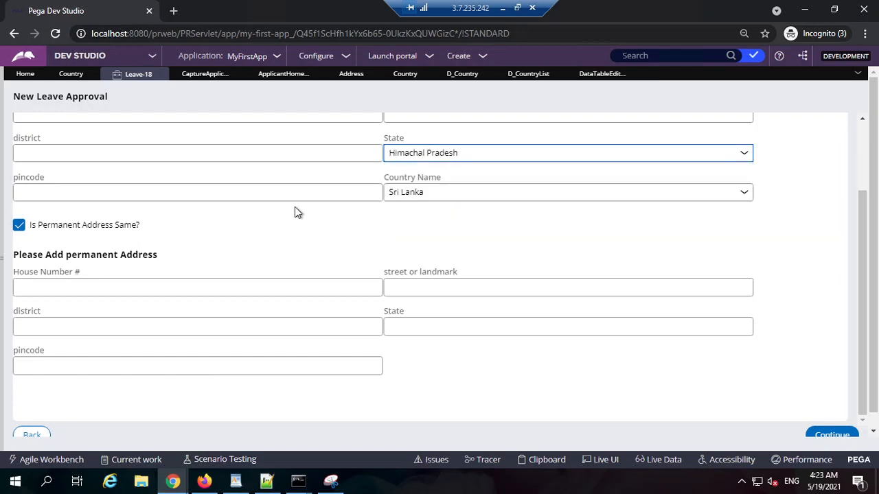
Fill in the current address's house number, street or landmark, district and pincode.
scroll(122, 162, up, 2)
click(146, 205)
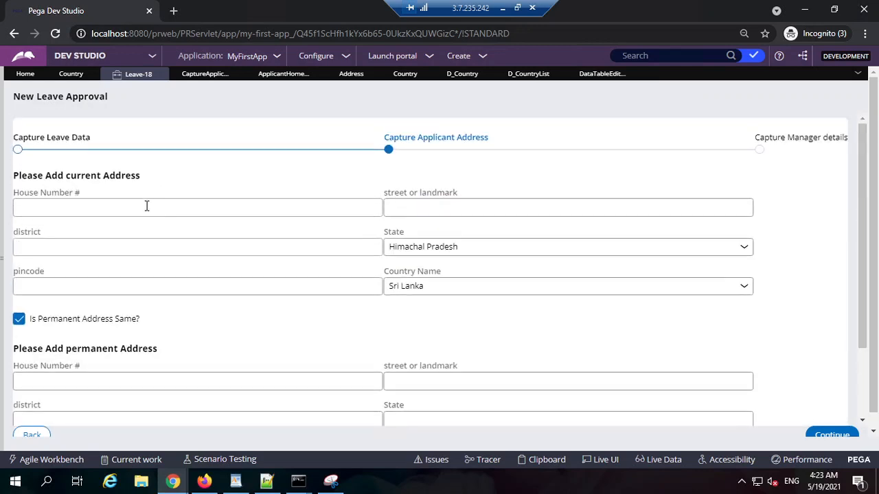
text(1212)
click(426, 207)
text(1)
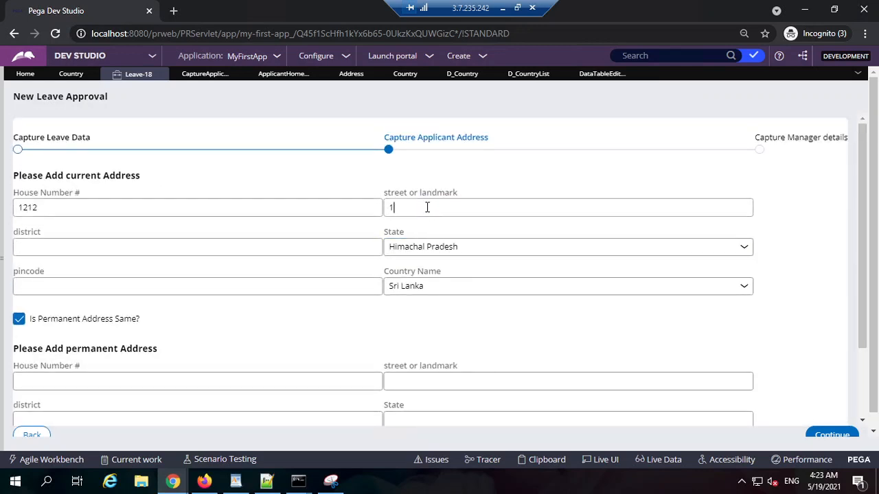
text(2)
click(221, 244)
text(1212)
click(173, 289)
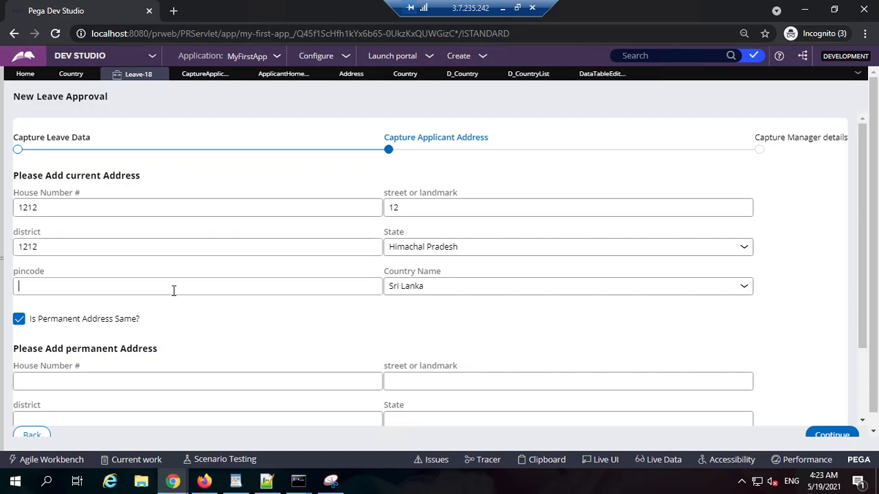
Re-tick Is Permanent Address Same to copy the current address to the permanent address, keeping Himachal Pradesh as the state.
scroll(206, 302, down, 1)
click(46, 258)
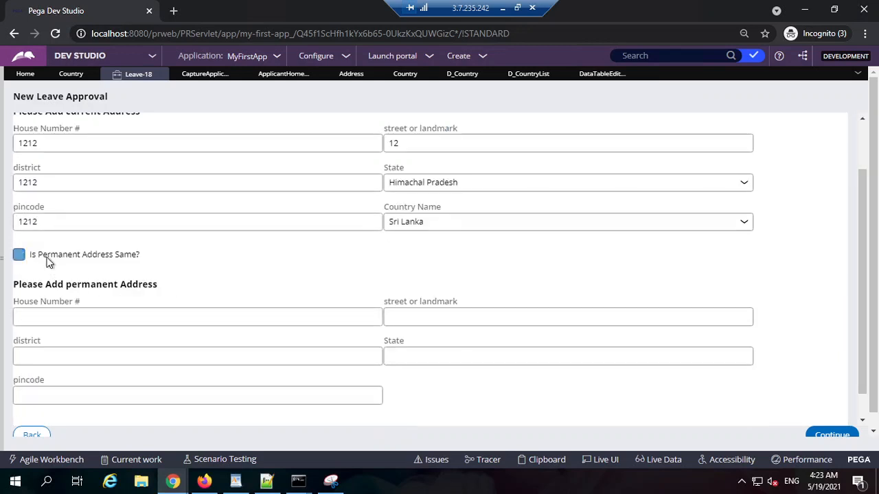
click(46, 259)
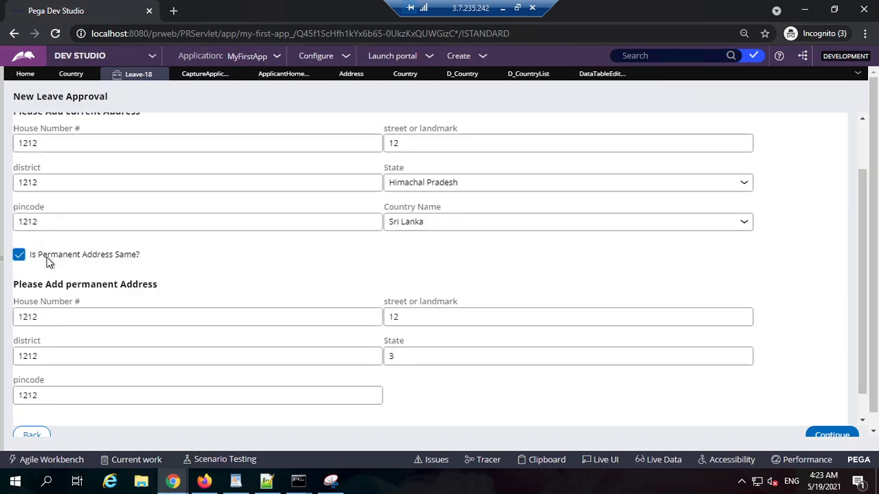
click(47, 259)
click(47, 259)
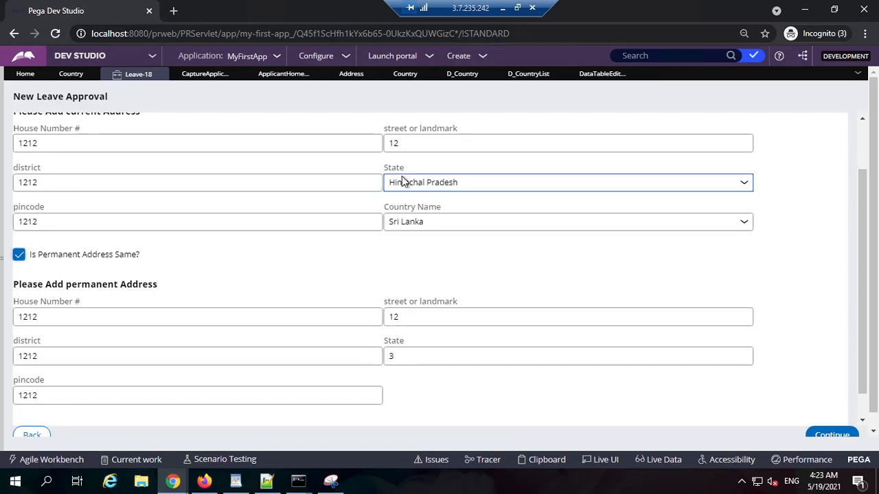
click(423, 185)
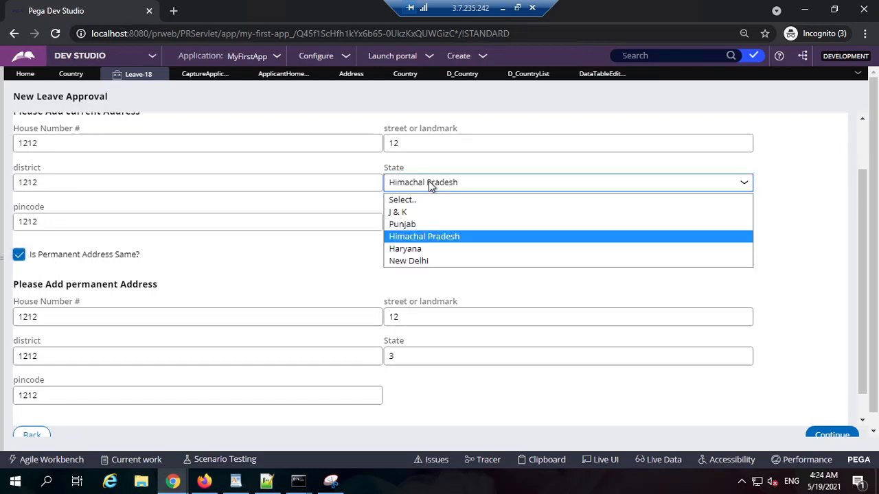
click(435, 237)
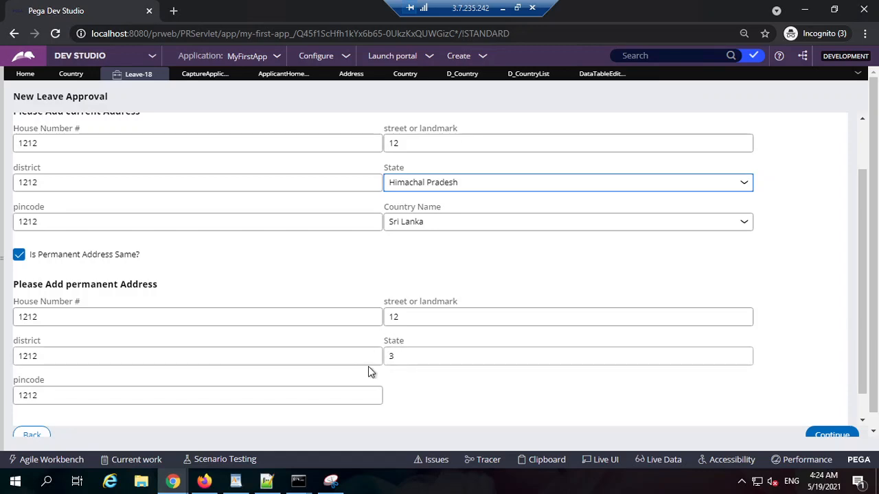
Inspect the Country value stored on the pyWorkPage.ApplicantHomeAddress clipboard page, and return to the Leave-18 case.
click(546, 459)
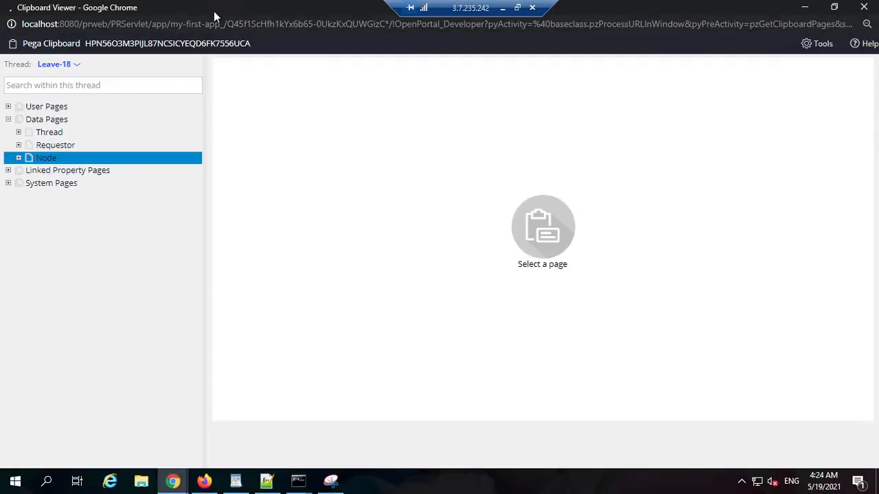
click(46, 107)
scroll(77, 293, down, 5)
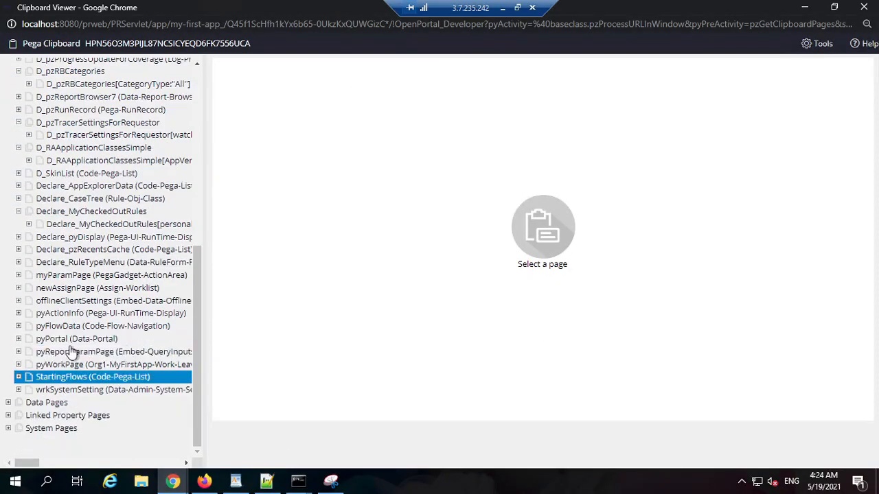
click(68, 364)
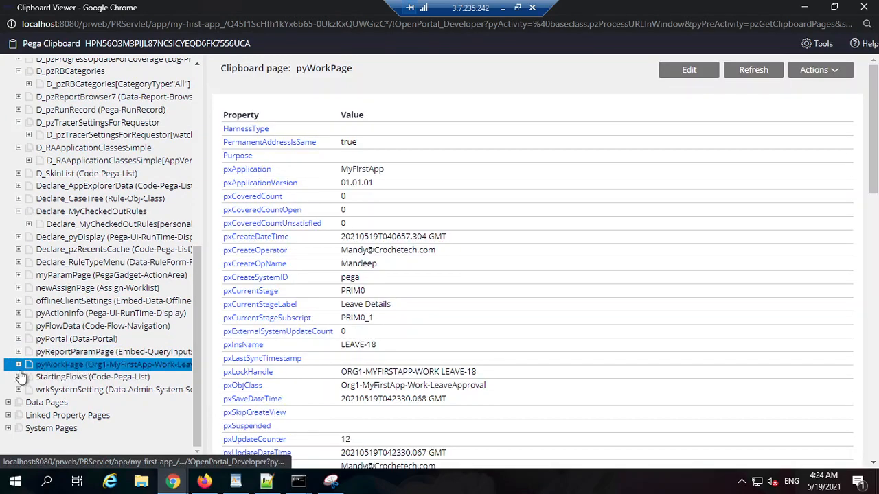
click(18, 365)
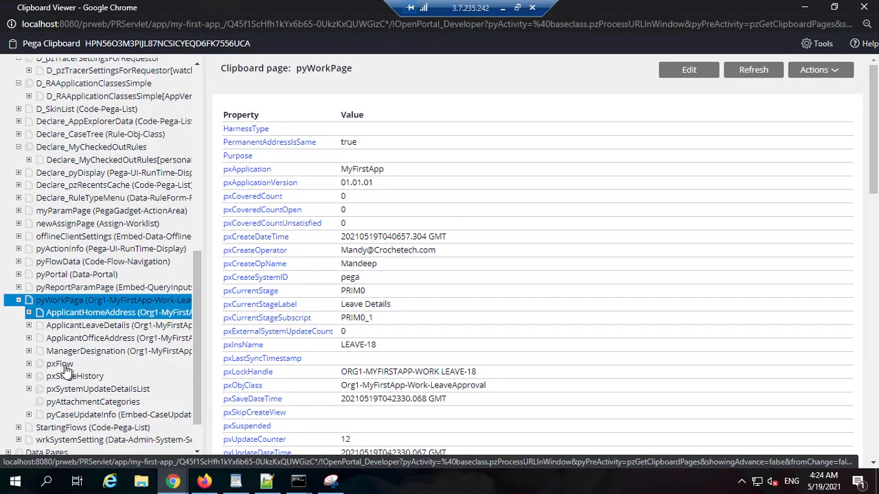
scroll(116, 316, down, 1)
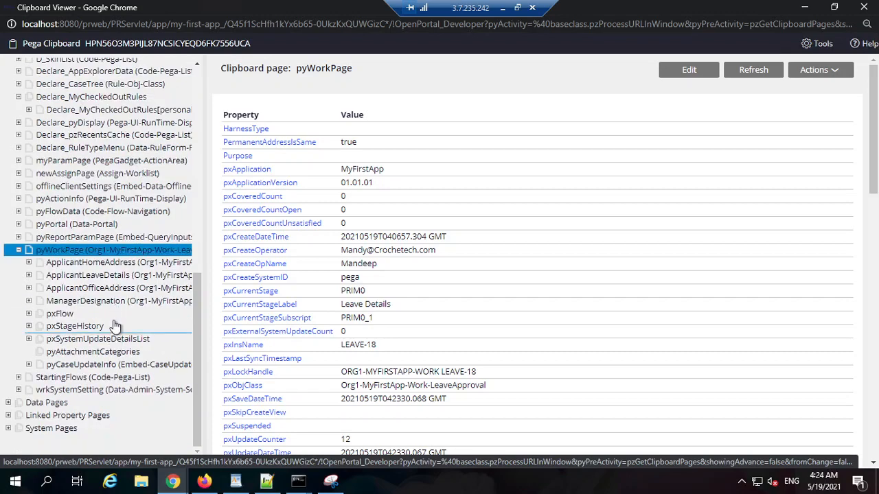
click(115, 262)
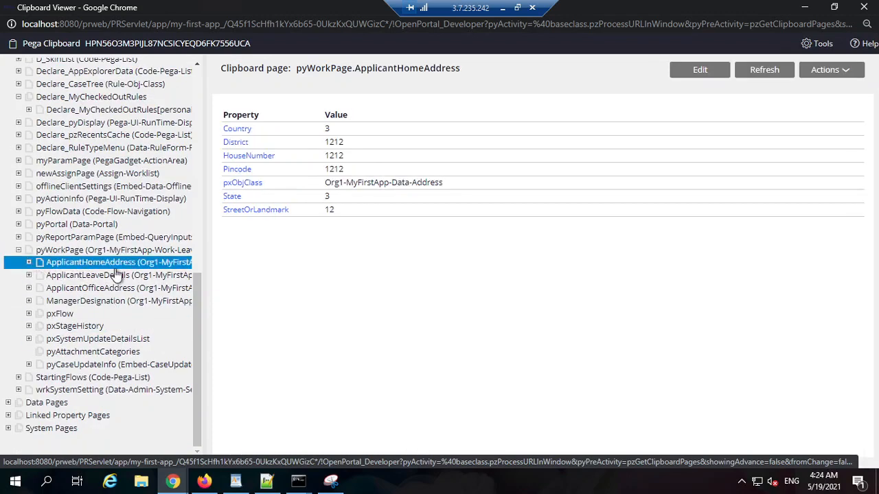
double_click(327, 129)
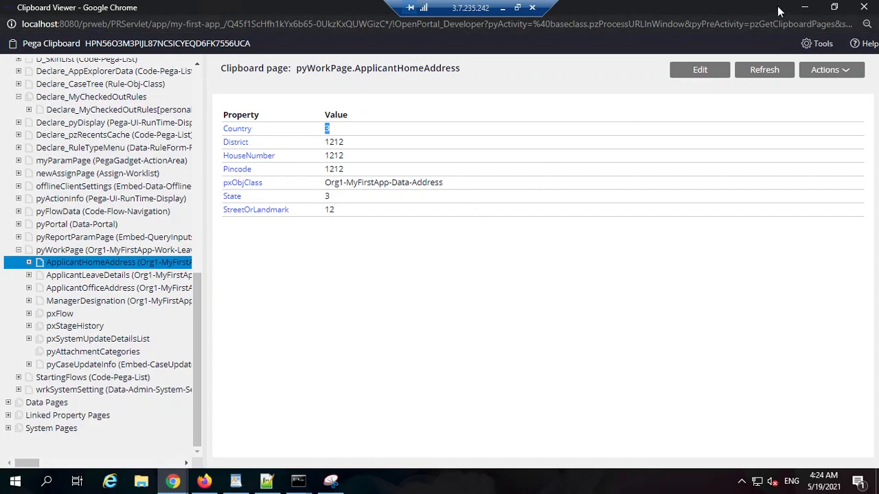
click(802, 8)
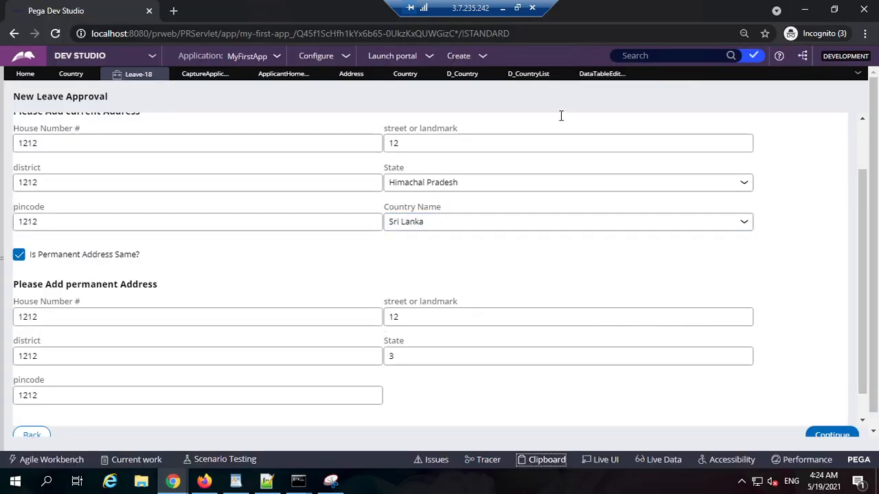
Set the Country Name drop-down's property for value to .CountryName in the CaptureApplicantAddress section and save the section.
click(526, 75)
click(205, 74)
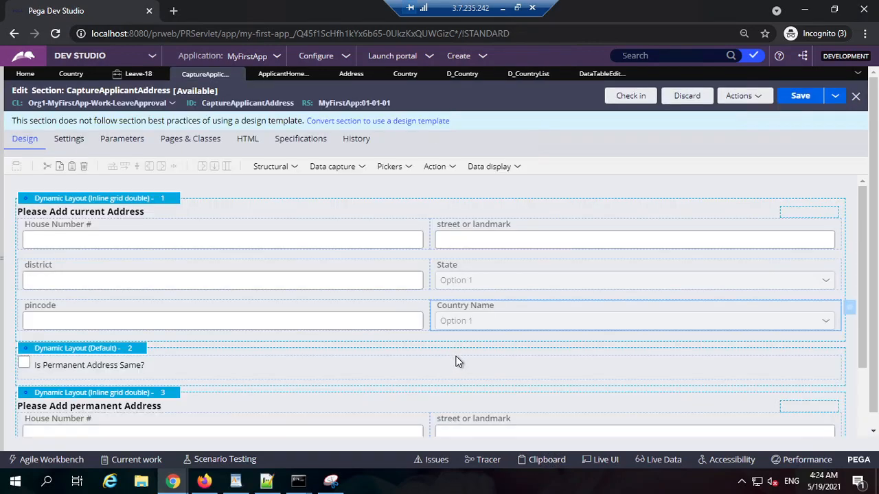
scroll(455, 361, down, 3)
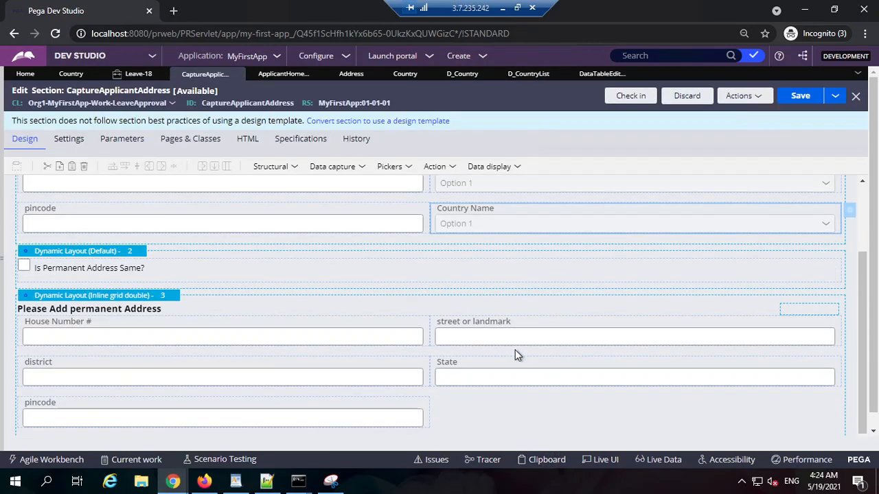
click(850, 212)
scroll(389, 336, down, 3)
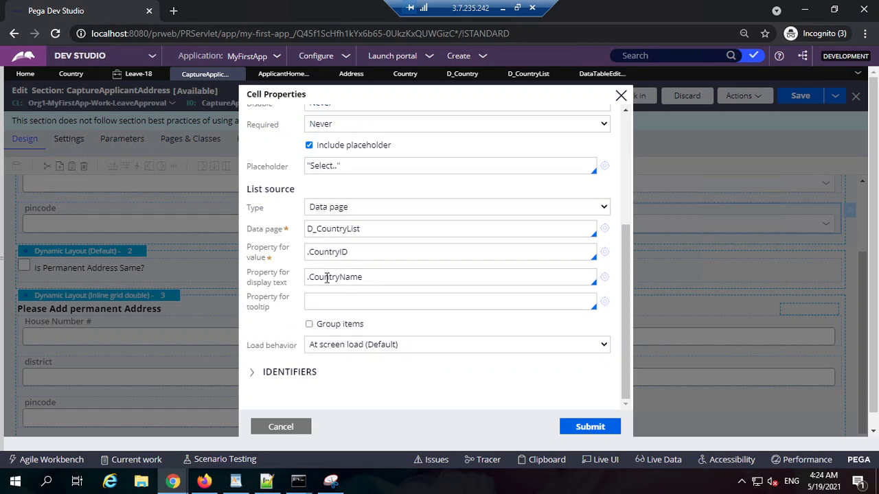
triple_click(349, 253)
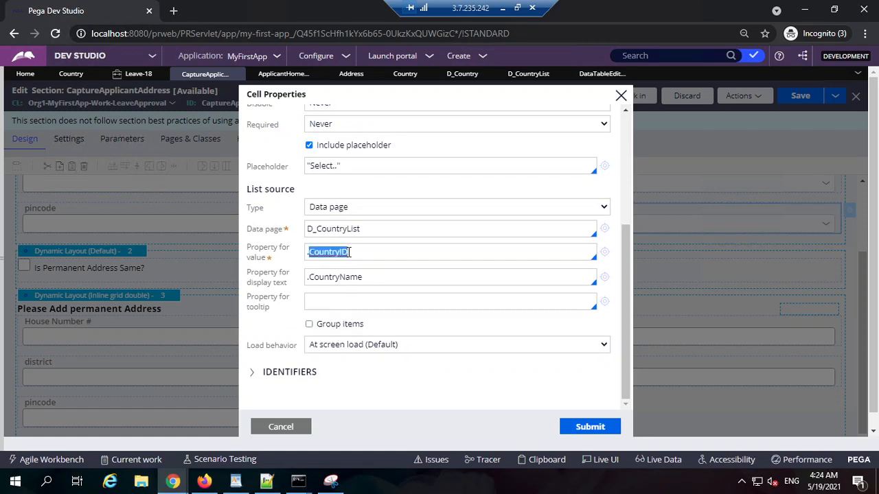
key(Down)
click(352, 296)
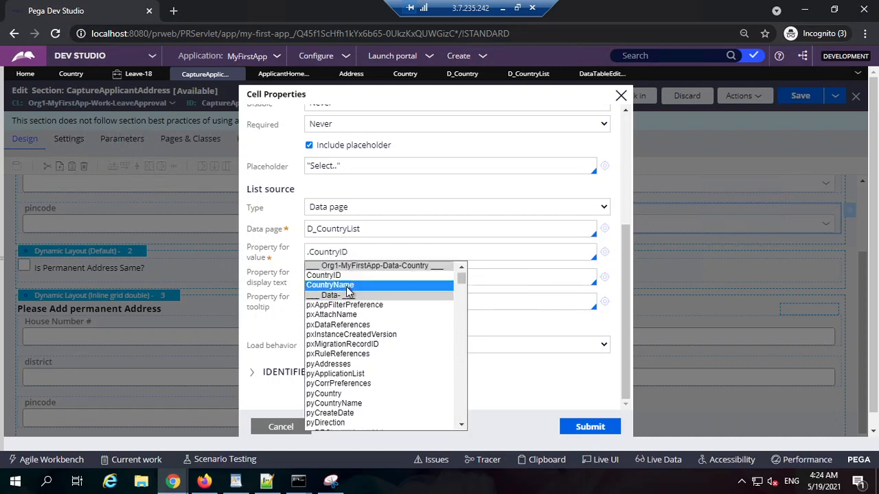
click(345, 287)
click(588, 426)
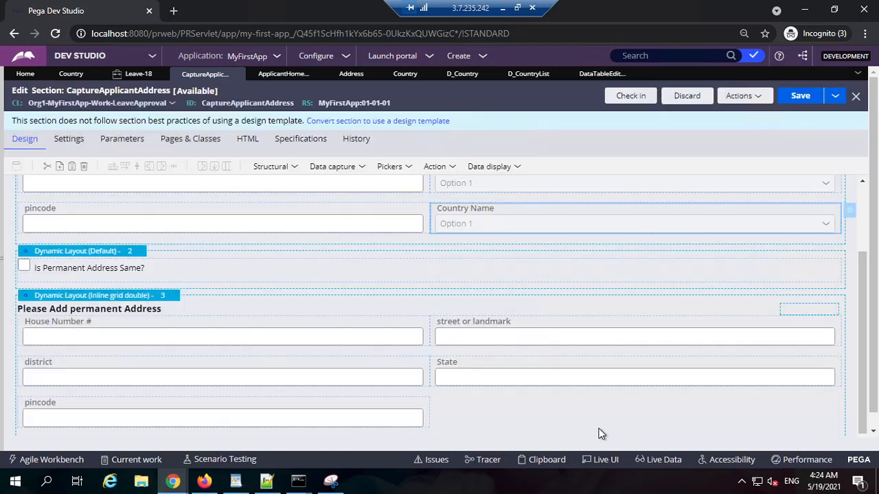
click(800, 96)
Reload the Leave-18 case's Capture Applicant Address step by going back to Capture Leave Data and continuing.
click(137, 73)
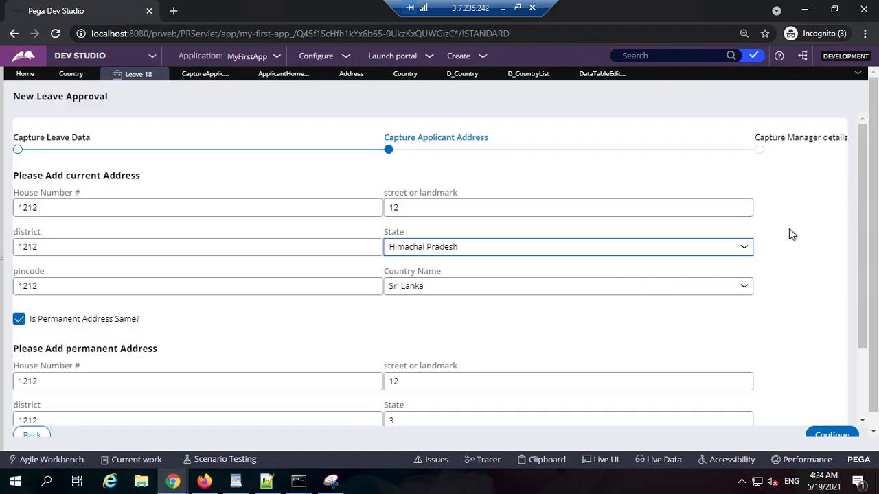
scroll(789, 235, down, 3)
click(32, 421)
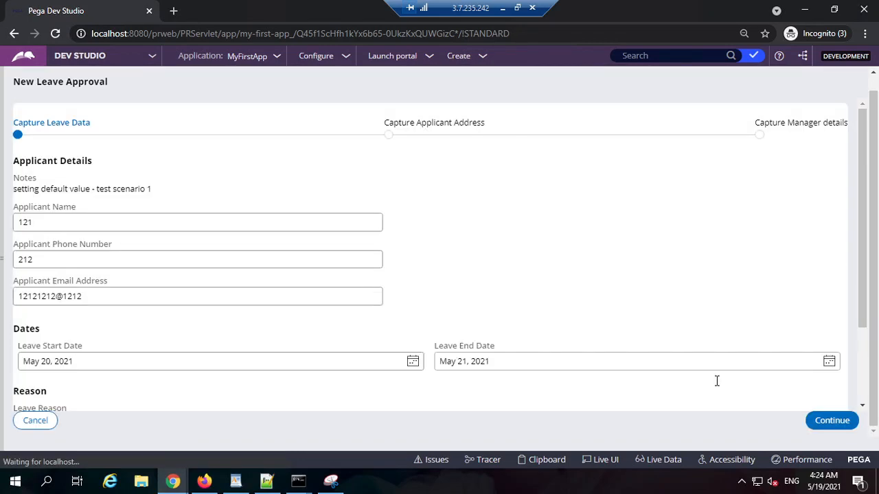
scroll(717, 382, down, 2)
click(826, 422)
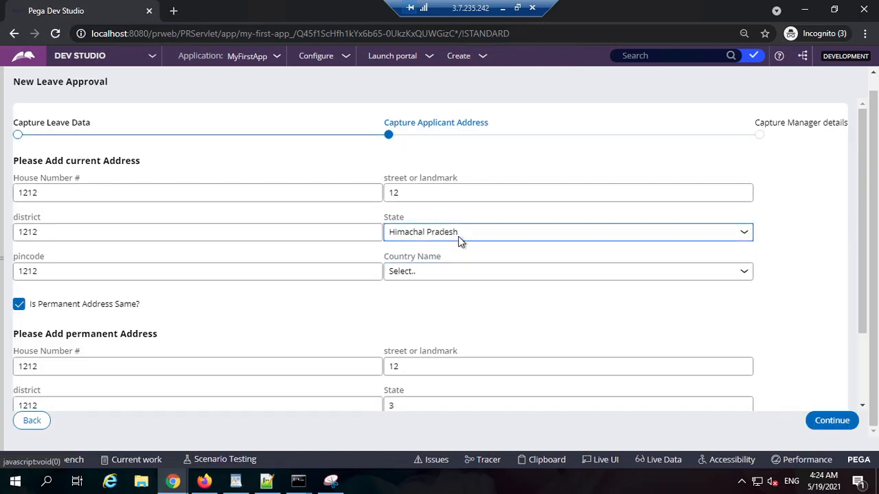
Set the current address's state to J & K and re-tick Is Permanent Address Same to refresh the permanent address.
click(458, 236)
click(438, 263)
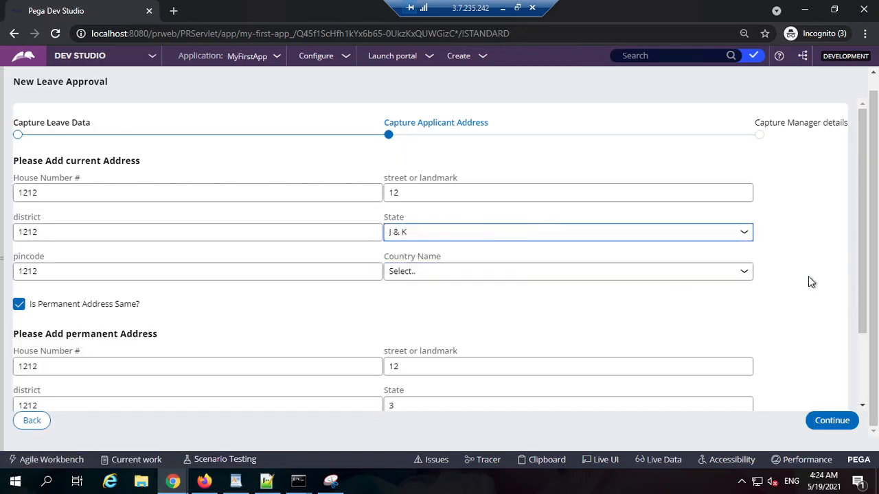
click(55, 307)
click(65, 308)
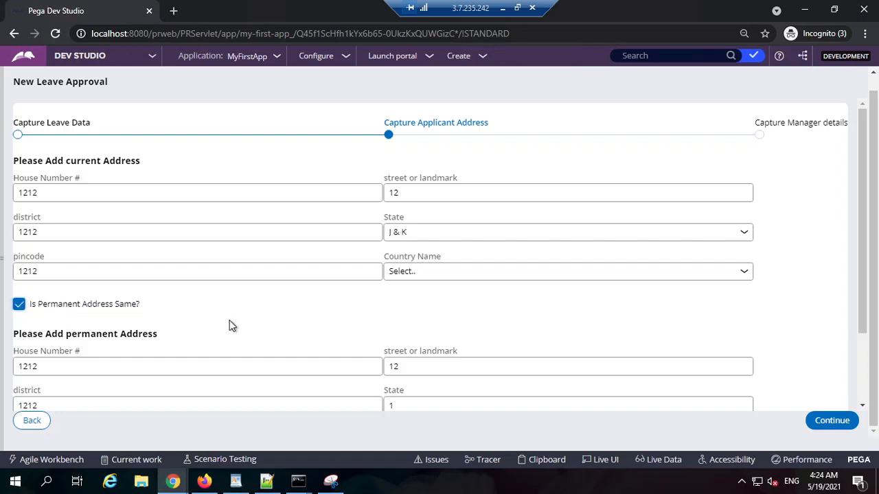
scroll(229, 326, down, 2)
click(77, 215)
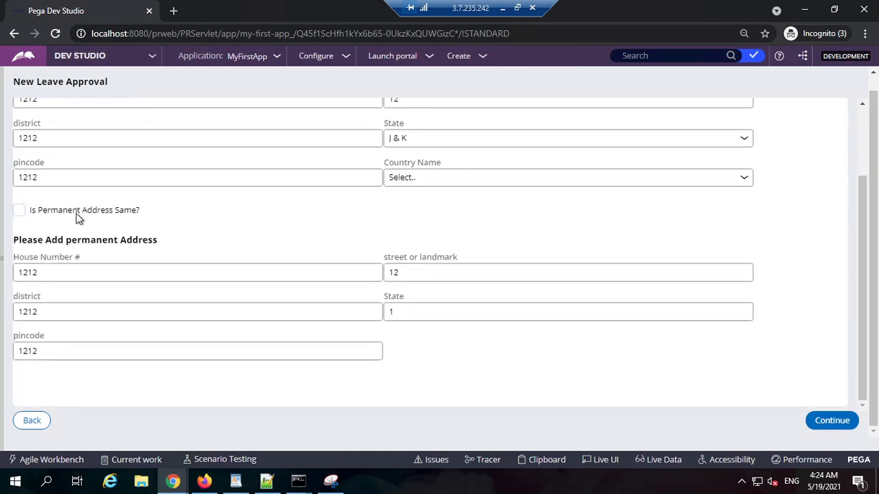
click(80, 214)
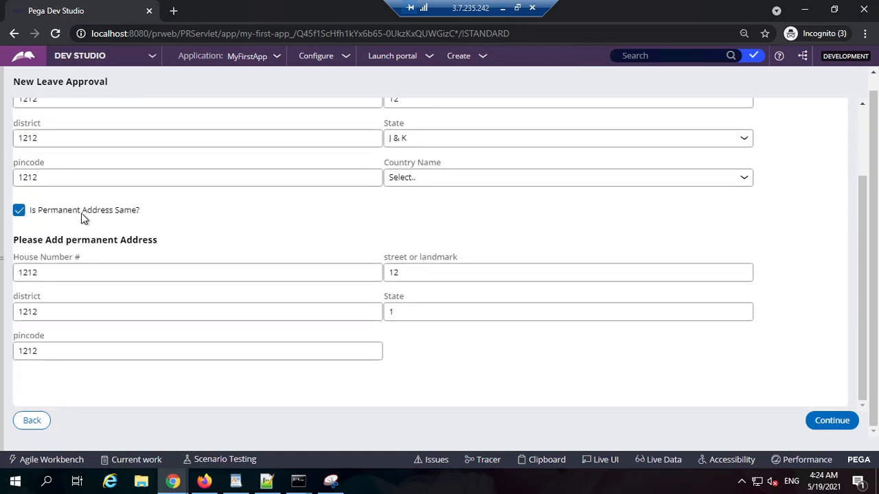
Reload the applicant address step, set the current address's state to Haryana, and re-tick Is Permanent Address Same.
click(32, 421)
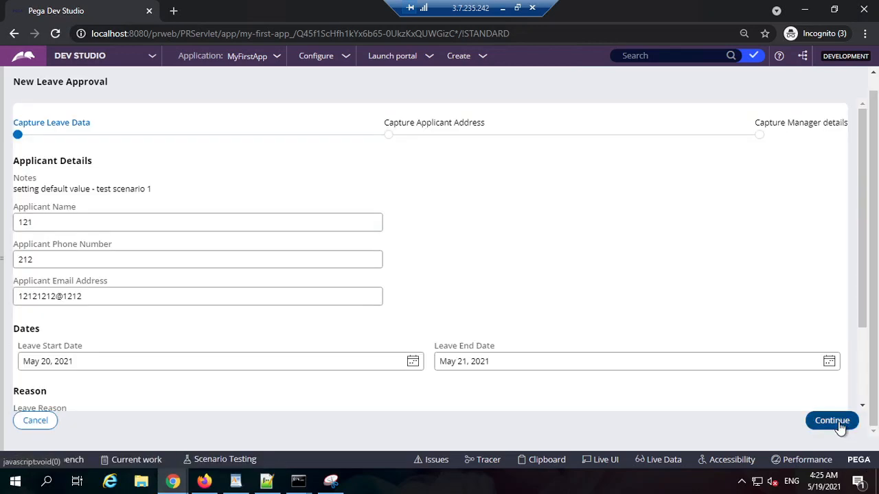
click(832, 421)
click(442, 234)
click(452, 298)
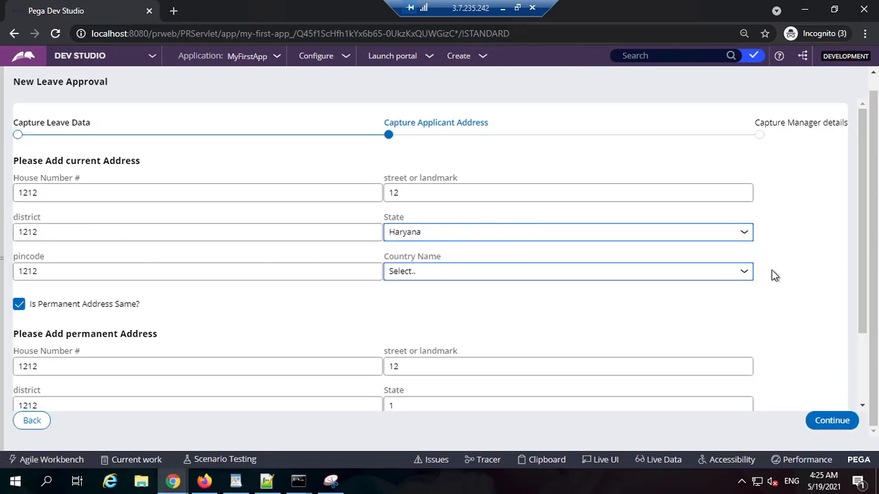
click(771, 271)
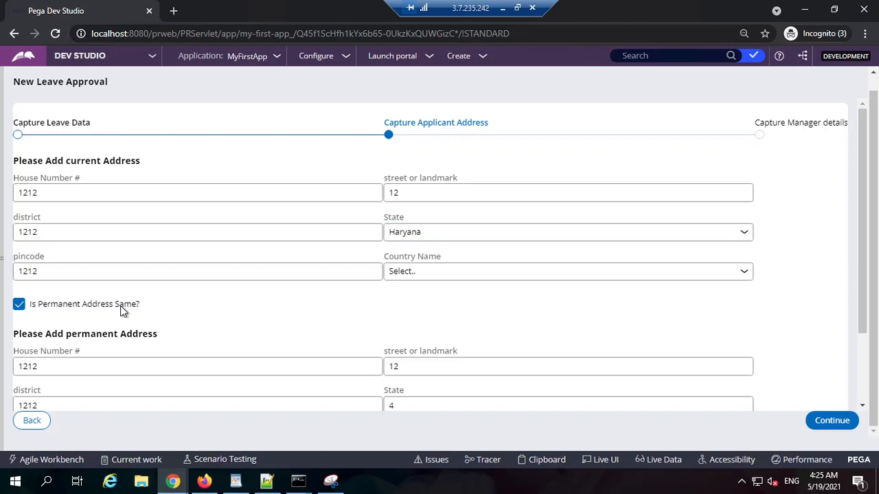
click(71, 309)
click(89, 307)
Inspect the address property values stored on pyWorkPage.ApplicantHomeAddress in the Leave-18 clipboard.
click(541, 459)
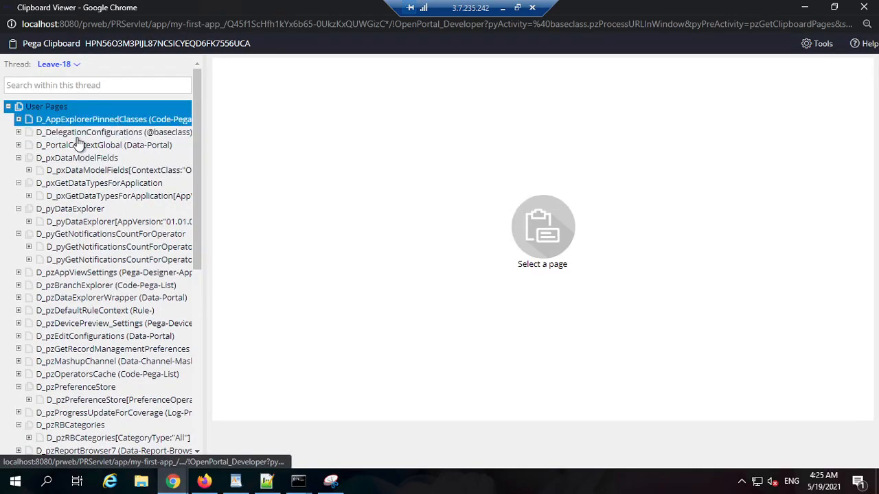
scroll(63, 372, down, 5)
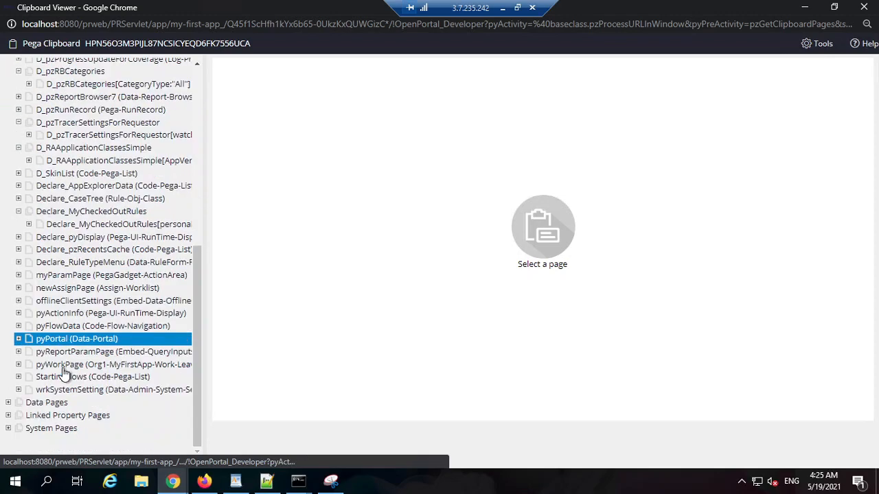
click(19, 365)
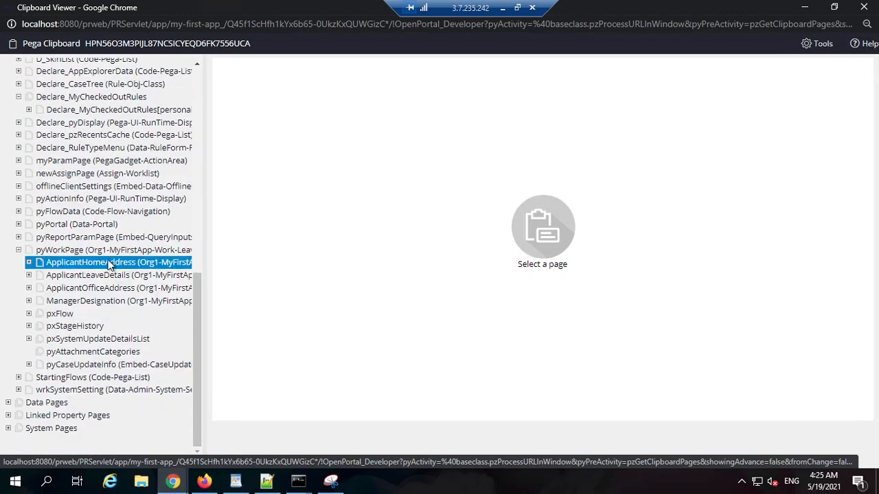
click(106, 263)
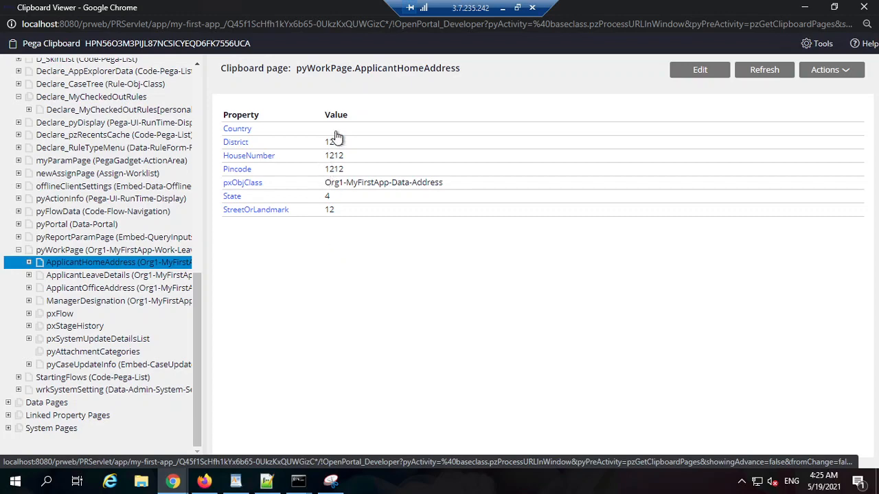
click(804, 7)
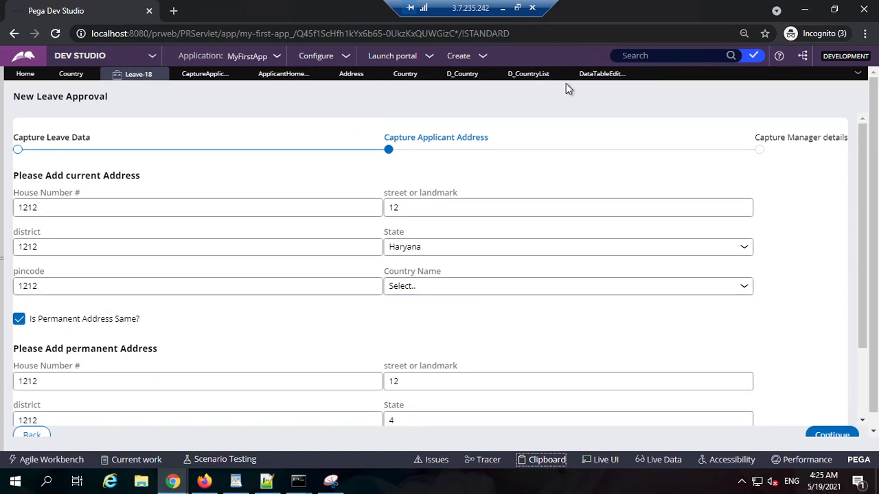
Set the current address State drop-down's property for value to .StateName in the CaptureApplicantAddress section and save the section.
click(205, 75)
scroll(478, 224, up, 2)
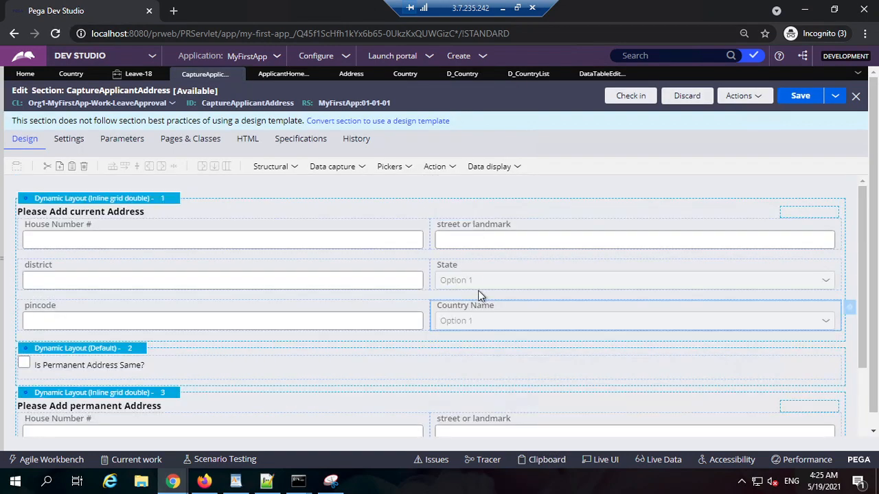
click(514, 271)
click(849, 267)
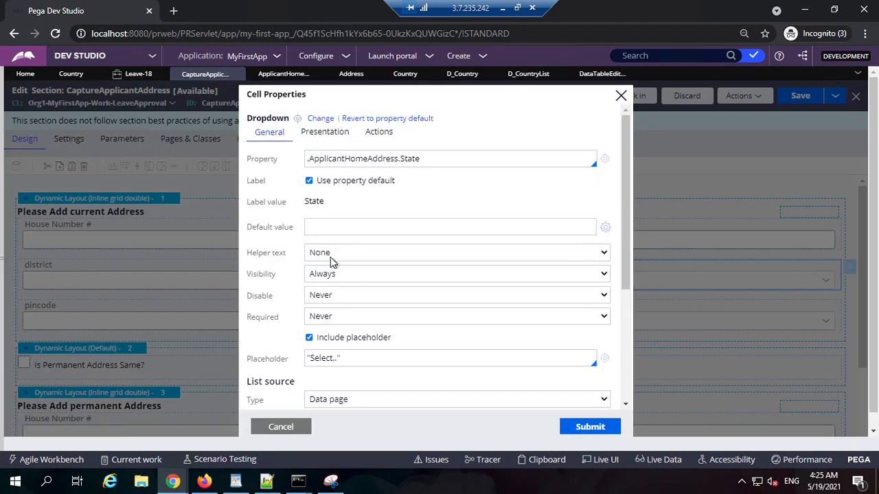
scroll(331, 257, down, 3)
double_click(356, 257)
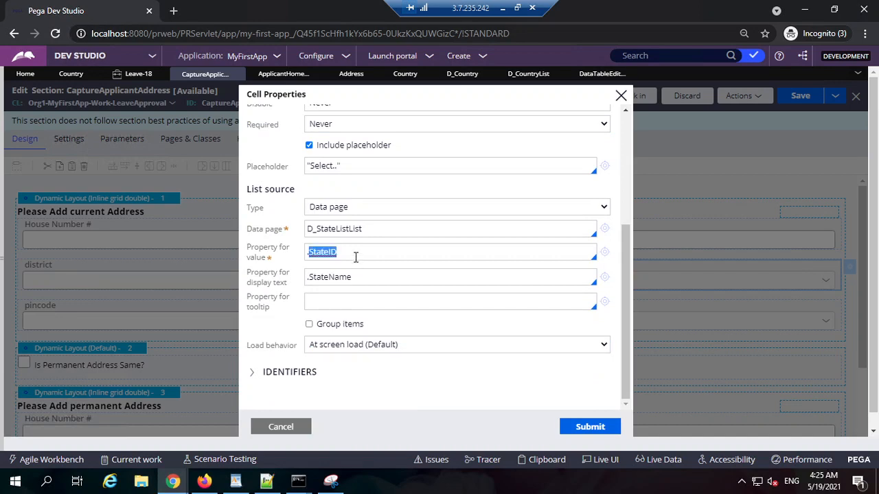
key(BackSpace)
key(BackSpace)
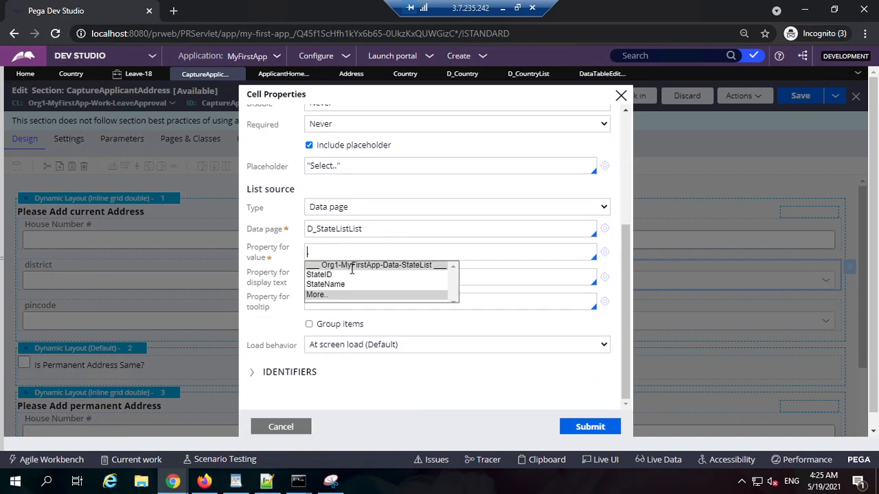
click(327, 284)
click(577, 428)
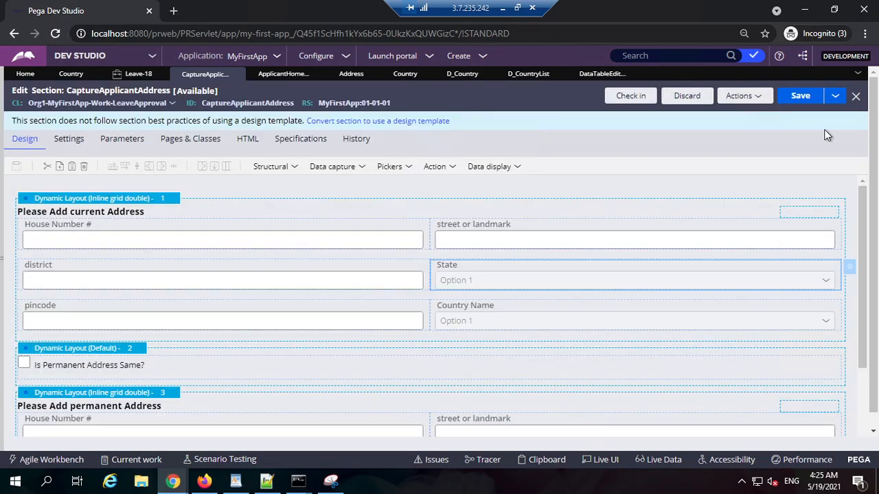
click(799, 98)
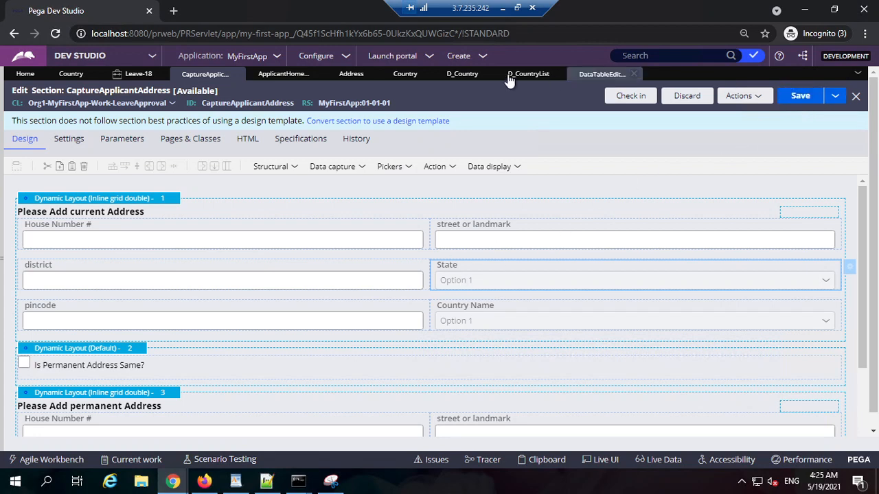
Go back to Capture Leave Data in Leave-18 and continue to reload the applicant address fields.
click(137, 74)
scroll(123, 392, down, 2)
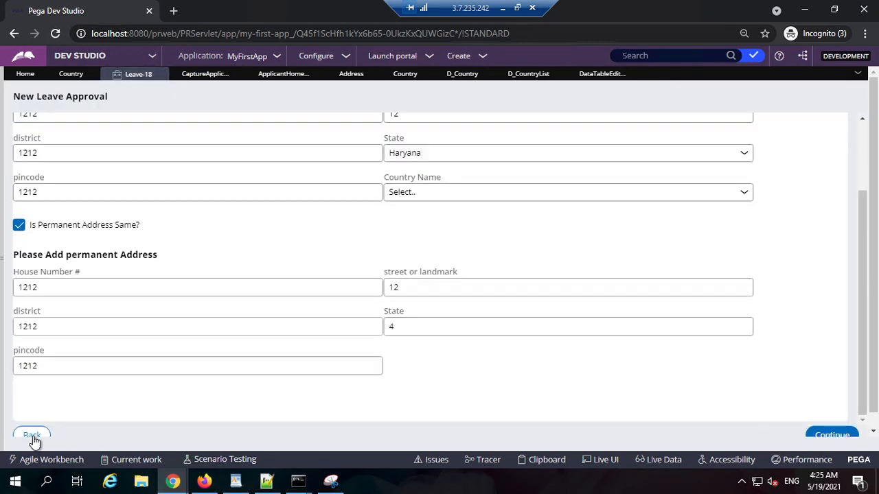
click(31, 435)
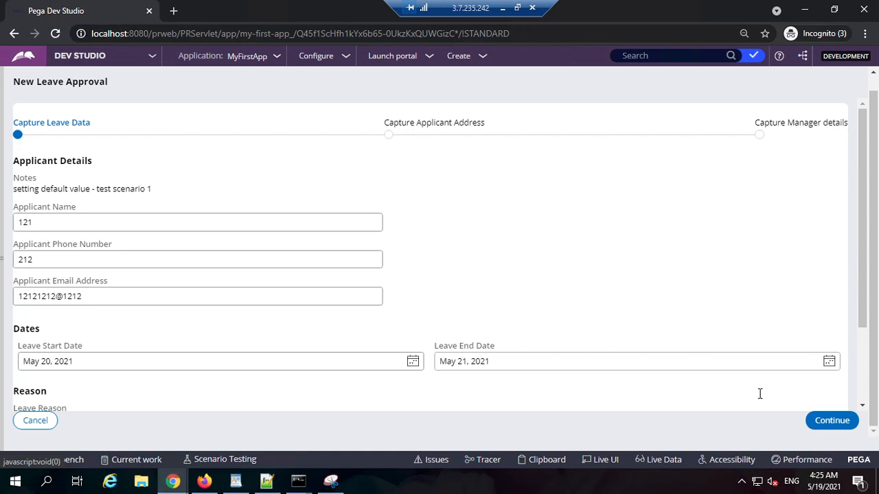
click(826, 421)
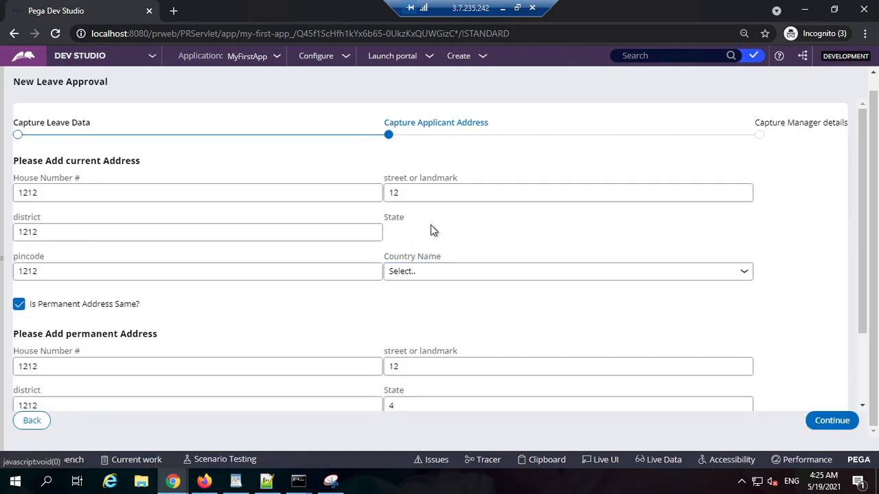
double_click(430, 224)
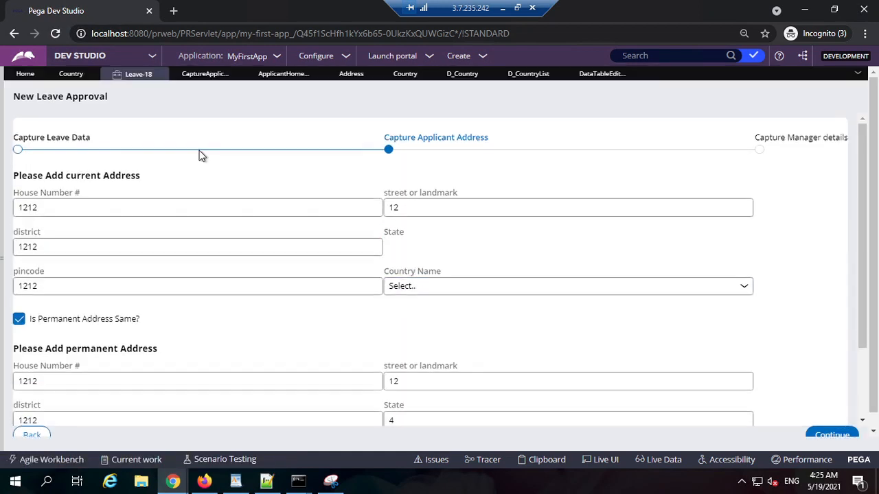
Review the State drop-down's list source in CaptureApplicantAddress, resubmit its cell properties unchanged, and save the section again.
click(209, 76)
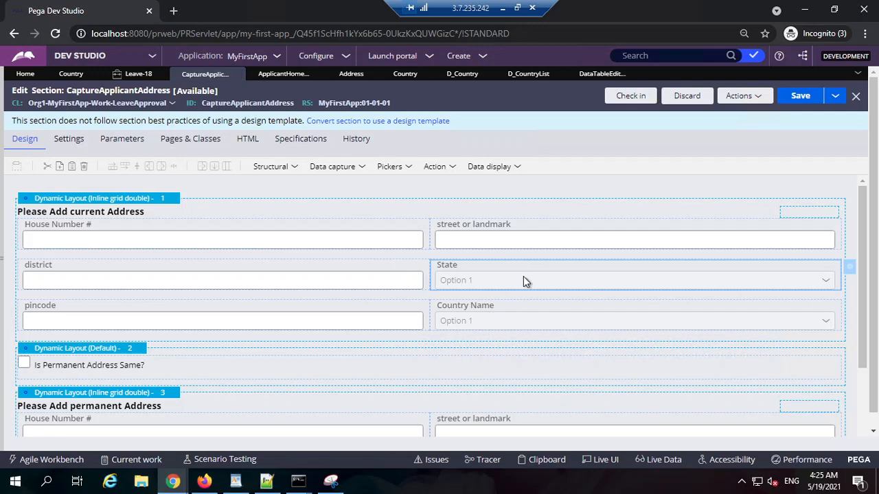
double_click(523, 280)
scroll(432, 316, down, 5)
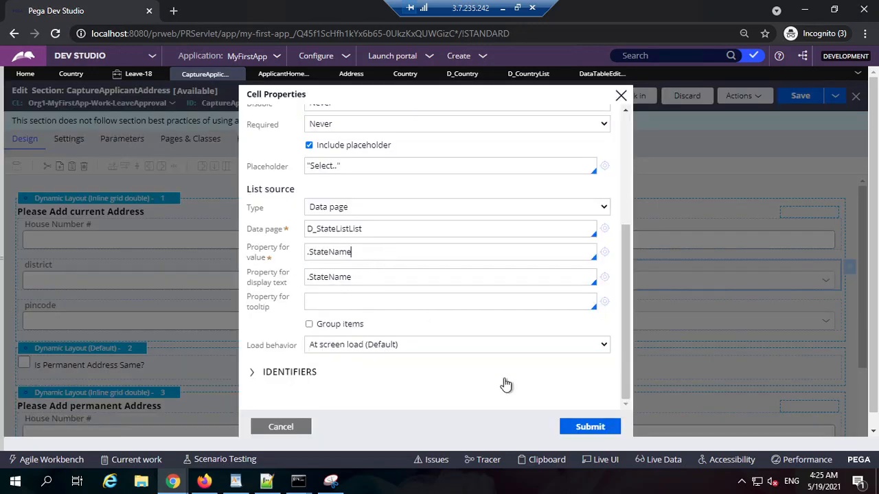
click(587, 428)
click(800, 95)
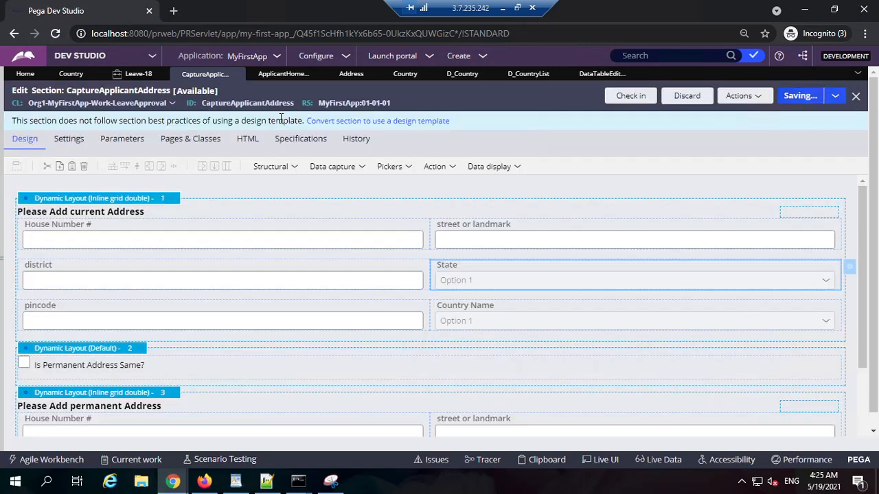
Return to the Leave-18 case and reload its Capture Applicant Address step through Capture Leave Data.
click(134, 77)
click(34, 436)
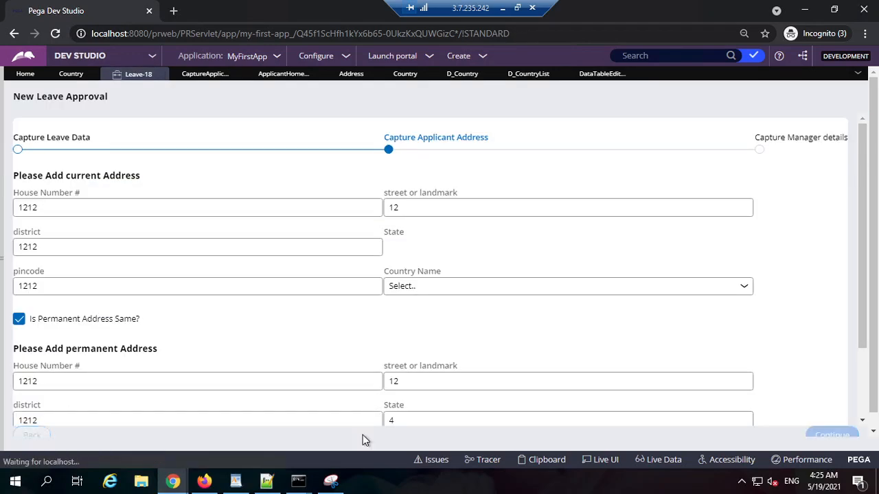
scroll(739, 395, down, 1)
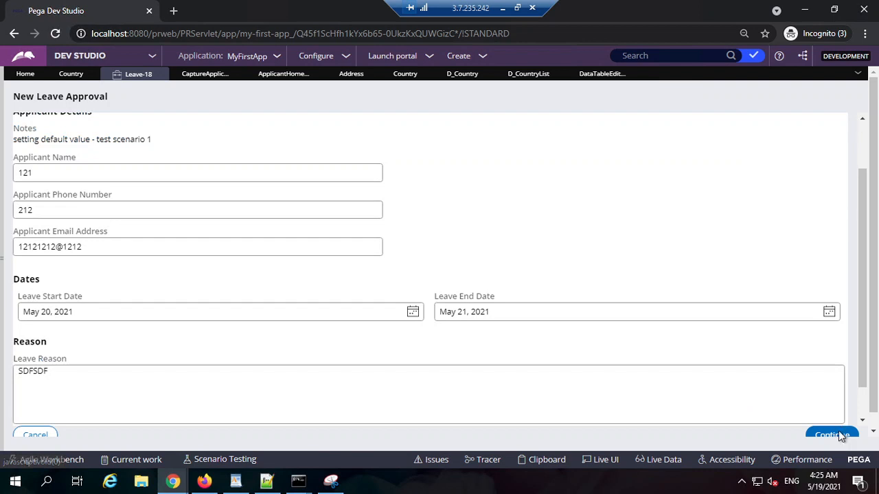
click(836, 434)
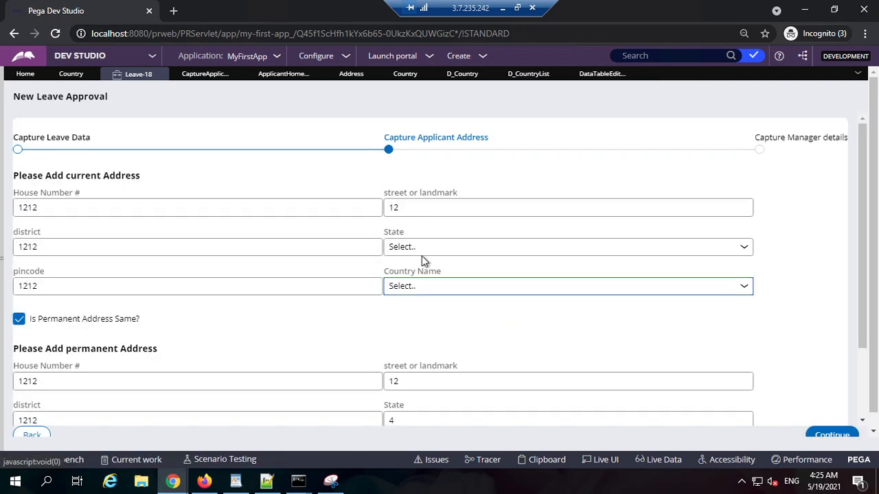
Set the current address's state to Punjab and untick Is Permanent Address Same to refresh the permanent address.
click(426, 251)
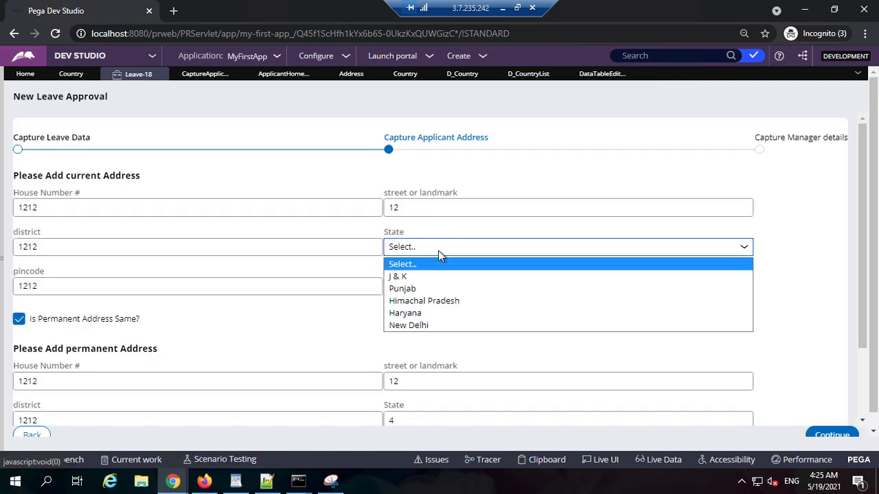
click(411, 289)
scroll(204, 383, down, 2)
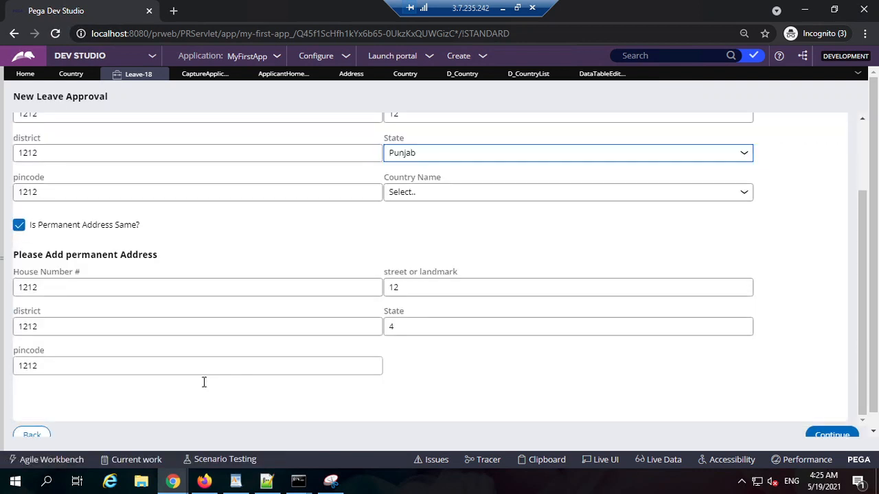
click(64, 228)
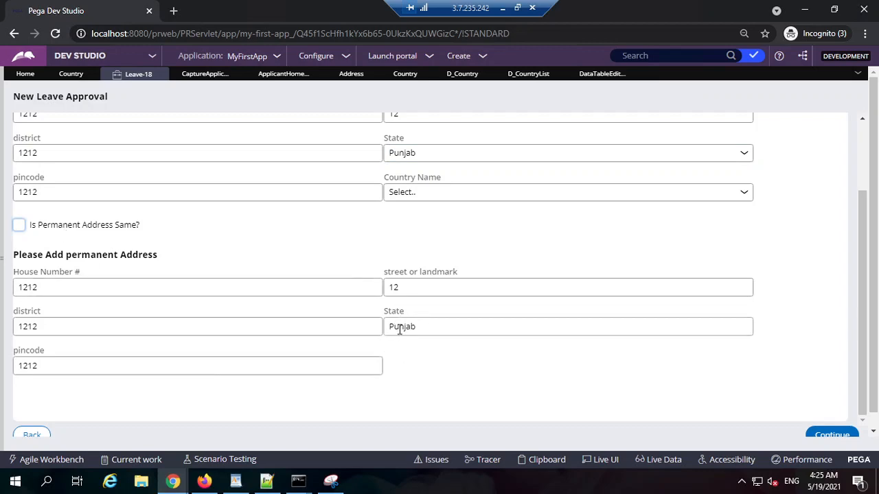
Check which State value the clipboard stores on pyWorkPage.ApplicantHomeAddress for the Leave-18 case.
click(549, 462)
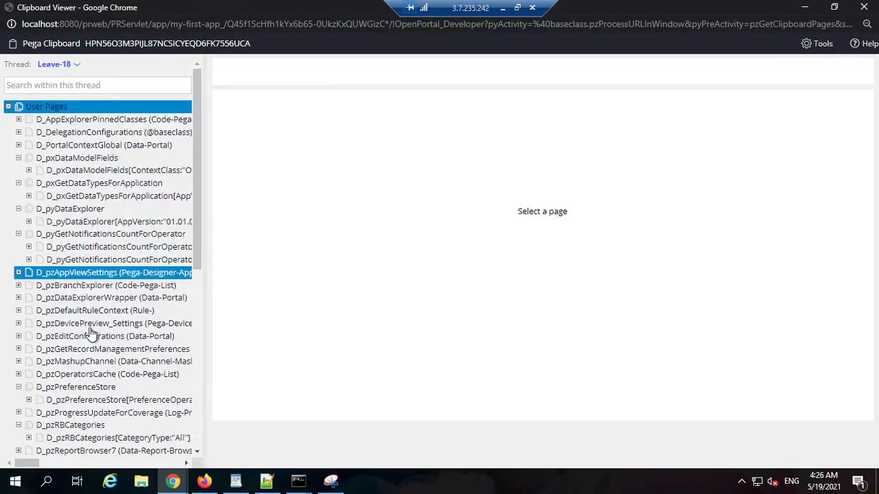
scroll(82, 329, down, 10)
click(19, 364)
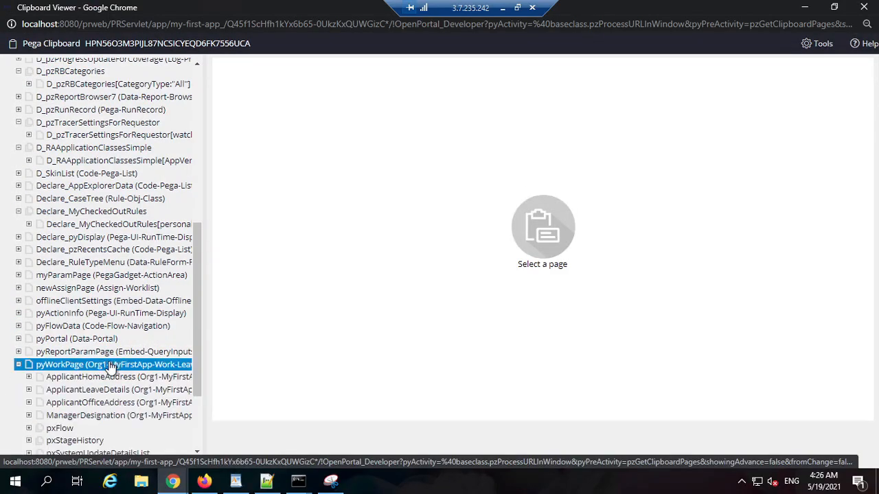
scroll(103, 322, down, 3)
click(109, 265)
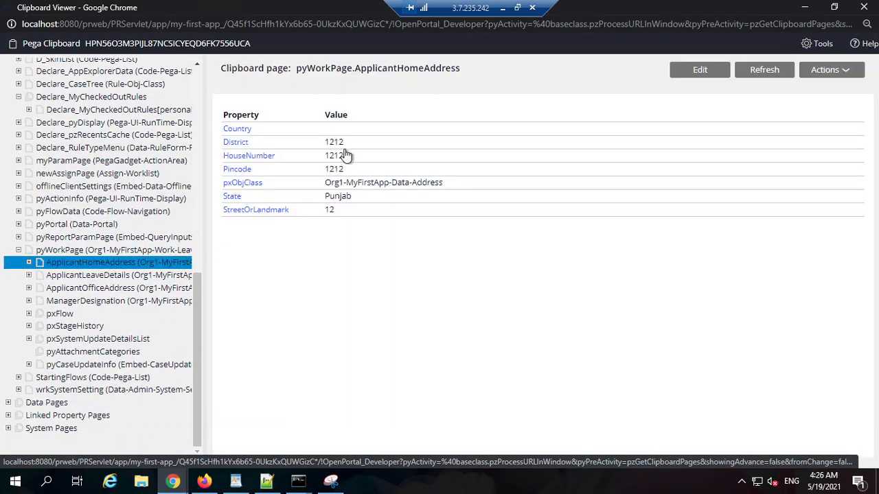
double_click(337, 197)
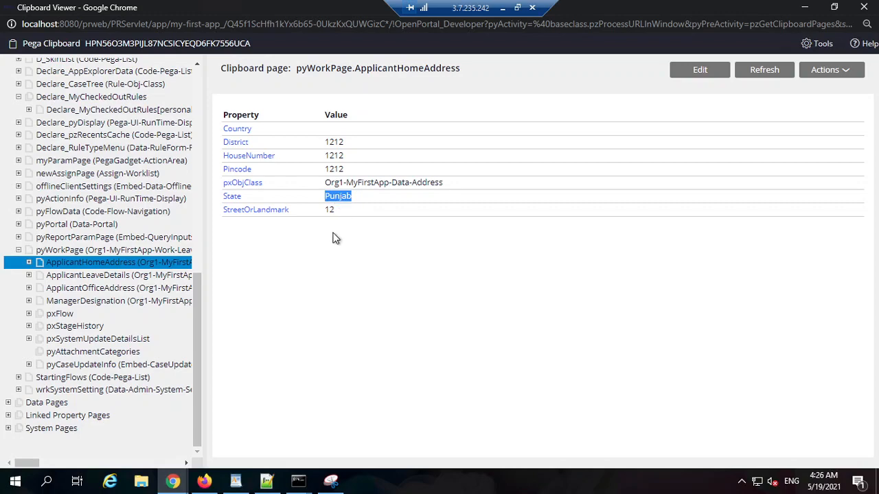
click(805, 8)
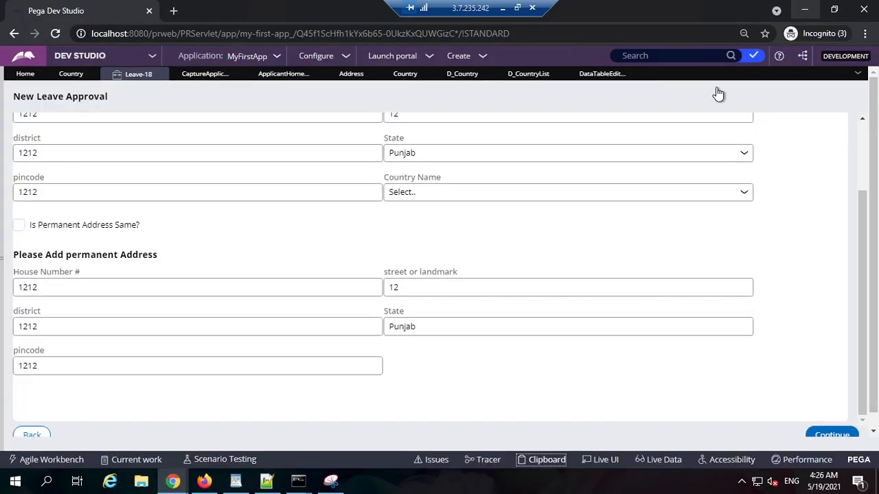
Review the D_Country data page's definition, including its structure, object type, mode, scope and lookup source.
scroll(268, 171, up, 2)
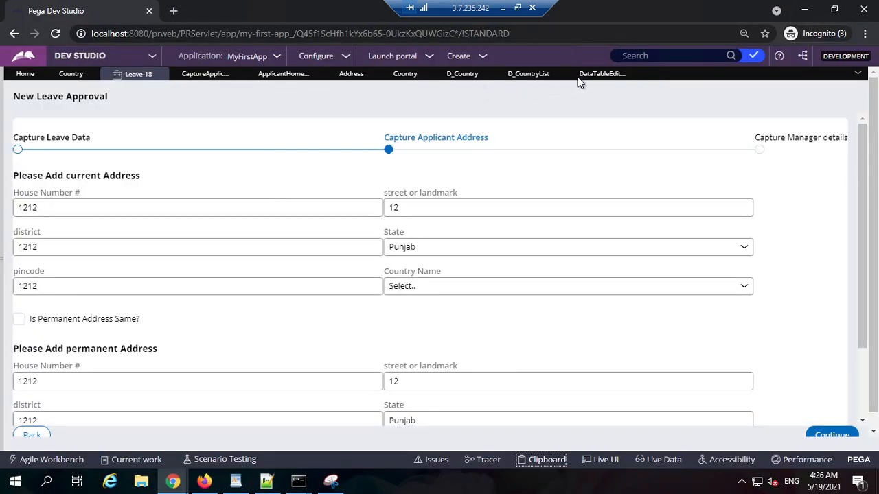
click(530, 75)
click(464, 75)
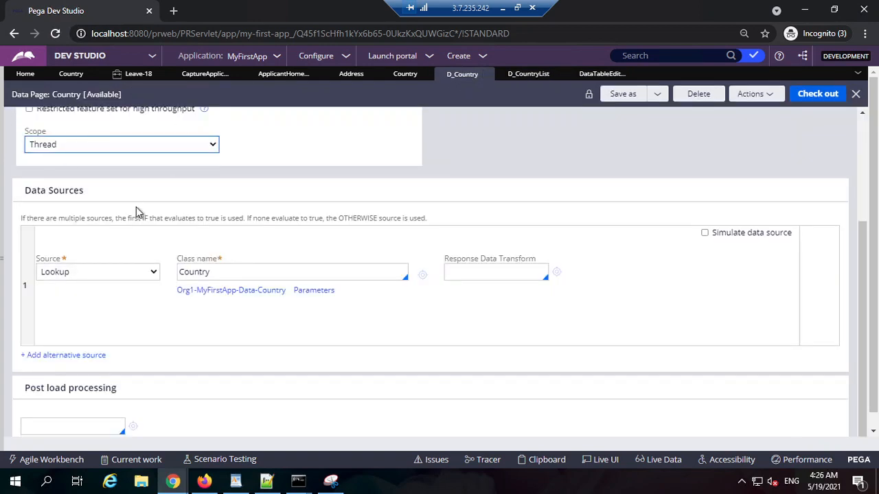
scroll(136, 206, up, 3)
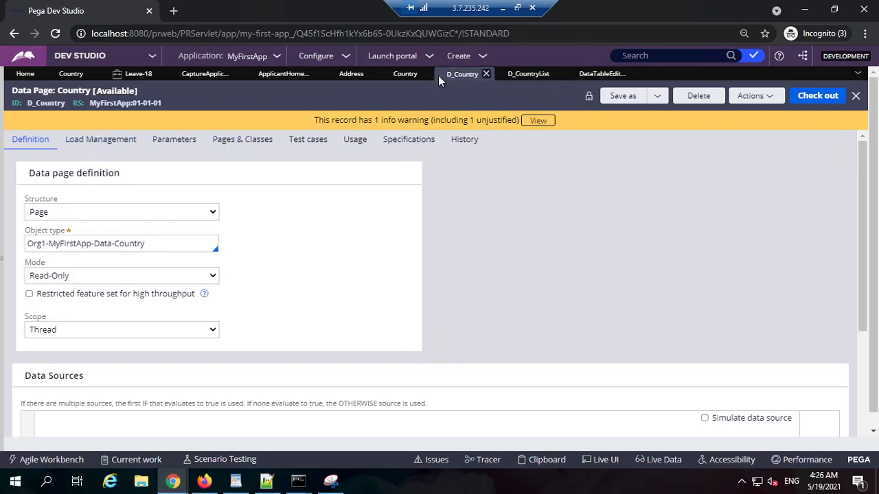
Examine the D_CountryList data page's load management settings, including its refresh strategy and page options.
click(512, 75)
click(104, 143)
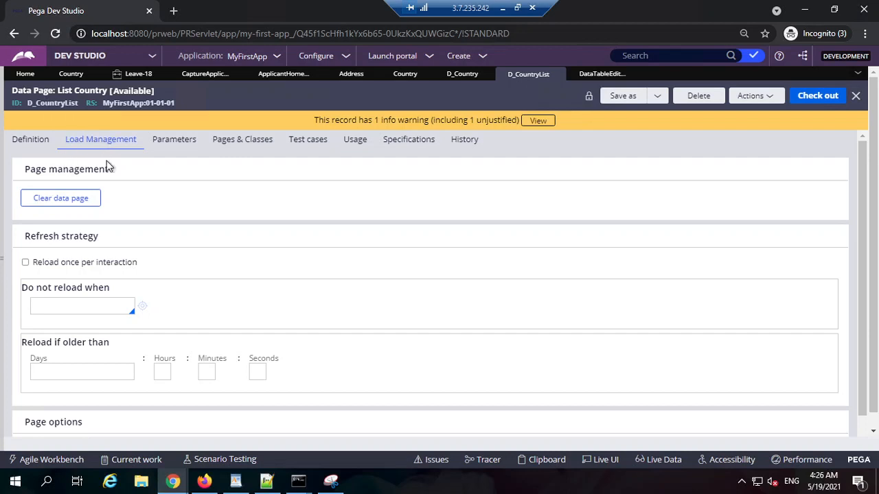
scroll(281, 259, down, 1)
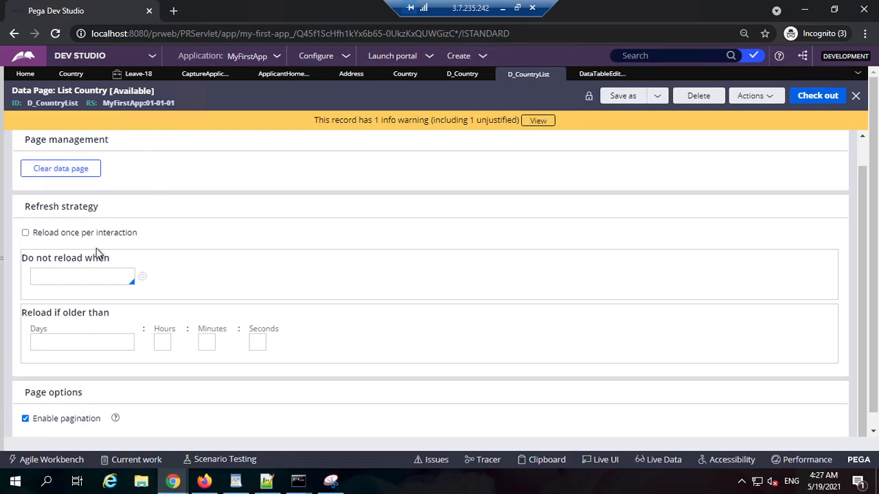
mouse_move(101, 236)
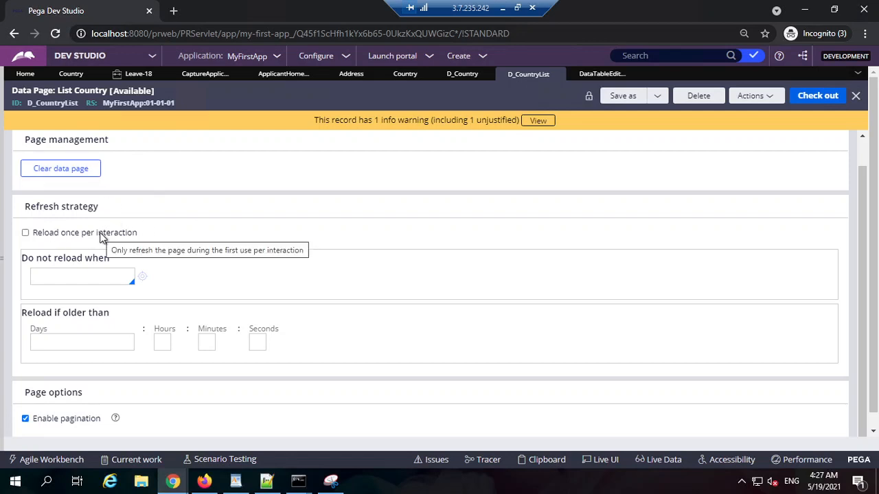
scroll(110, 193, up, 2)
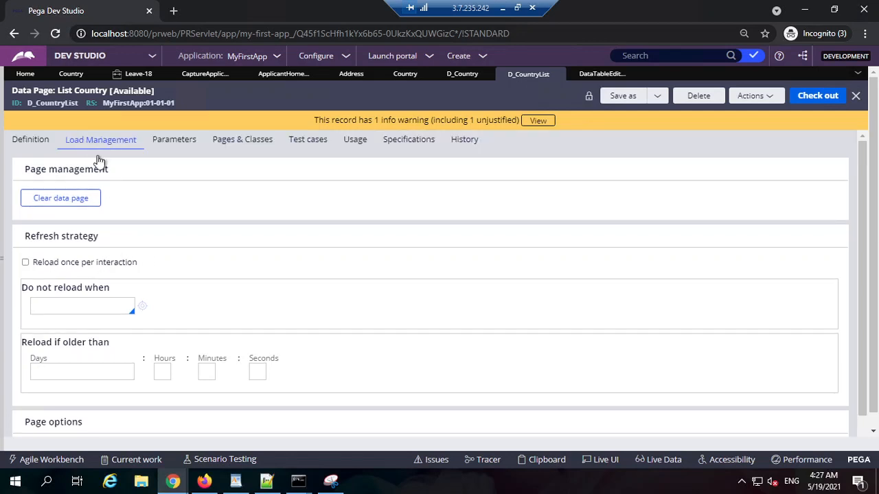
Compare the load management settings of the D_CountryList and D_Country data pages against the Leave-18 address form.
scroll(76, 196, down, 2)
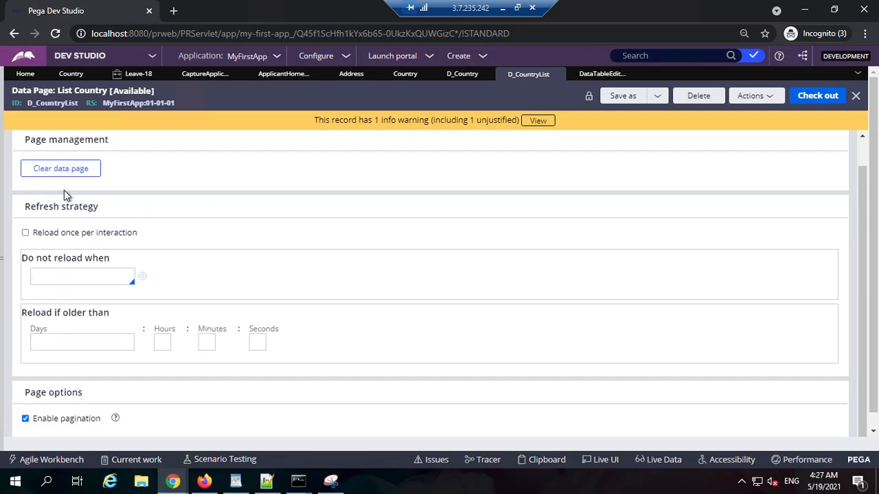
scroll(77, 280, up, 2)
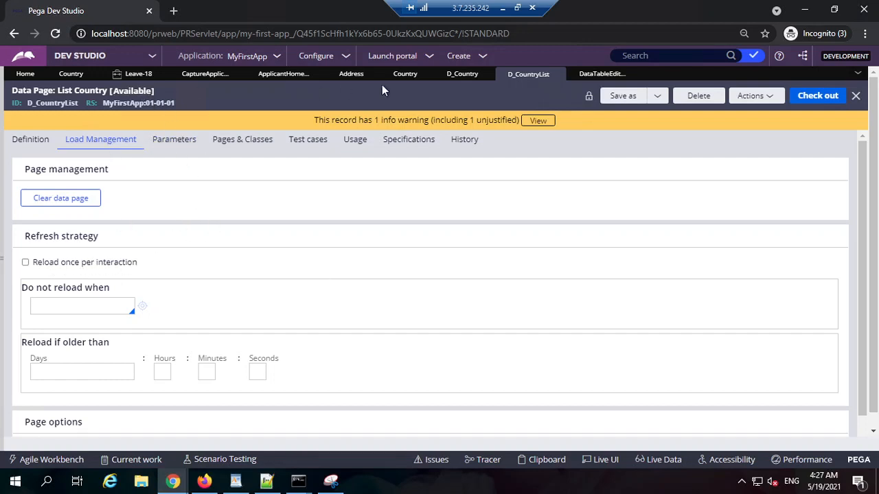
click(460, 74)
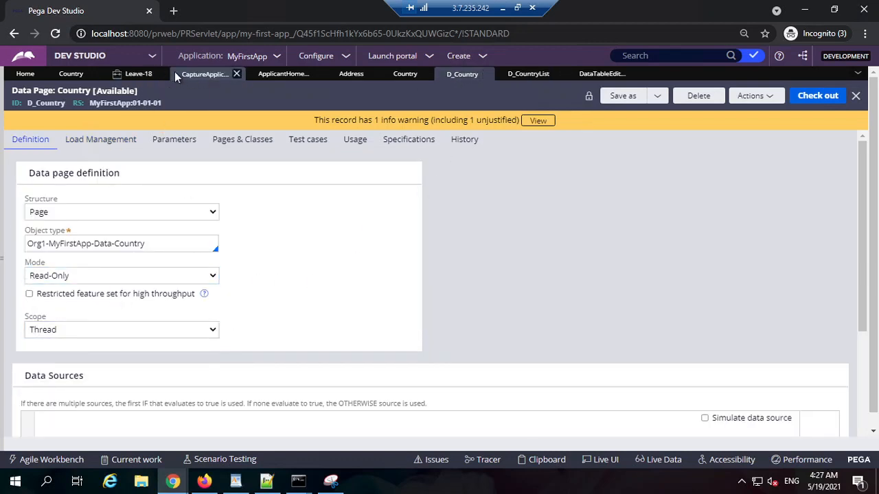
click(100, 140)
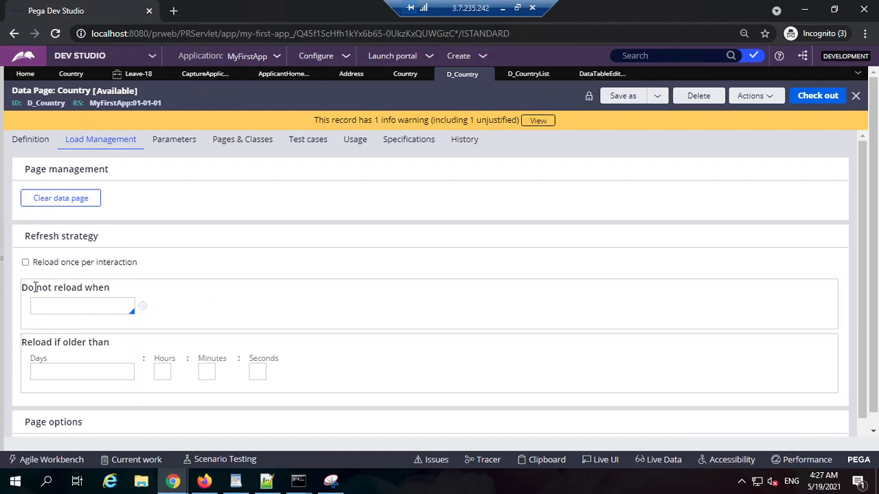
click(194, 75)
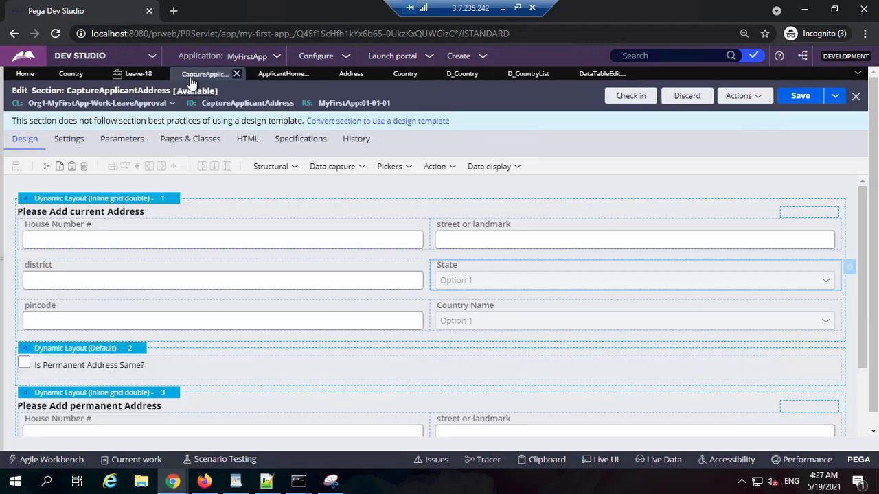
click(148, 78)
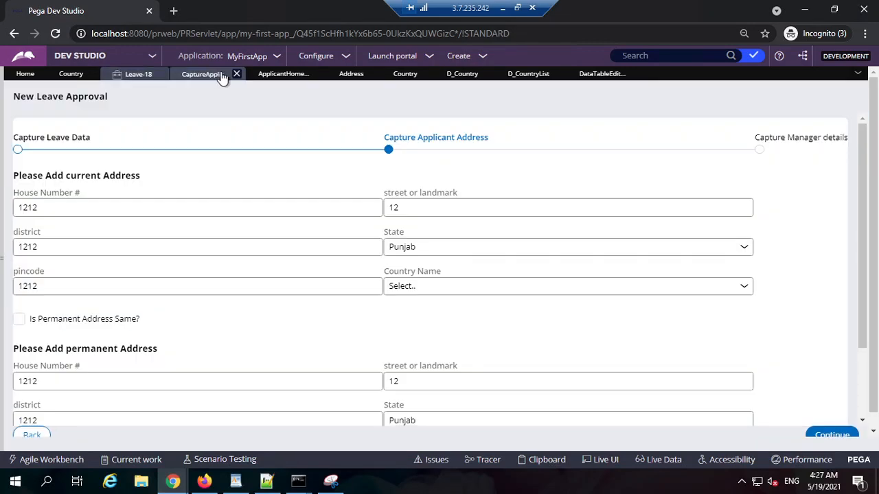
click(523, 75)
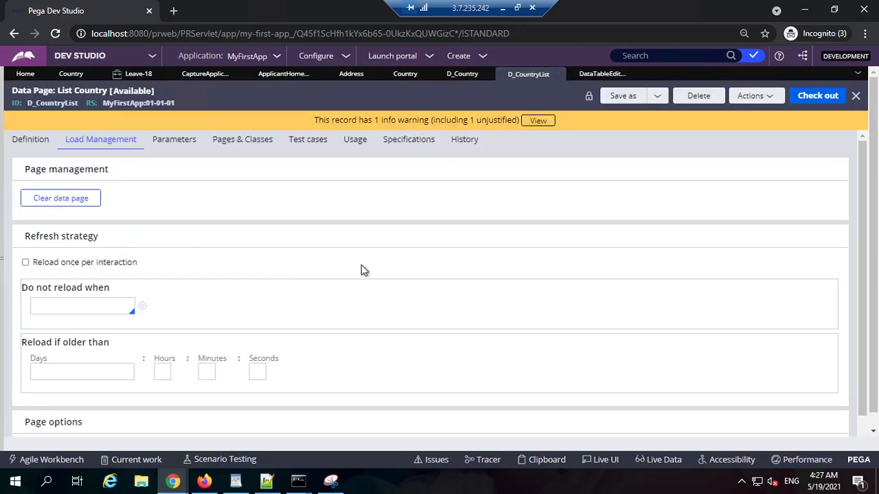
Set the D_CountryList data page to reload if older than 10 seconds.
drag(38, 289, 96, 291)
click(98, 309)
double_click(101, 309)
key(BackSpace)
scroll(174, 325, down, 1)
drag(30, 318, 137, 332)
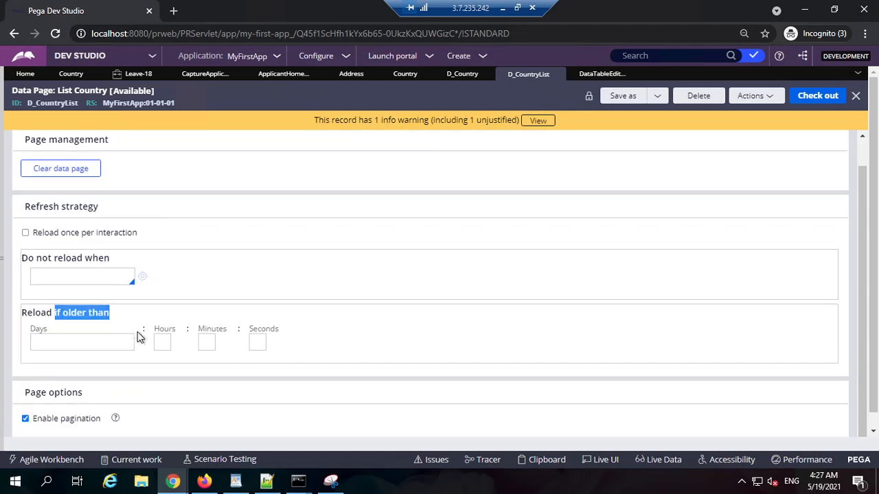
click(256, 341)
text(10)
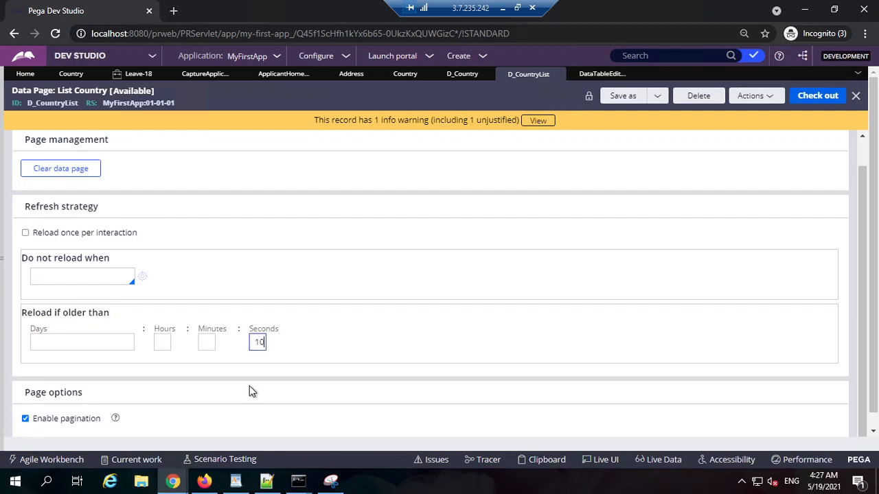
Set the D_Country data page to reload if older than 1 minute.
click(141, 75)
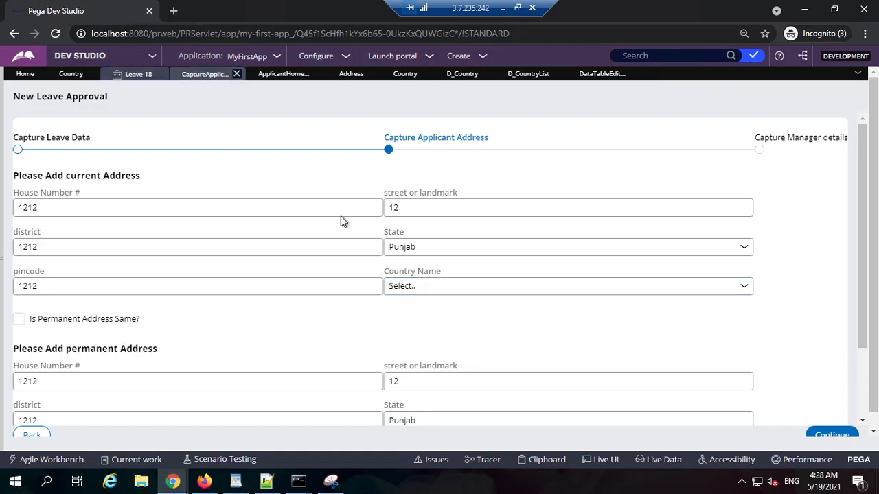
click(597, 75)
click(523, 74)
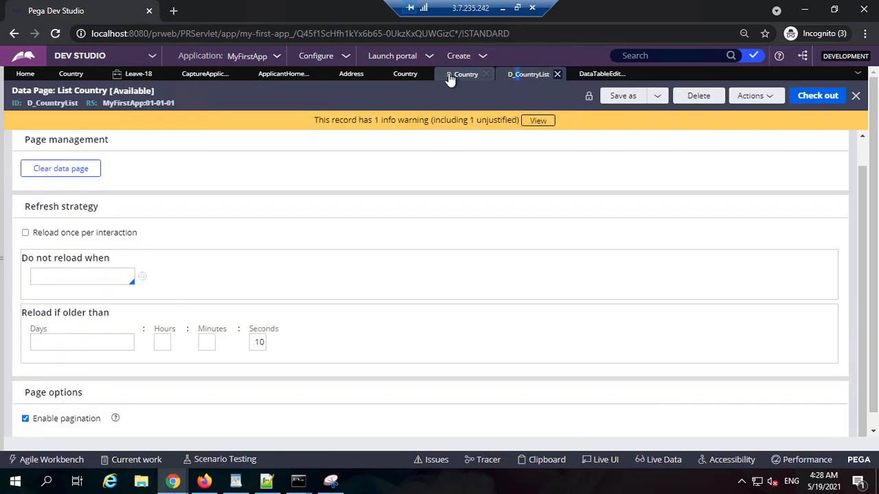
click(460, 75)
click(207, 371)
text(1)
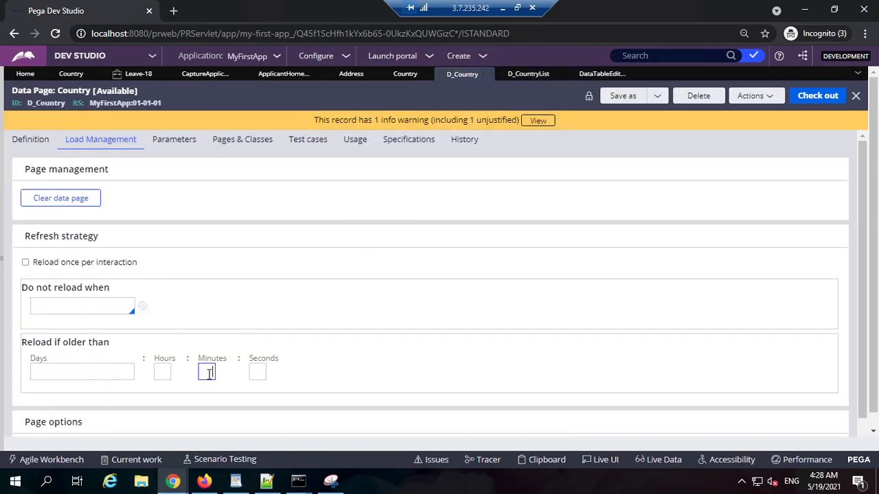
Check the scope options in D_Country's data page definition and revisit the Leave-18 address form.
click(30, 139)
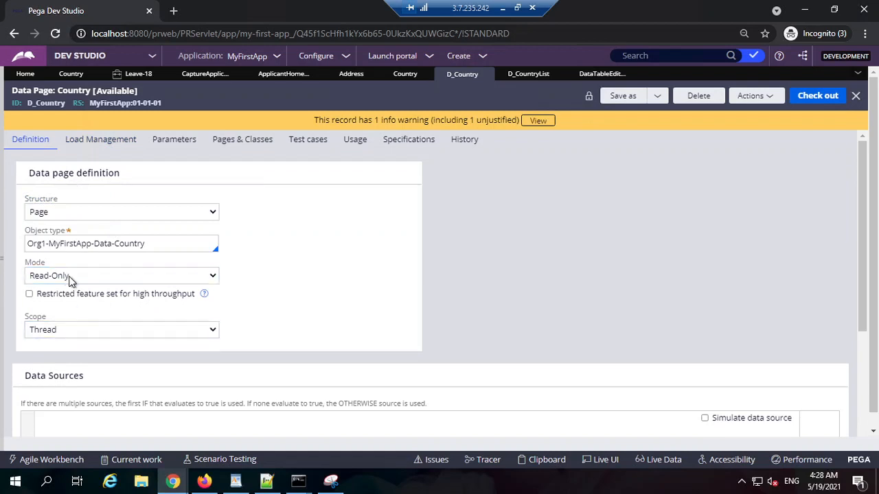
click(79, 330)
click(68, 358)
click(137, 75)
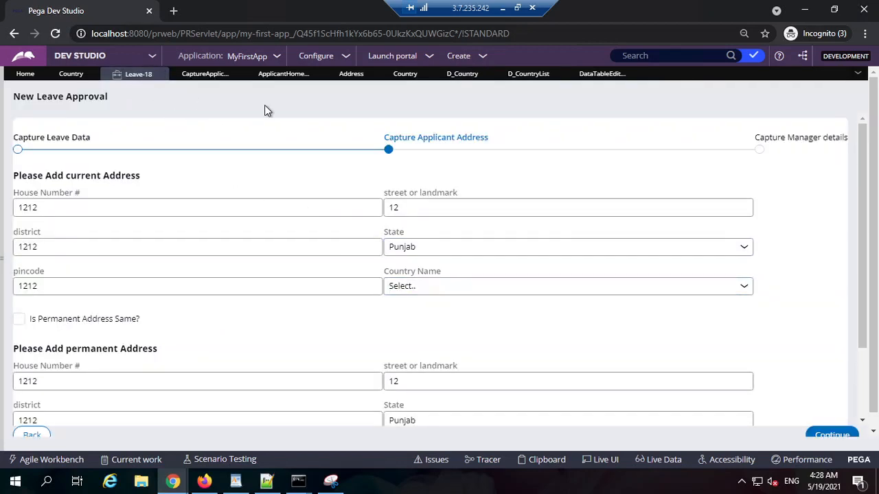
Set the minutes of D_CountryList's Reload if older than interval to 1 and compare with the Leave-18 form.
click(596, 75)
click(526, 73)
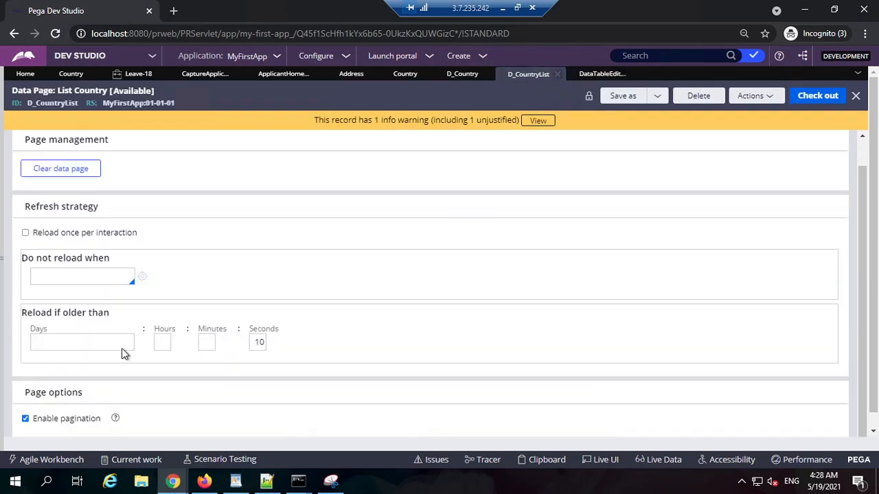
click(208, 342)
text(1)
drag(205, 345, 234, 357)
click(207, 341)
click(208, 342)
click(137, 74)
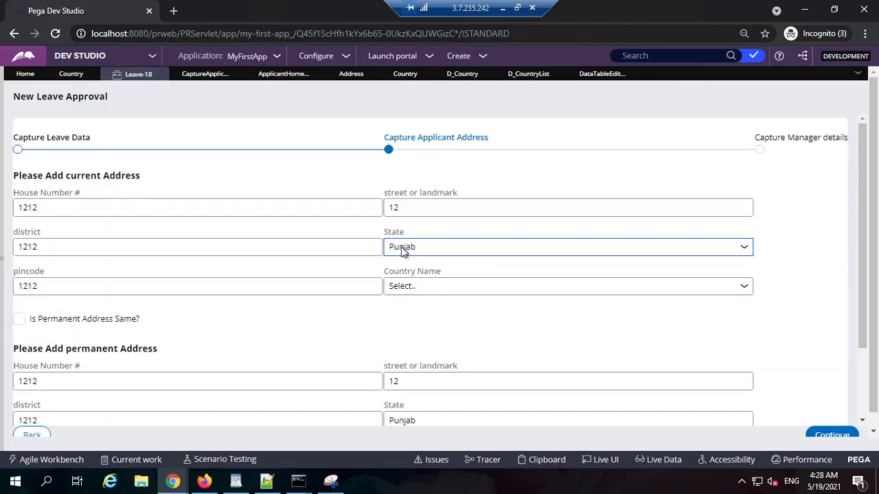
click(519, 77)
click(207, 342)
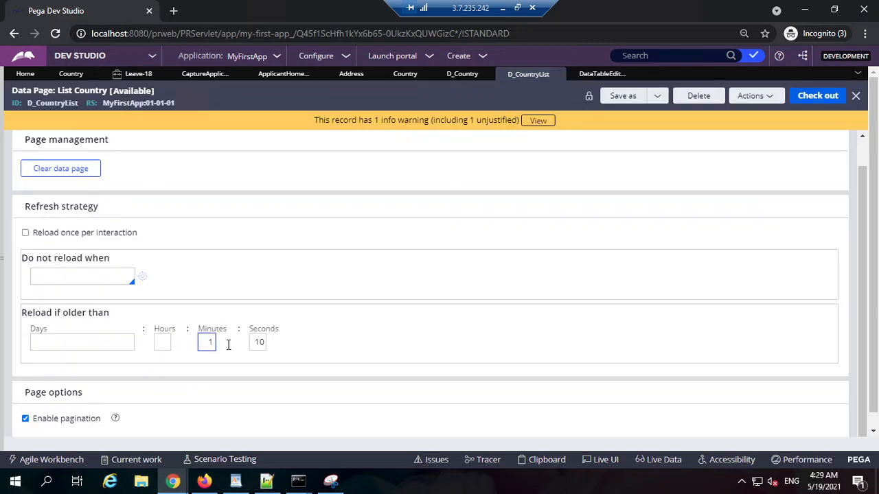
Clear the minutes value from D_CountryList's Reload if older than interval.
double_click(208, 341)
click(207, 342)
double_click(207, 341)
click(206, 343)
double_click(206, 343)
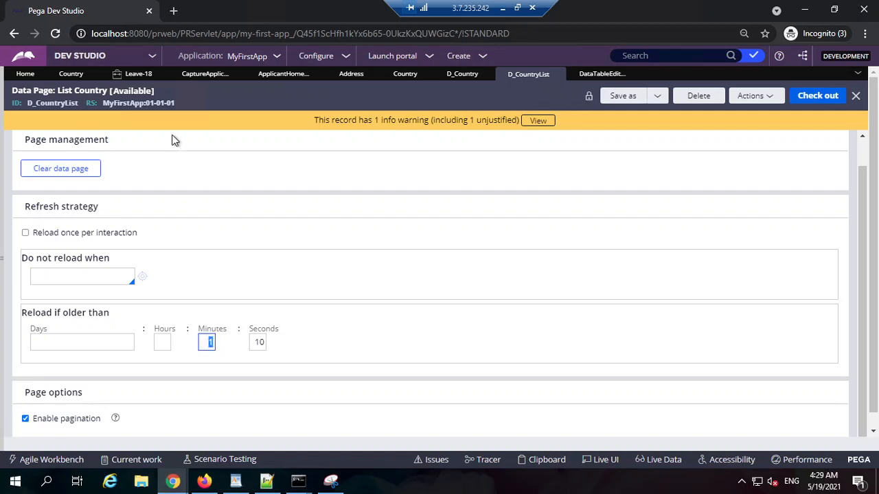
click(203, 341)
drag(207, 341, 231, 339)
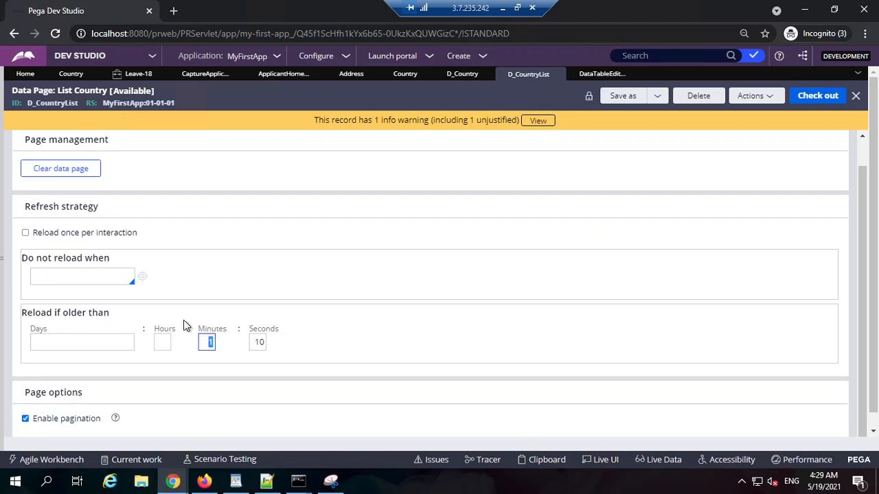
click(201, 345)
drag(205, 339, 232, 343)
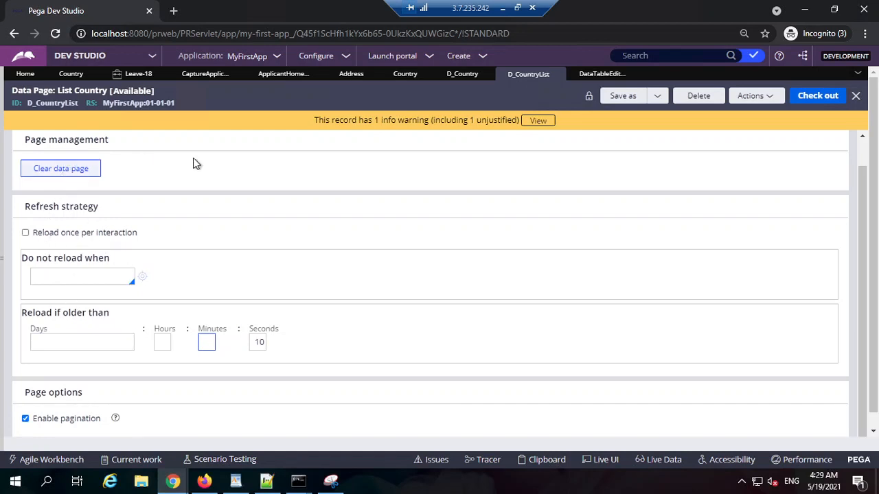
scroll(110, 170, up, 1)
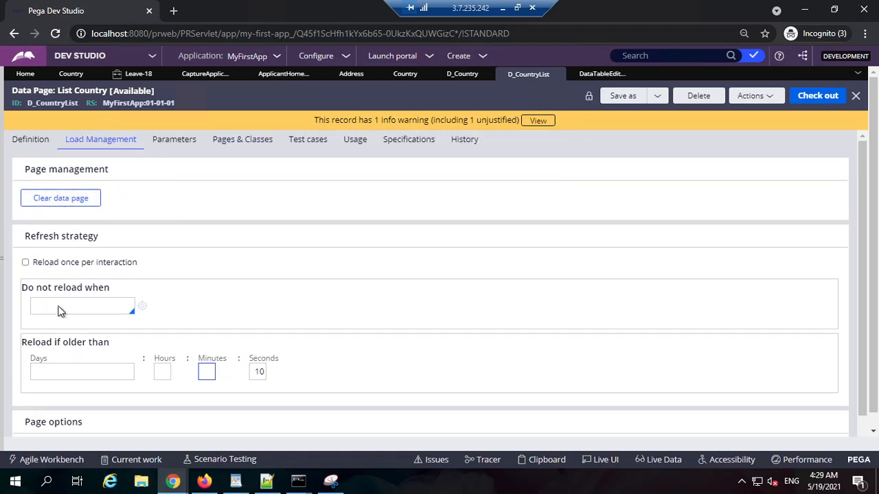
click(240, 243)
Try Report definition as the list source type for the current address's State drop-down in CaptureApplicantAddress, and cancel the cell properties.
click(205, 73)
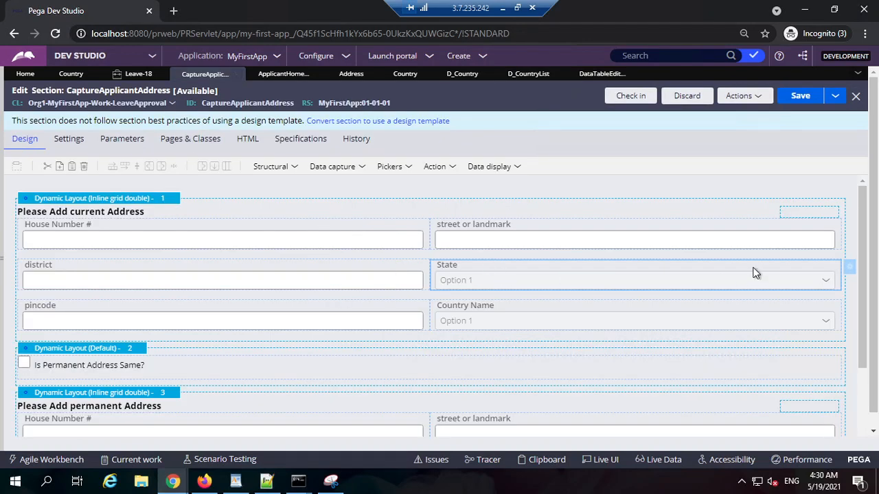
double_click(471, 268)
scroll(391, 315, down, 2)
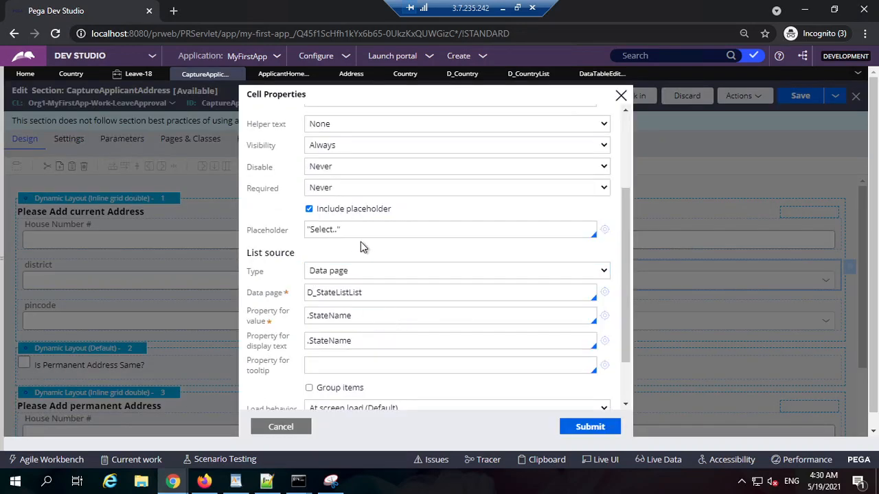
scroll(364, 261, up, 2)
scroll(357, 302, down, 2)
click(369, 276)
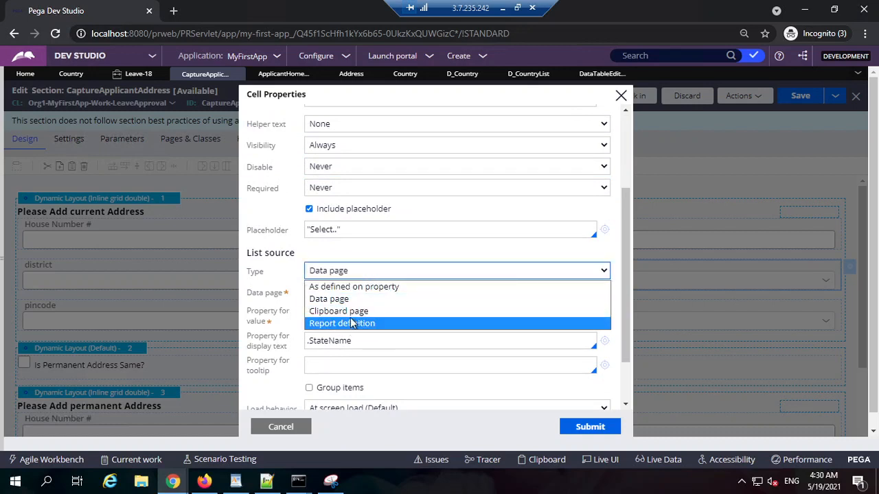
click(356, 324)
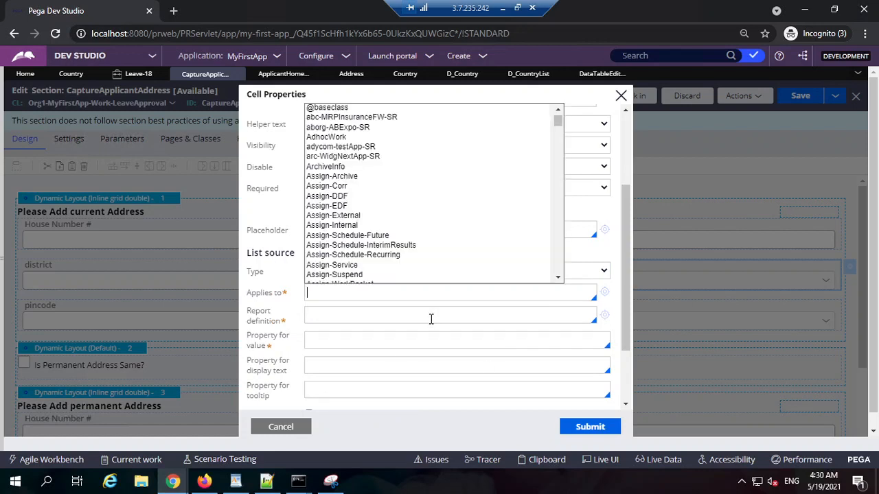
click(611, 257)
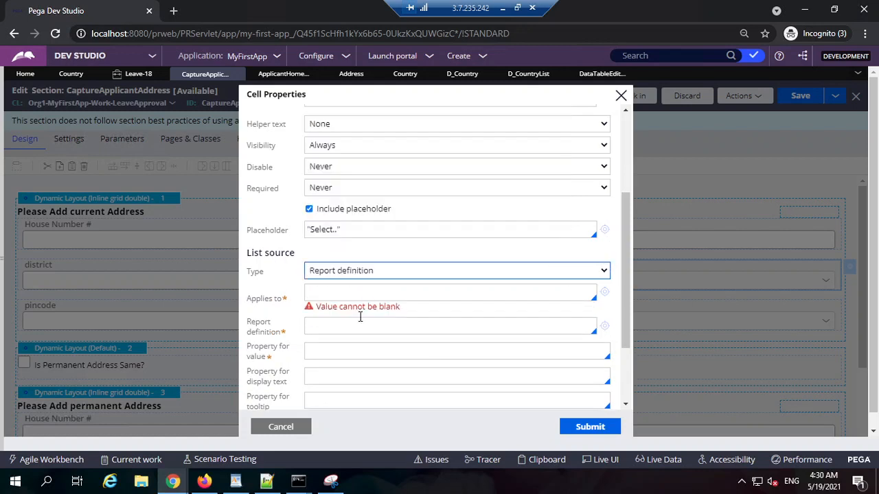
click(302, 428)
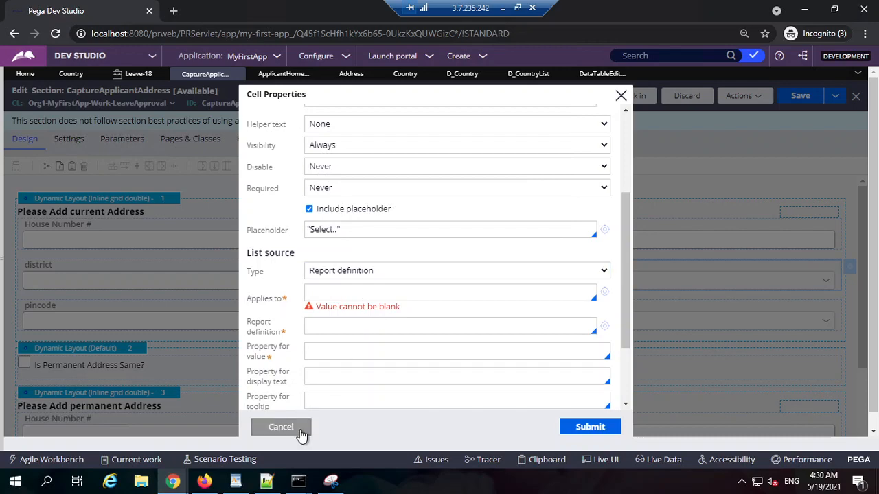
click(138, 73)
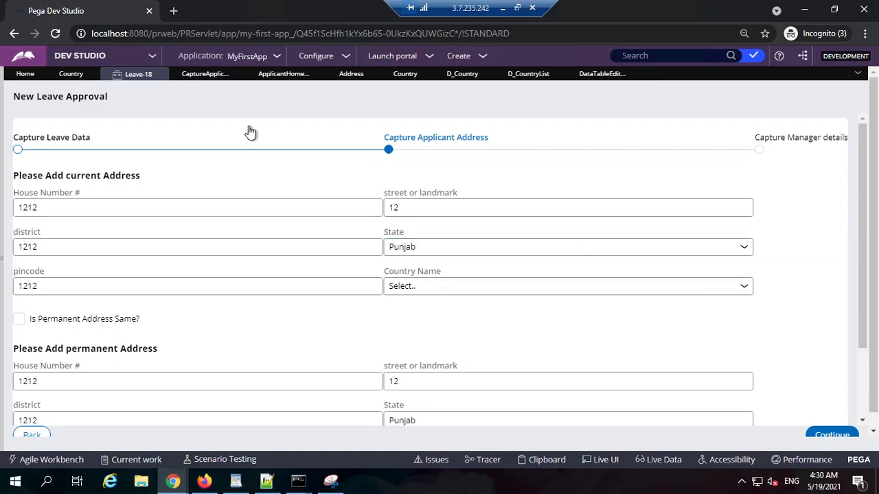
click(199, 75)
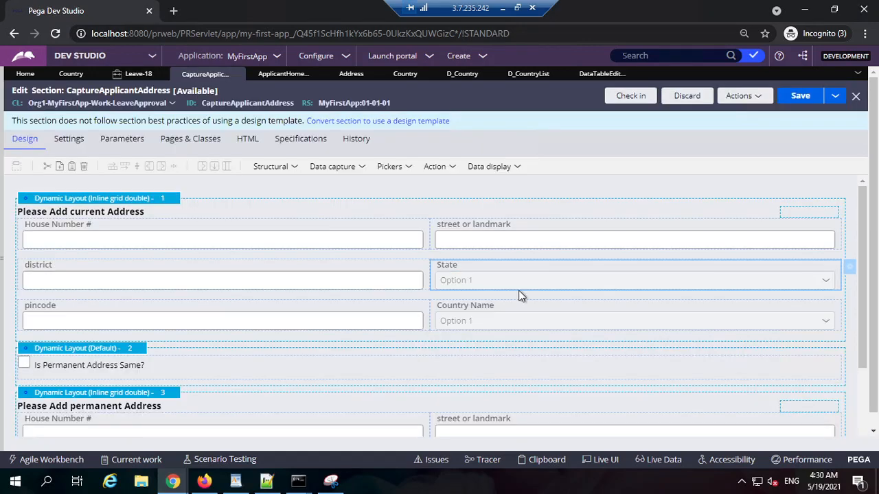
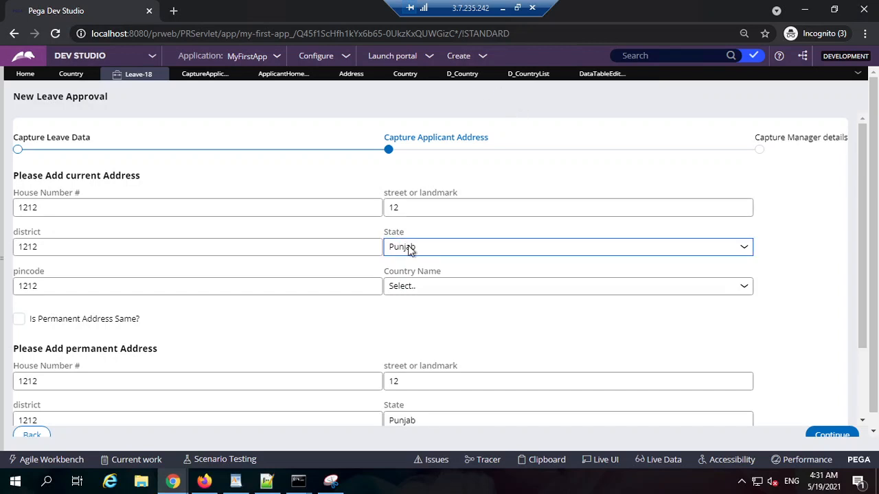
Review the load management settings and the CountryID parameter definition of the D_Country data page.
click(458, 75)
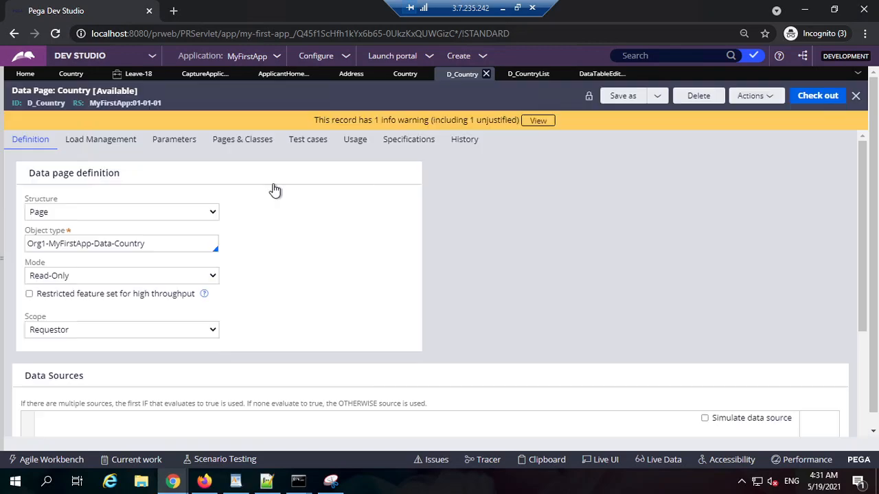
click(122, 141)
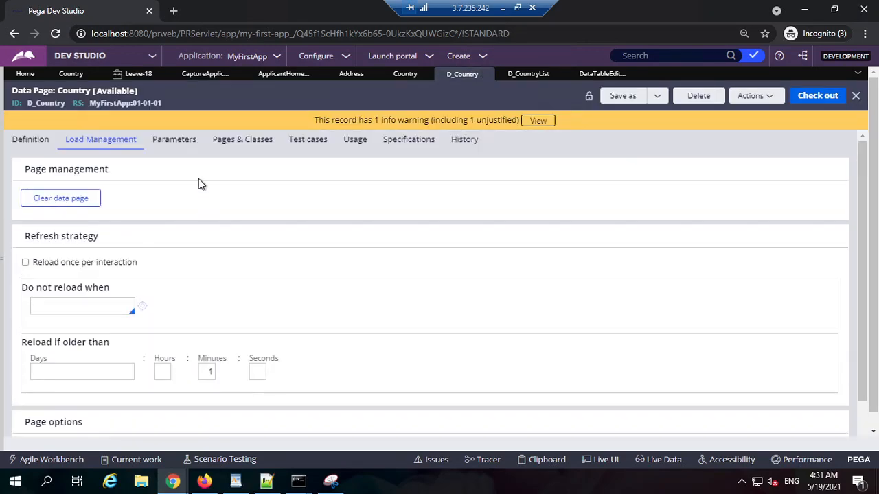
click(177, 140)
drag(187, 235, 97, 289)
click(98, 233)
double_click(98, 234)
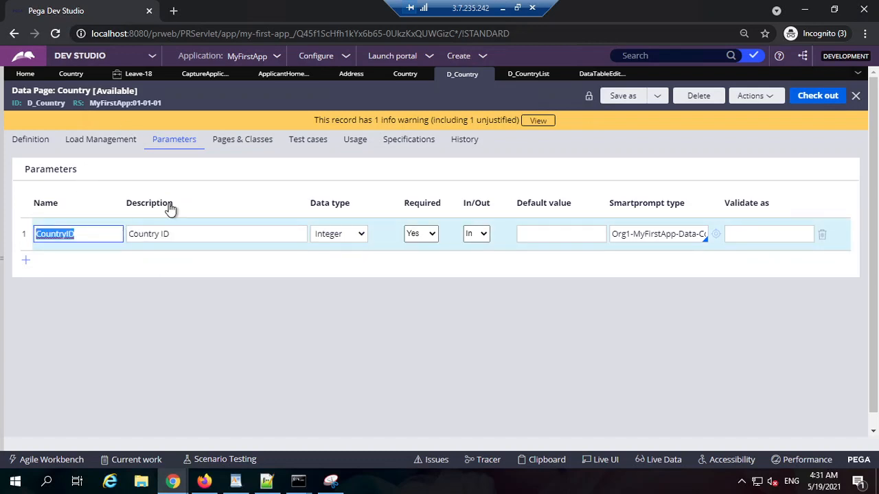
click(30, 139)
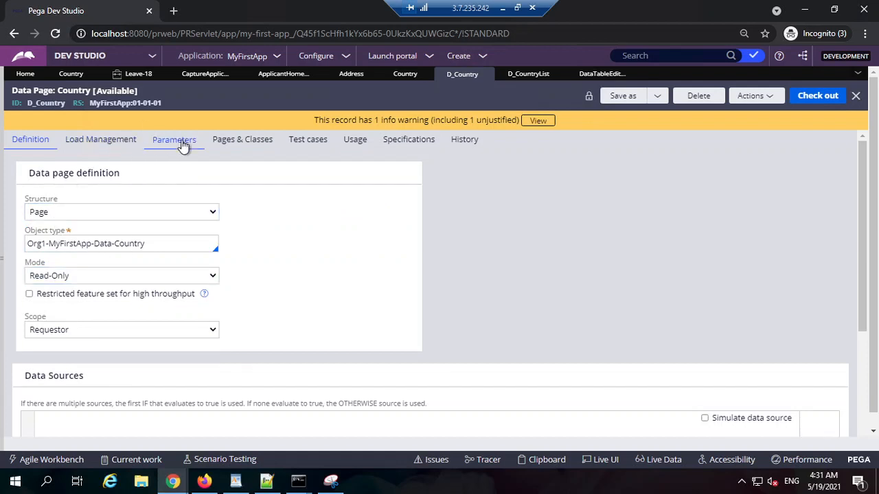
click(184, 143)
triple_click(195, 236)
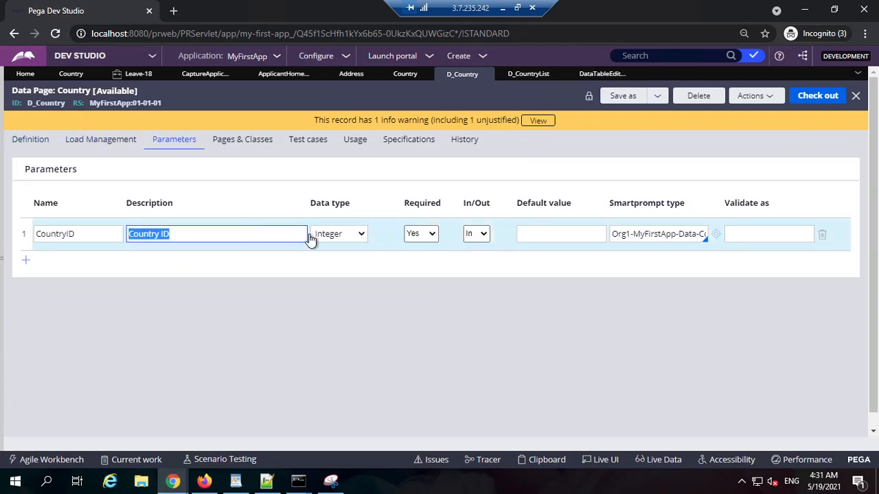
Inspect the CountryID class key value in the lookup source parameters of D_Country, and cancel without changes.
click(43, 140)
scroll(261, 302, down, 5)
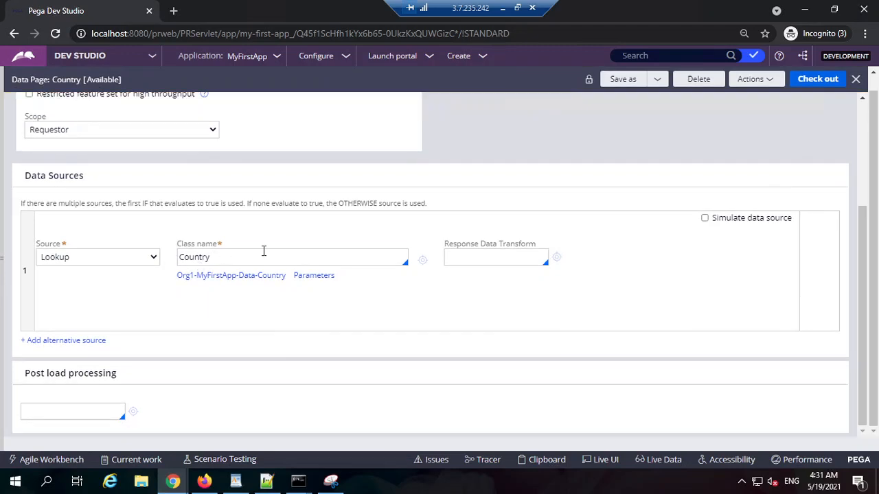
click(313, 276)
double_click(384, 273)
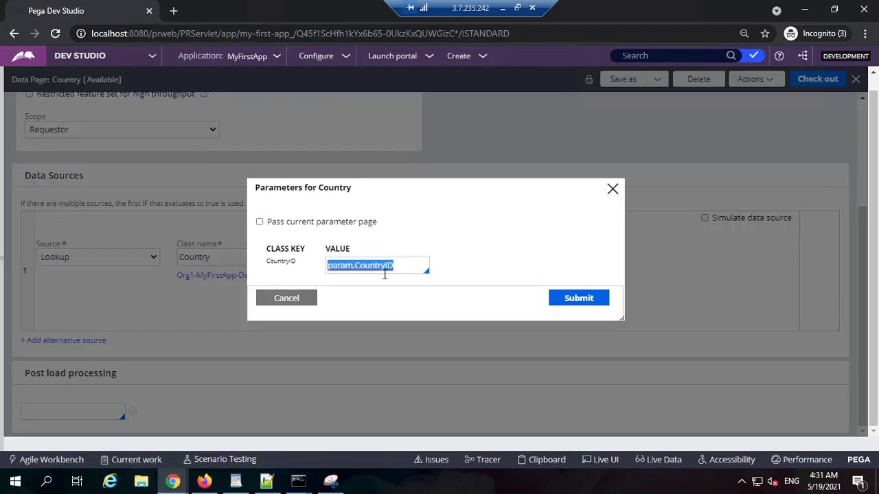
click(286, 298)
scroll(282, 246, up, 3)
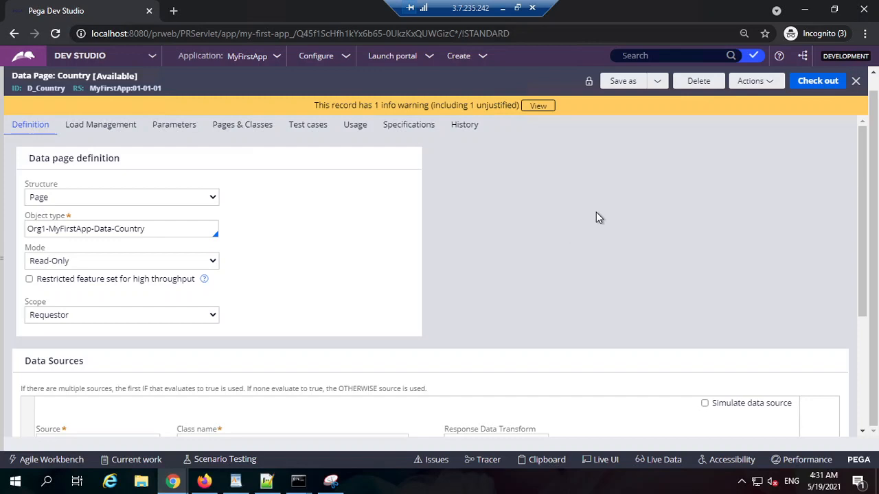
Compare D_Country's declared parameter with the value passed to its Country lookup source, and cancel the parameters dialog.
click(175, 125)
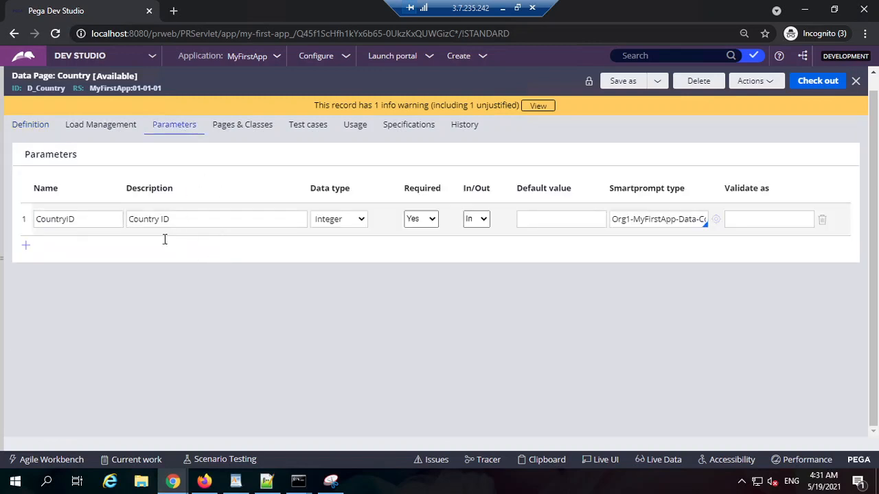
click(34, 124)
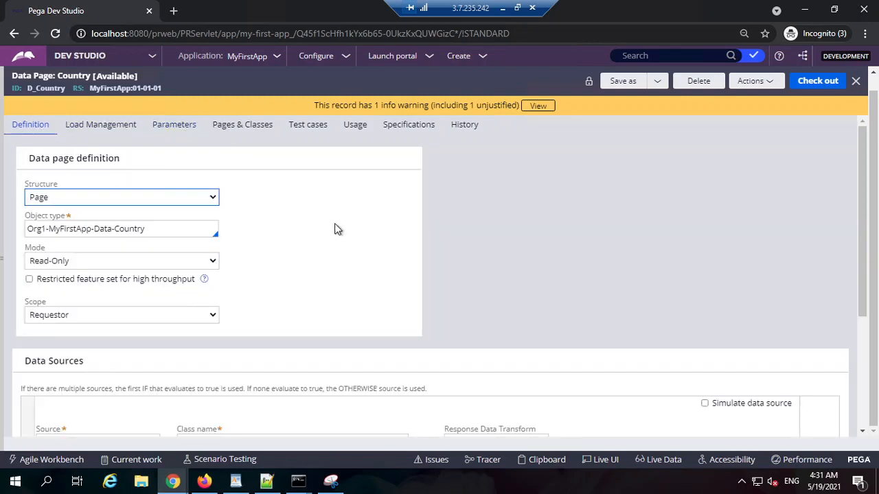
scroll(291, 300, down, 2)
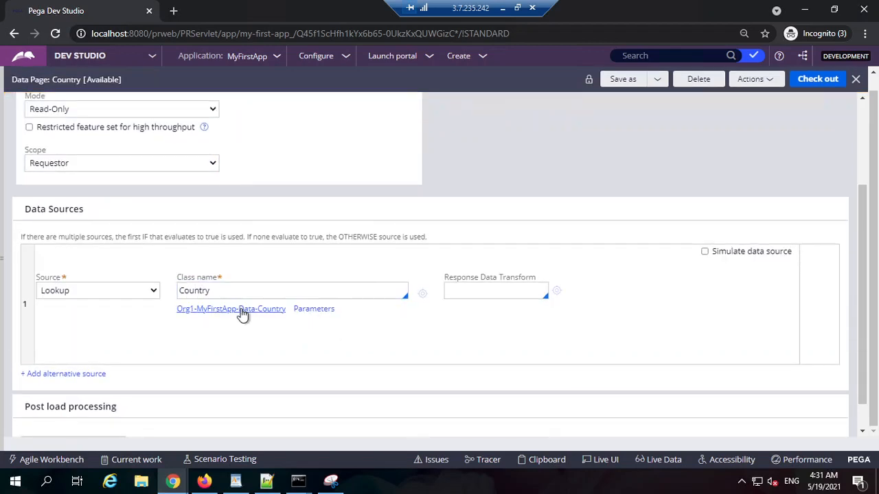
click(314, 310)
drag(394, 267, 316, 288)
click(286, 298)
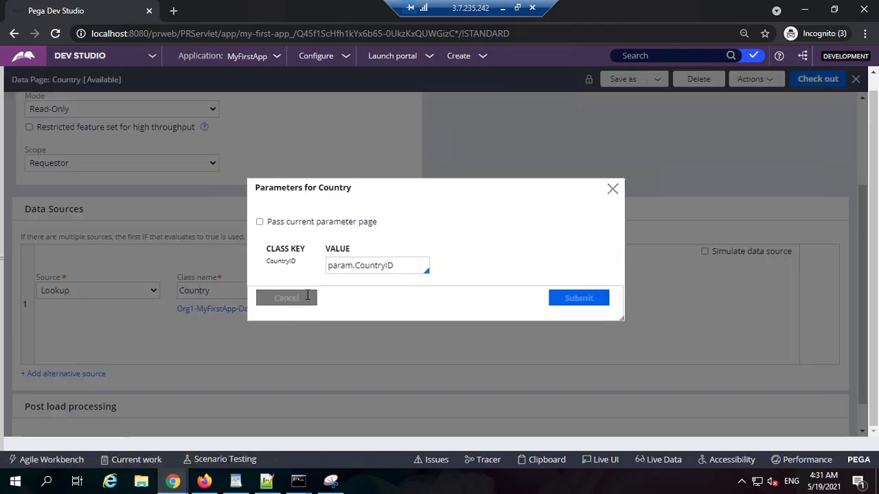
Look through D_Country's pages and classes, test cases, usage and specifications.
click(251, 131)
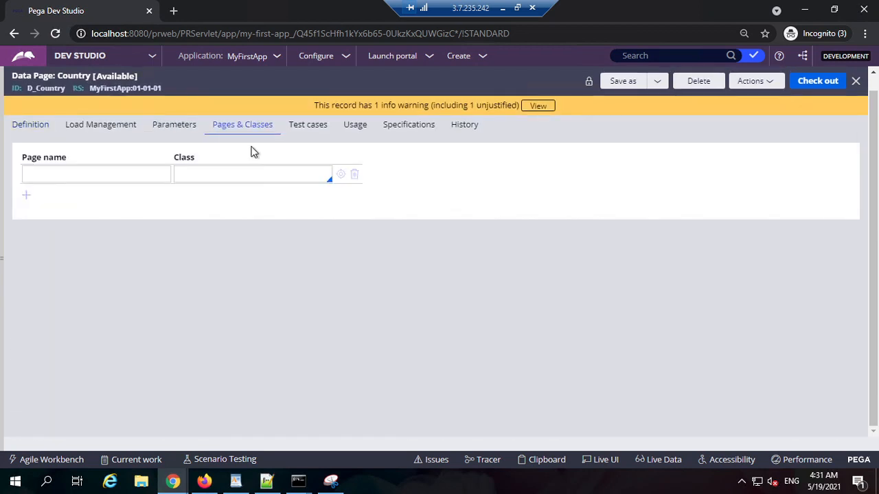
click(126, 176)
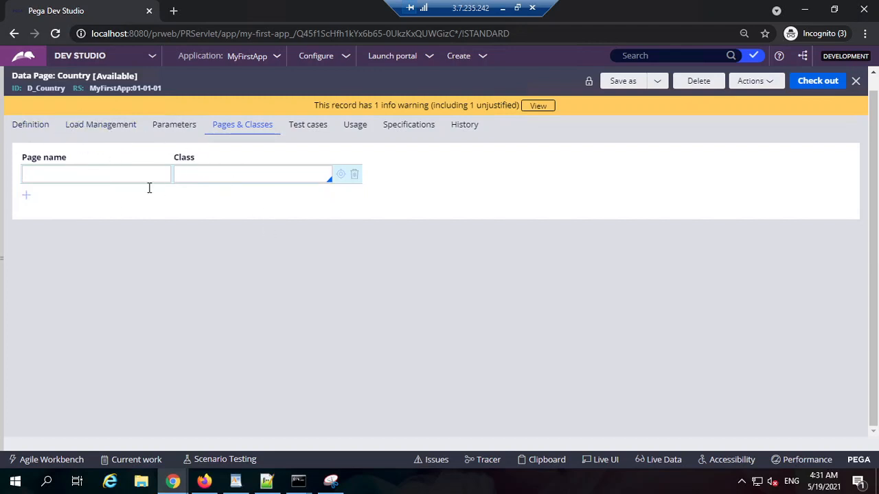
click(308, 129)
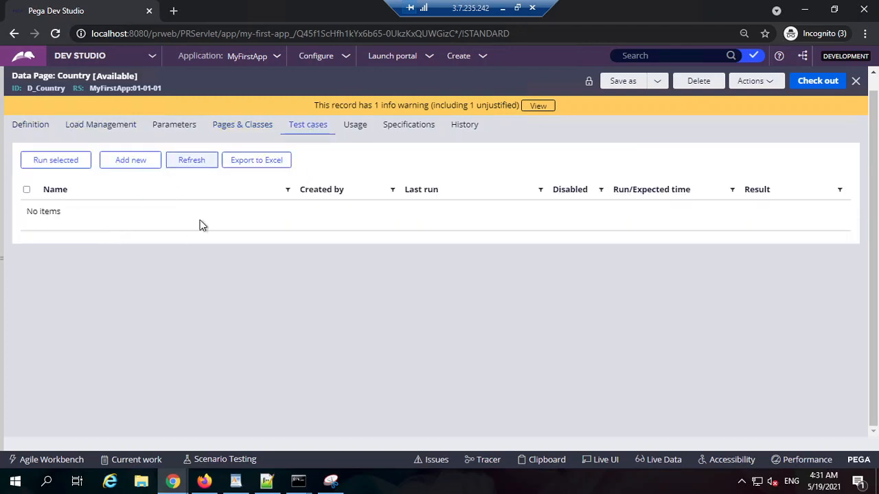
click(355, 129)
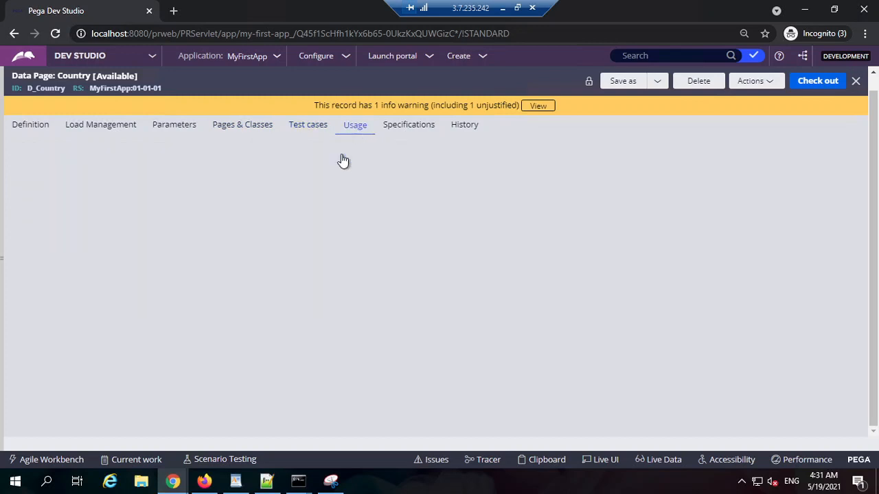
click(409, 128)
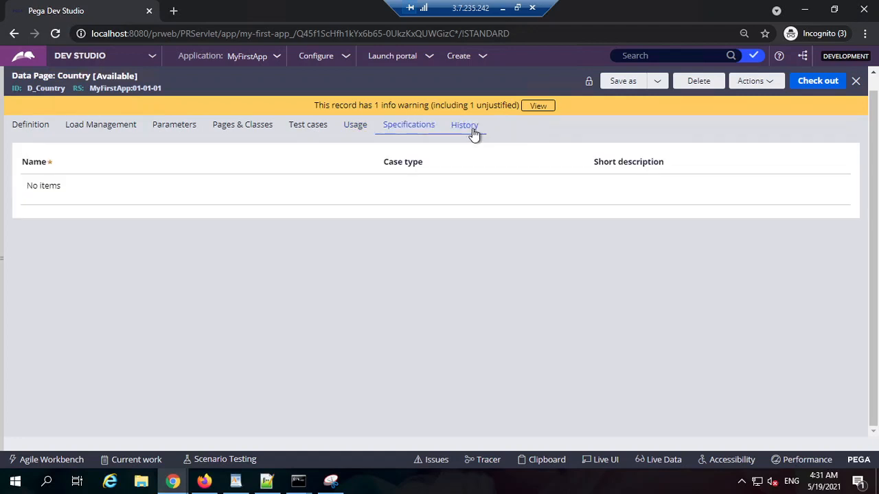
Examine the Description and Usage documentation texts in the history of D_Country.
click(472, 130)
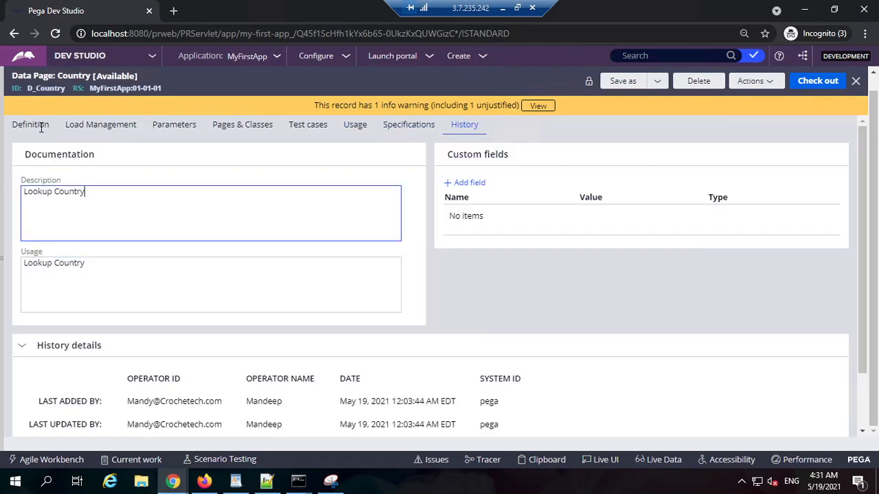
triple_click(105, 206)
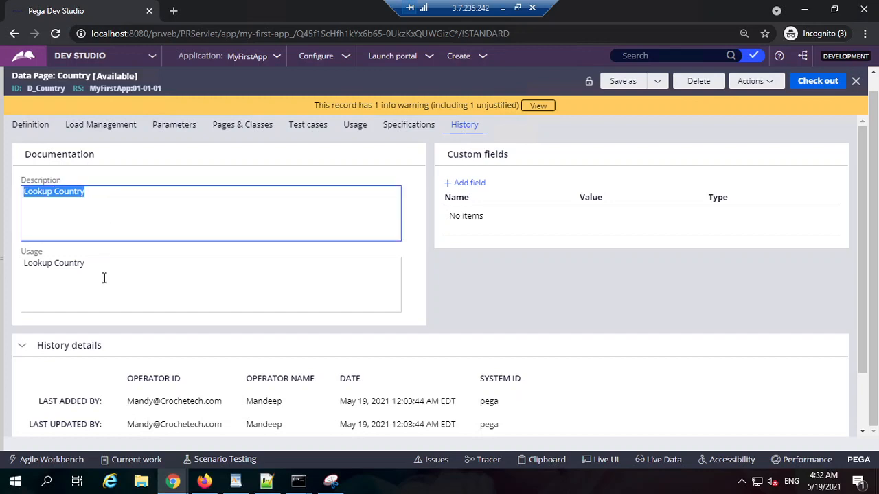
double_click(123, 278)
click(152, 202)
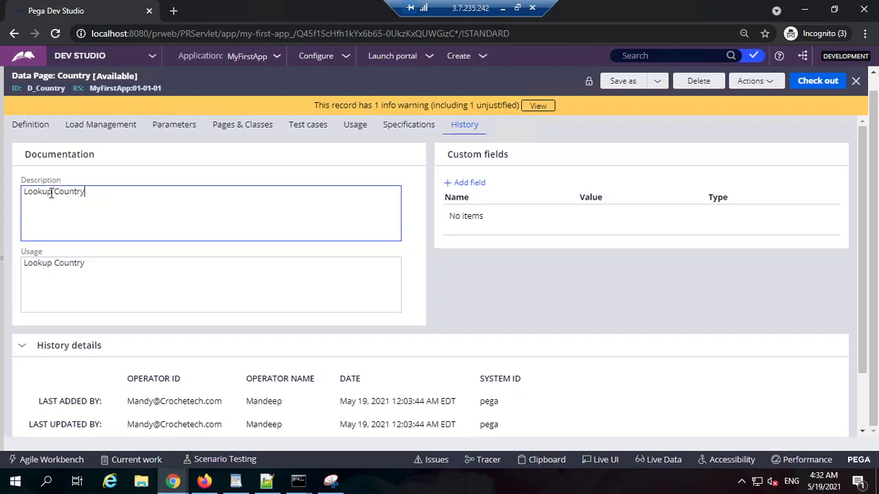
drag(38, 193, 130, 194)
double_click(130, 194)
click(104, 273)
double_click(103, 272)
click(104, 273)
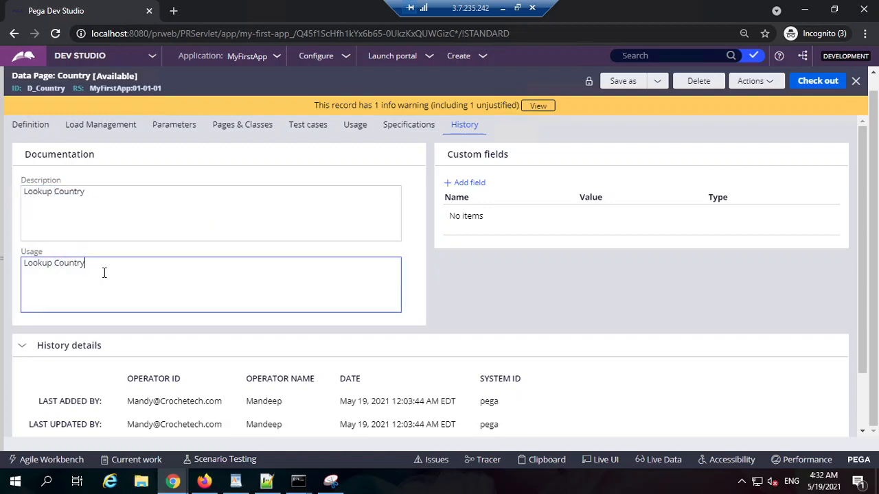
double_click(104, 273)
click(141, 274)
click(112, 227)
click(116, 280)
click(128, 247)
click(117, 275)
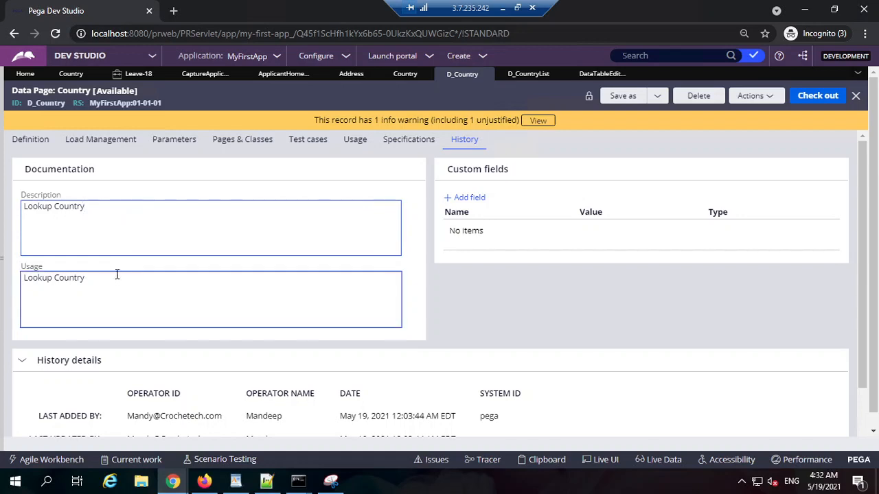
click(125, 208)
triple_click(125, 214)
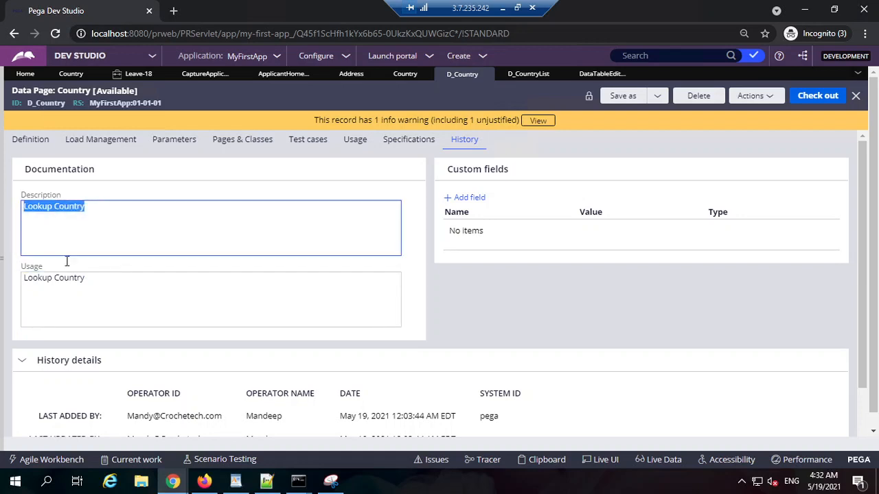
click(108, 290)
triple_click(108, 290)
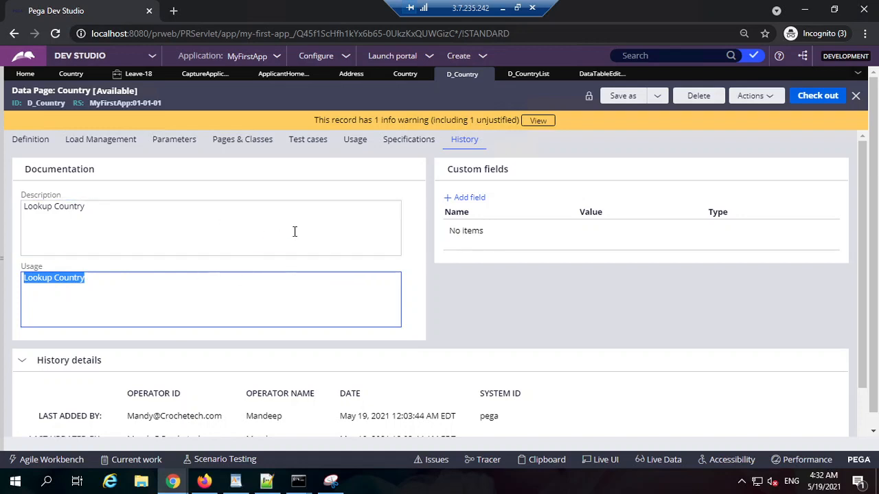
click(469, 295)
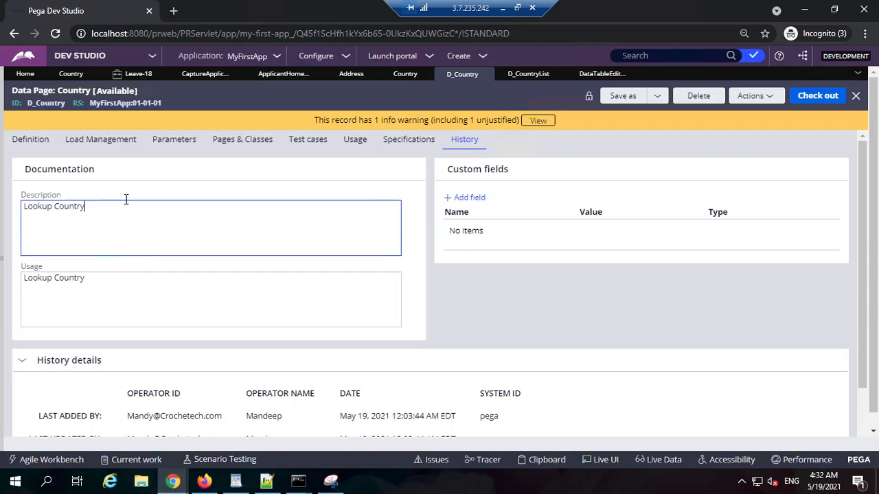
click(92, 280)
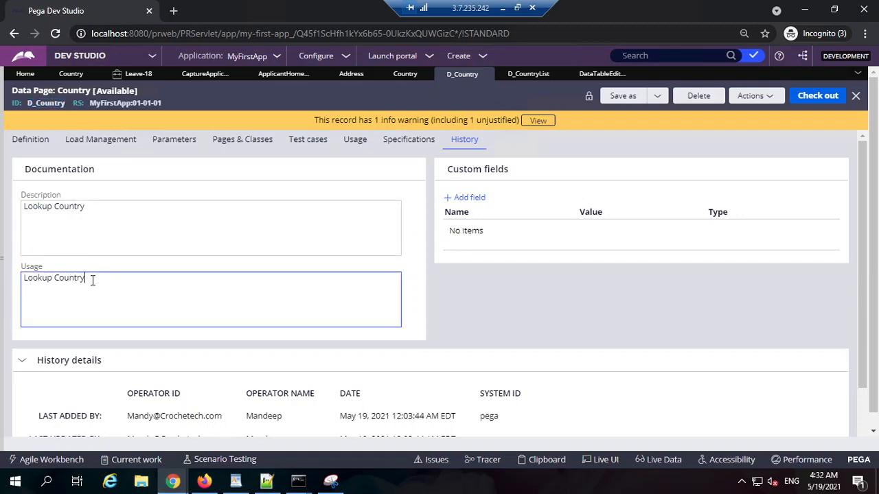
Review D_Country's data page definition along with its data source and post load processing settings.
click(33, 139)
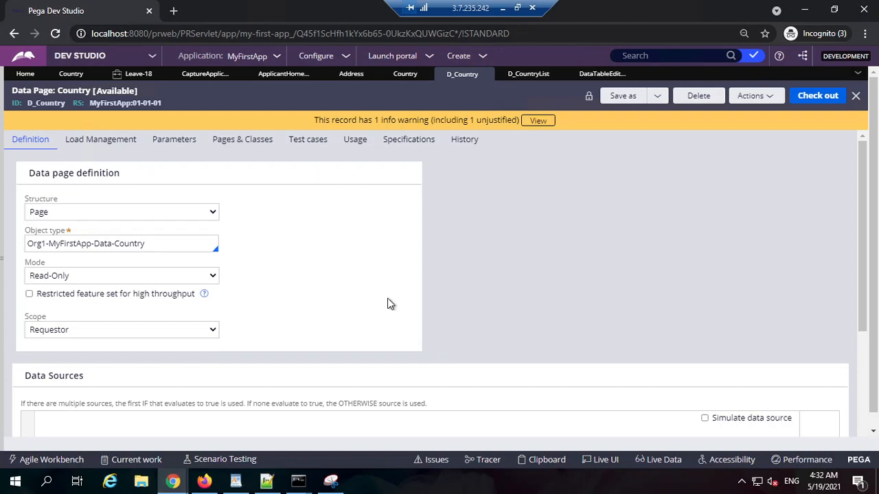
scroll(387, 304, down, 3)
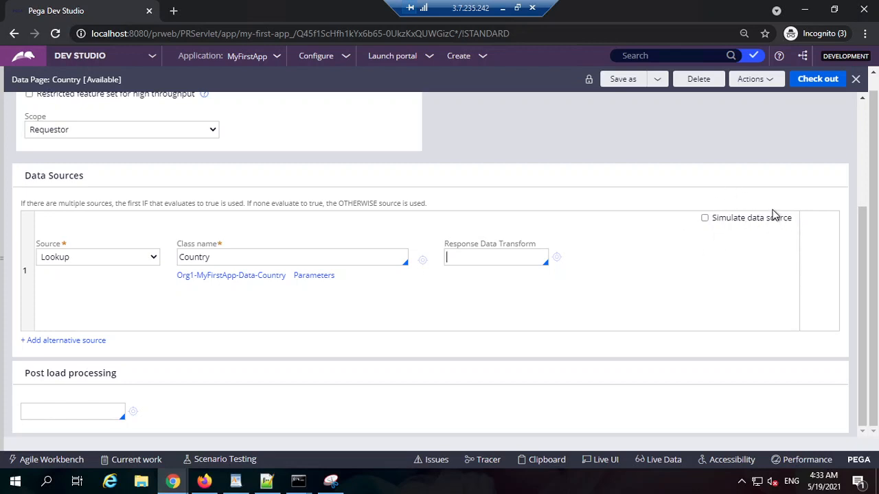
scroll(683, 309, up, 5)
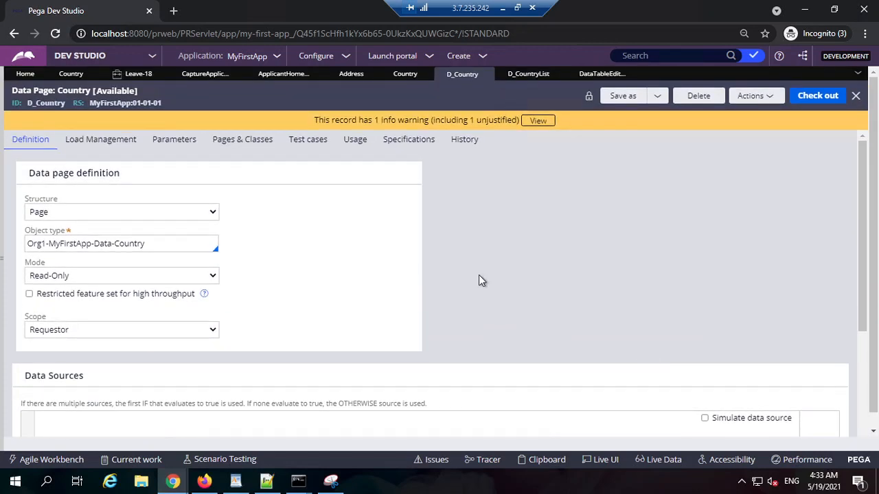